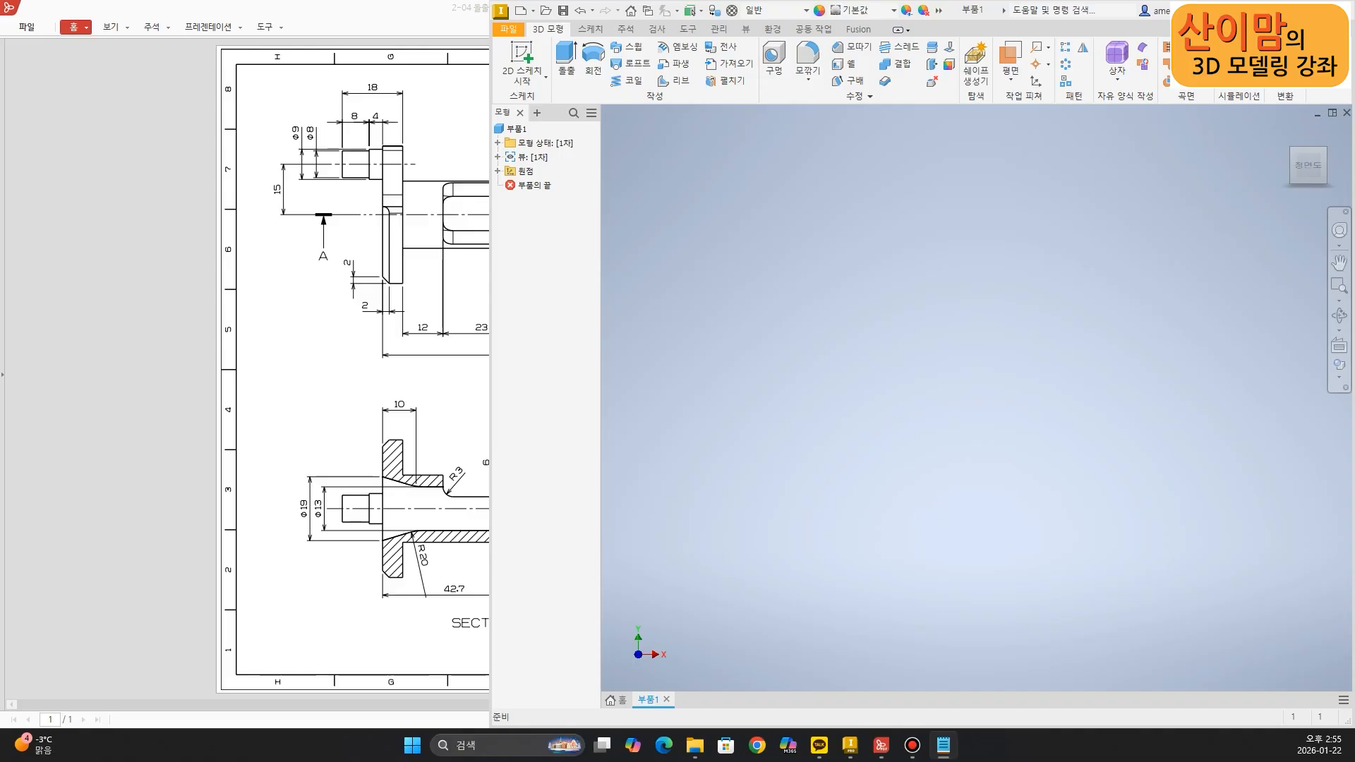
# Switch to the PDF drawing and examine the slot, crank web and eccentric pin in the isometric and front views
pyautogui.click(166, 512)
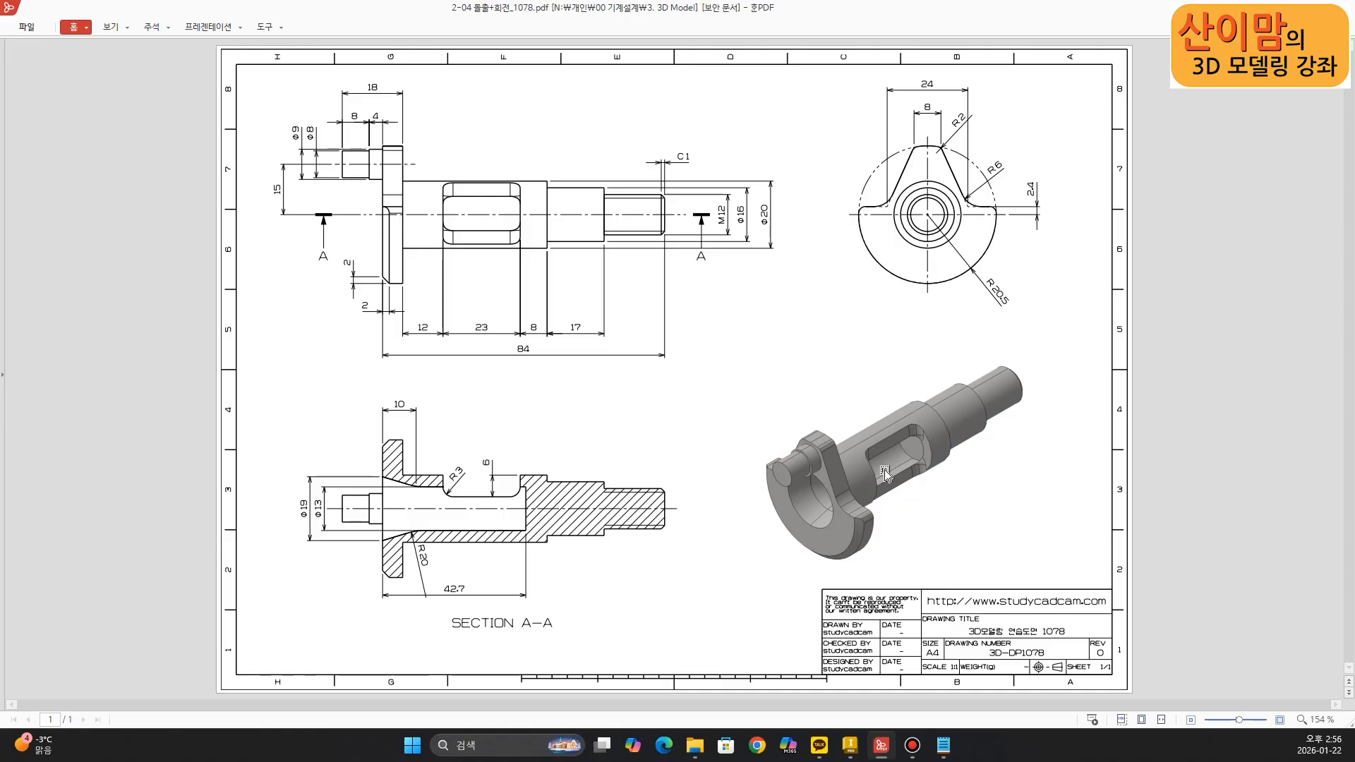
pyautogui.moveTo(887, 437)
pyautogui.mouseDown()
pyautogui.moveTo(894, 467)
pyautogui.moveTo(929, 441)
pyautogui.mouseUp()
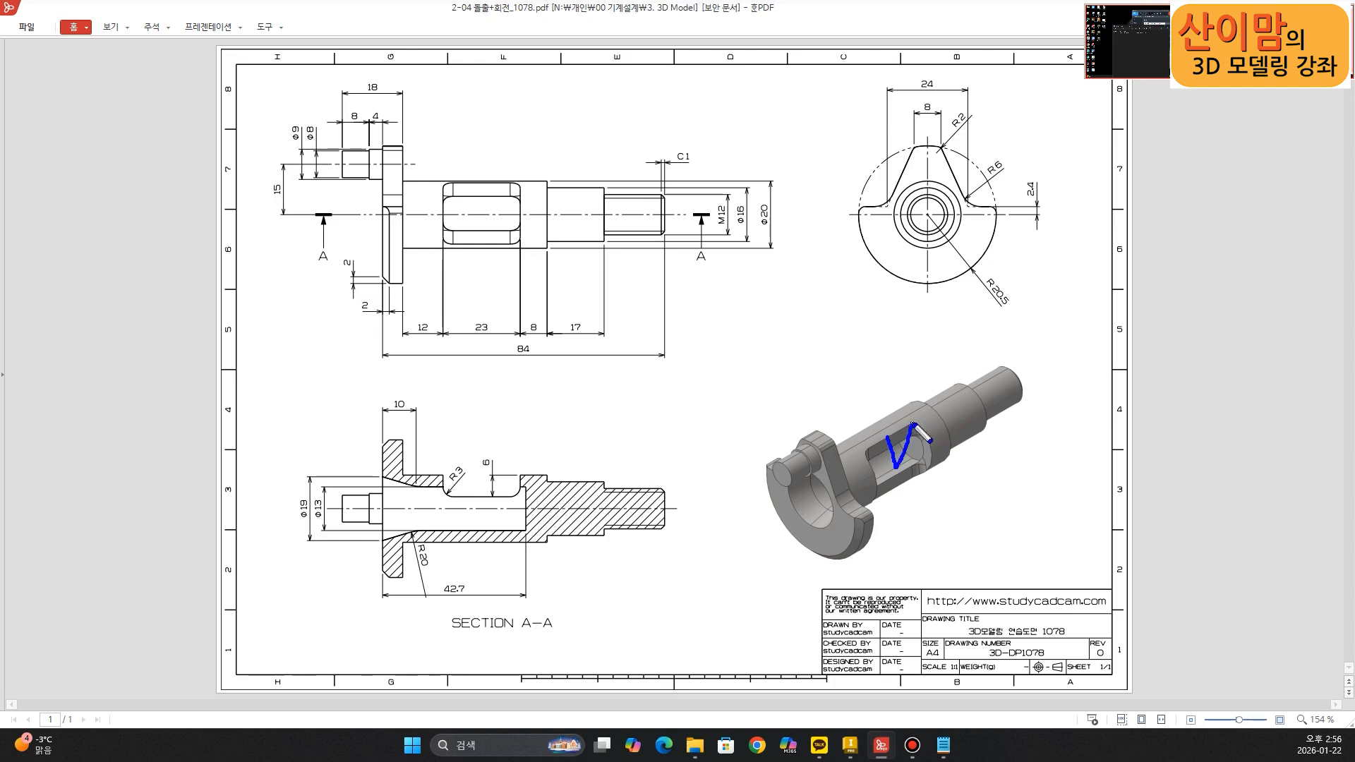
pyautogui.moveTo(777, 433)
pyautogui.mouseDown()
pyautogui.moveTo(800, 423)
pyautogui.moveTo(853, 474)
pyautogui.moveTo(866, 449)
pyautogui.mouseUp()
pyautogui.moveTo(803, 487)
pyautogui.mouseDown()
pyautogui.moveTo(752, 495)
pyautogui.moveTo(799, 408)
pyautogui.moveTo(827, 494)
pyautogui.moveTo(782, 509)
pyautogui.mouseUp()
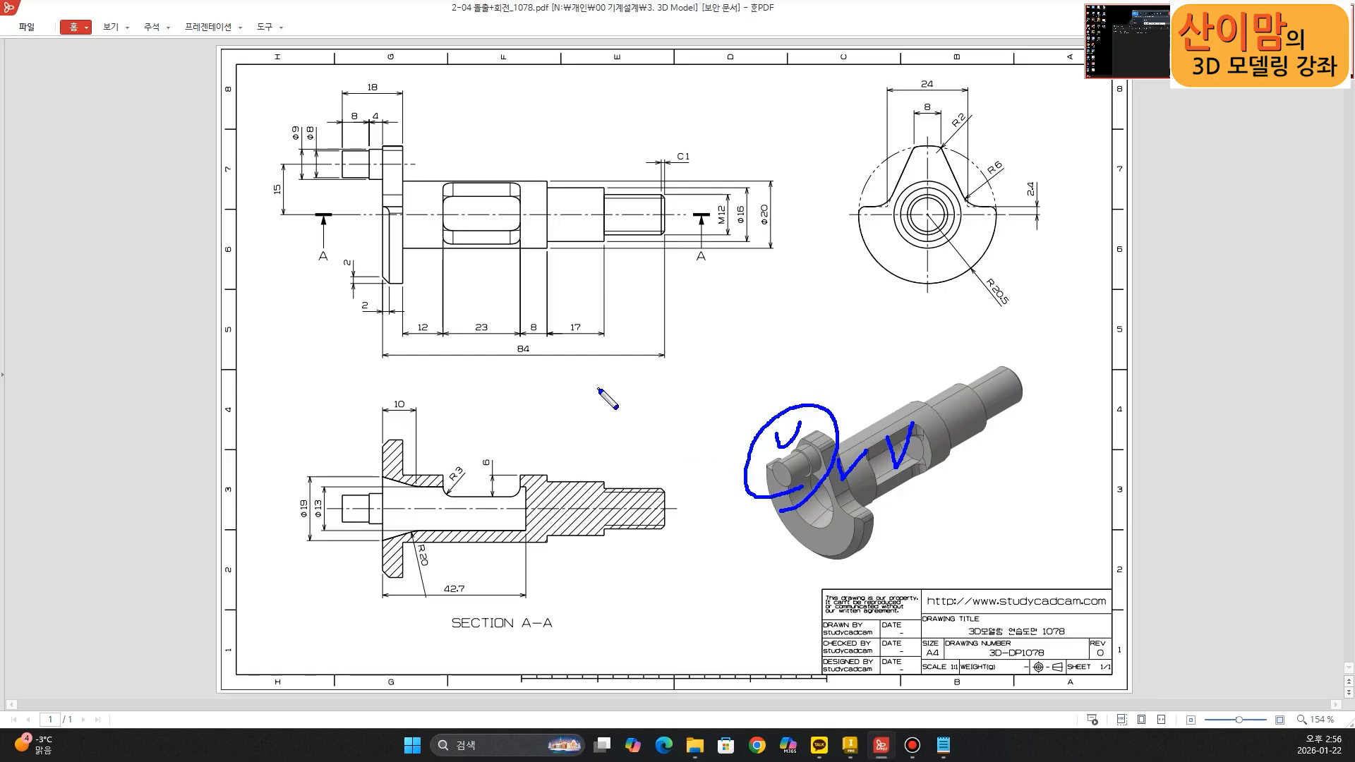
pyautogui.moveTo(340, 164)
pyautogui.mouseDown()
pyautogui.moveTo(387, 161)
pyautogui.moveTo(340, 163)
pyautogui.moveTo(379, 142)
pyautogui.moveTo(384, 168)
pyautogui.mouseUp()
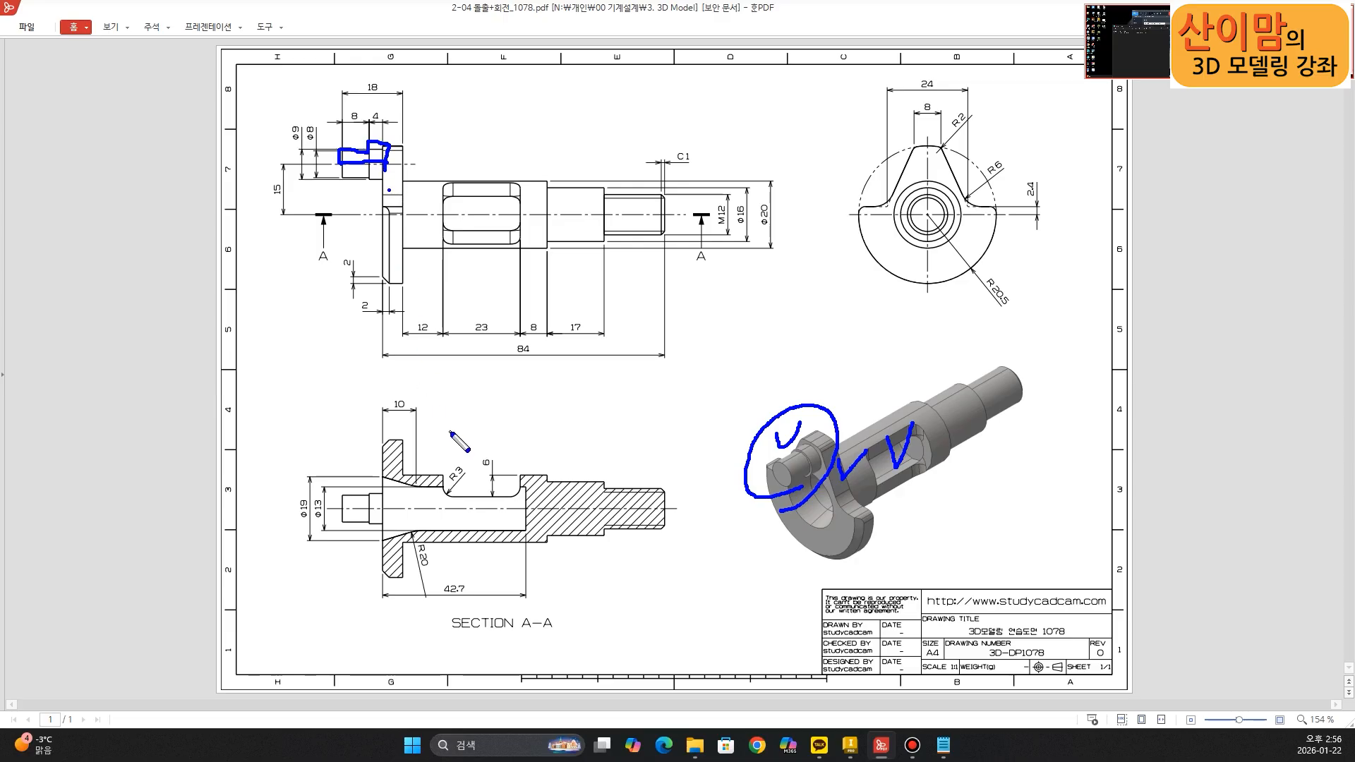
pyautogui.press('Escape')
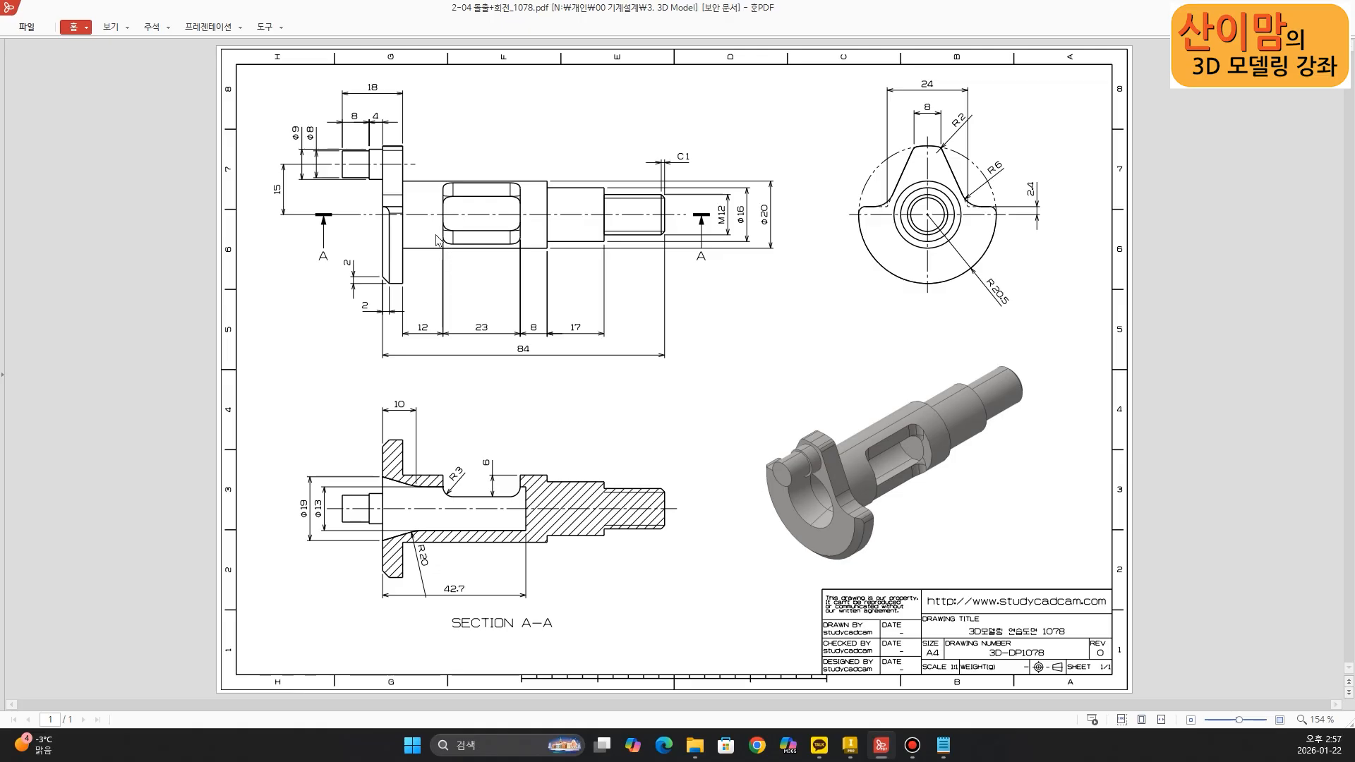
# Examine the upper half of the stepped shaft profile along its centre axis in the drawing's front view
pyautogui.moveTo(359, 214)
pyautogui.mouseDown()
pyautogui.moveTo(462, 212)
pyautogui.moveTo(537, 230)
pyautogui.moveTo(681, 213)
pyautogui.mouseUp()
pyautogui.moveTo(383, 213)
pyautogui.mouseDown()
pyautogui.moveTo(382, 142)
pyautogui.moveTo(403, 148)
pyautogui.moveTo(405, 182)
pyautogui.moveTo(609, 185)
pyautogui.moveTo(610, 197)
pyautogui.moveTo(666, 194)
pyautogui.moveTo(664, 218)
pyautogui.mouseUp()
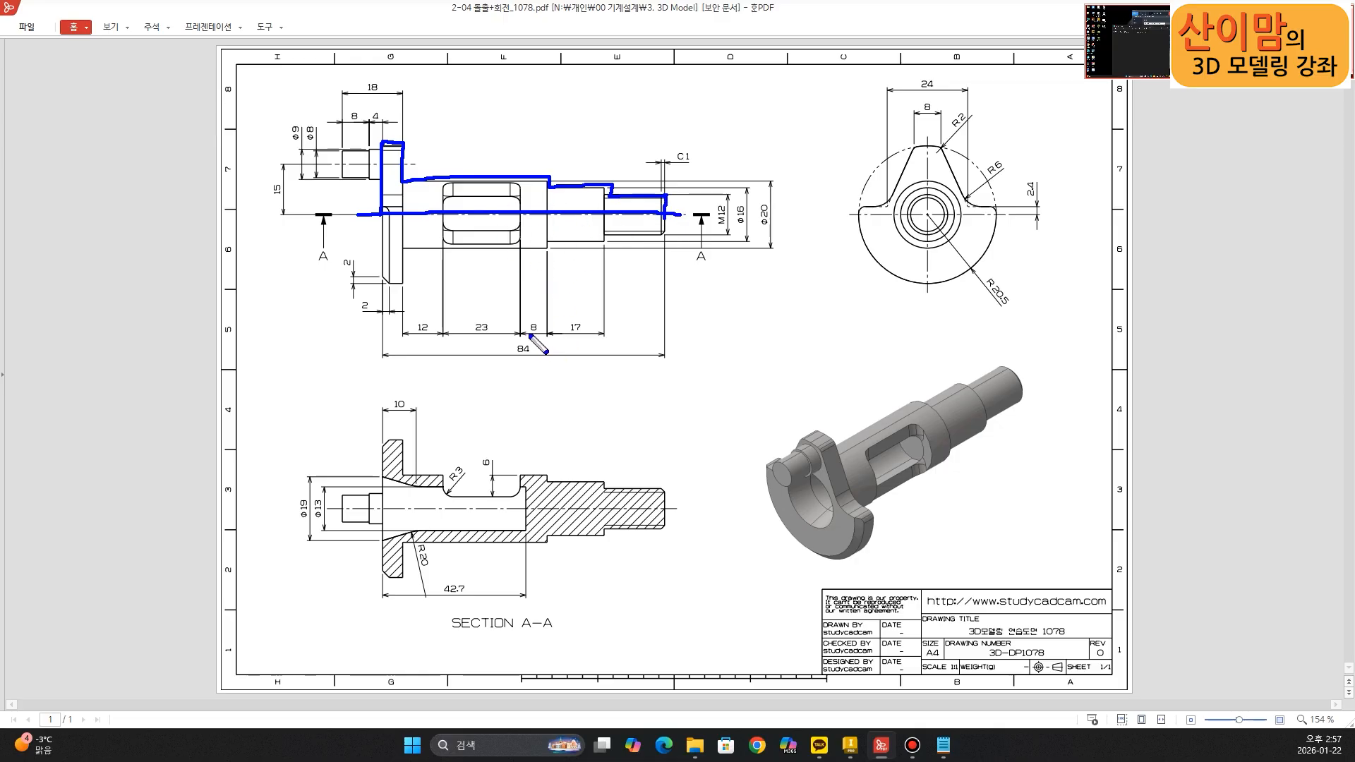
pyautogui.press('Escape')
# Place the PDF drawing beside the Inventor window and start a 2D sketch on the XY plane
pyautogui.press('super+Left')
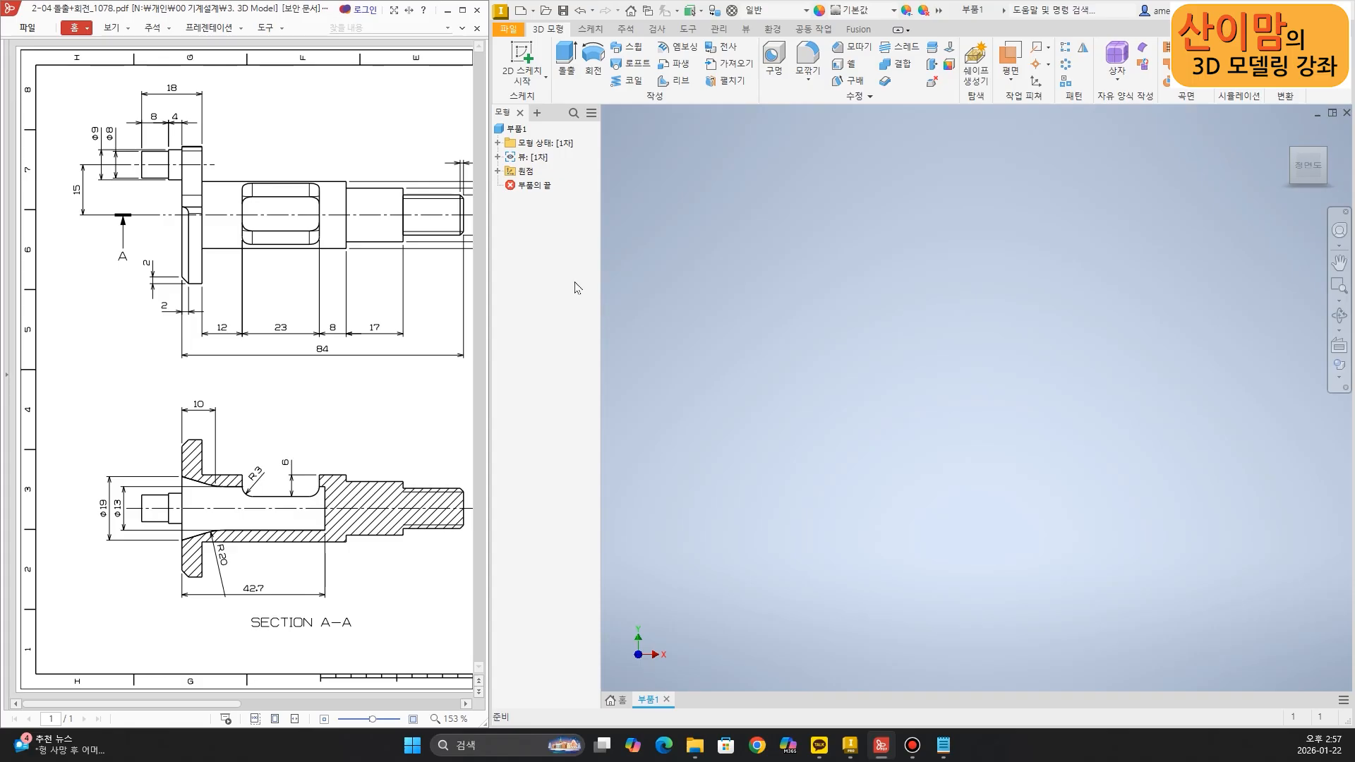
pyautogui.keyDown('ctrl'); pyautogui.scroll(-2, 215, 386); pyautogui.keyUp('ctrl')
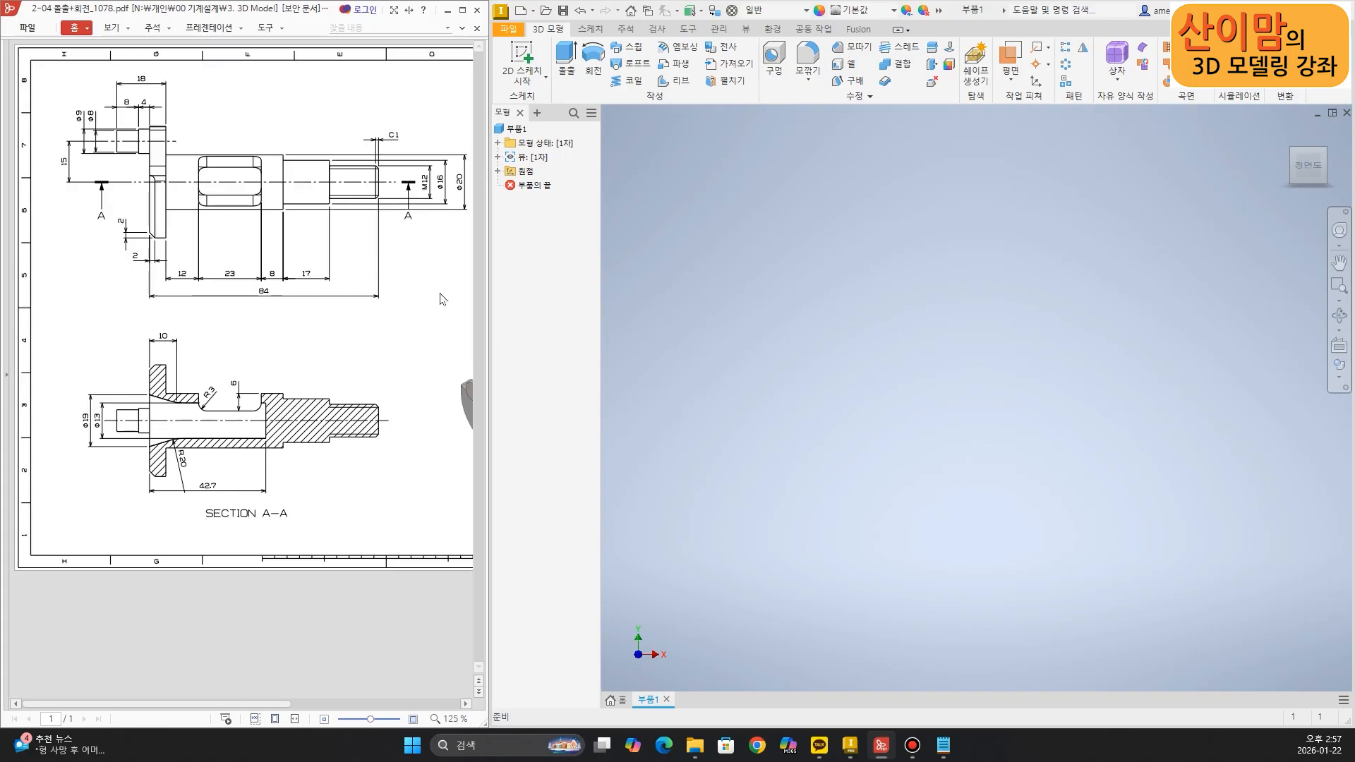
pyautogui.click(751, 215)
pyautogui.click(522, 60)
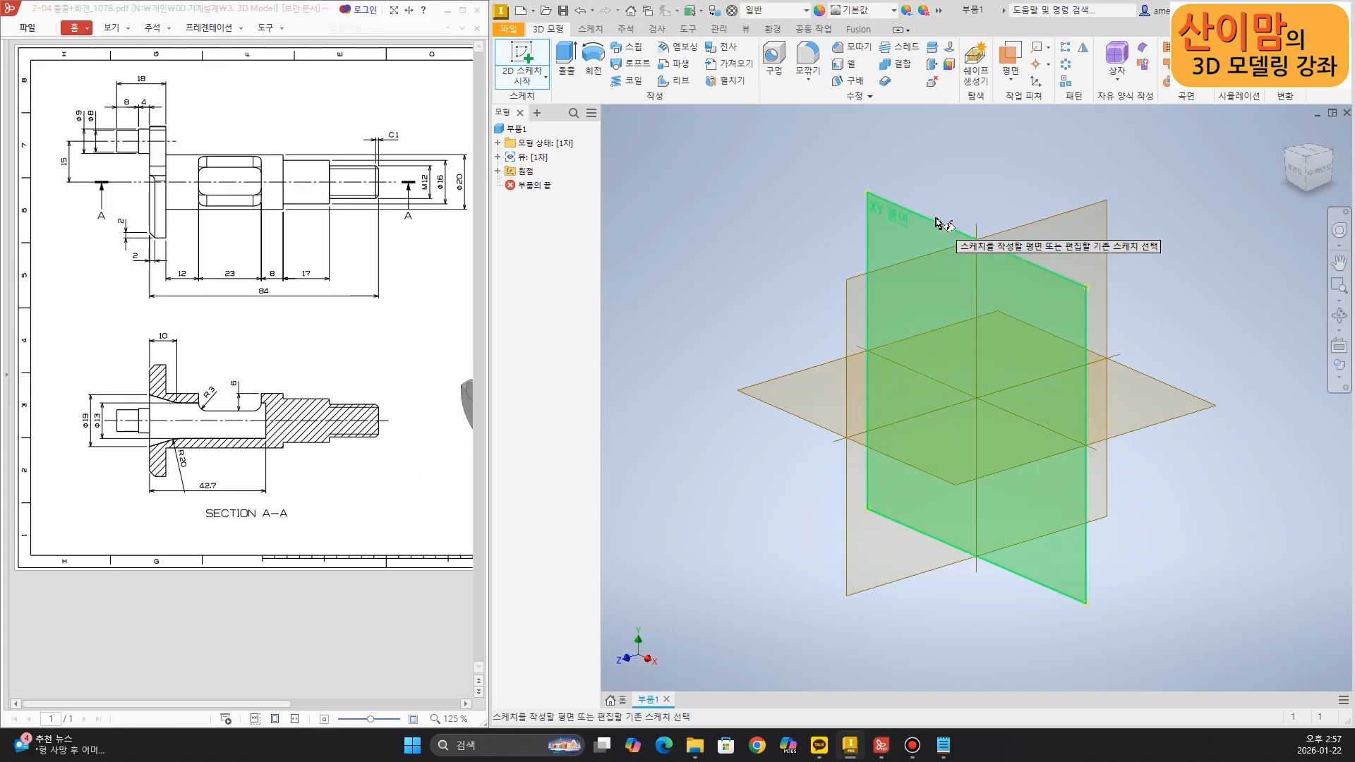
pyautogui.click(936, 223)
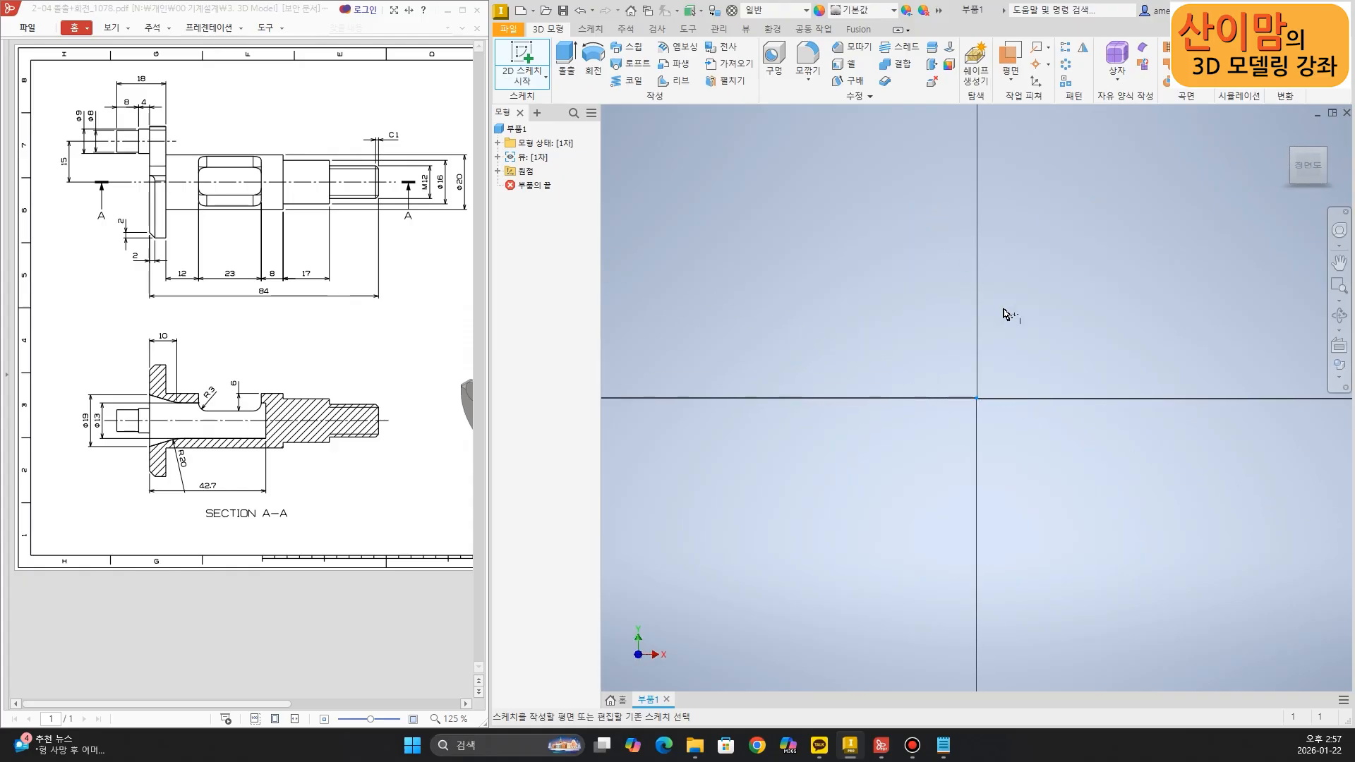
pyautogui.moveTo(1119, 409)
pyautogui.mouseDown(button='middle')
pyautogui.moveTo(838, 444)
pyautogui.moveTo(832, 456)
pyautogui.mouseUp(button='middle')
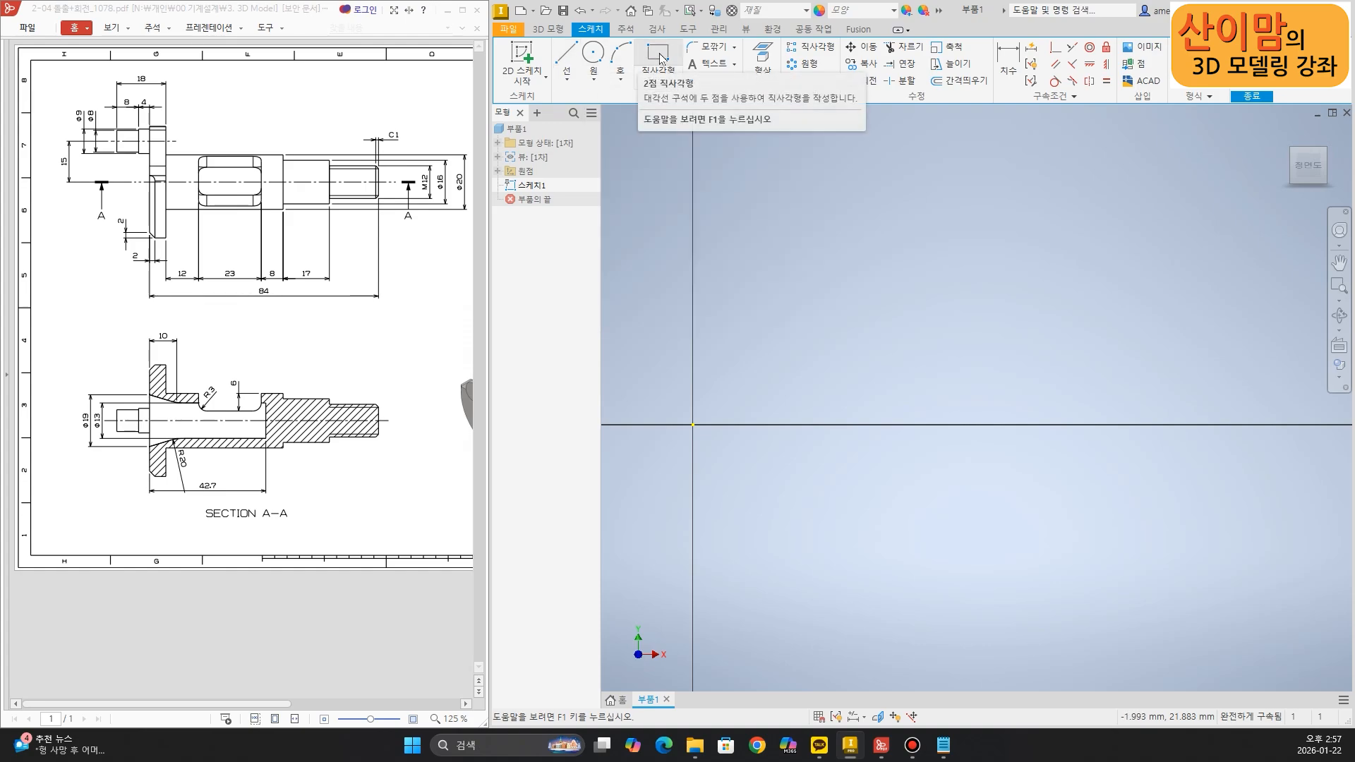
# Study how a bounding rectangle and an inner stepped line form the shaft's half profile in the front view
pyautogui.moveTo(149, 125)
pyautogui.mouseDown()
pyautogui.moveTo(381, 130)
pyautogui.moveTo(385, 185)
pyautogui.moveTo(211, 184)
pyautogui.moveTo(146, 163)
pyautogui.moveTo(149, 127)
pyautogui.moveTo(171, 133)
pyautogui.moveTo(173, 159)
pyautogui.moveTo(382, 168)
pyautogui.mouseUp()
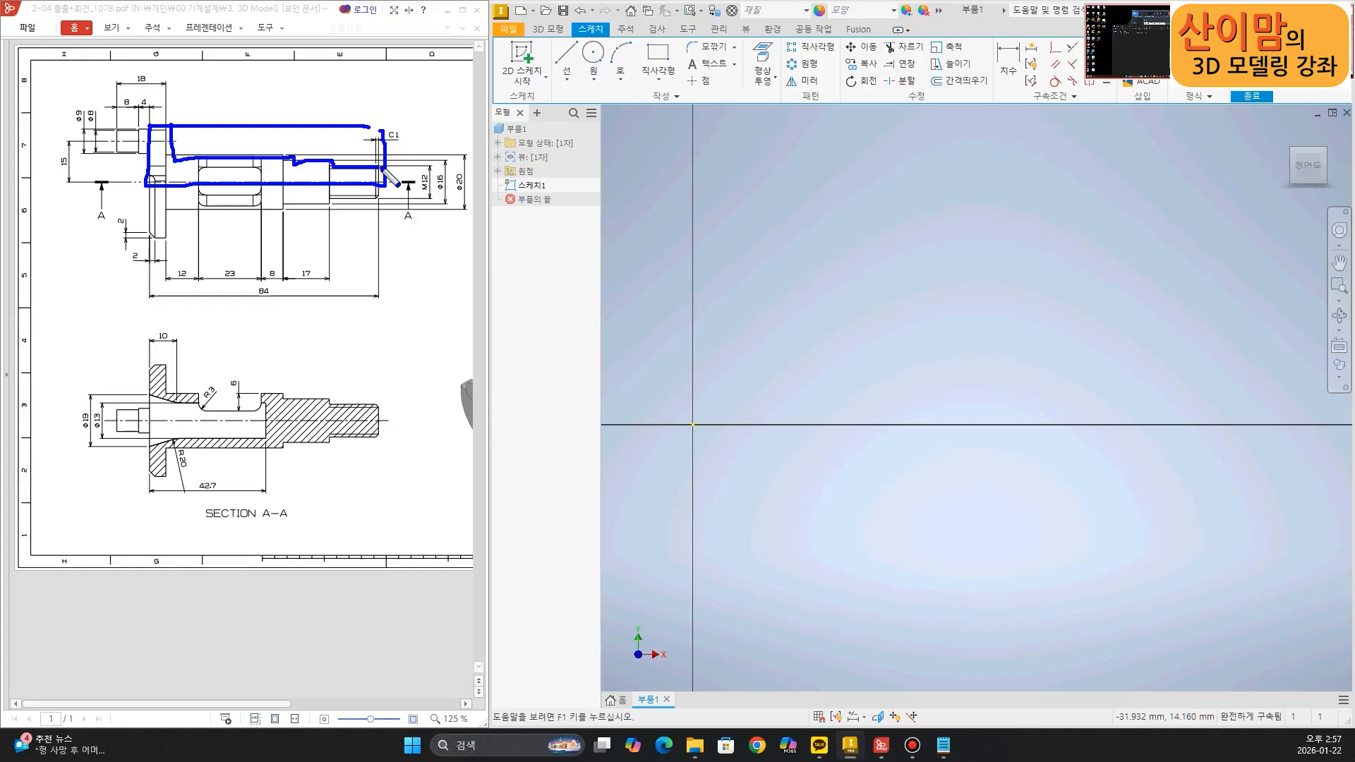
pyautogui.click(769, 306)
pyautogui.press('Escape')
# Draw a two-point rectangle from the sketch origin, 84 mm wide and about 31 mm high
pyautogui.click(662, 55)
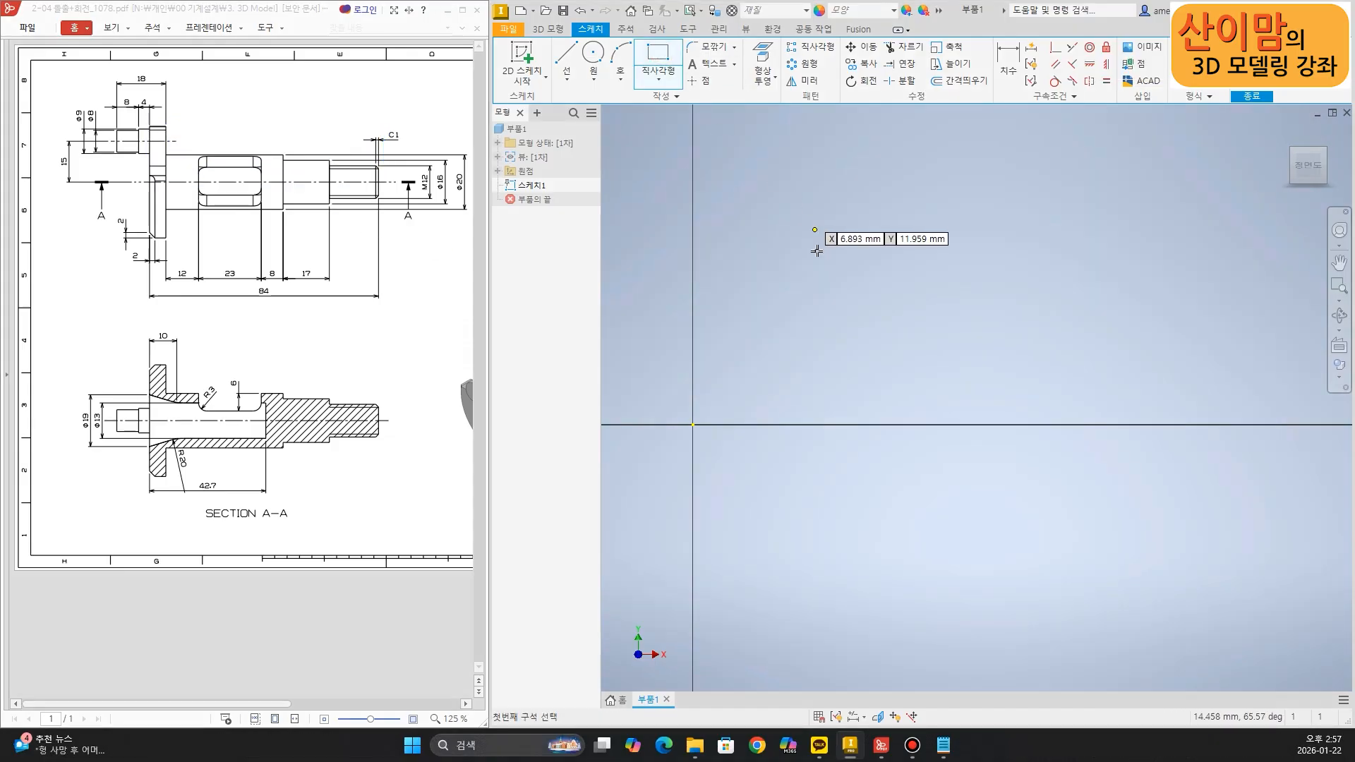
pyautogui.click(692, 426)
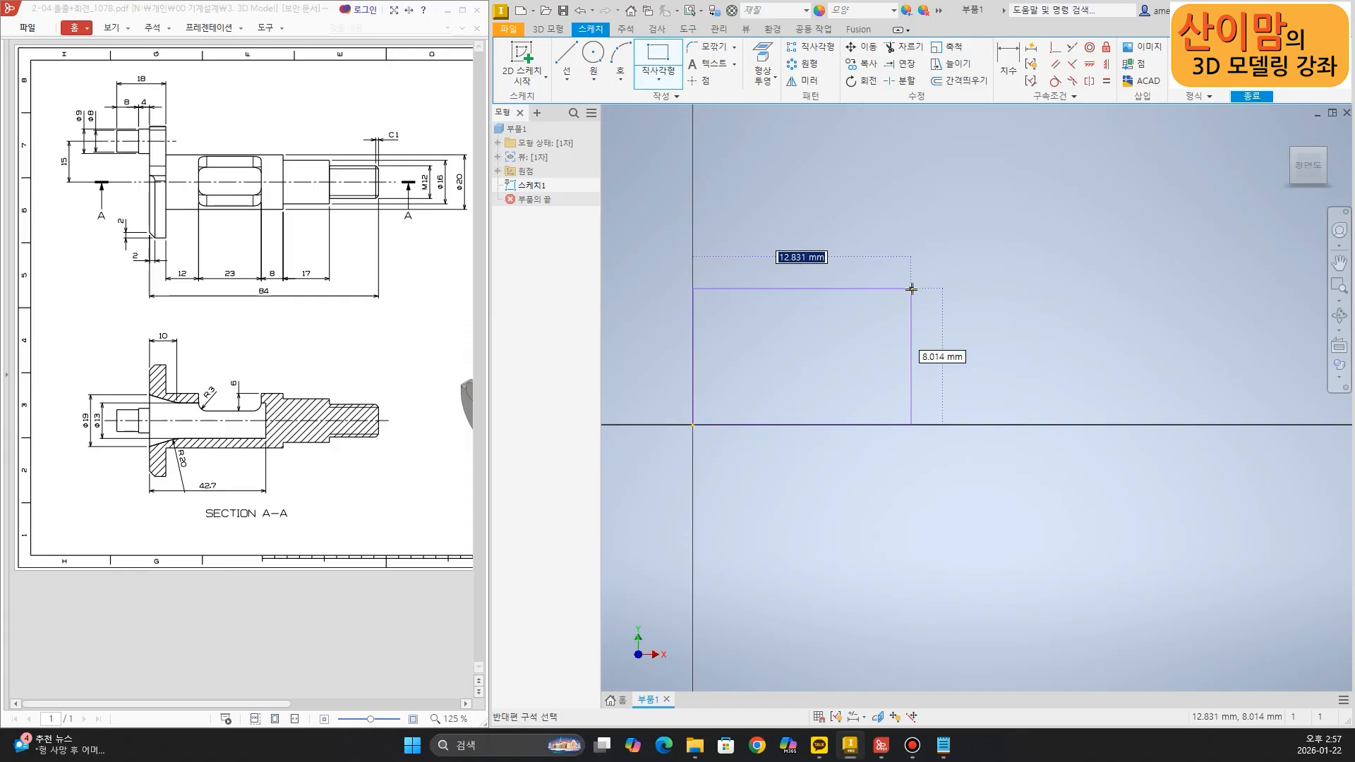
pyautogui.write('84')
pyautogui.press('Tab')
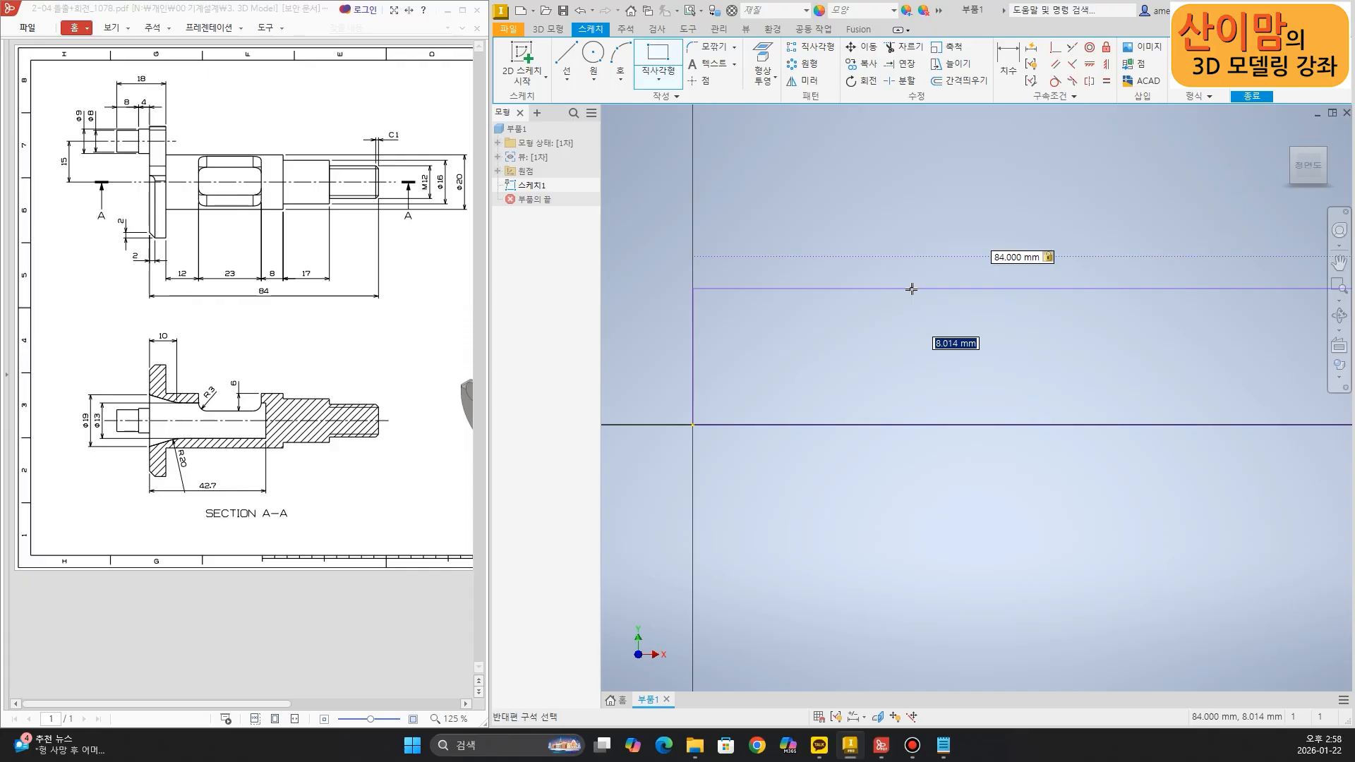
pyautogui.click(231, 325)
pyautogui.keyDown('ctrl'); pyautogui.scroll(-1, 90, 393); pyautogui.keyUp('ctrl')
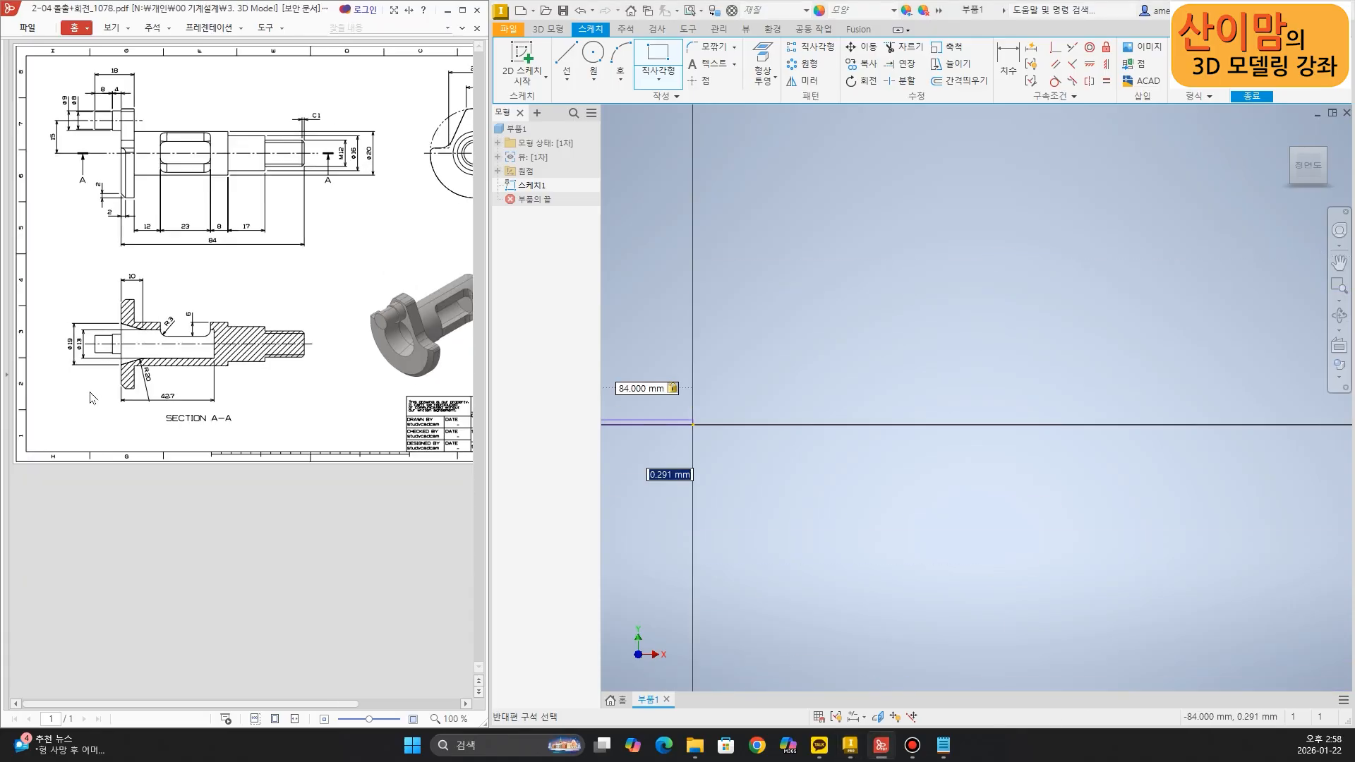
pyautogui.keyDown('ctrl'); pyautogui.scroll(-1, 266, 380); pyautogui.keyUp('ctrl')
pyautogui.keyDown('ctrl'); pyautogui.scroll(-1, 374, 206); pyautogui.keyUp('ctrl')
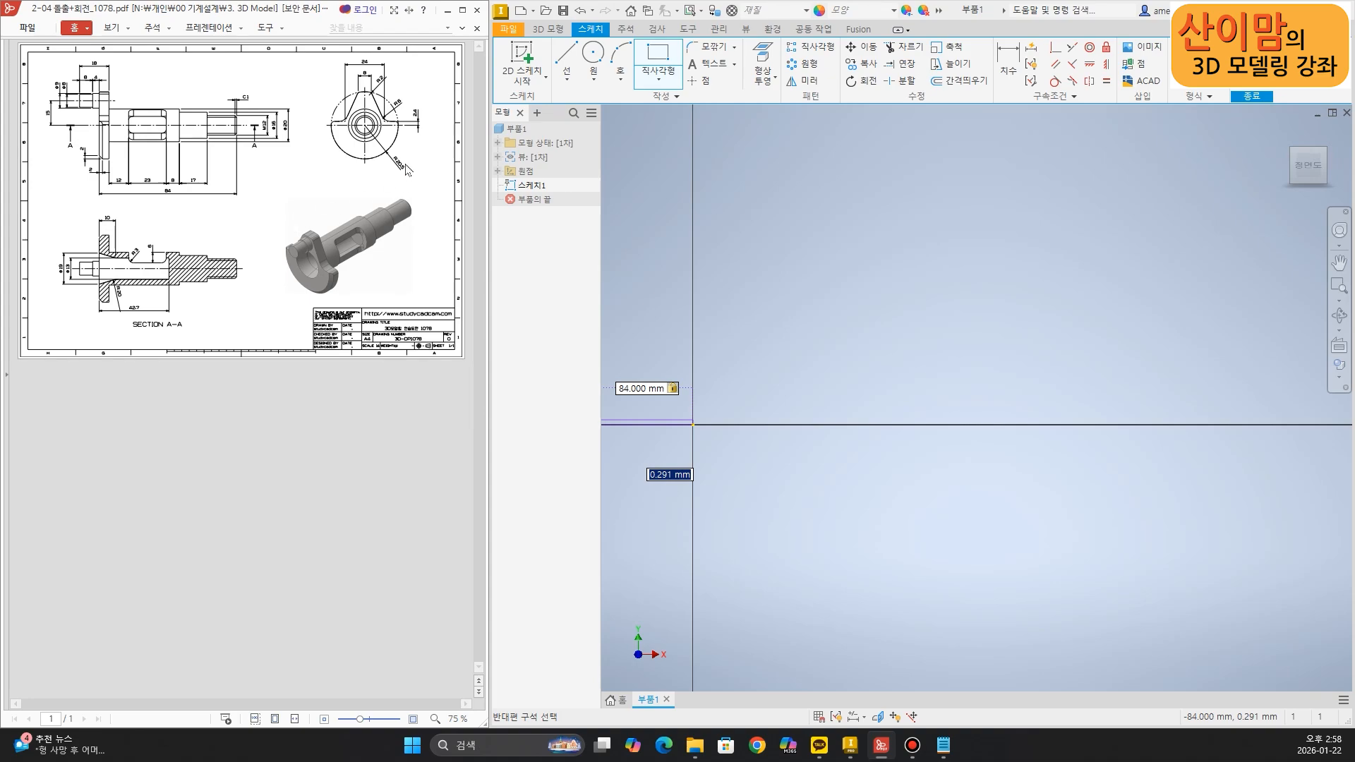
pyautogui.keyDown('ctrl'); pyautogui.scroll(4, 407, 170); pyautogui.keyUp('ctrl')
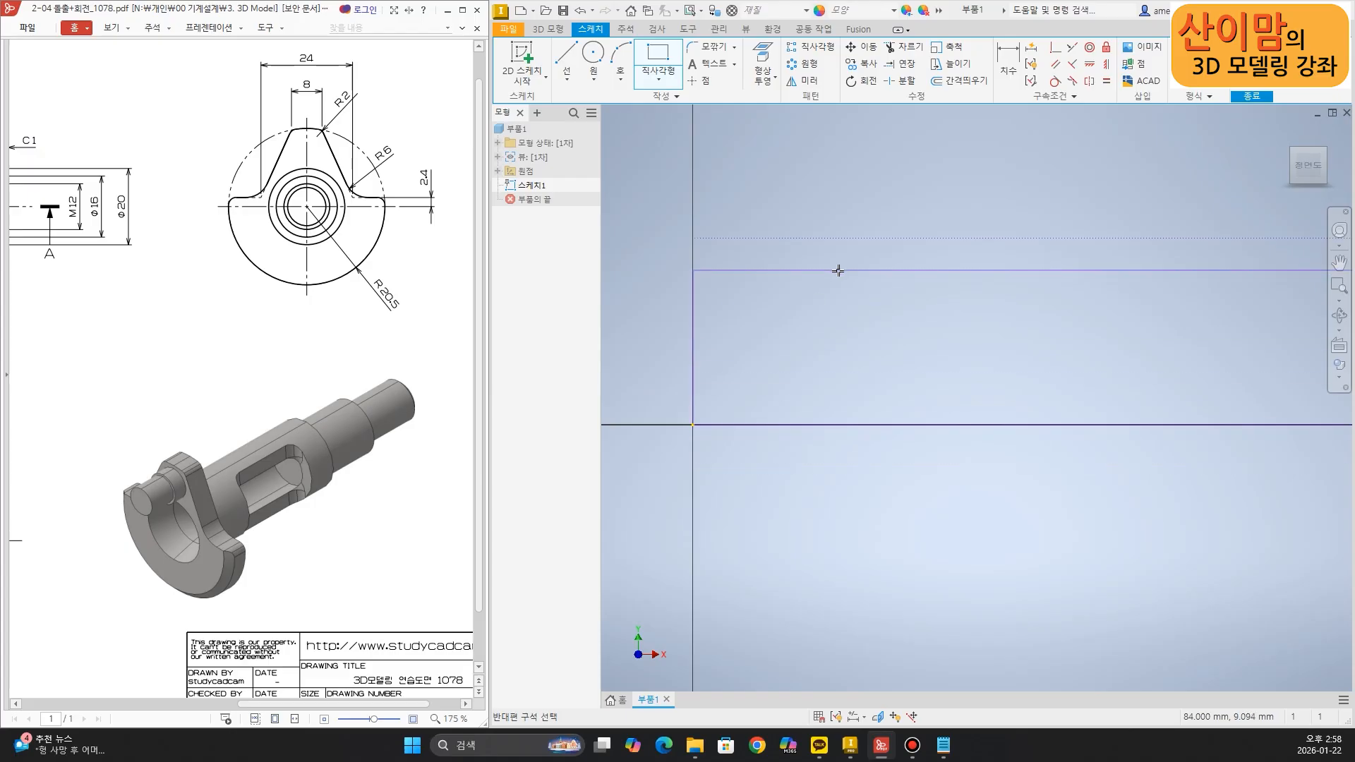
pyautogui.scroll(-5, 741, 322)
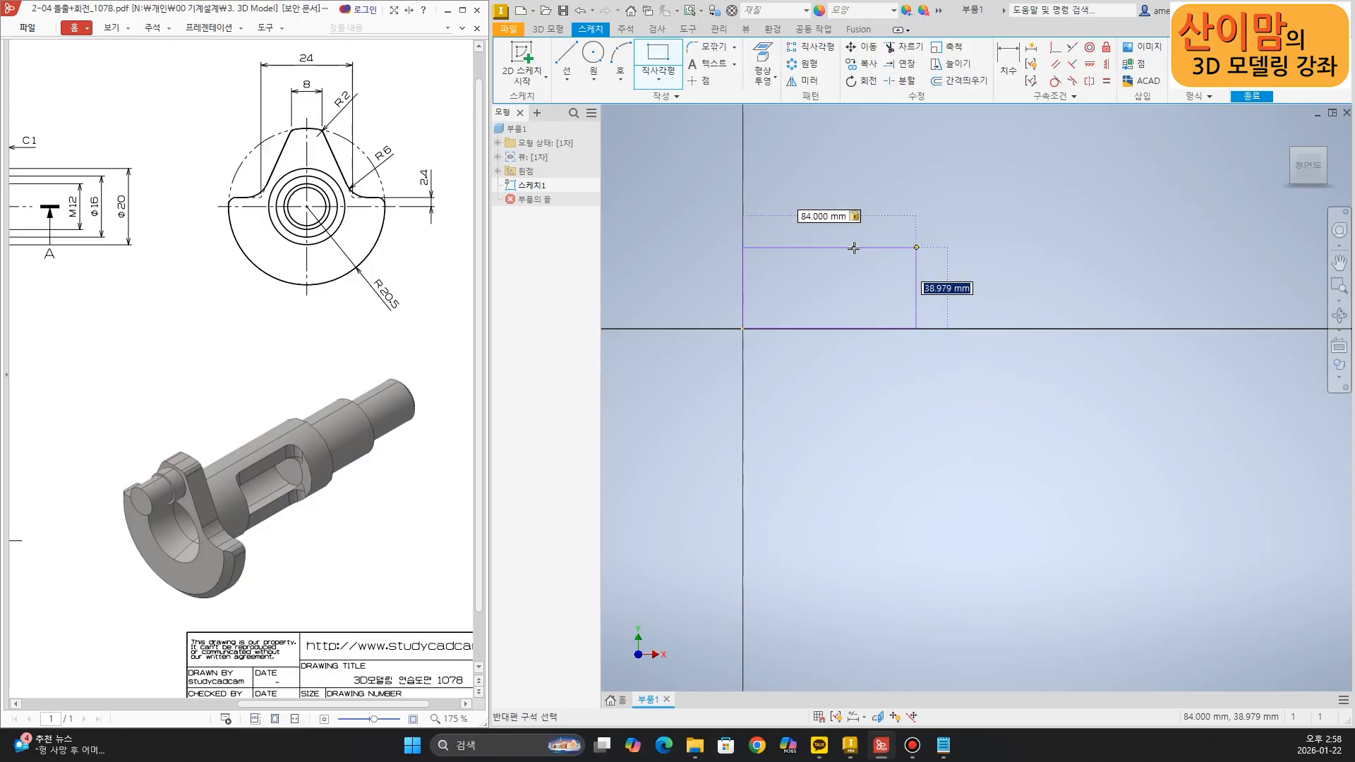
pyautogui.click(855, 264)
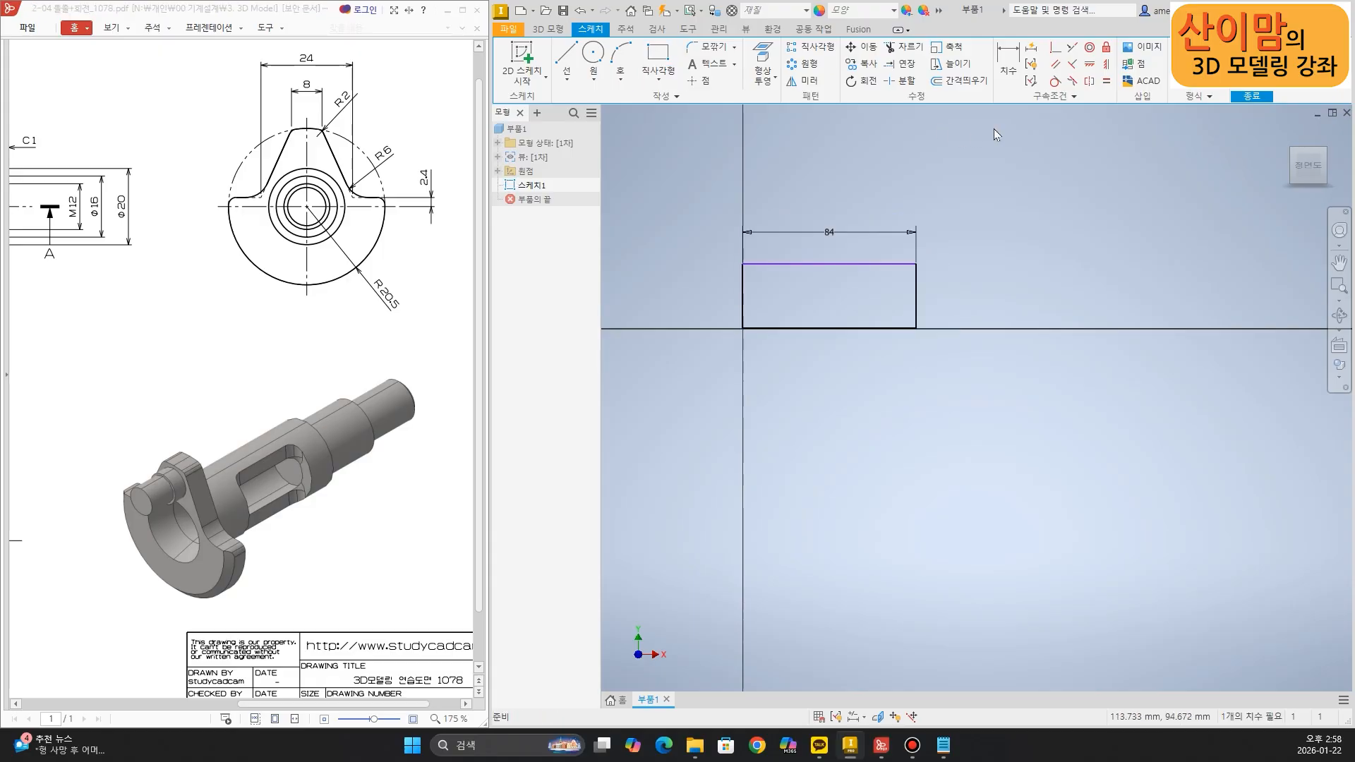
# Dimension the rectangle's height as 20.5 mm
pyautogui.click(1006, 58)
pyautogui.click(916, 286)
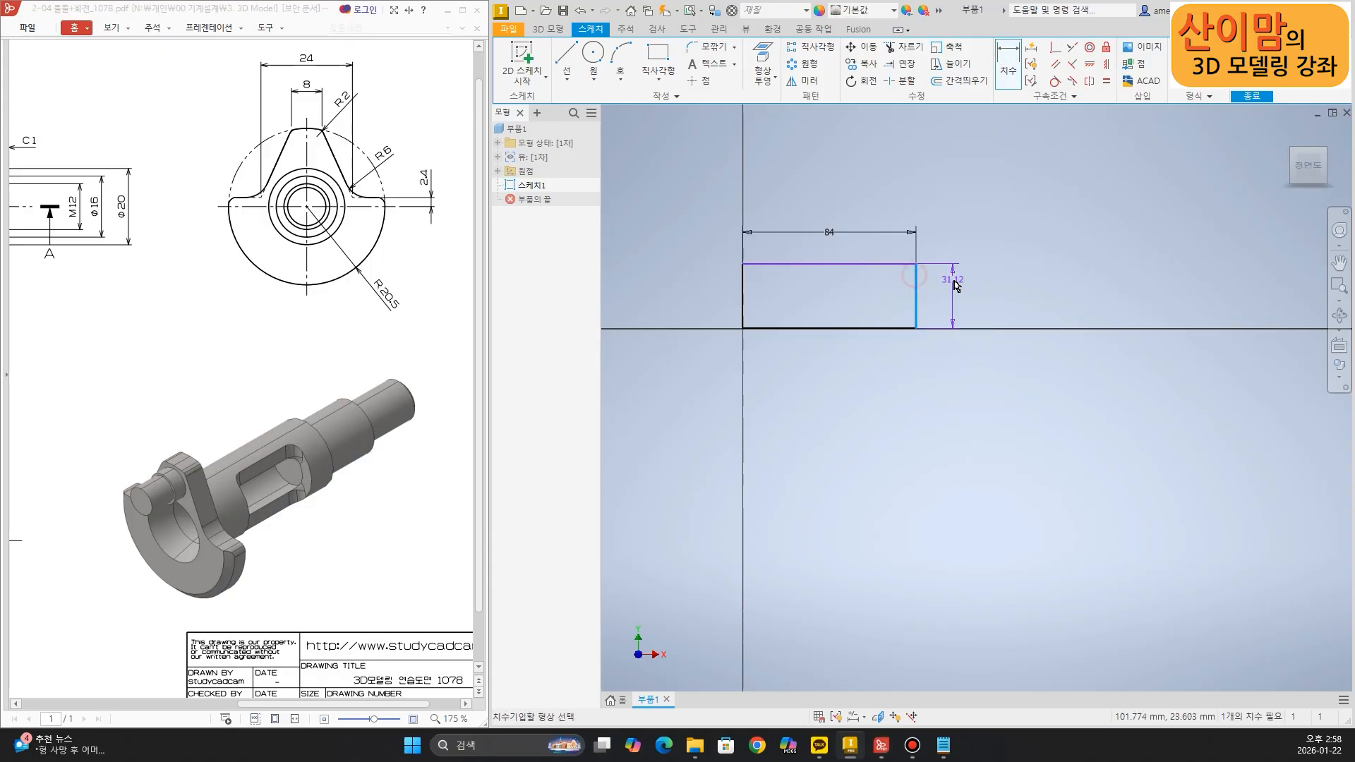
pyautogui.click(953, 286)
pyautogui.write('20.5')
pyautogui.press('Return')
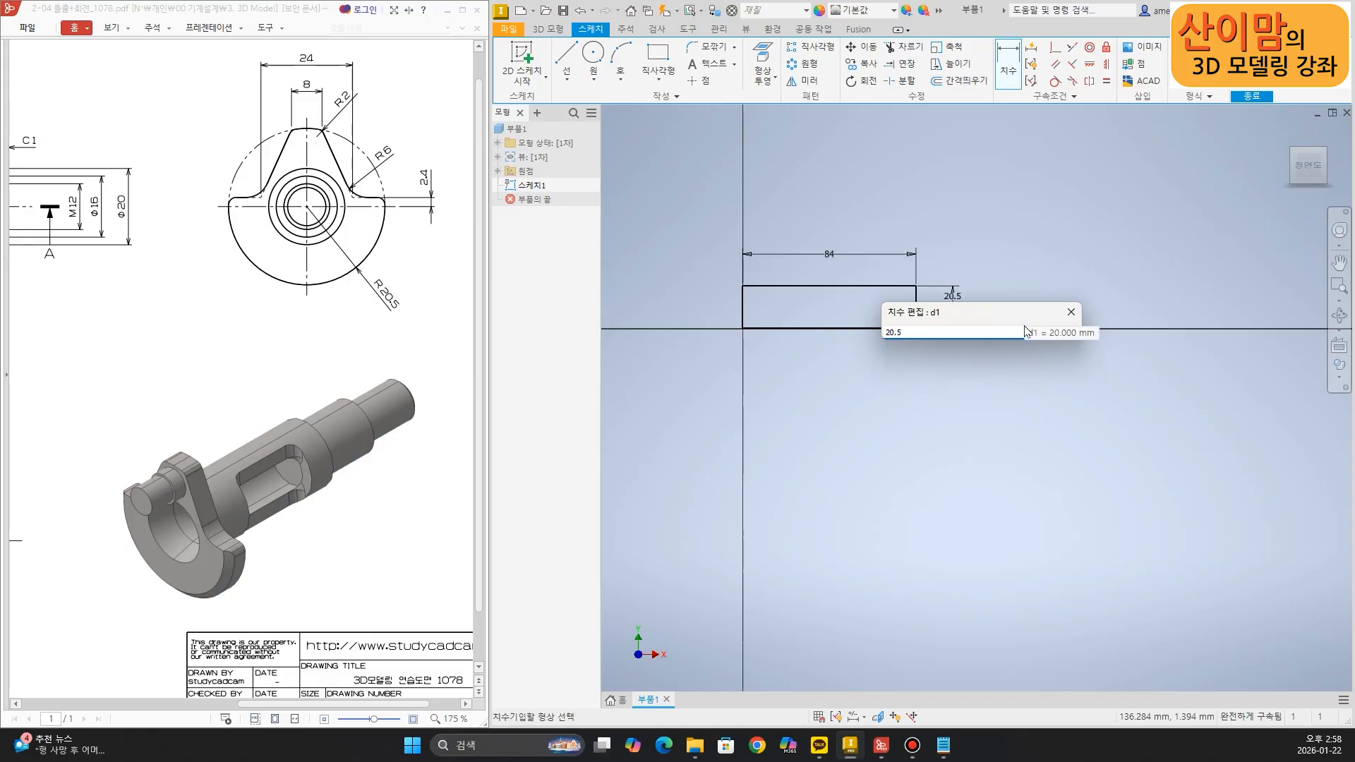
pyautogui.middleClick(989, 265)
pyautogui.middleClick(989, 265)
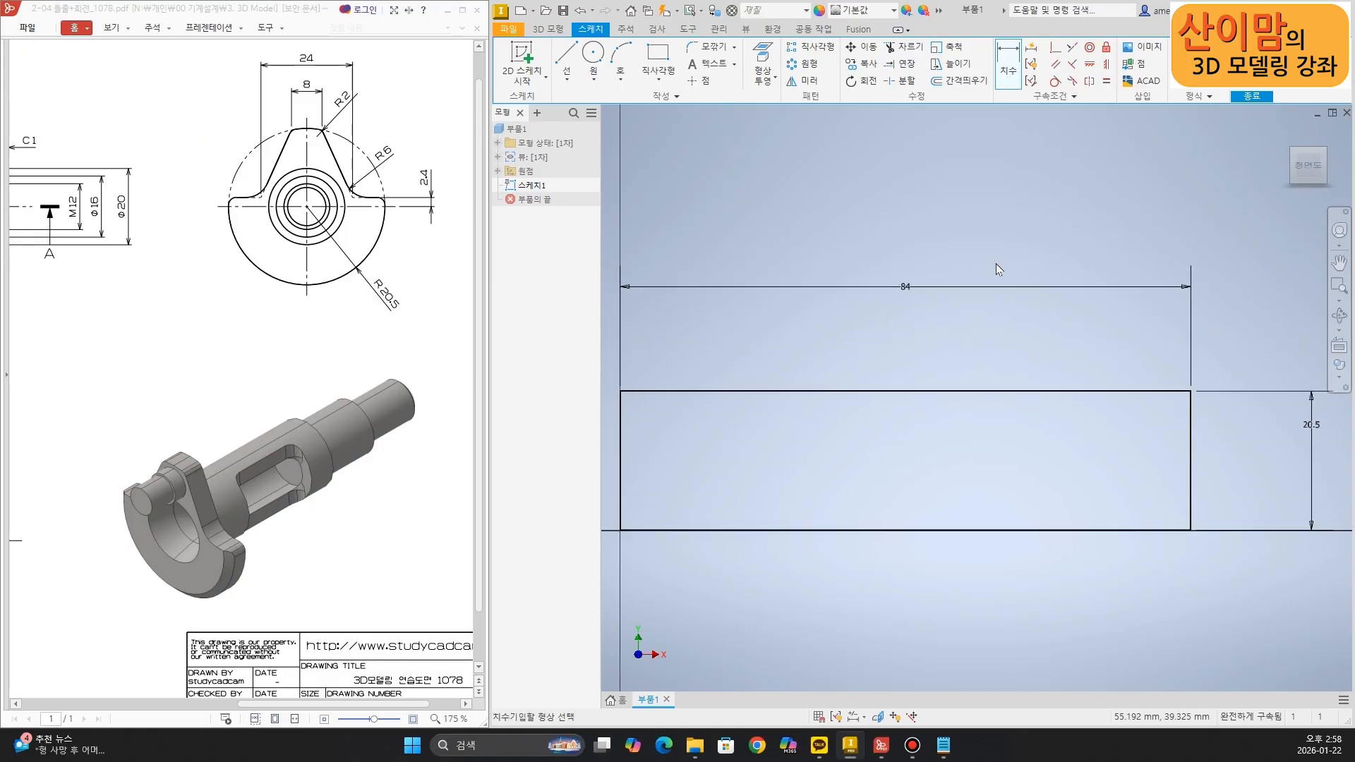
pyautogui.scroll(-3, 1024, 300)
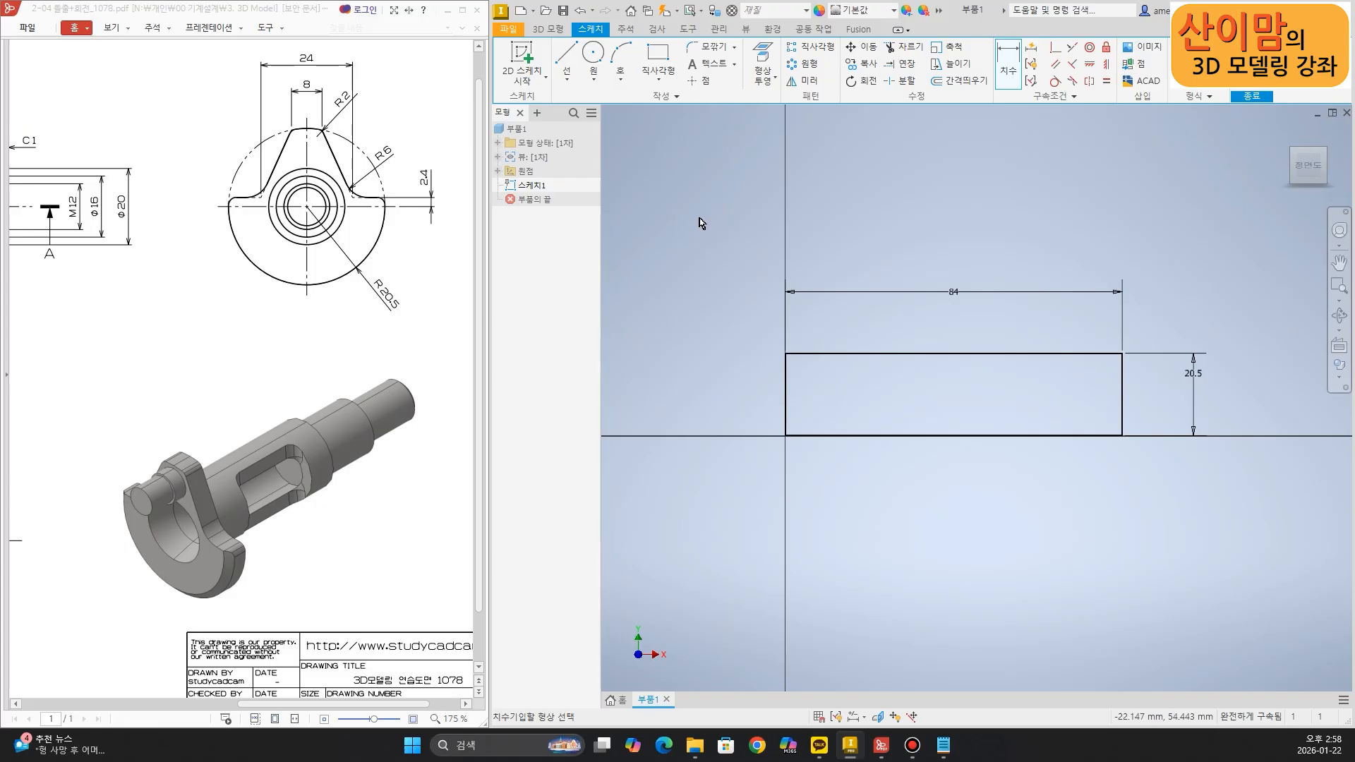
# Draw a descending chain of stepped lines inside the rectangle from its upper edge to its right edge
pyautogui.click(565, 53)
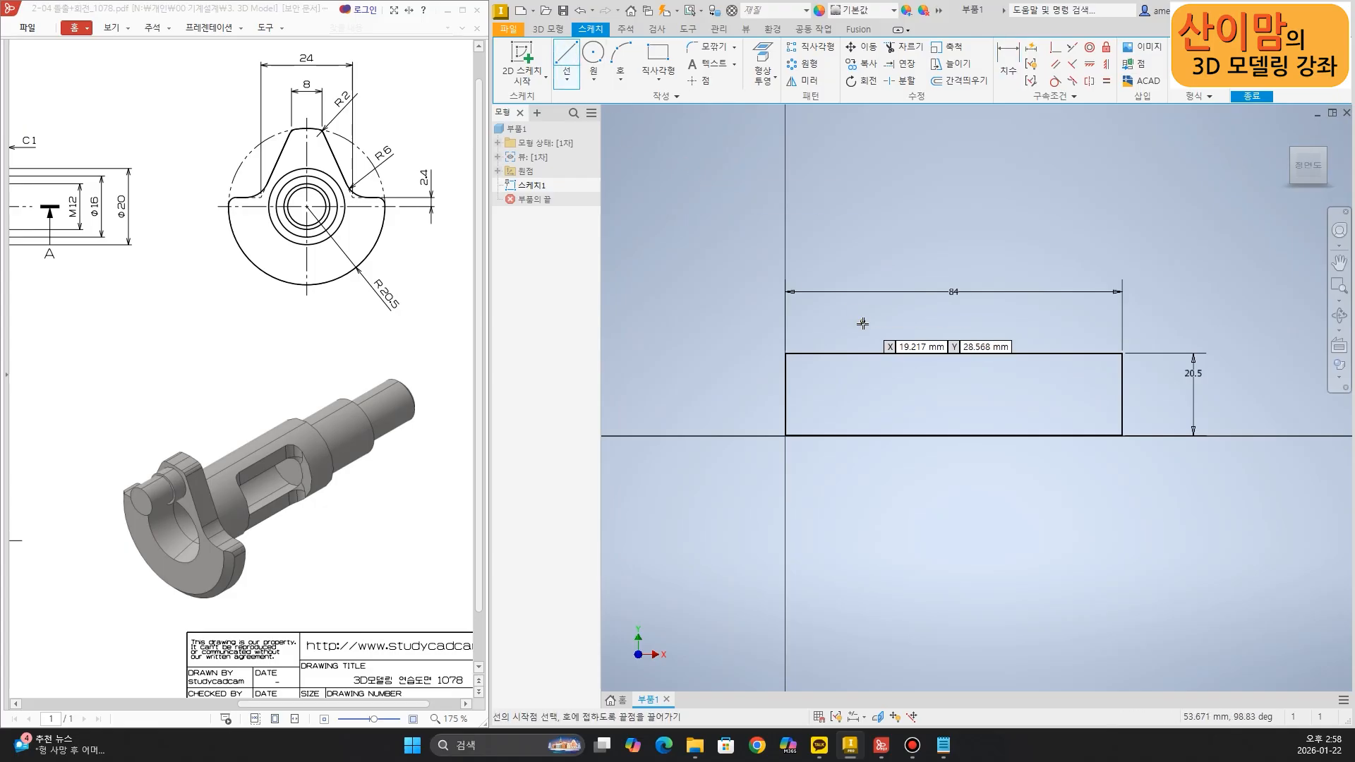
pyautogui.click(818, 355)
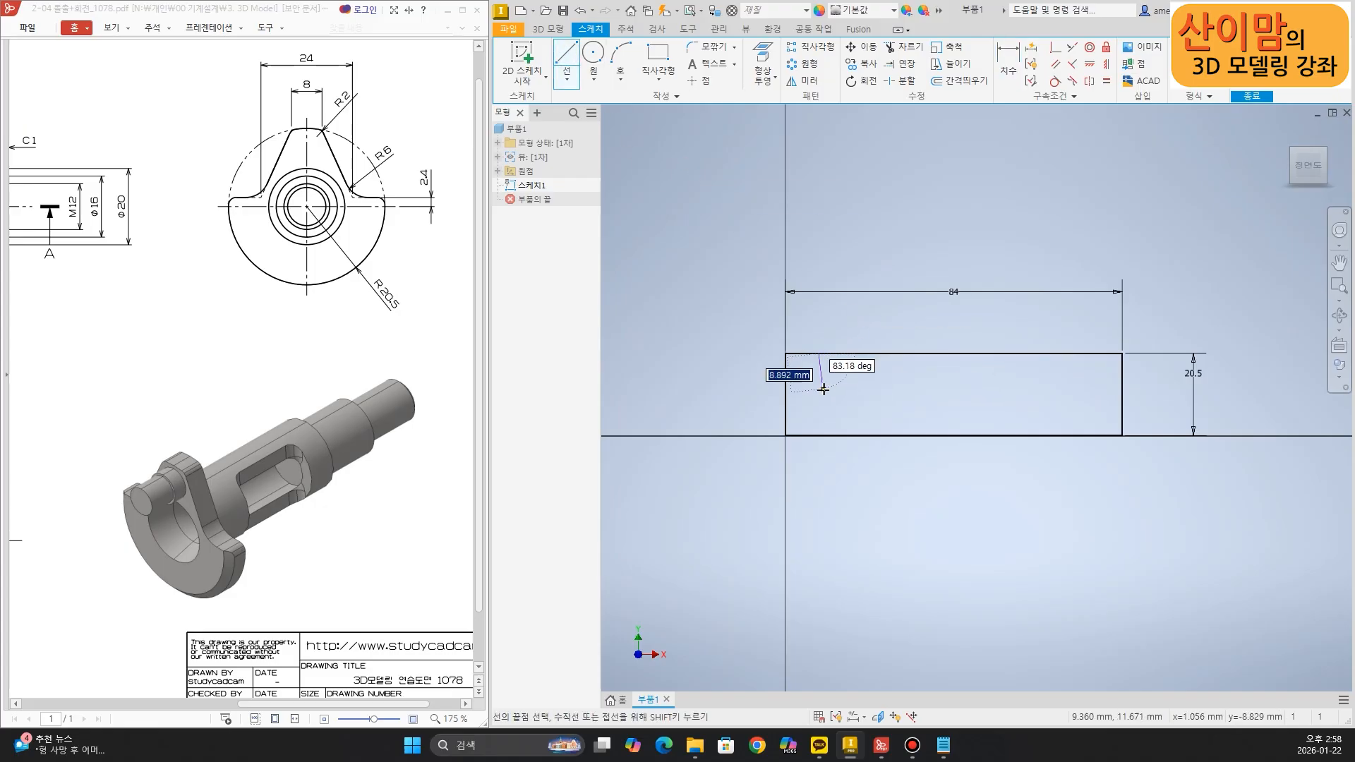
pyautogui.click(819, 388)
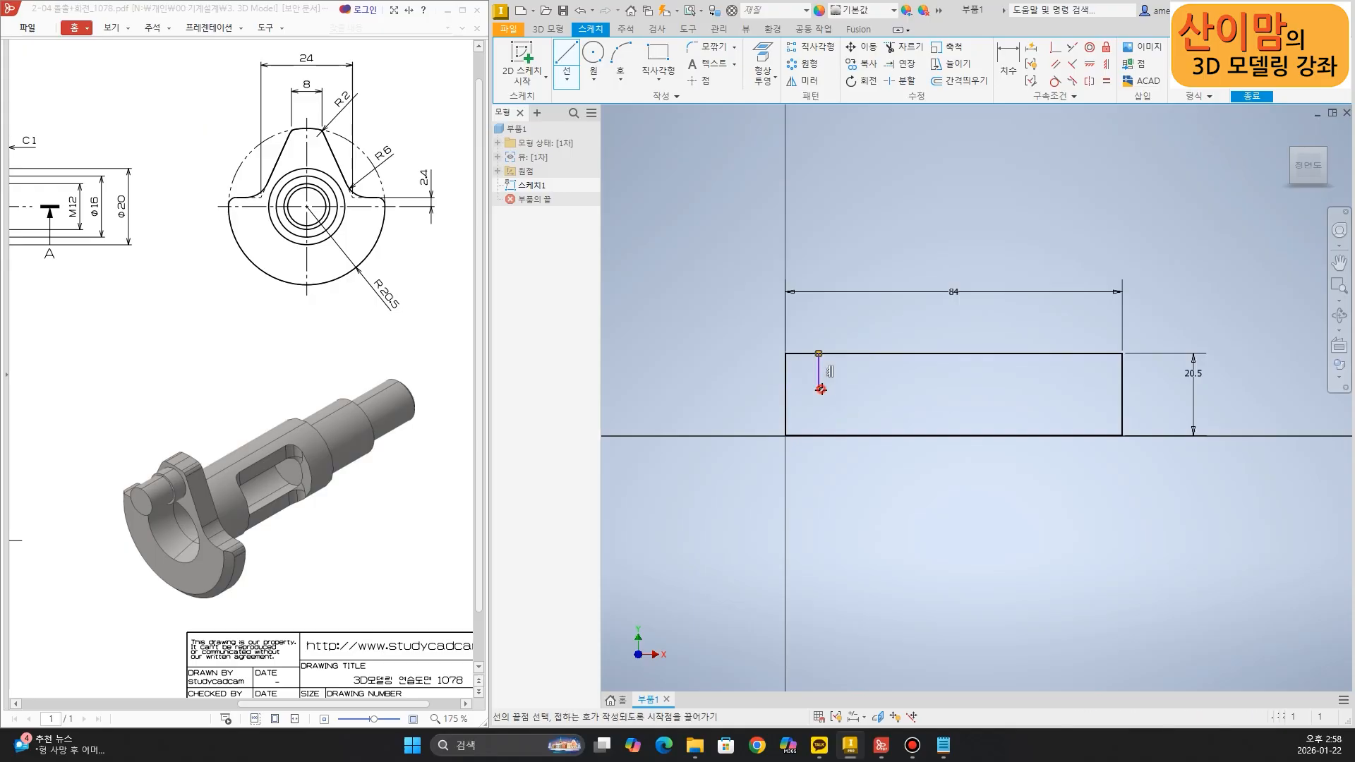
pyautogui.click(888, 388)
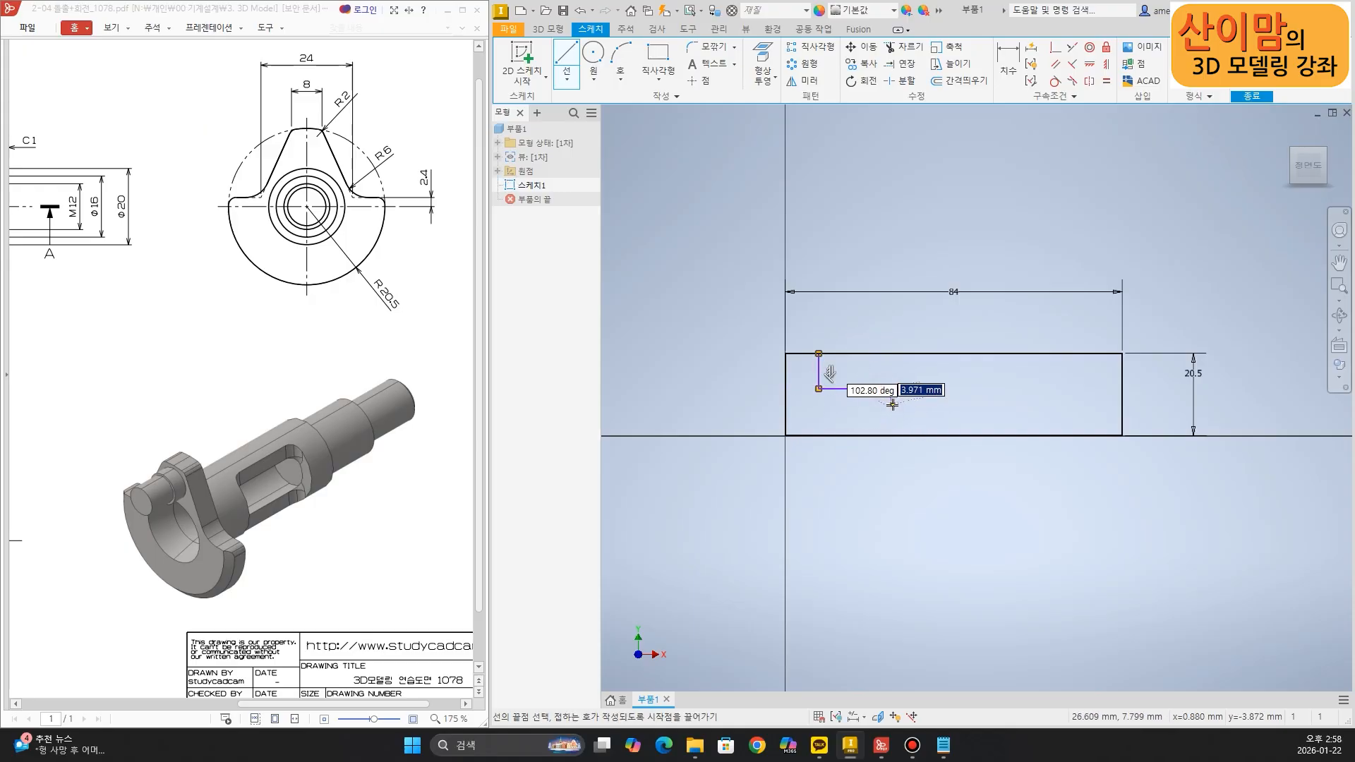
pyautogui.click(1045, 404)
pyautogui.click(1045, 420)
pyautogui.click(1121, 421)
pyautogui.press('Escape')
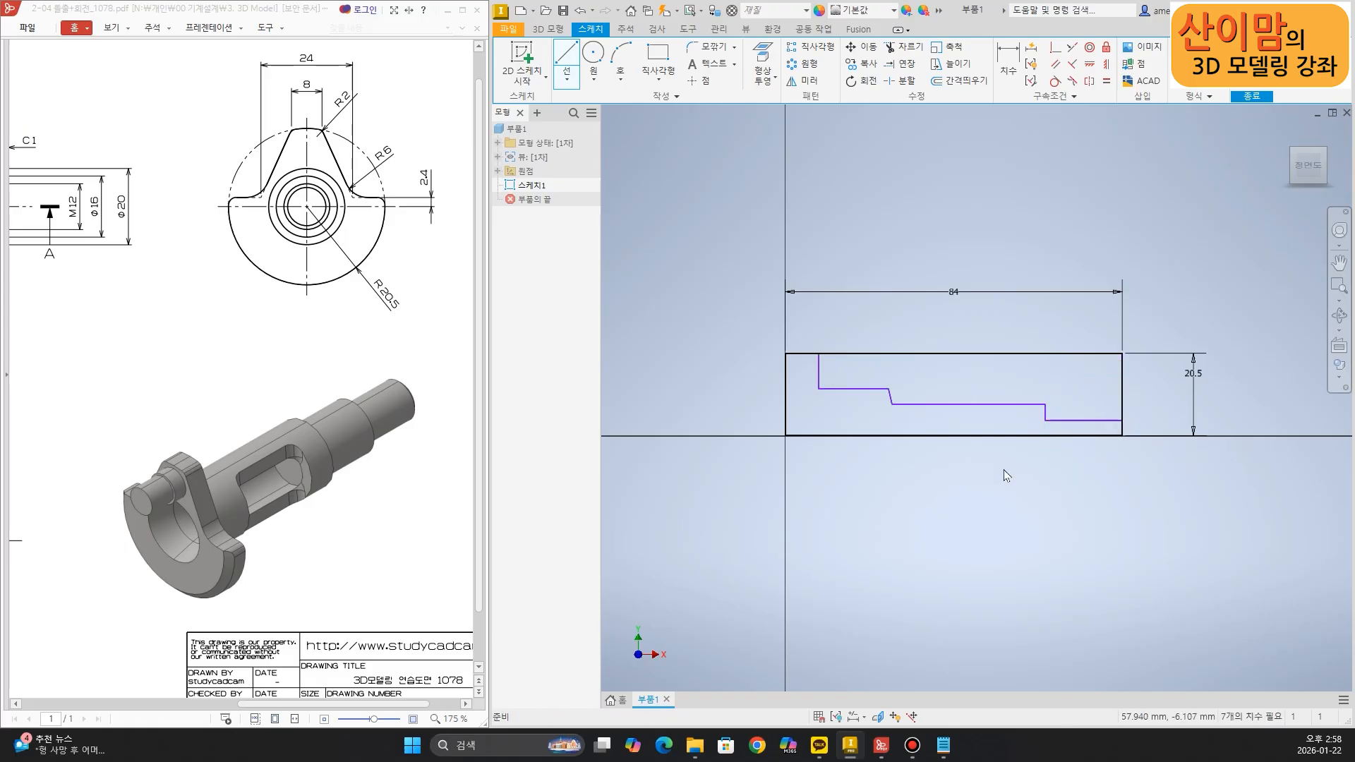
# Apply a vertical constraint to the slanted second riser of the stepped profile
pyautogui.scroll(-3, 869, 428)
pyautogui.scroll(2, 726, 402)
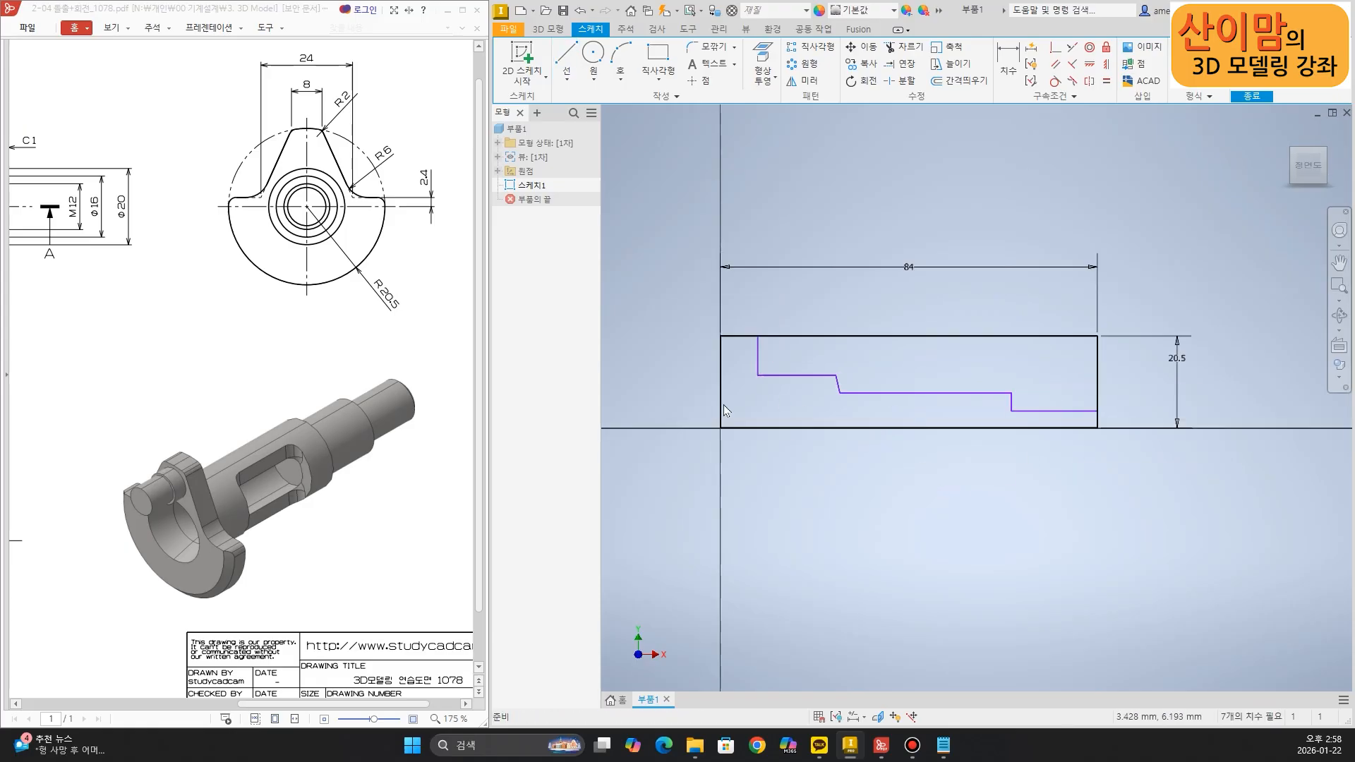
pyautogui.click(837, 384)
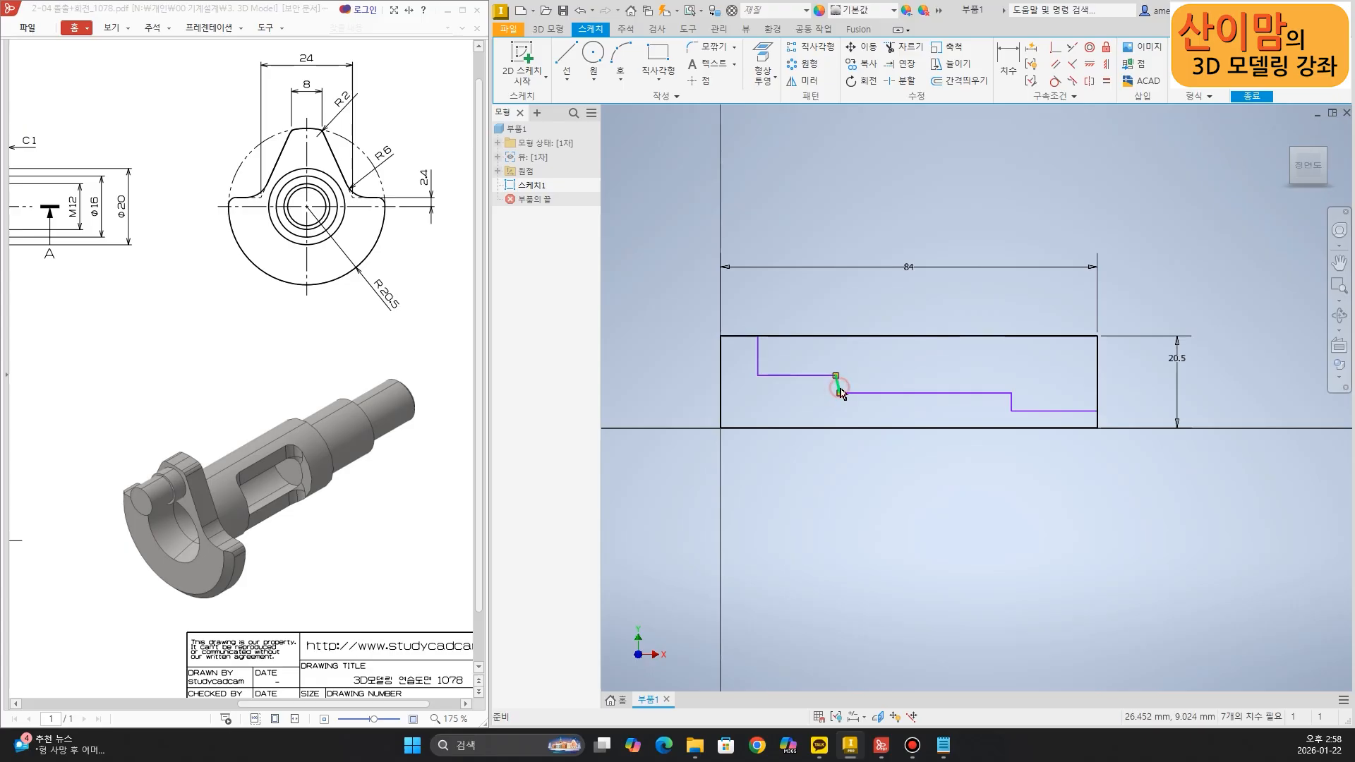
pyautogui.click(1106, 65)
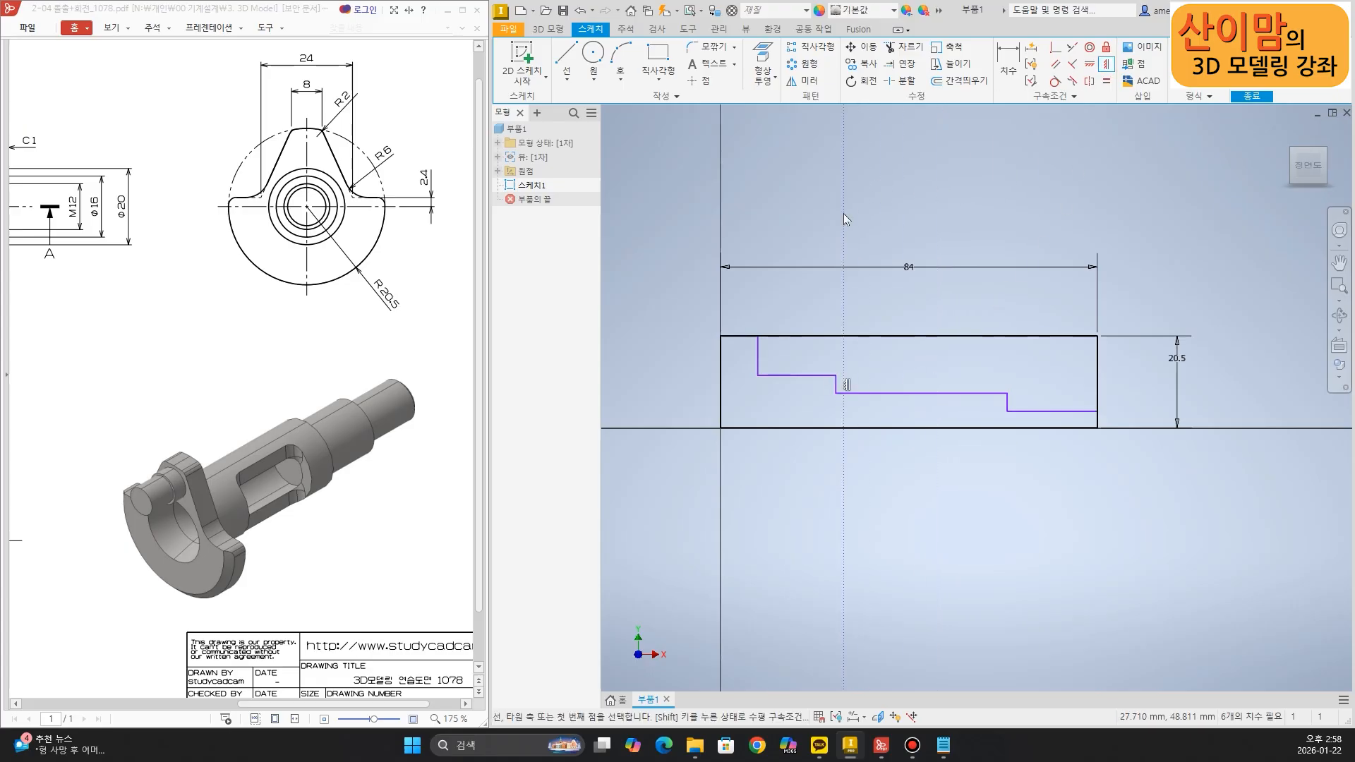
pyautogui.press('Escape')
# Convert the rectangle's lower edge to a centerline
pyautogui.click(908, 429)
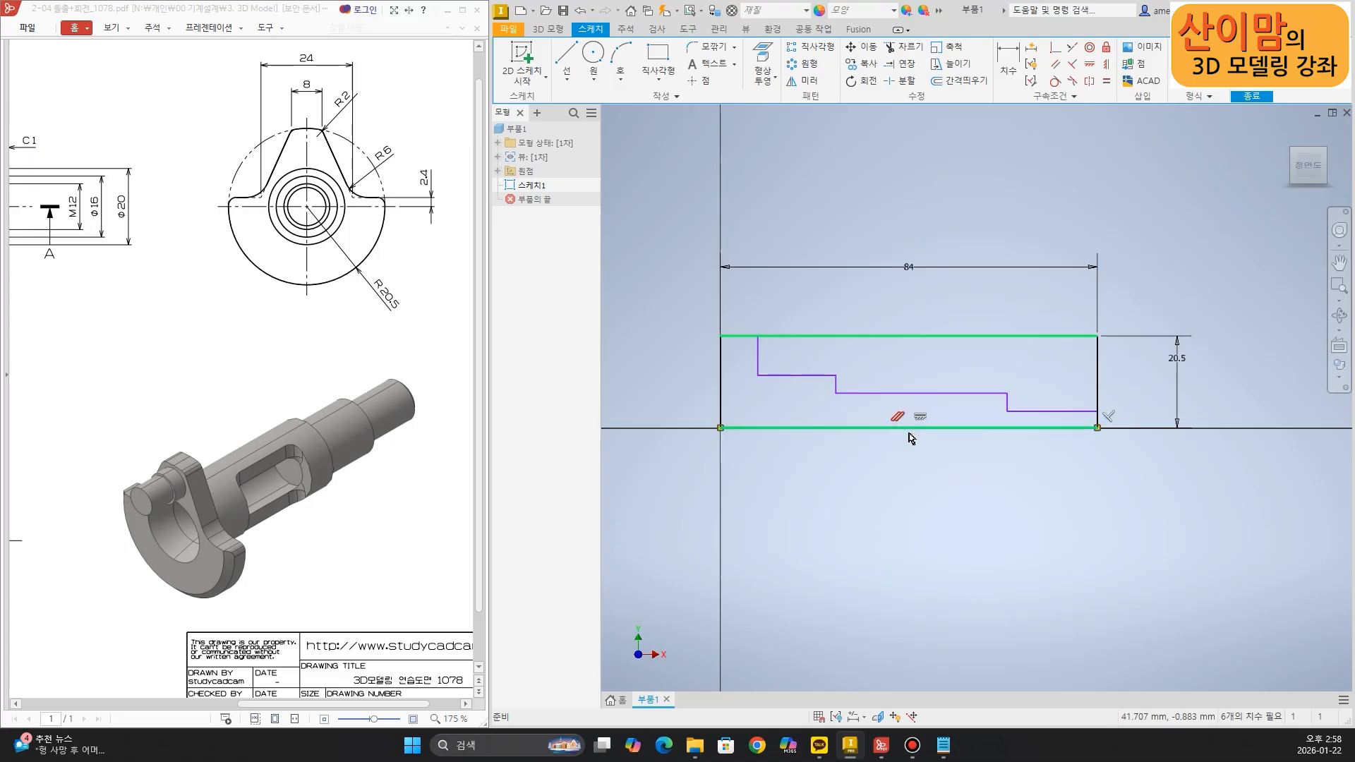
pyautogui.rightClick(909, 433)
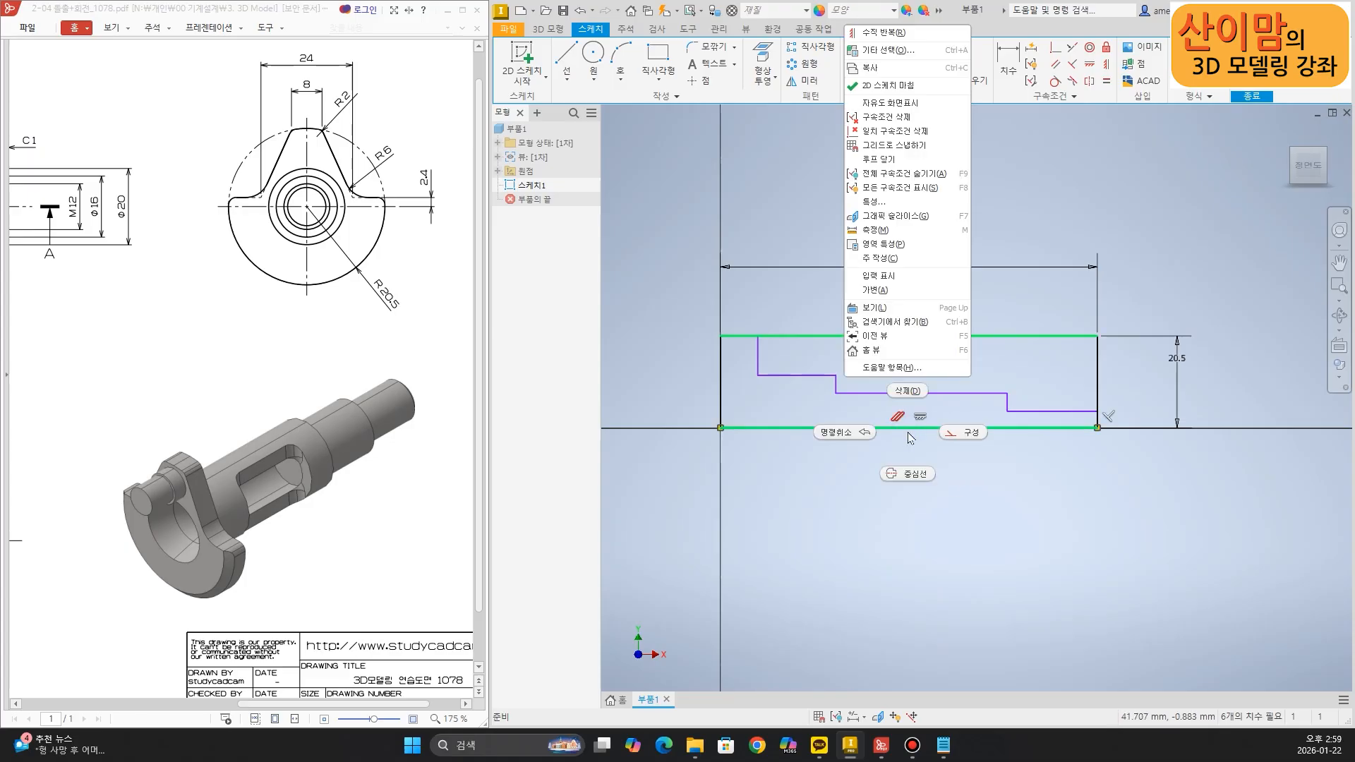
pyautogui.click(910, 473)
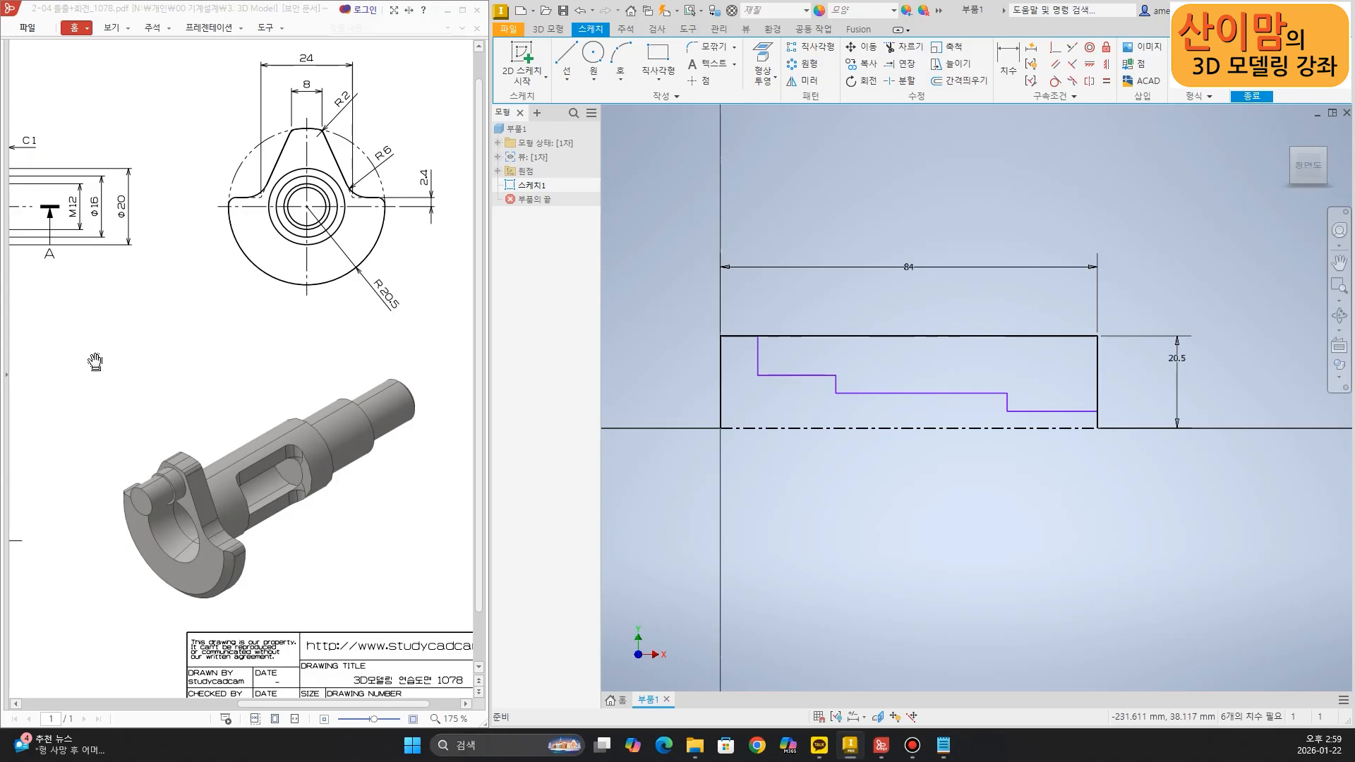
# Examine the flange thickness and crank pin length dimensions in the front view of the PDF drawing
pyautogui.click(275, 398)
pyautogui.keyDown('ctrl'); pyautogui.scroll(-1, 295, 429); pyautogui.keyUp('ctrl')
pyautogui.keyDown('ctrl'); pyautogui.scroll(-3, 295, 429); pyautogui.keyUp('ctrl')
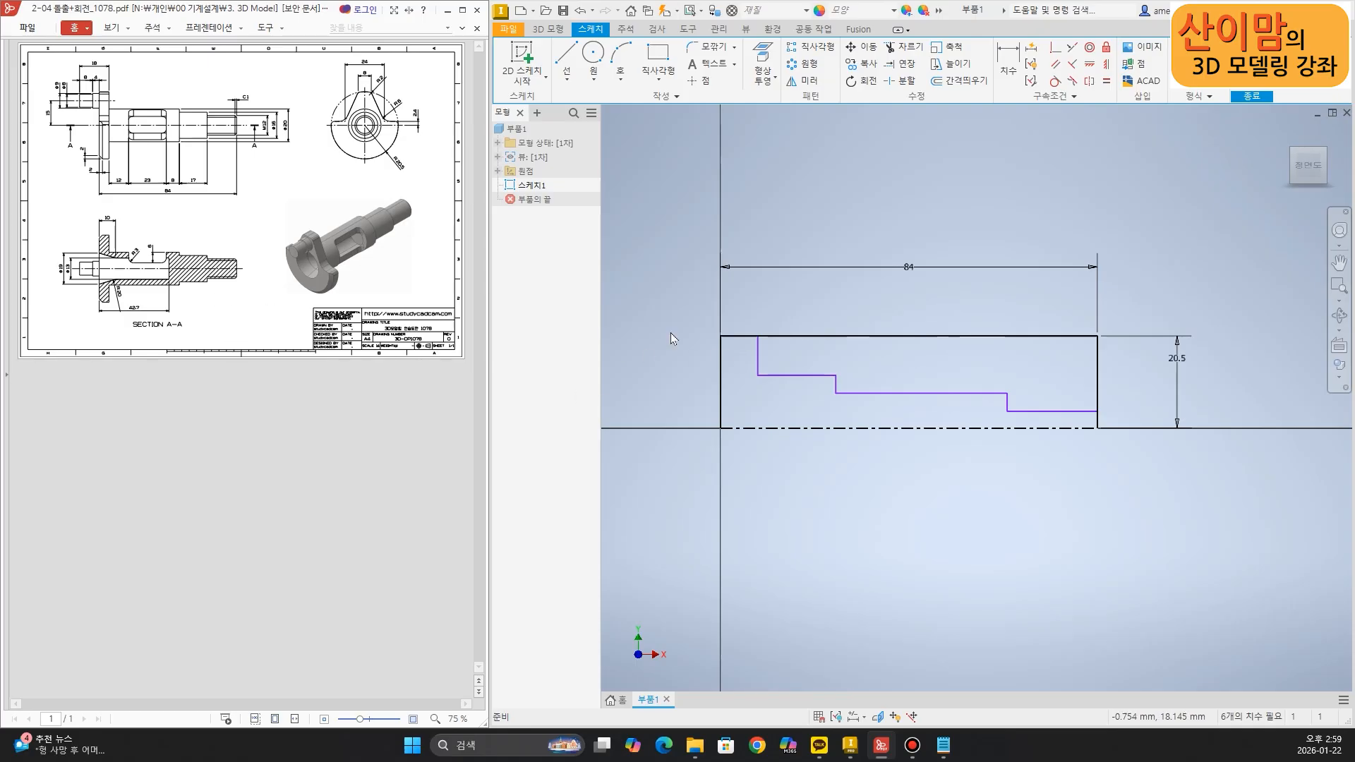
pyautogui.keyDown('ctrl'); pyautogui.scroll(2, 88, 121); pyautogui.keyUp('ctrl')
pyautogui.keyDown('ctrl'); pyautogui.scroll(1, 88, 121); pyautogui.keyUp('ctrl')
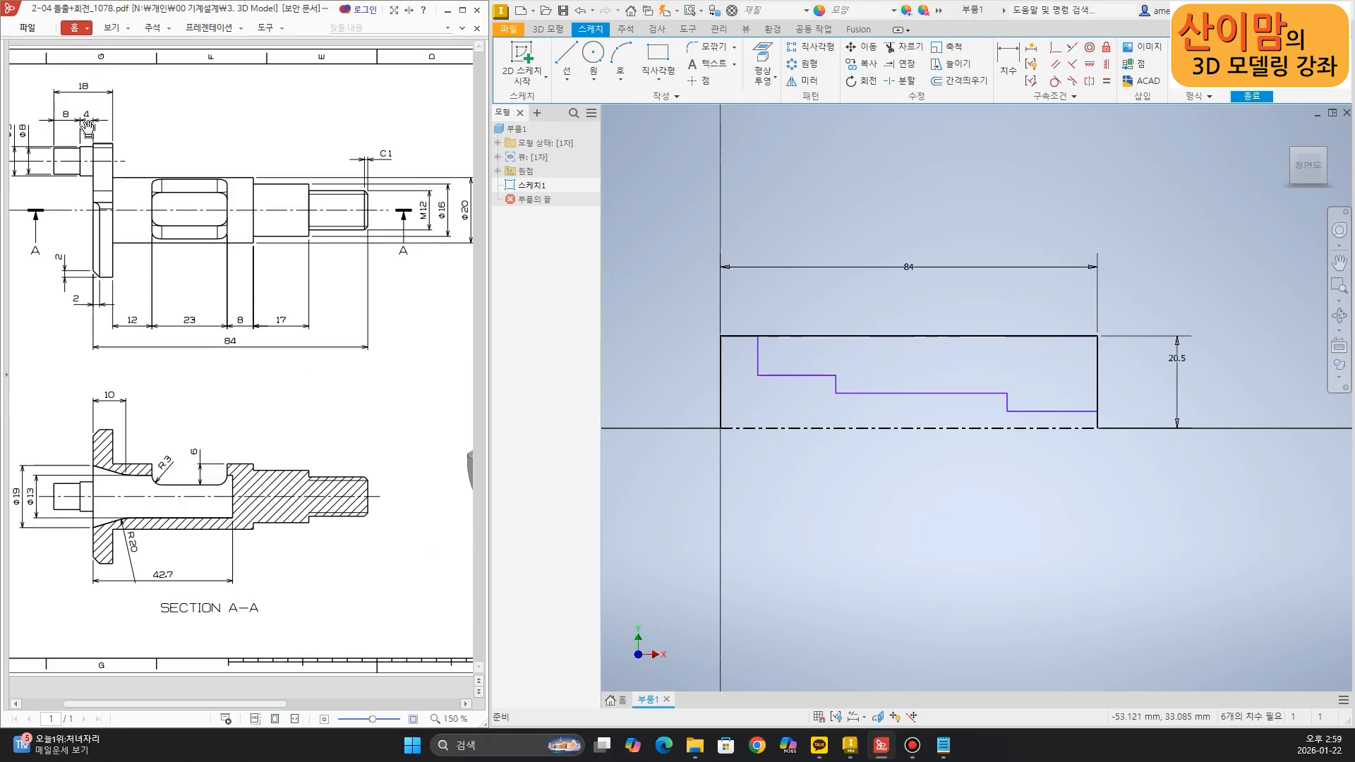
pyautogui.moveTo(79, 93); pyautogui.dragTo(104, 96)
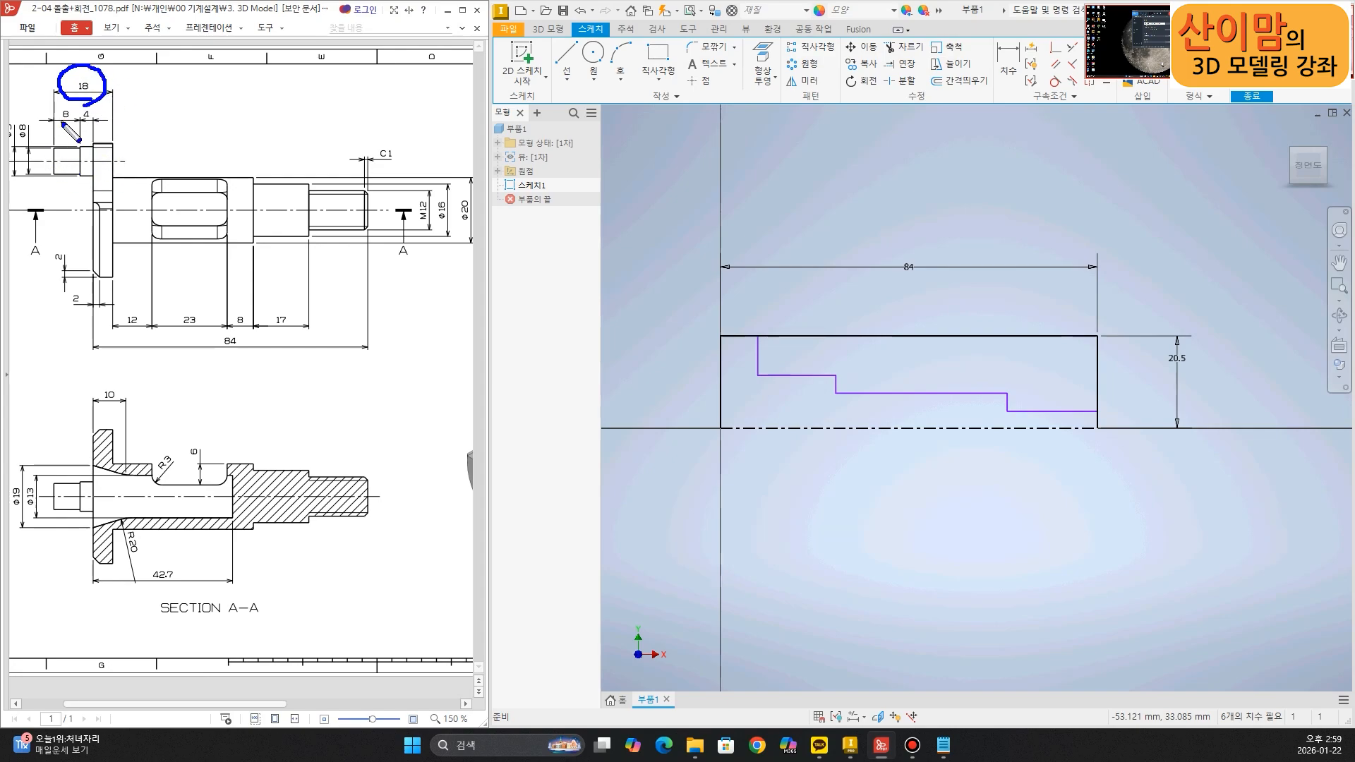
pyautogui.moveTo(49, 117); pyautogui.dragTo(97, 121)
pyautogui.press('Escape')
# Dimension the distance from the rectangle's left edge to the profile's first riser as 6 mm
pyautogui.click(1005, 63)
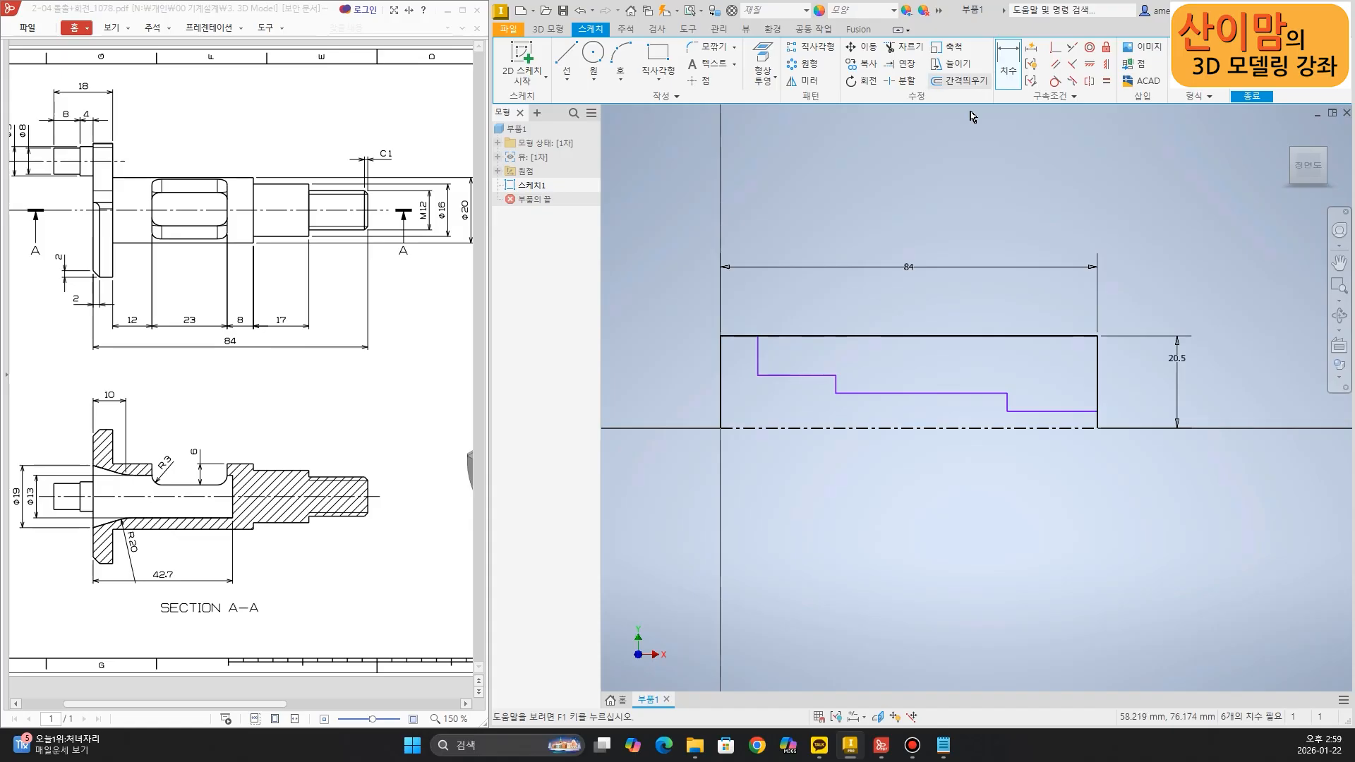
pyautogui.click(722, 362)
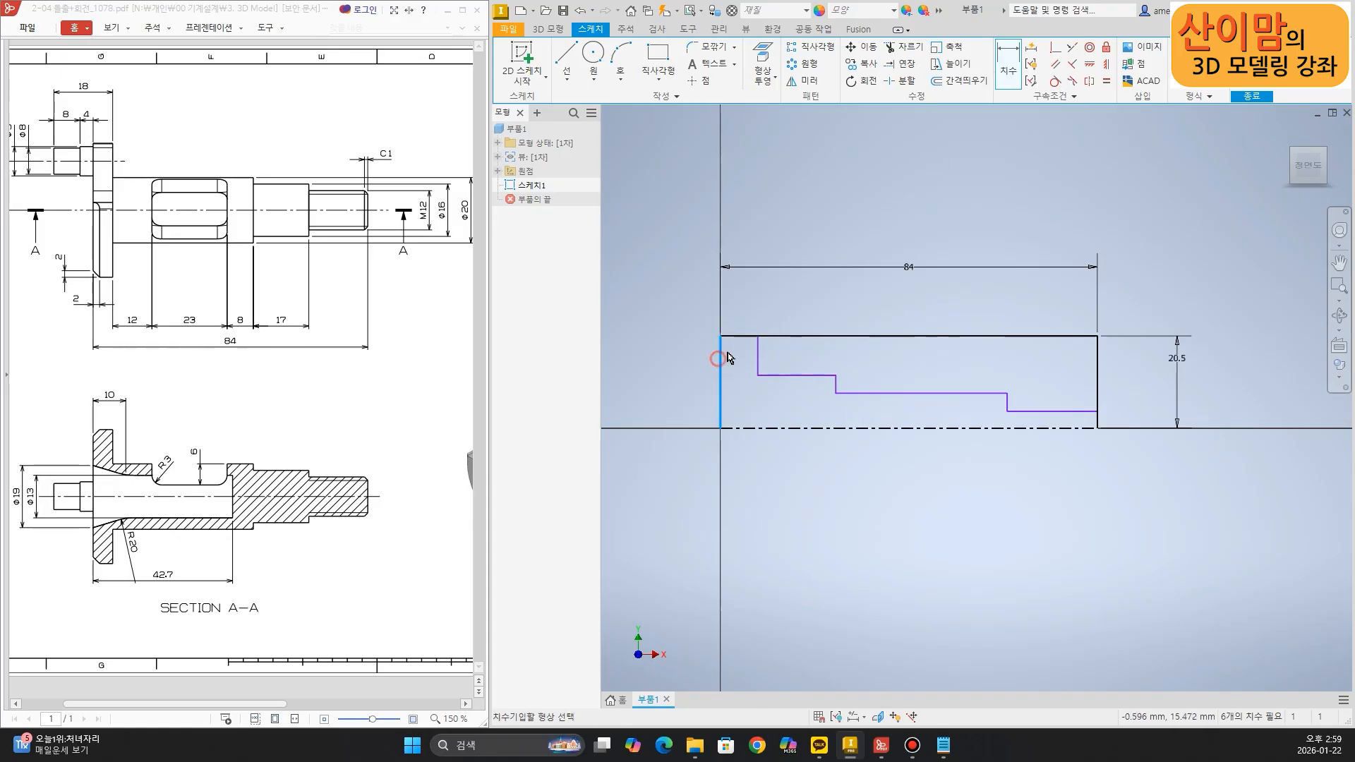
pyautogui.click(758, 352)
pyautogui.click(748, 289)
pyautogui.write('6')
pyautogui.press('Return')
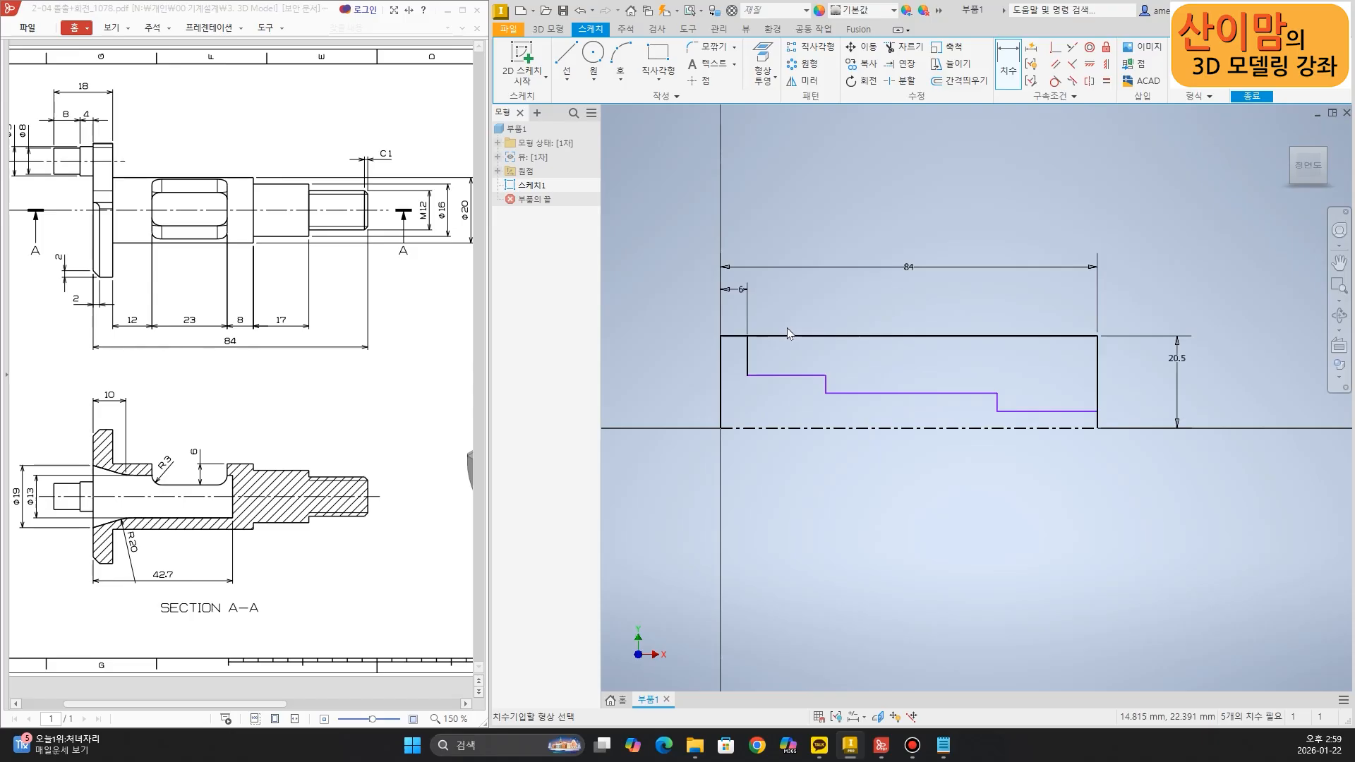
# Dimension the distance between the first and second risers of the stepped profile as 12+23+8 mm
pyautogui.click(747, 347)
pyautogui.click(826, 385)
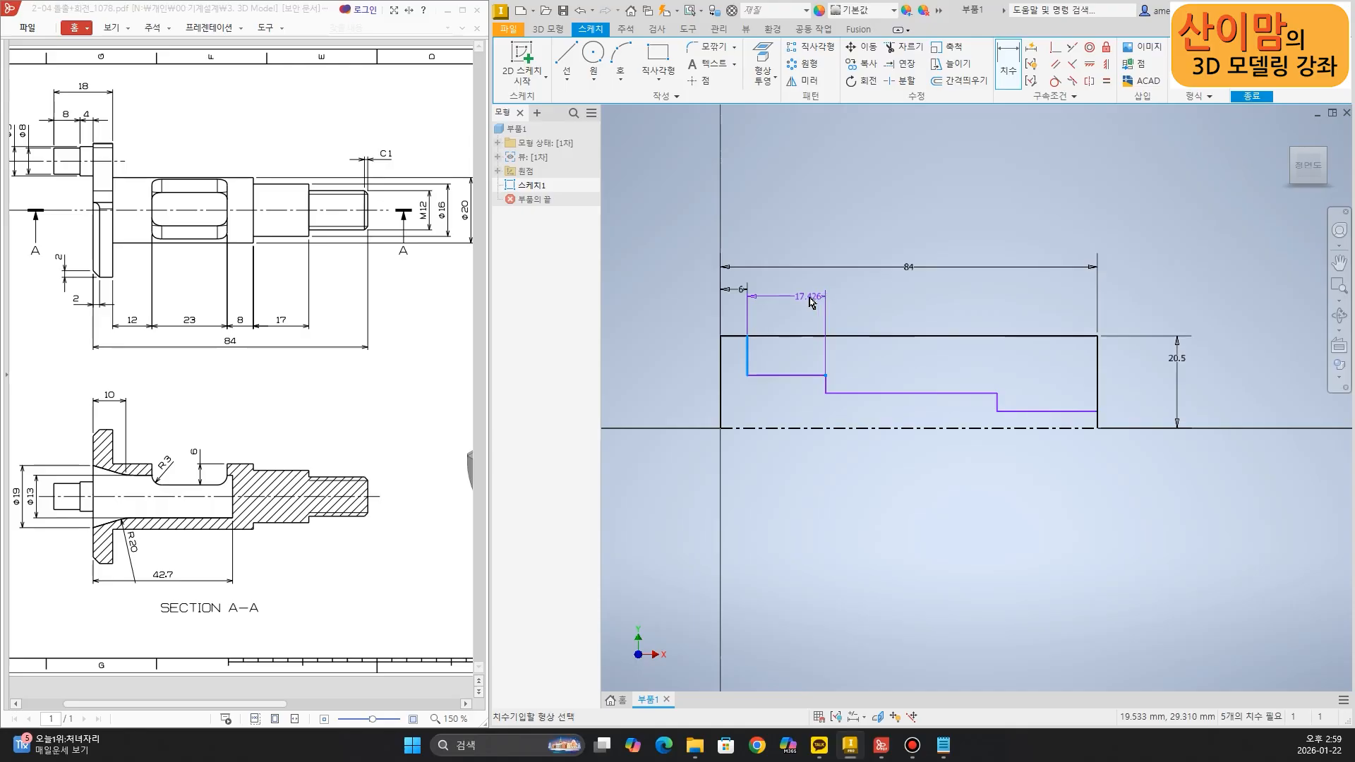
pyautogui.click(810, 301)
pyautogui.write('12+23+8')
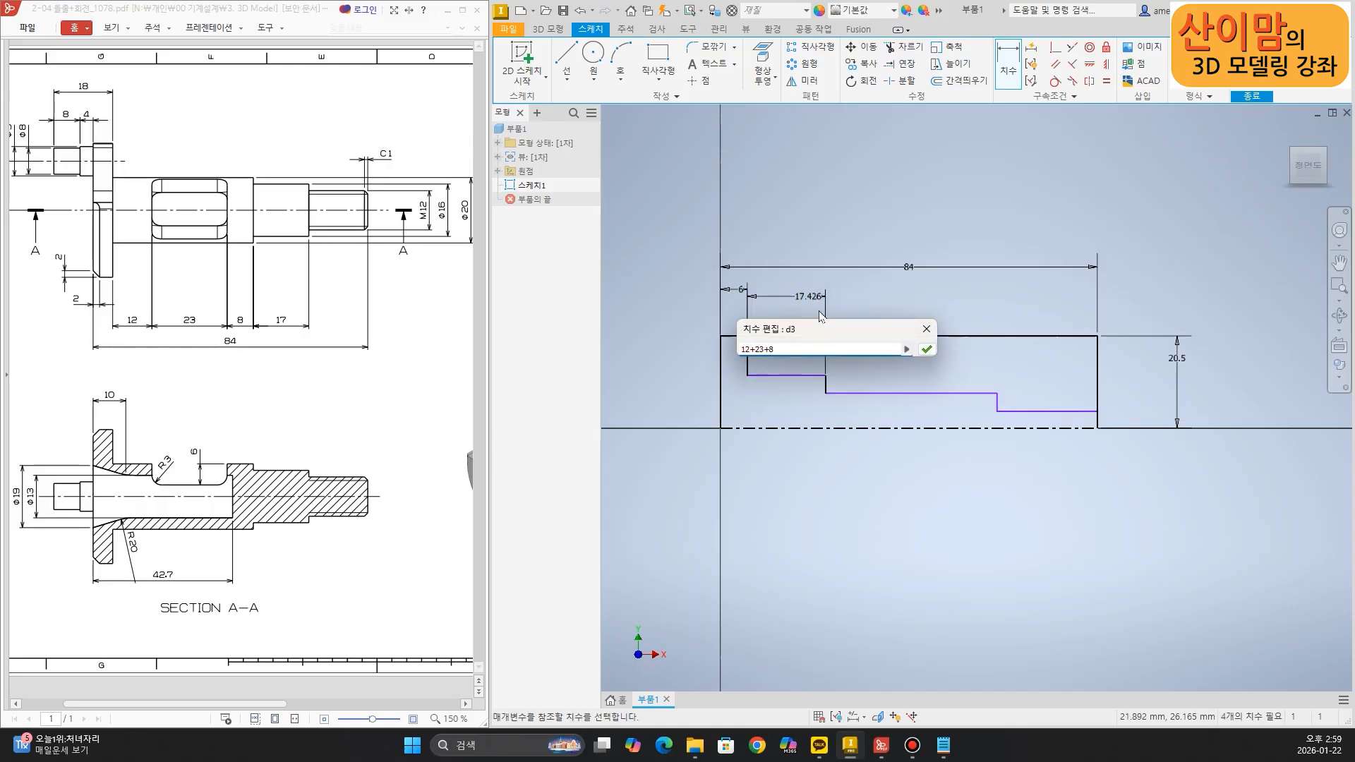
pyautogui.press('Return')
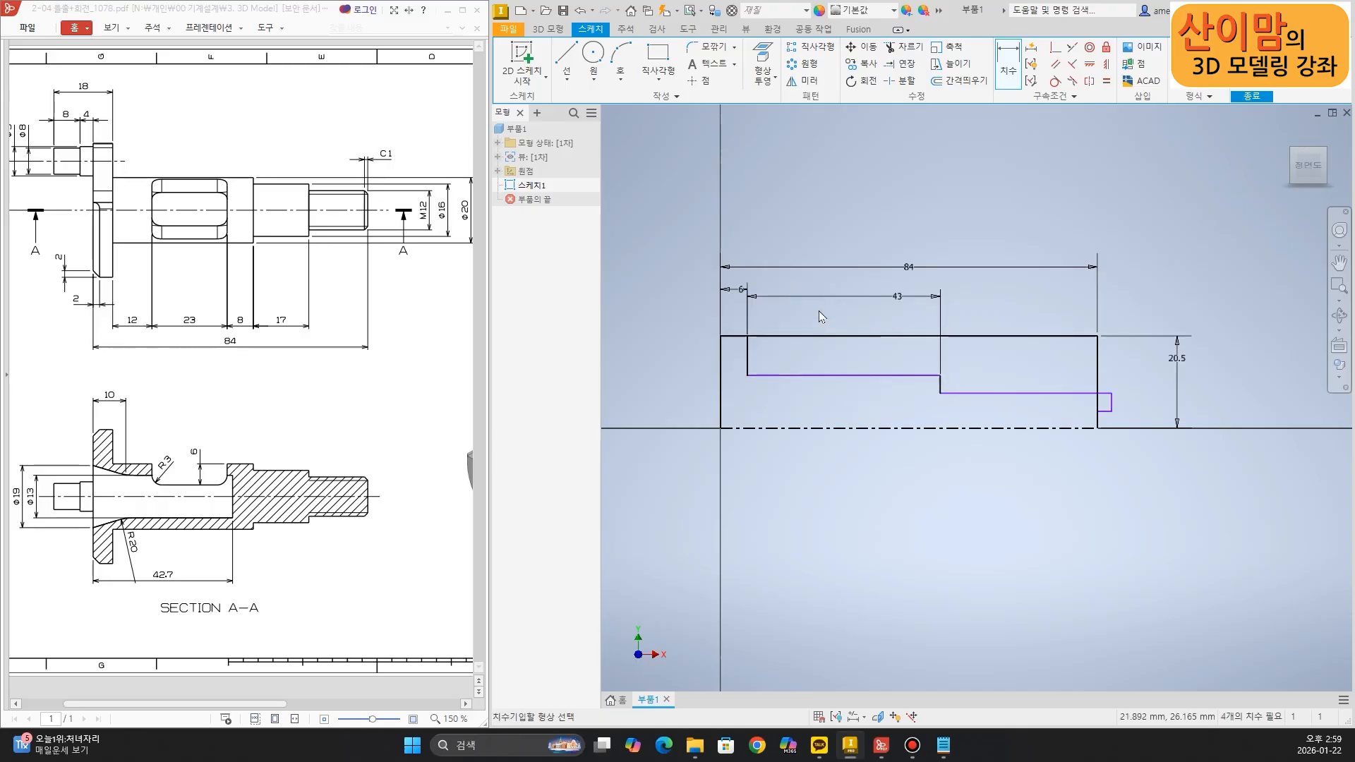
# Dimension the horizontal segment between the second and third risers as 17 mm
pyautogui.click(1017, 392)
pyautogui.click(991, 300)
pyautogui.write('17')
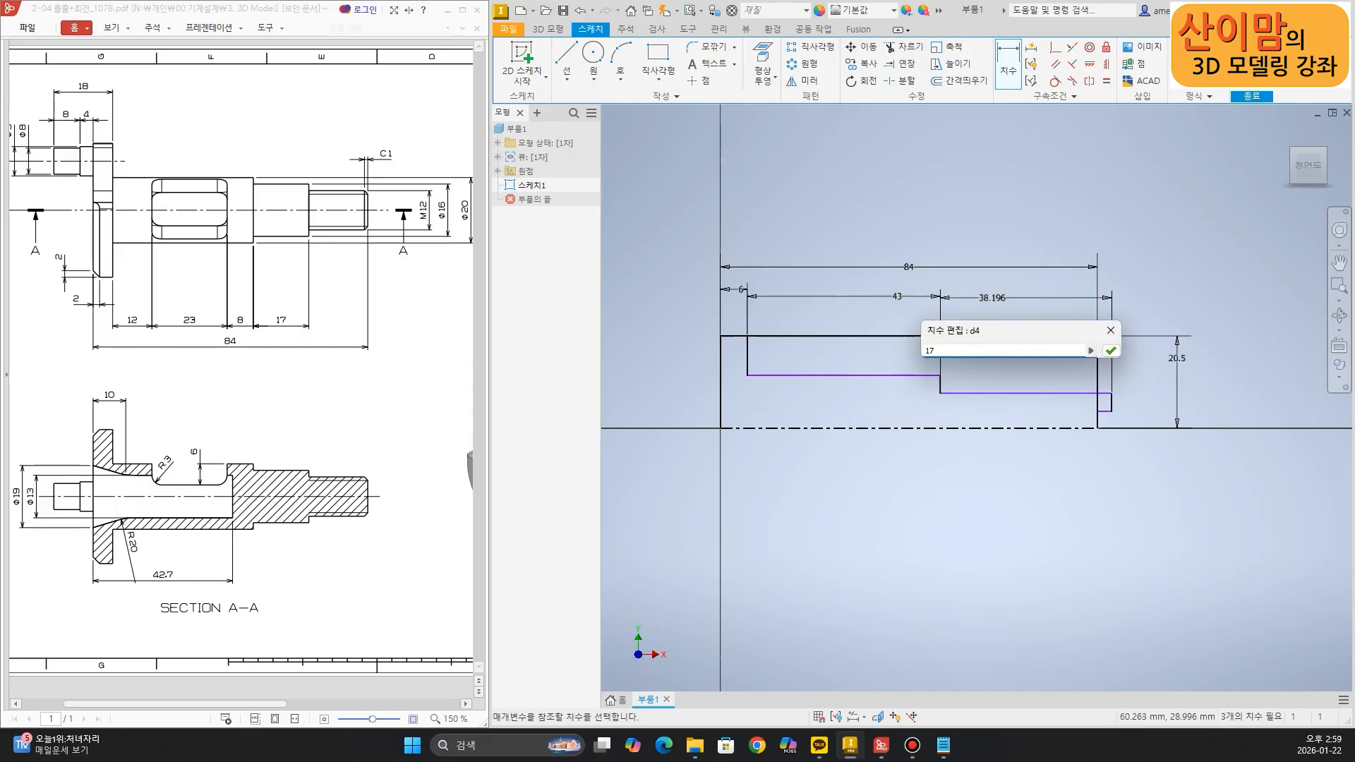
pyautogui.press('Return')
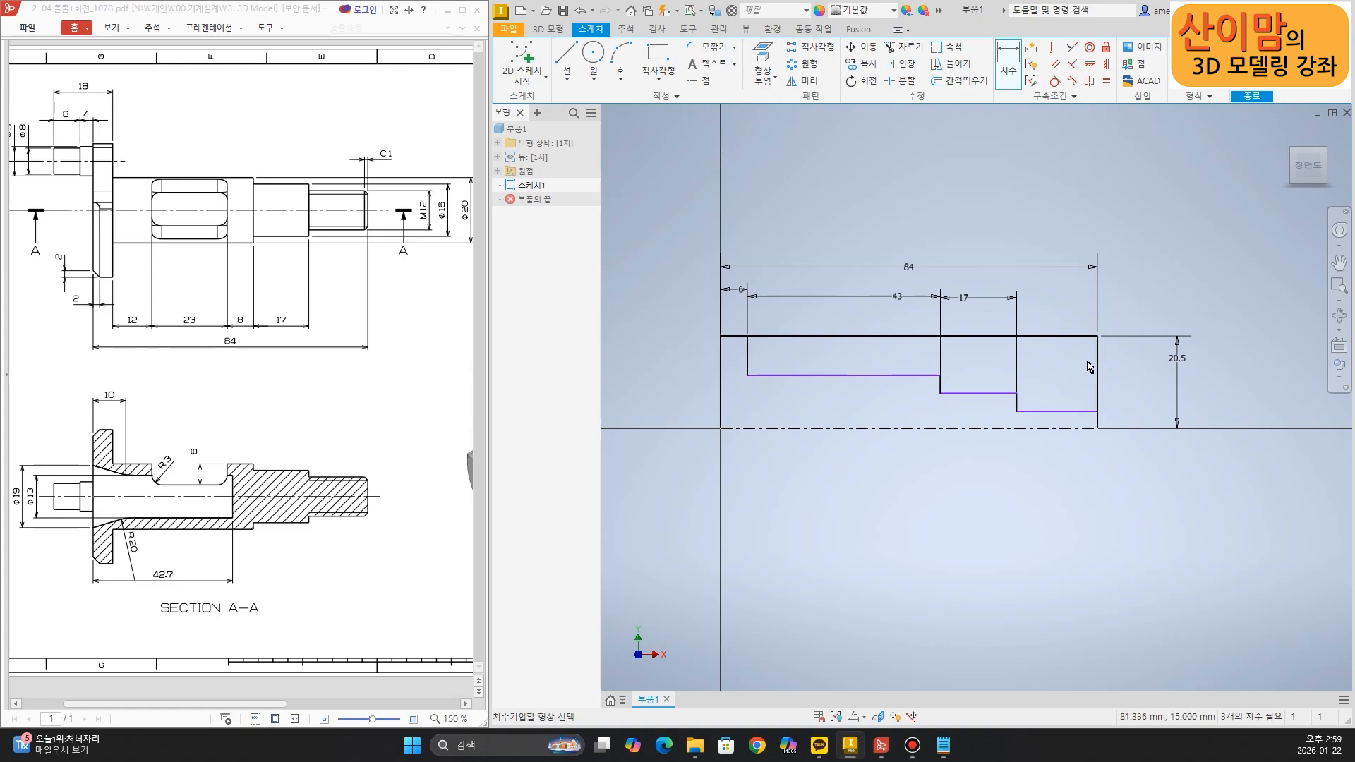
pyautogui.moveTo(427, 227)
pyautogui.mouseDown()
pyautogui.moveTo(422, 203)
pyautogui.moveTo(443, 215)
pyautogui.moveTo(427, 231)
pyautogui.mouseUp()
pyautogui.moveTo(320, 191); pyautogui.dragTo(351, 190)
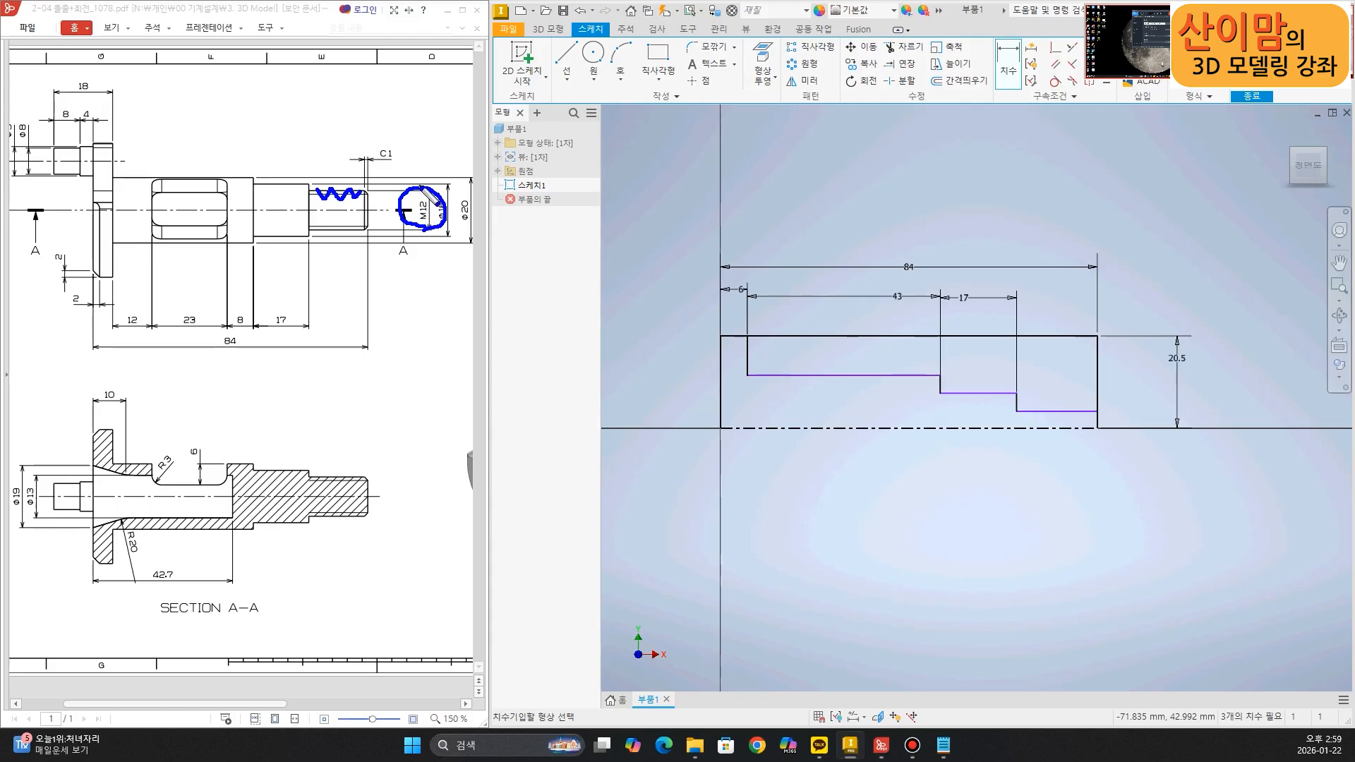
pyautogui.moveTo(432, 186); pyautogui.dragTo(425, 183)
pyautogui.moveTo(430, 172); pyautogui.dragTo(415, 174)
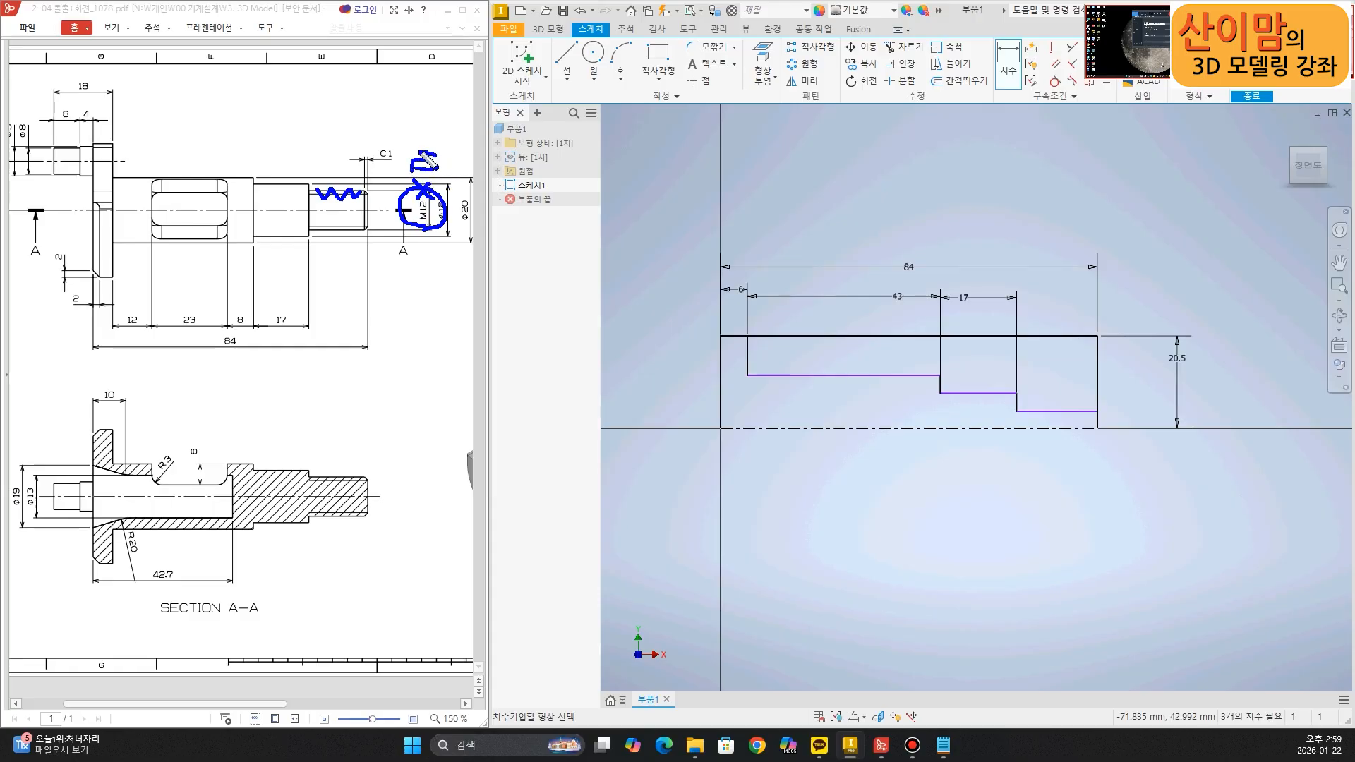
pyautogui.moveTo(421, 153); pyautogui.dragTo(431, 171)
pyautogui.press('Escape')
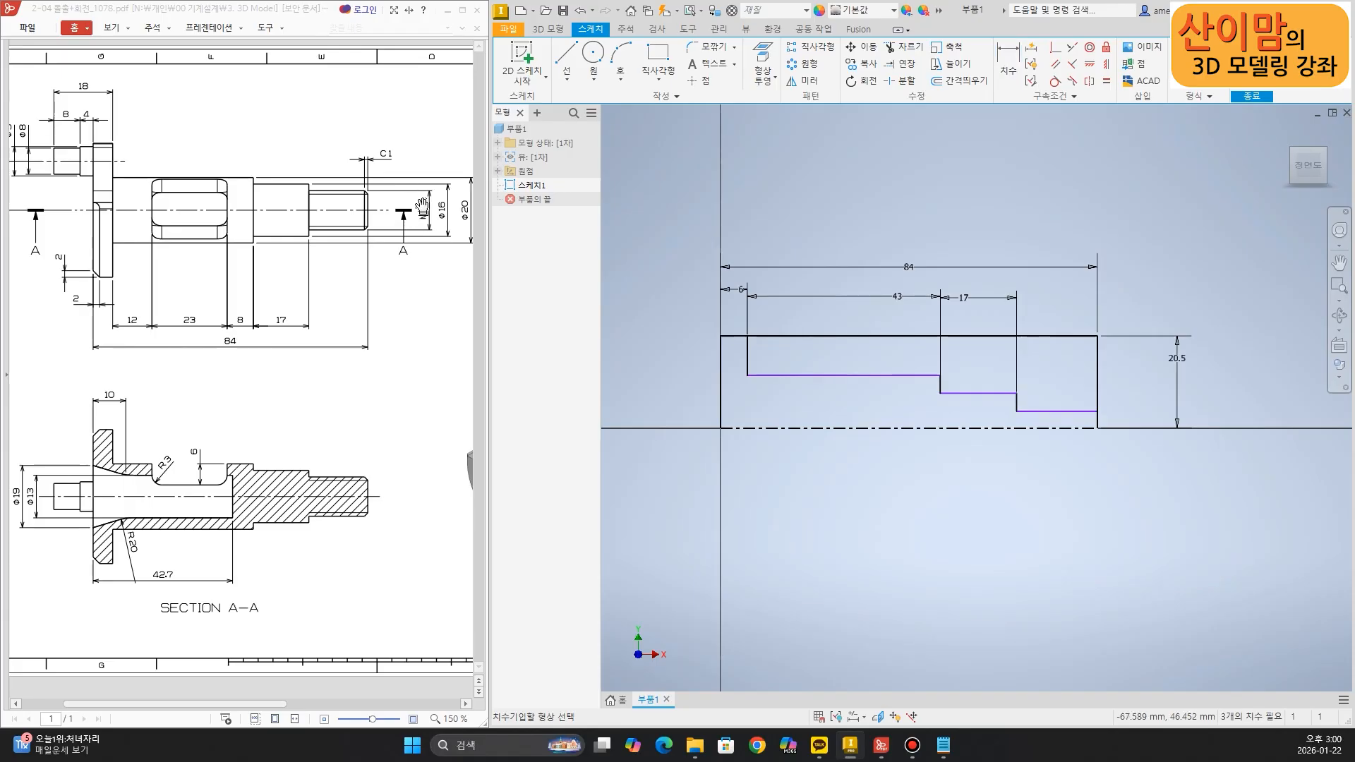
# Dimension the lowest step at the shaft's right end as a 12 mm diameter about the centerline
pyautogui.click(1008, 67)
pyautogui.click(1059, 433)
pyautogui.click(1077, 410)
pyautogui.click(1141, 409)
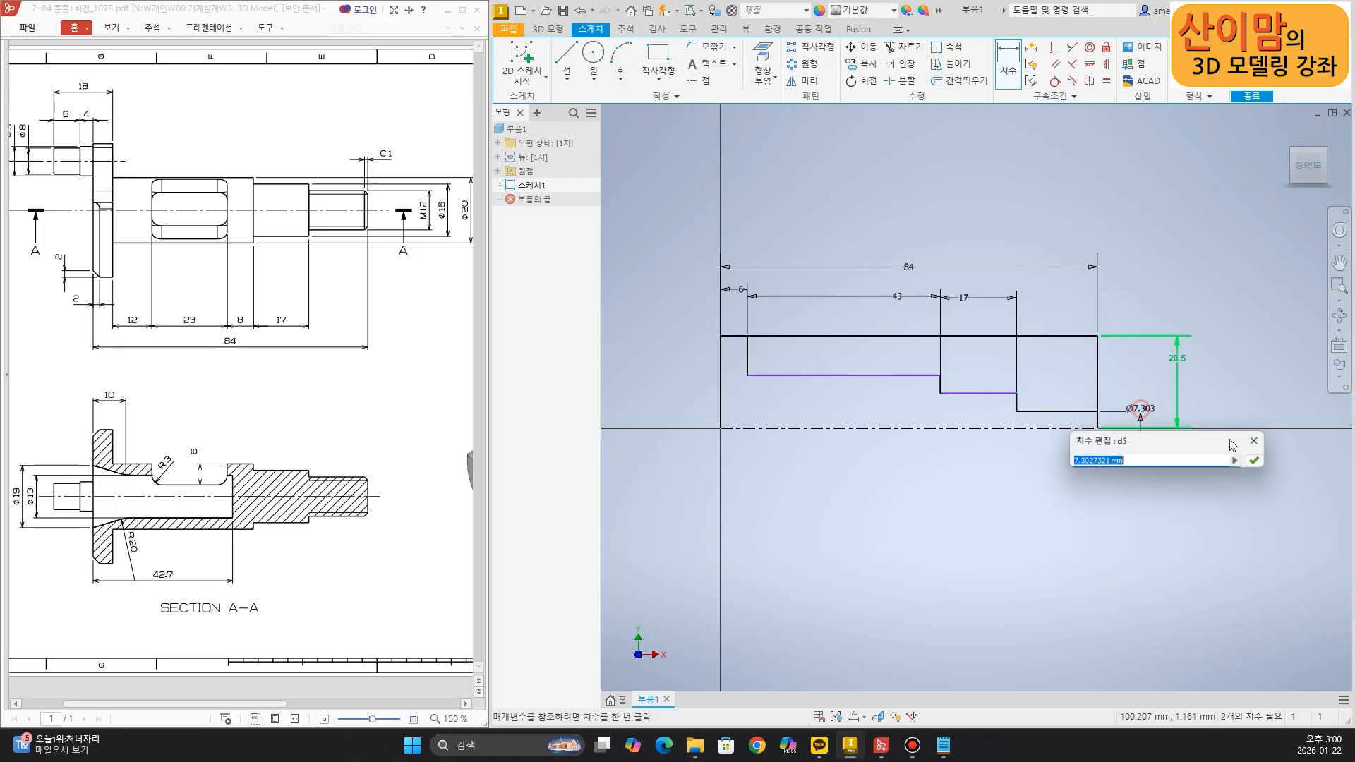
pyautogui.write('12')
pyautogui.press('Return')
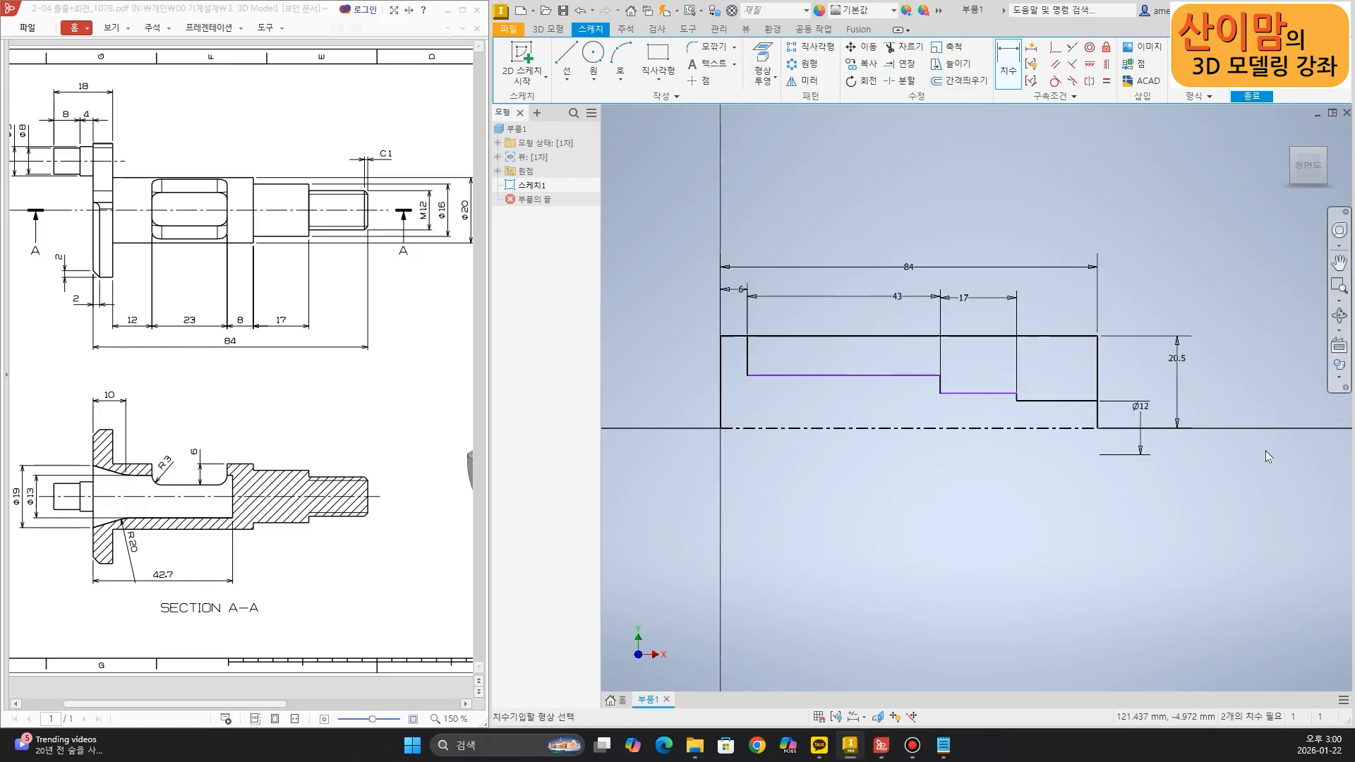
# Dimension the middle step of the profile as a 16 mm diameter about the centerline
pyautogui.click(988, 427)
pyautogui.click(985, 396)
pyautogui.click(977, 372)
pyautogui.write('16')
pyautogui.press('Return')
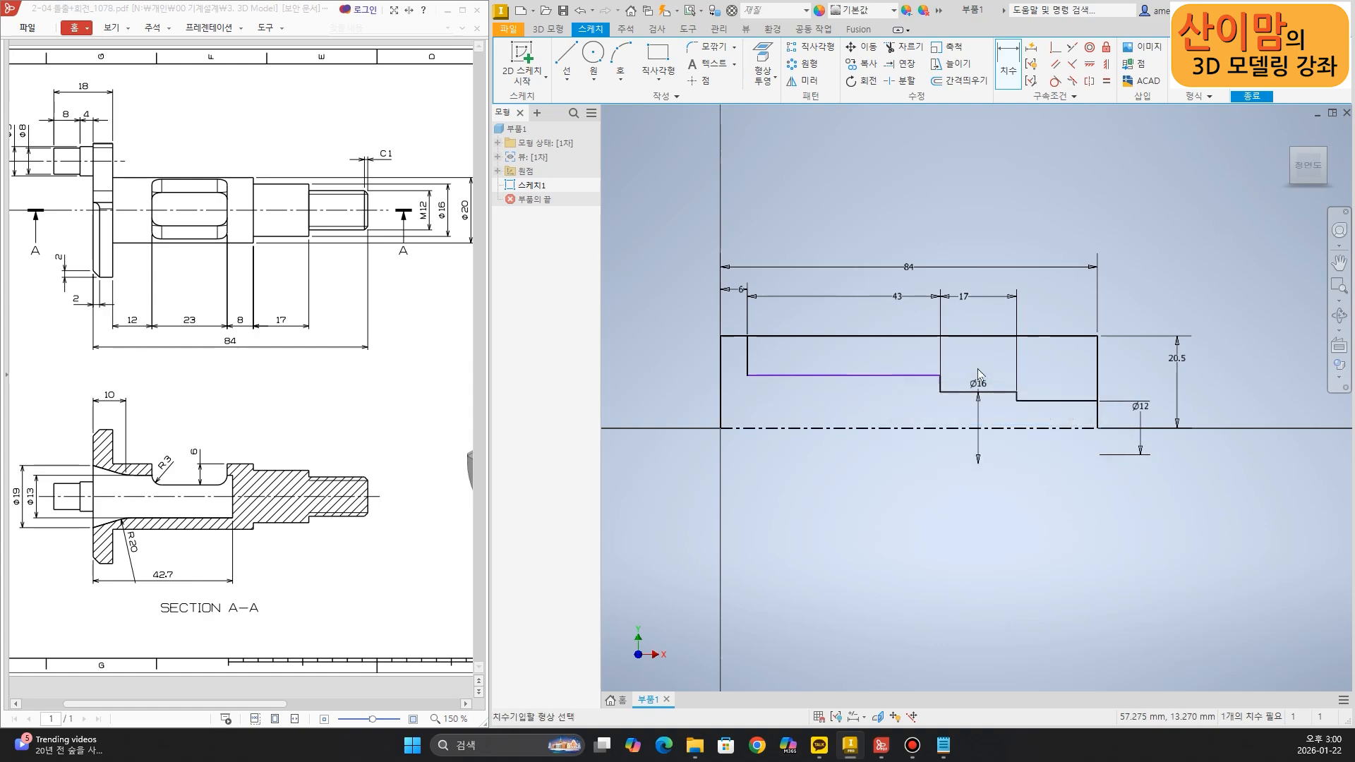
# Dimension the long upper step next to the flange as a 20 mm diameter about the centerline
pyautogui.click(822, 427)
pyautogui.click(817, 375)
pyautogui.click(815, 356)
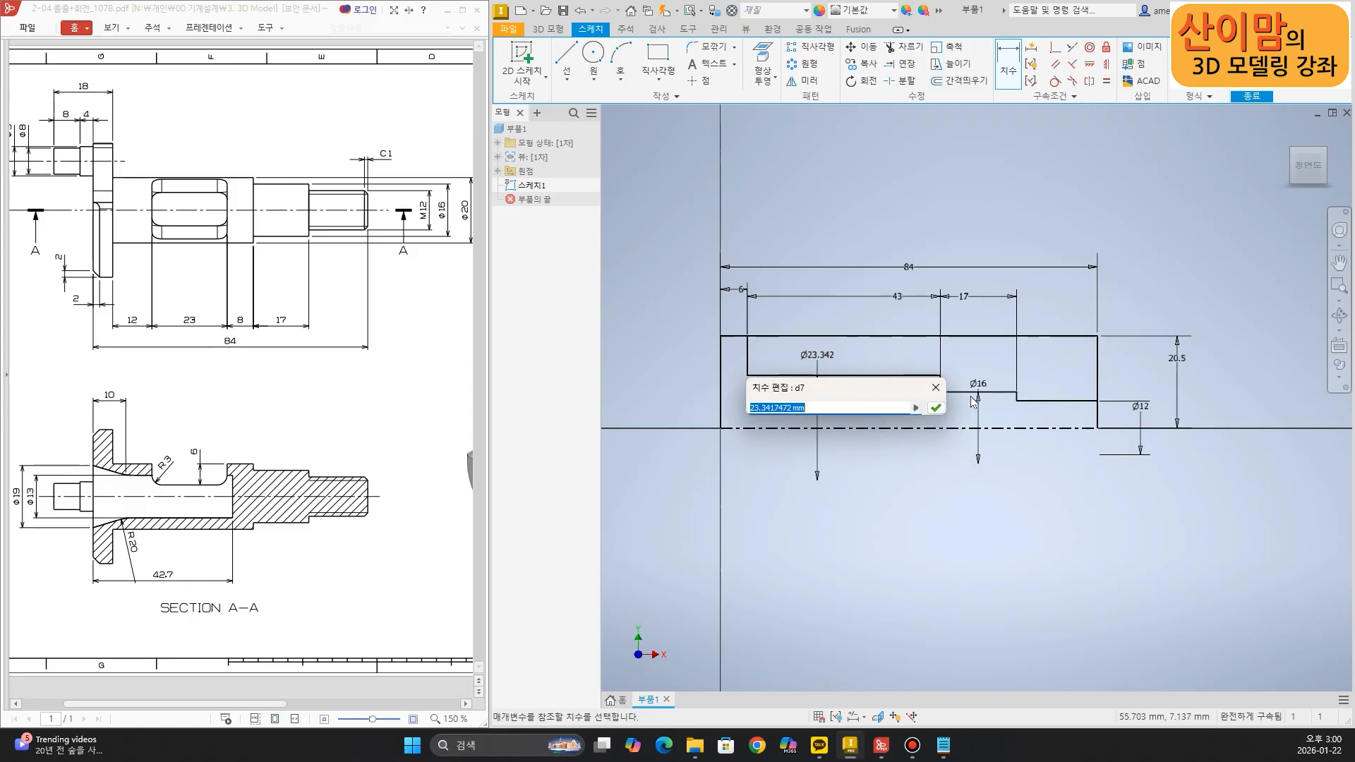
pyautogui.write('20')
pyautogui.press('Return')
pyautogui.press('F2')
pyautogui.moveTo(945, 536); pyautogui.dragTo(944, 528)
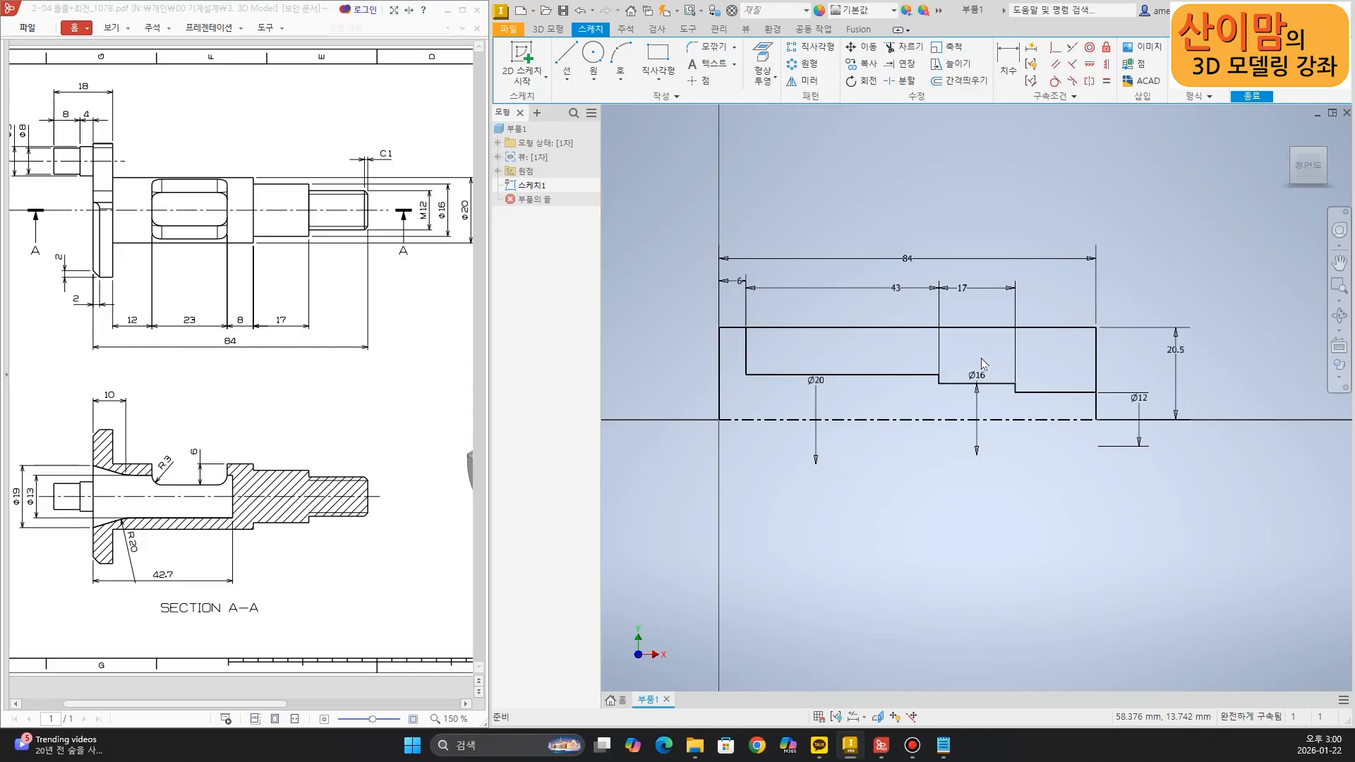
# Sketch the bore outline about 38 mm long from the left edge: a downward slanted line, a horizontal line and a vertical line to the centerline
pyautogui.moveTo(722, 383)
pyautogui.mouseDown()
pyautogui.moveTo(772, 407)
pyautogui.moveTo(873, 409)
pyautogui.mouseUp()
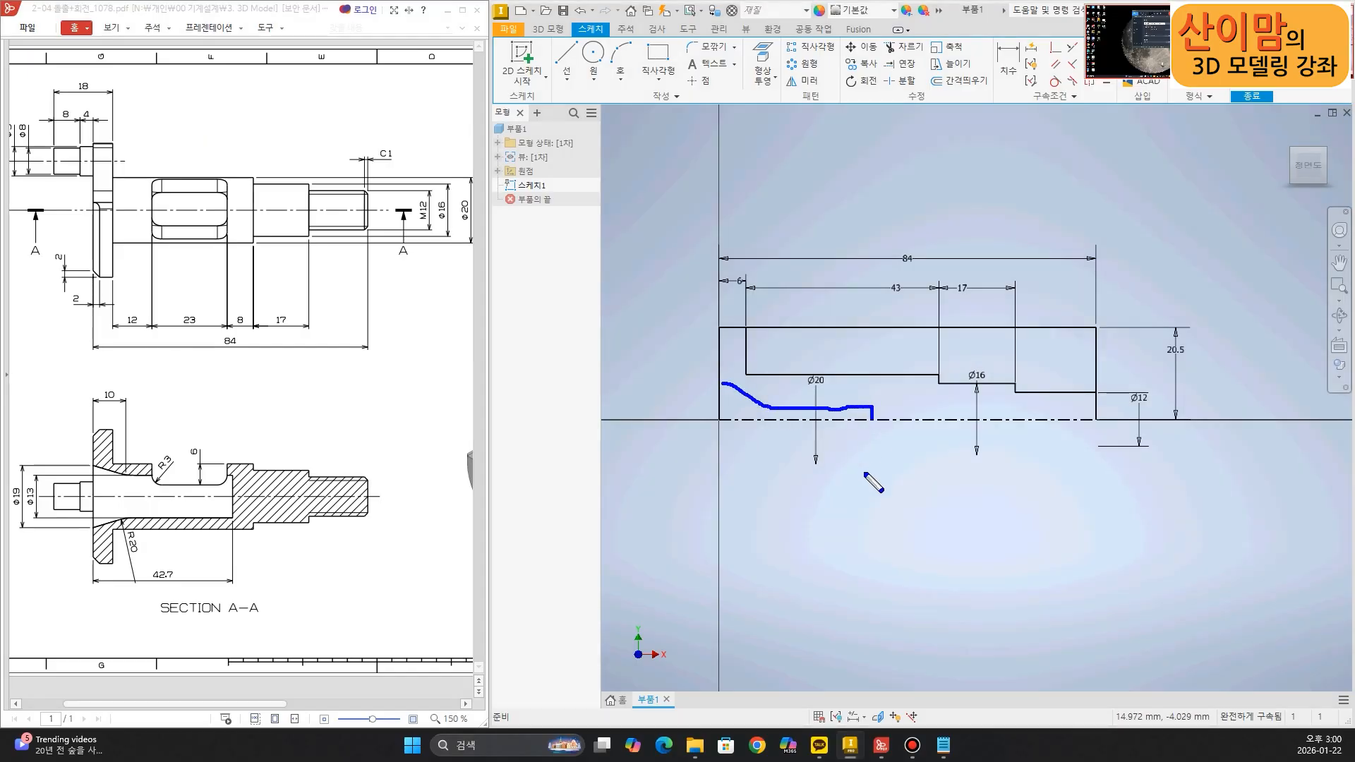
pyautogui.rightClick(897, 530)
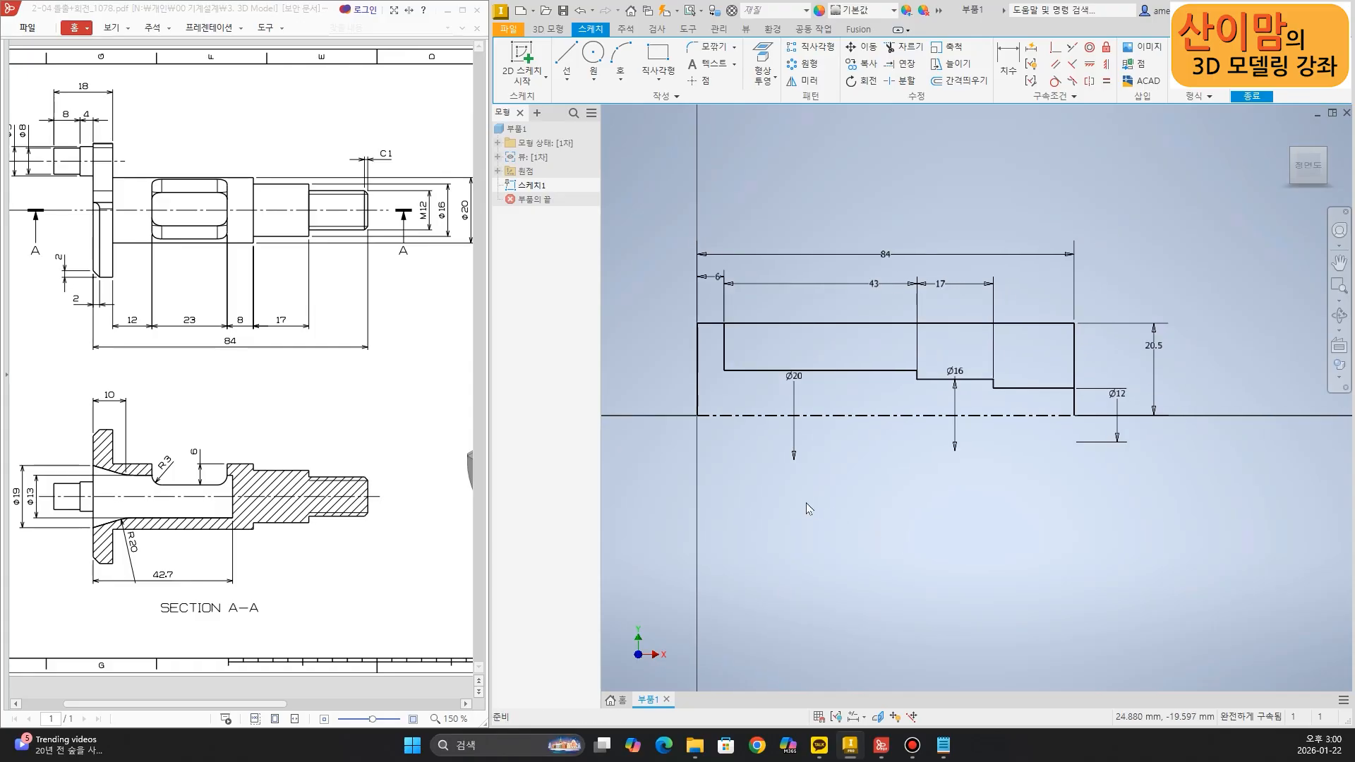
pyautogui.scroll(-3, 798, 483)
pyautogui.scroll(3, 801, 485)
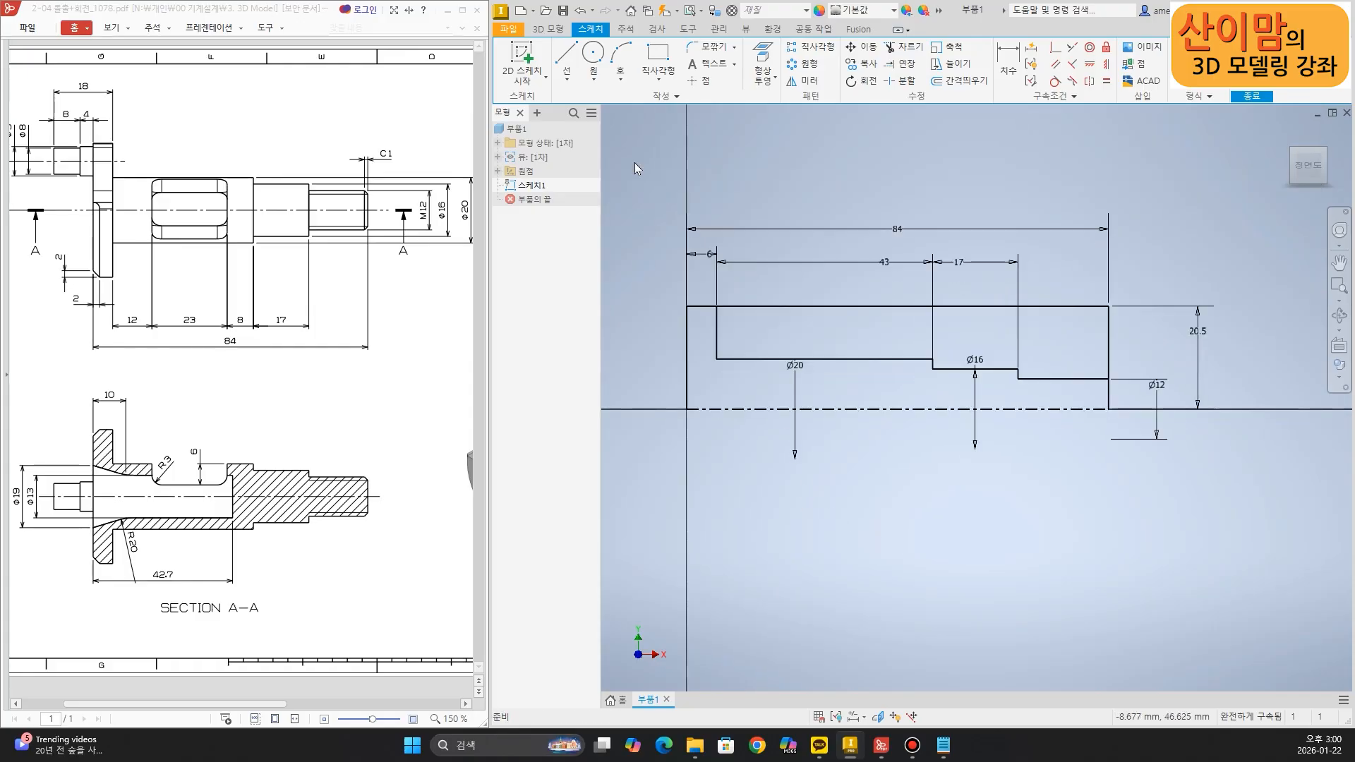
pyautogui.click(566, 54)
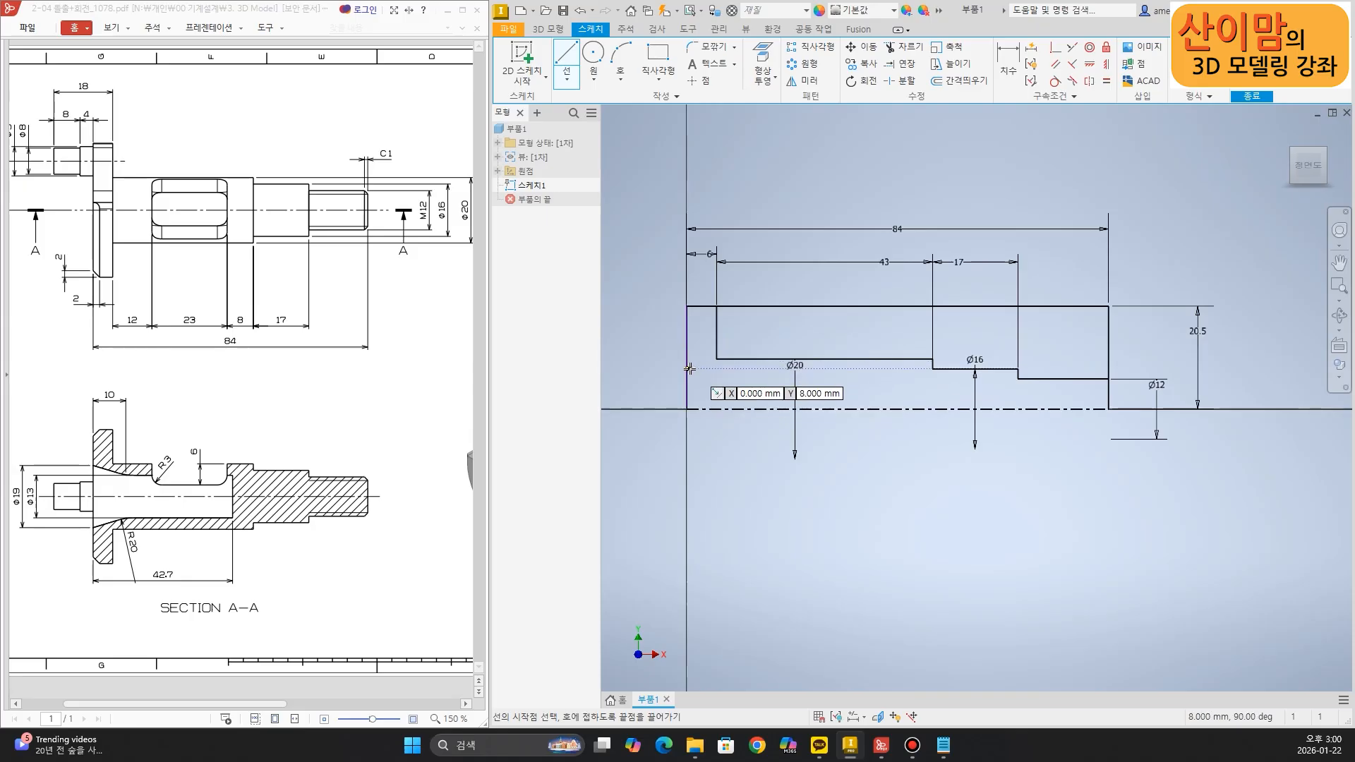
pyautogui.click(689, 368)
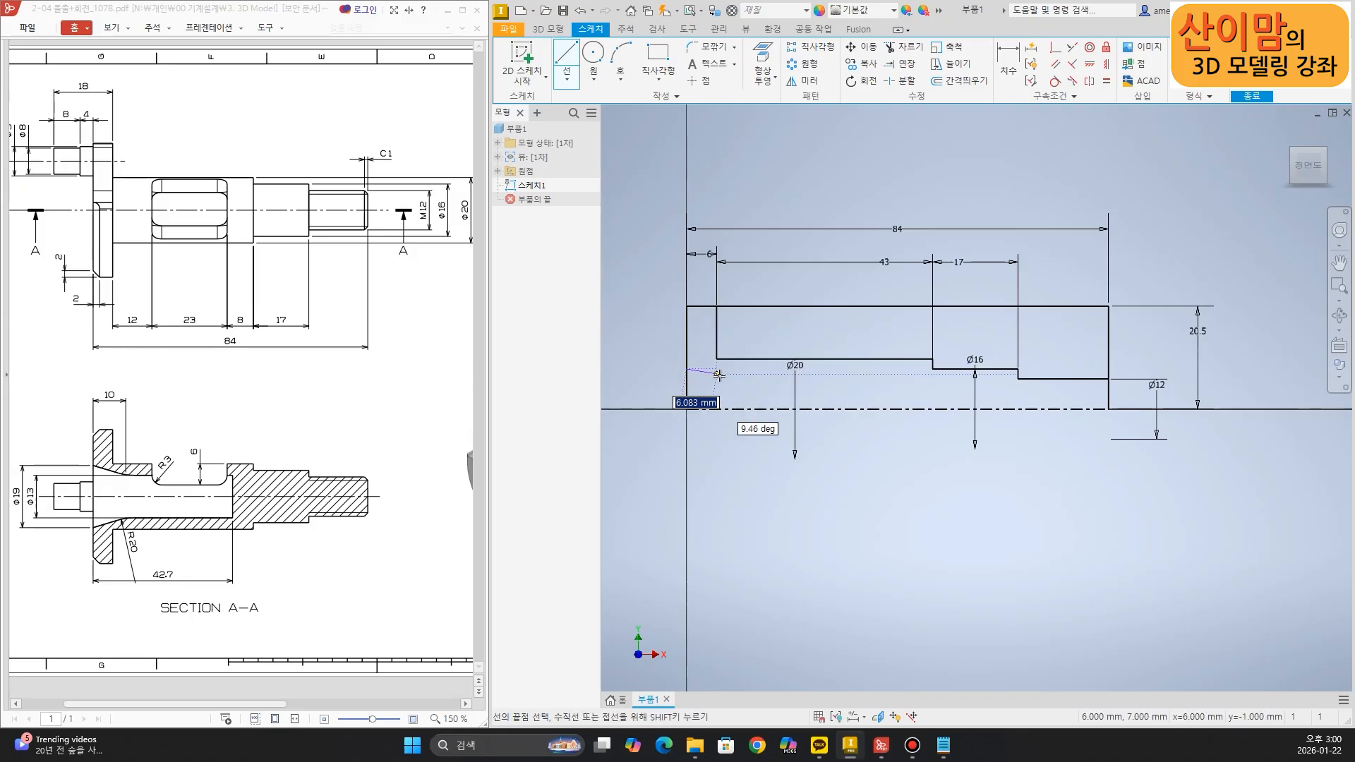
pyautogui.click(742, 387)
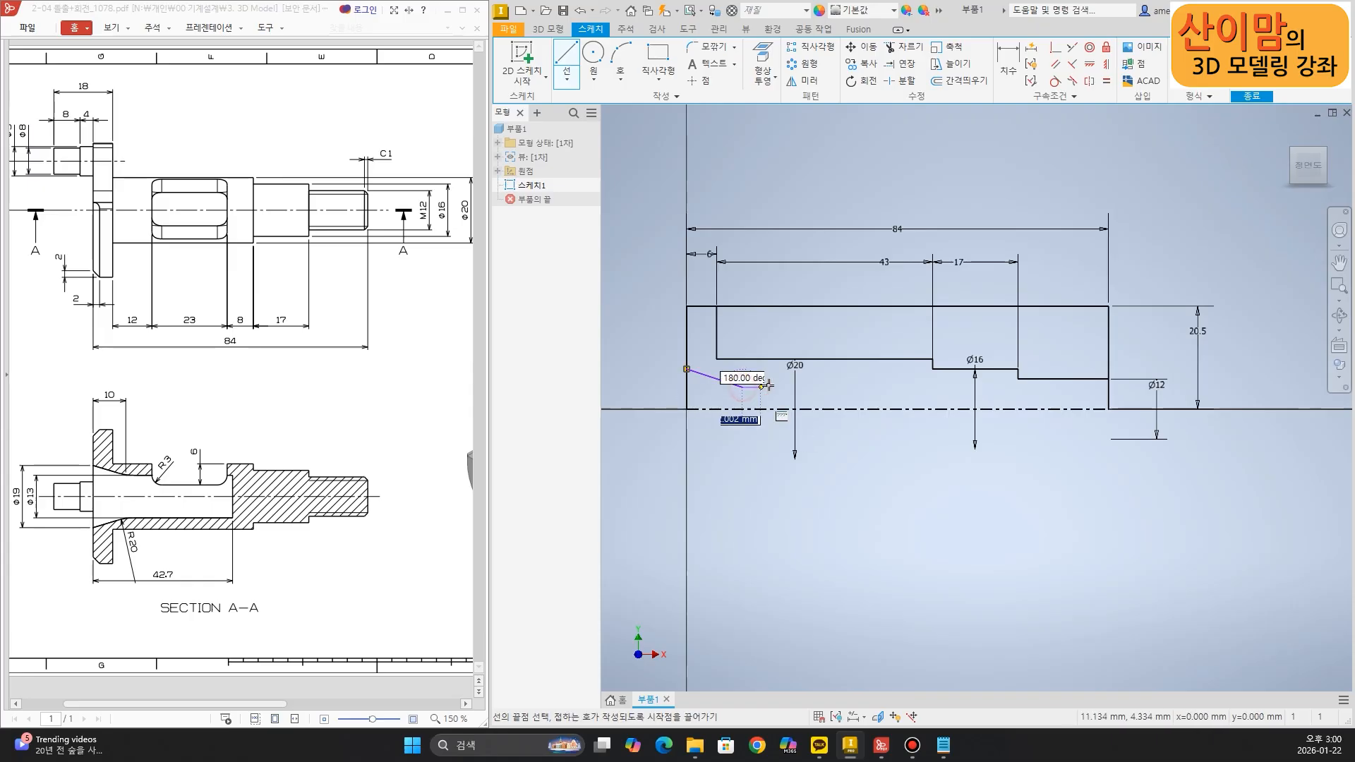
pyautogui.click(878, 387)
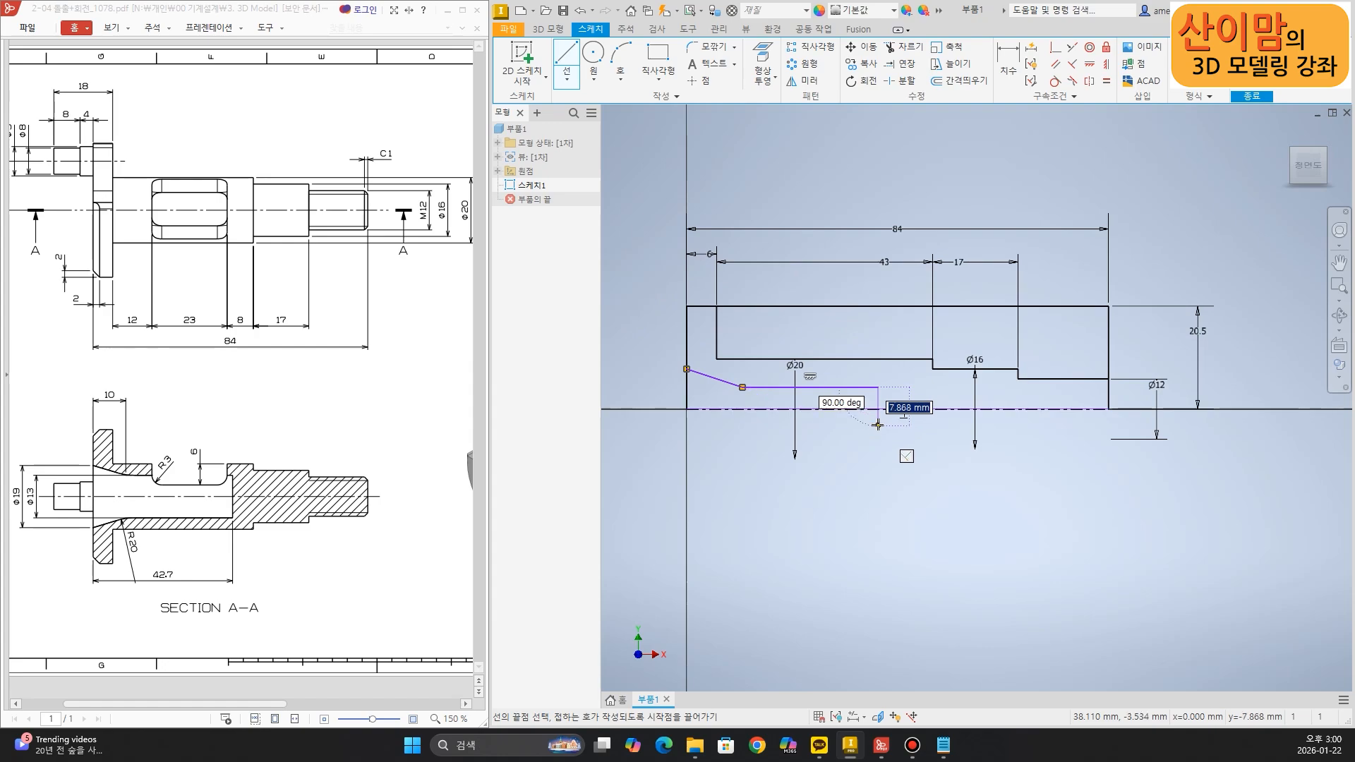
pyautogui.doubleClick(879, 410)
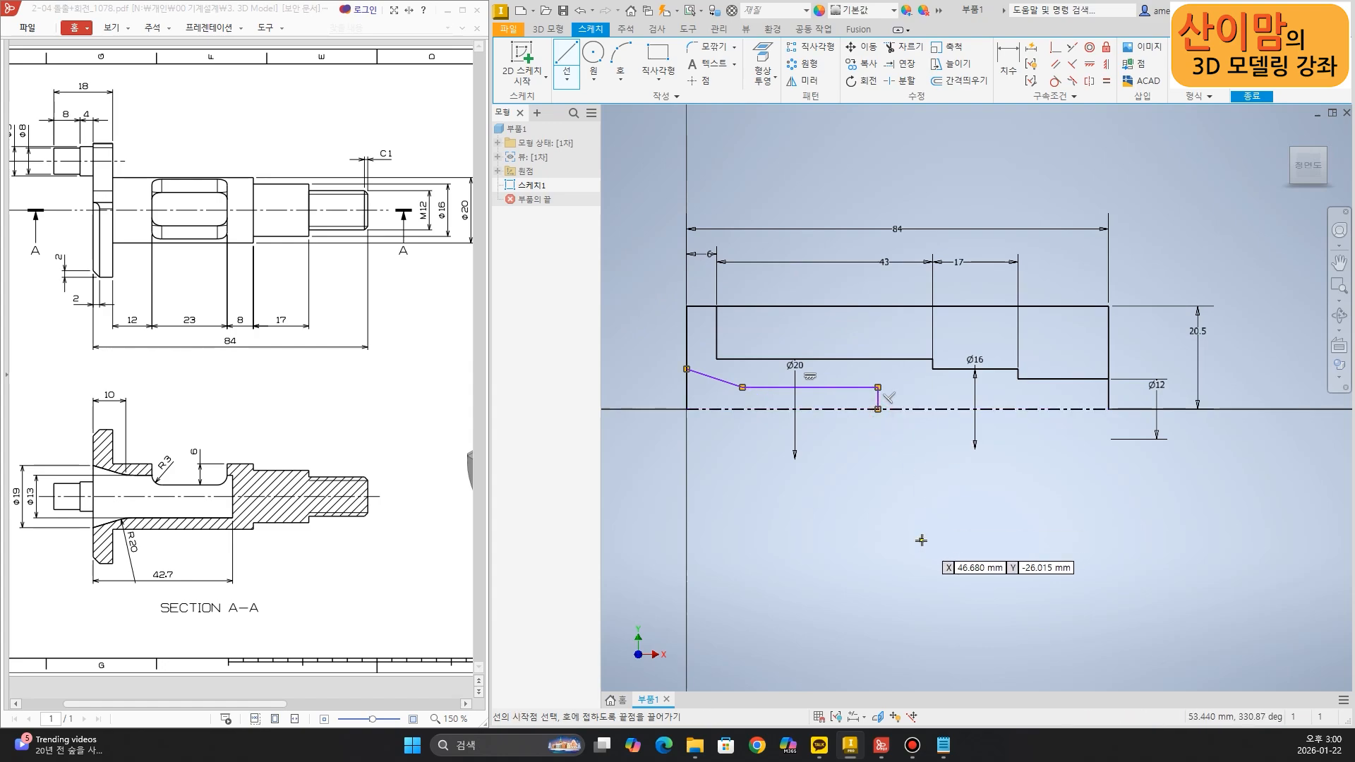
pyautogui.press('Escape')
# Dimension the bore's depth from the profile's left edge to its vertical end line as 42.7 mm
pyautogui.moveTo(851, 483); pyautogui.dragTo(861, 482, button='middle')
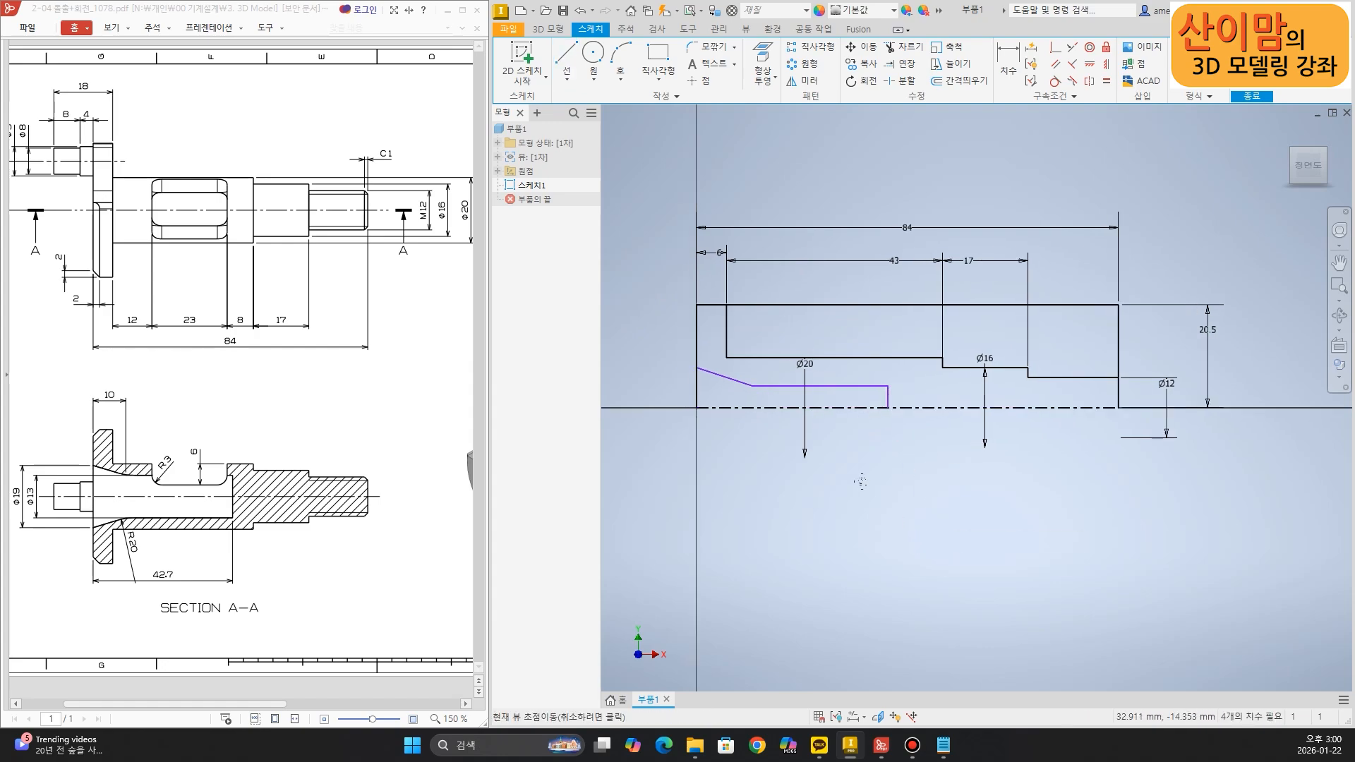
pyautogui.click(1002, 66)
pyautogui.click(696, 392)
pyautogui.click(891, 402)
pyautogui.click(809, 498)
pyautogui.write('42.7')
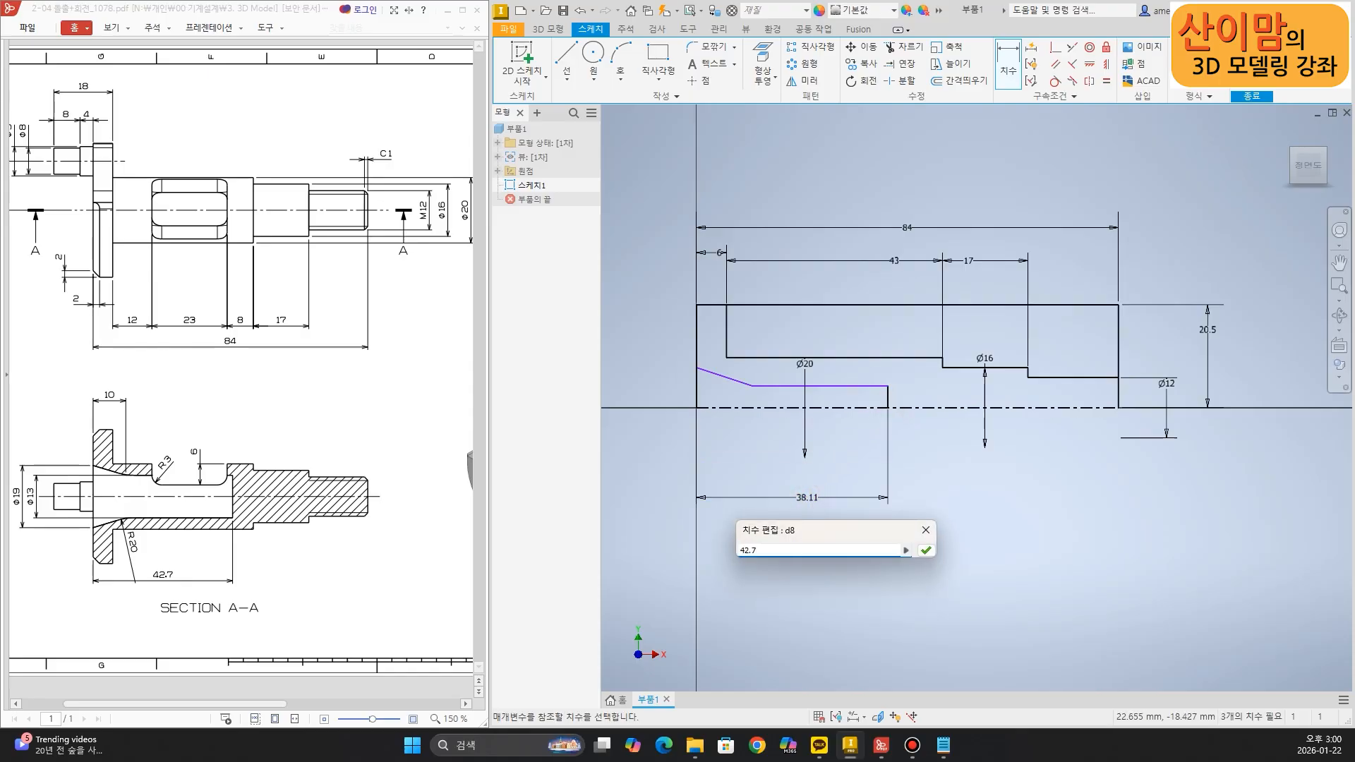
pyautogui.press('Return')
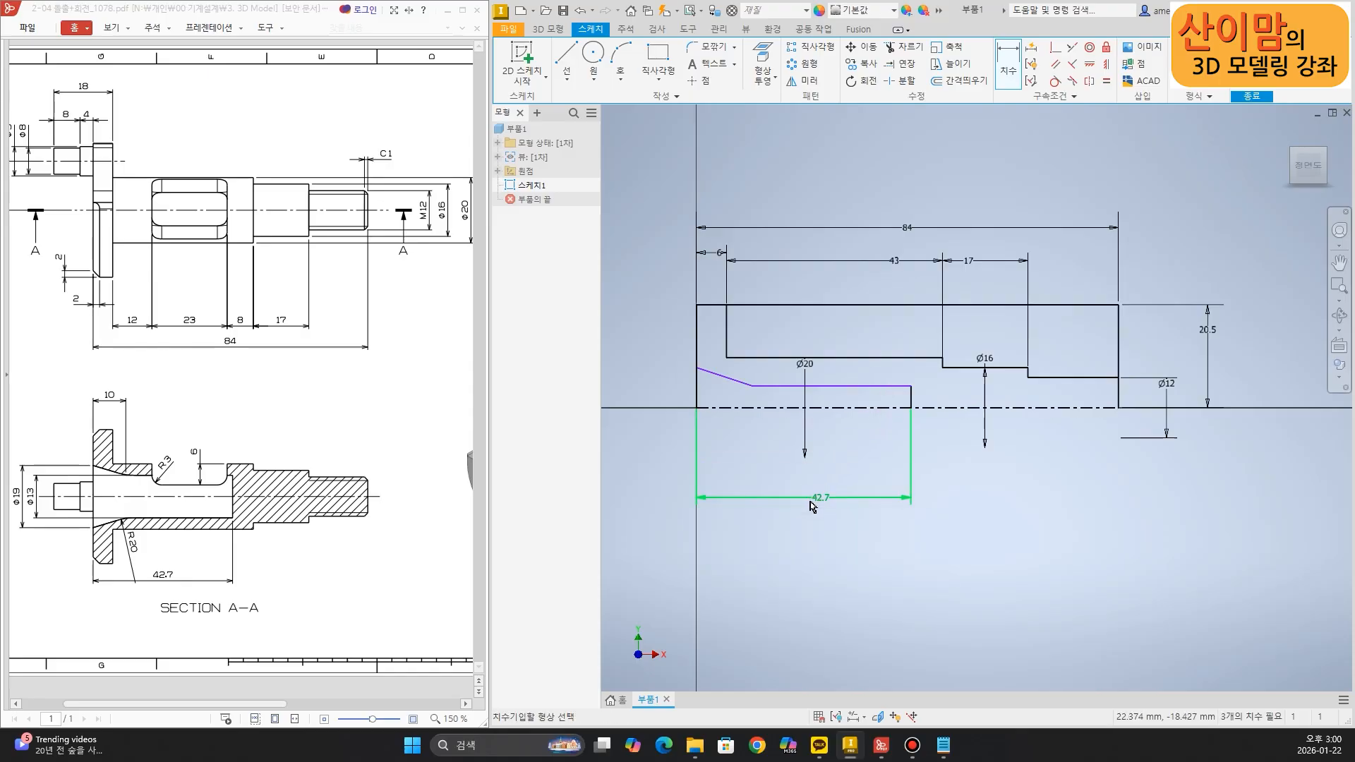
# Dimension the bore's horizontal line as a 13 mm diameter about the centerline
pyautogui.click(776, 386)
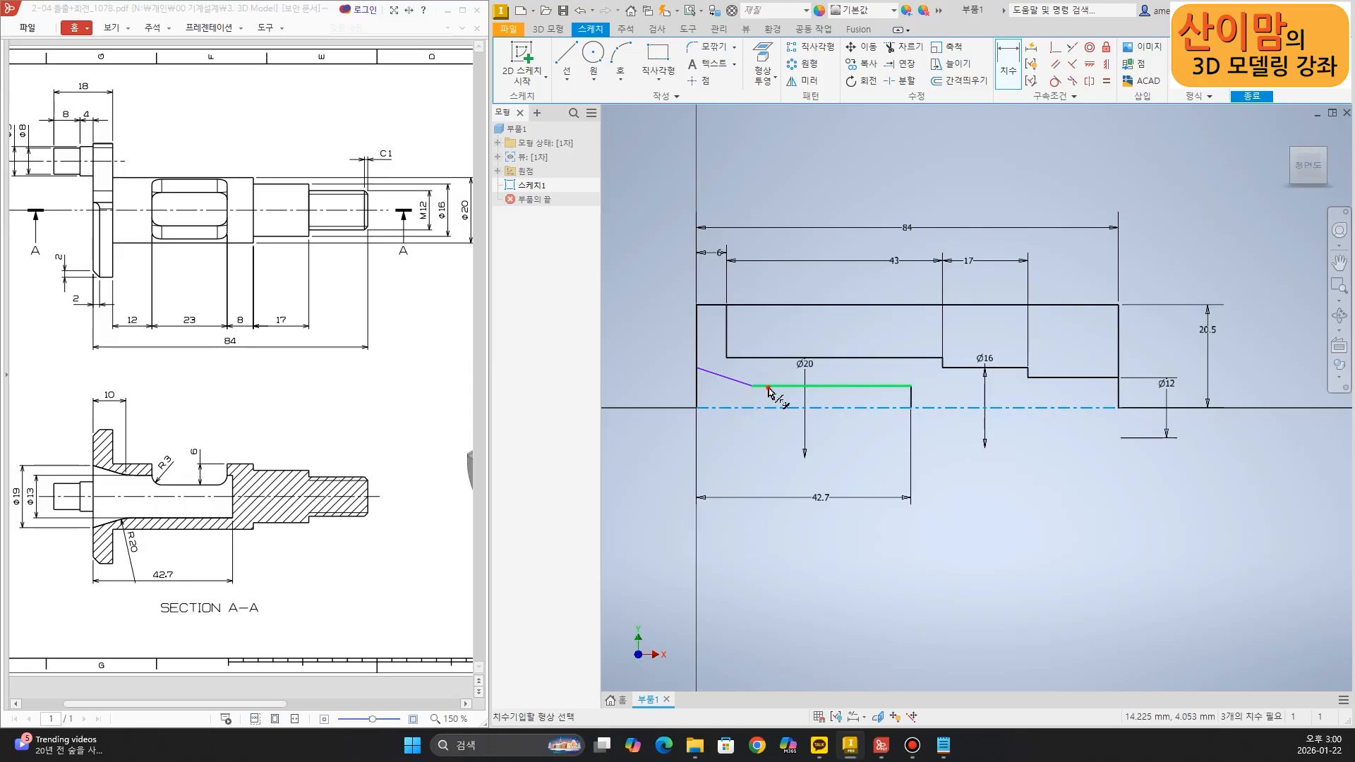
pyautogui.click(621, 381)
pyautogui.write('13')
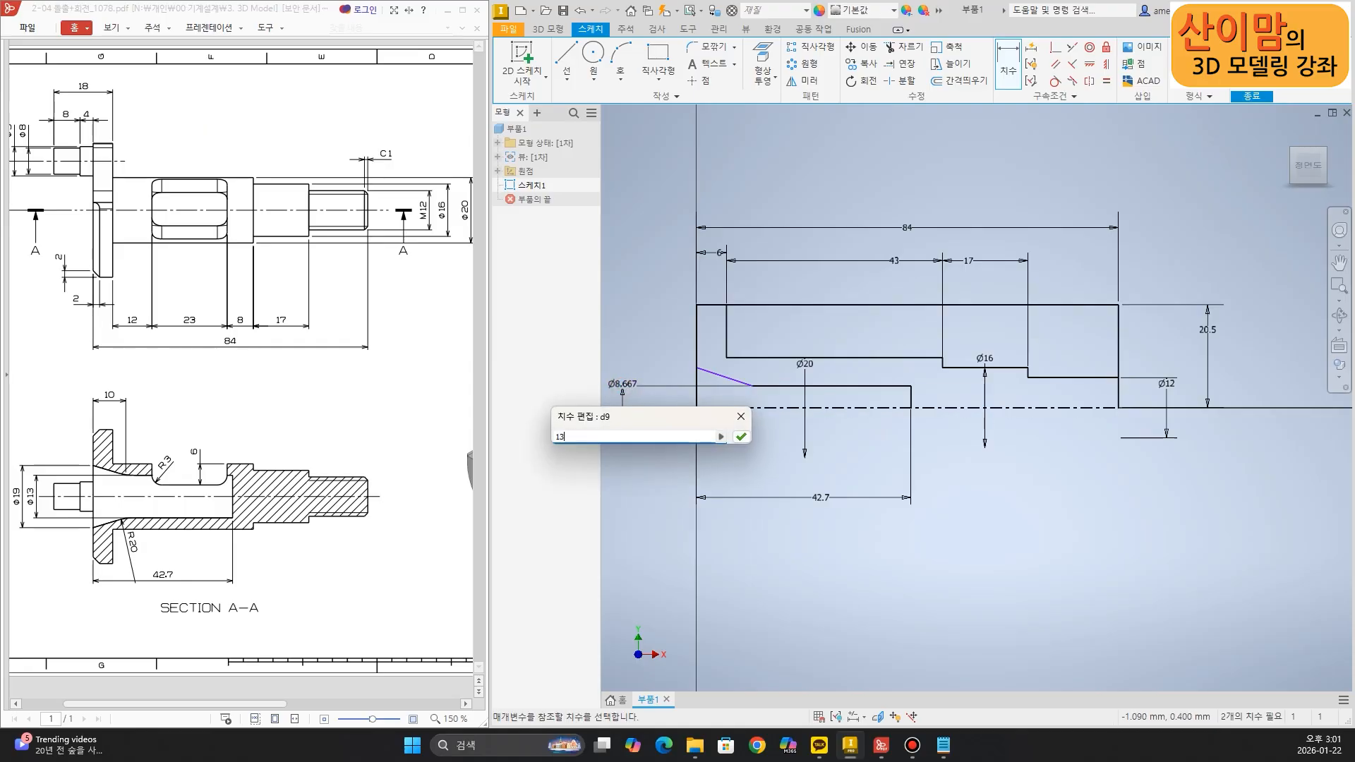
pyautogui.press('Return')
# Dimension the bore's mouth at the slanted line's left endpoint as a 19 mm diameter about the centerline
pyautogui.moveTo(757, 418); pyautogui.dragTo(796, 418, button='middle')
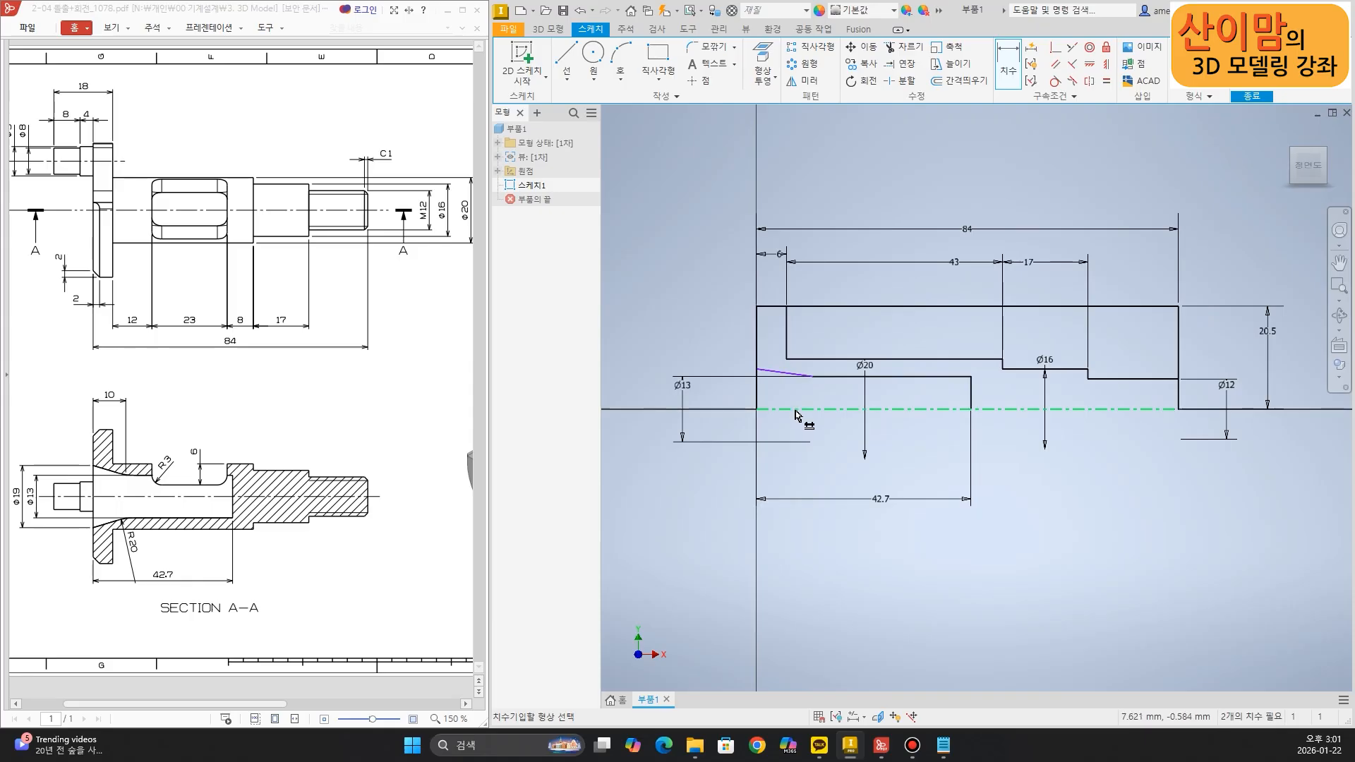
pyautogui.click(794, 409)
pyautogui.click(757, 369)
pyautogui.click(642, 394)
pyautogui.write('19')
pyautogui.press('Return')
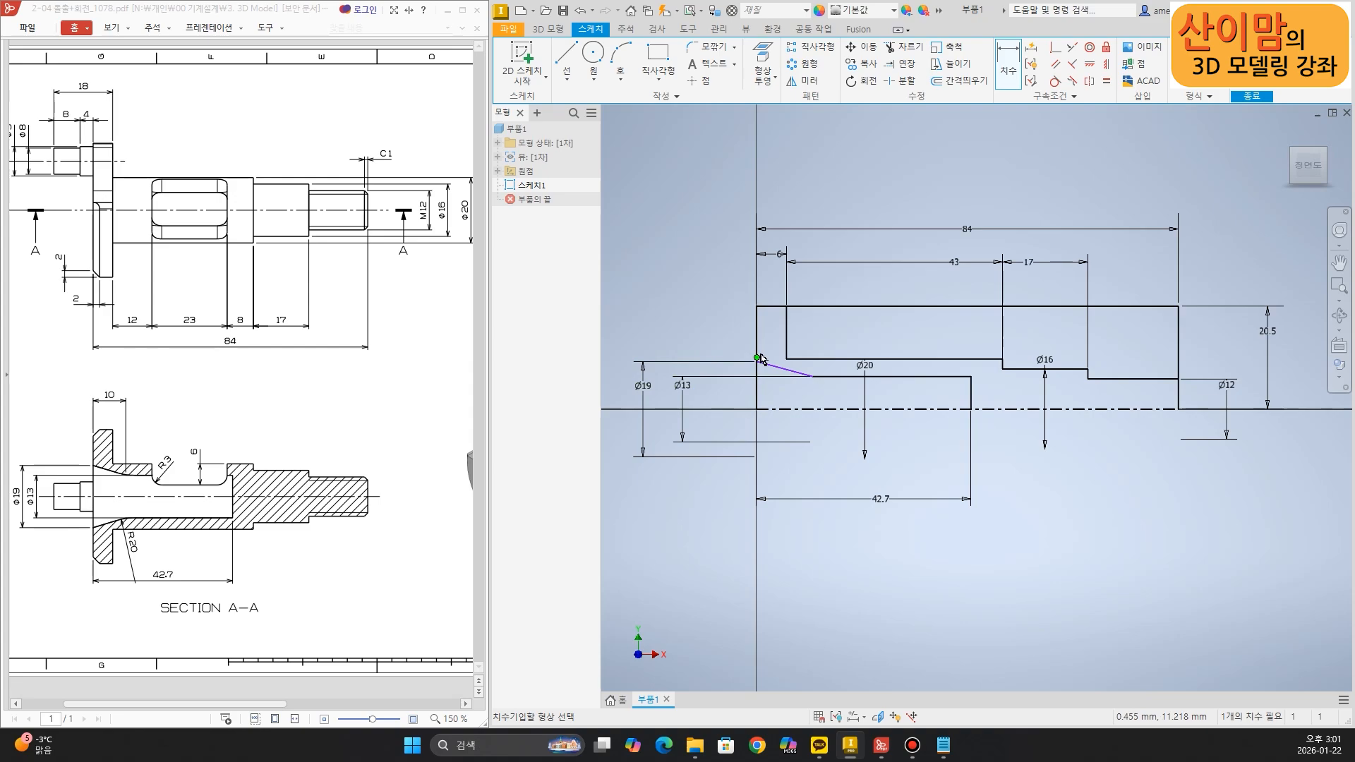
# Dimension the horizontal length of the slanted bore line at the mouth as 10 mm
pyautogui.click(796, 376)
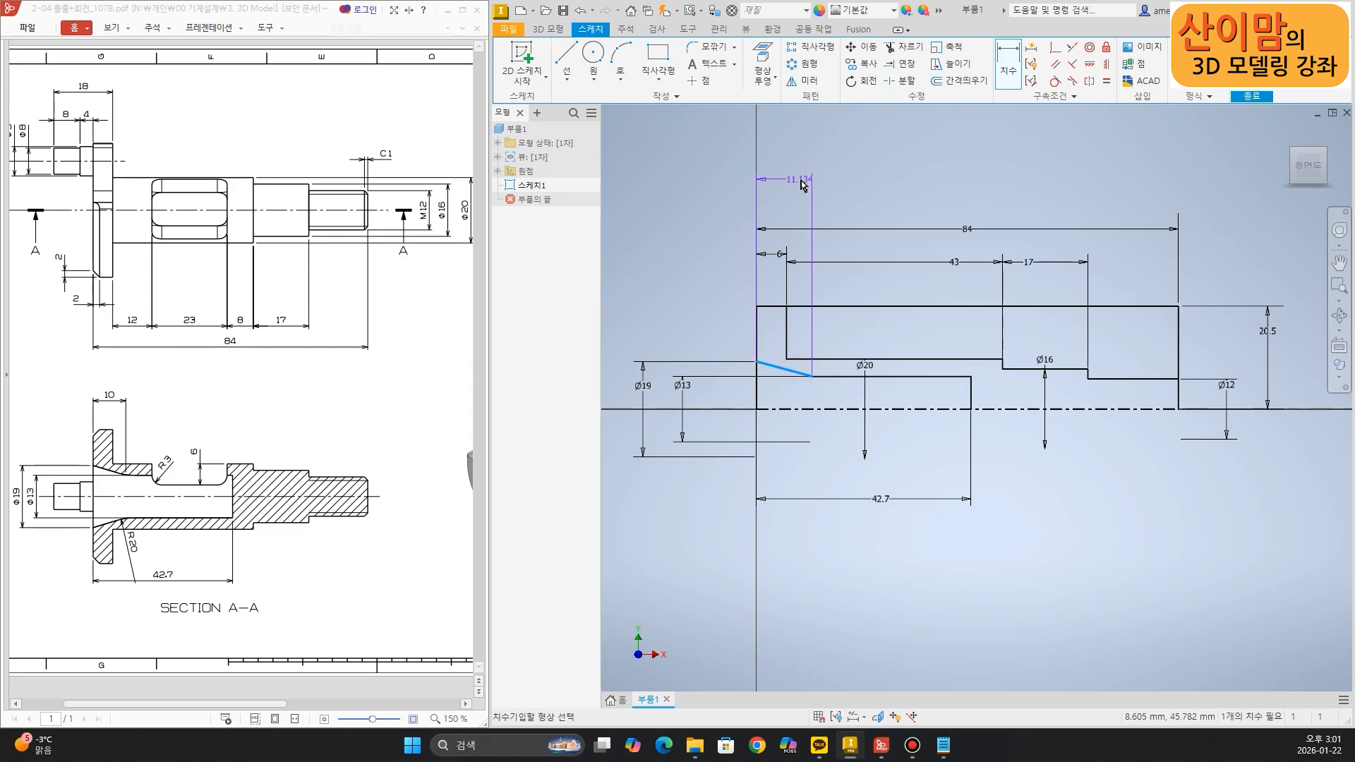
pyautogui.click(802, 185)
pyautogui.write('10')
pyautogui.press('Return')
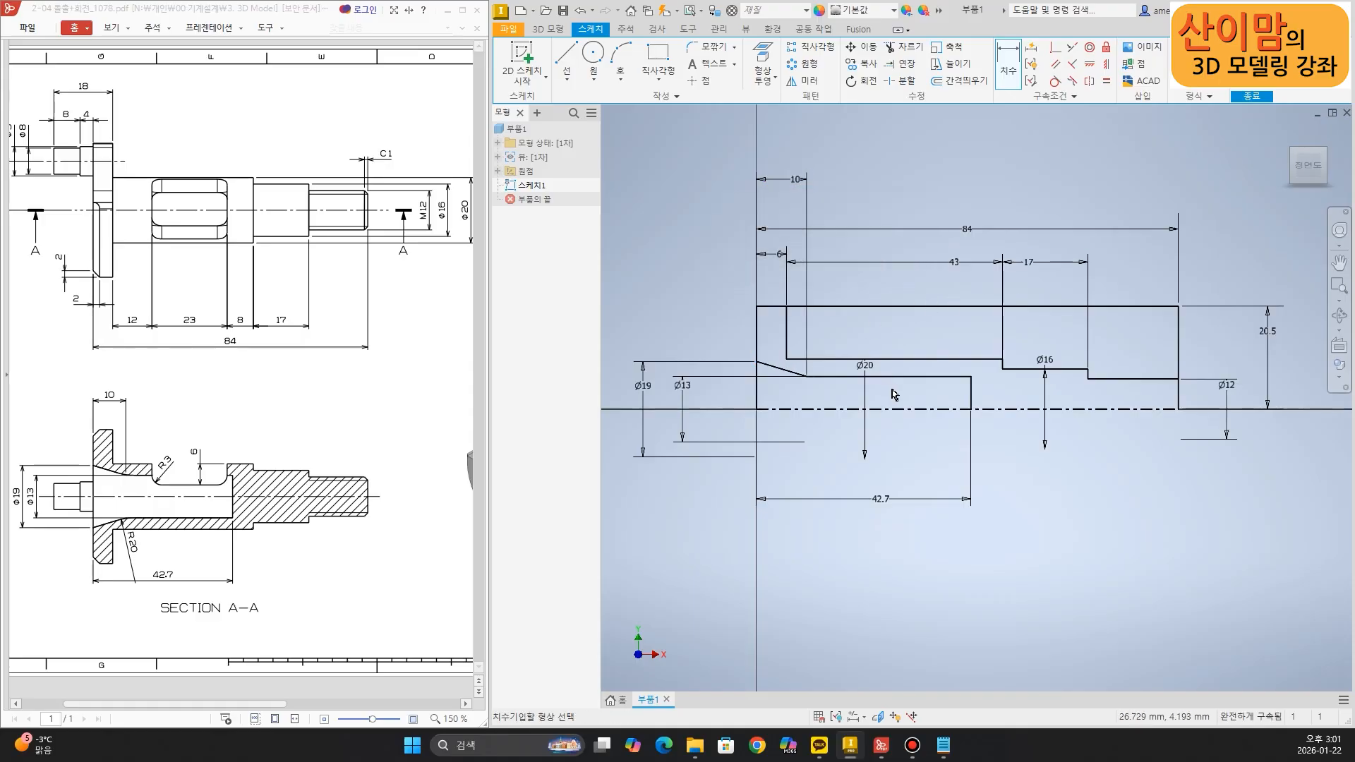
pyautogui.moveTo(889, 390); pyautogui.dragTo(938, 399, button='middle')
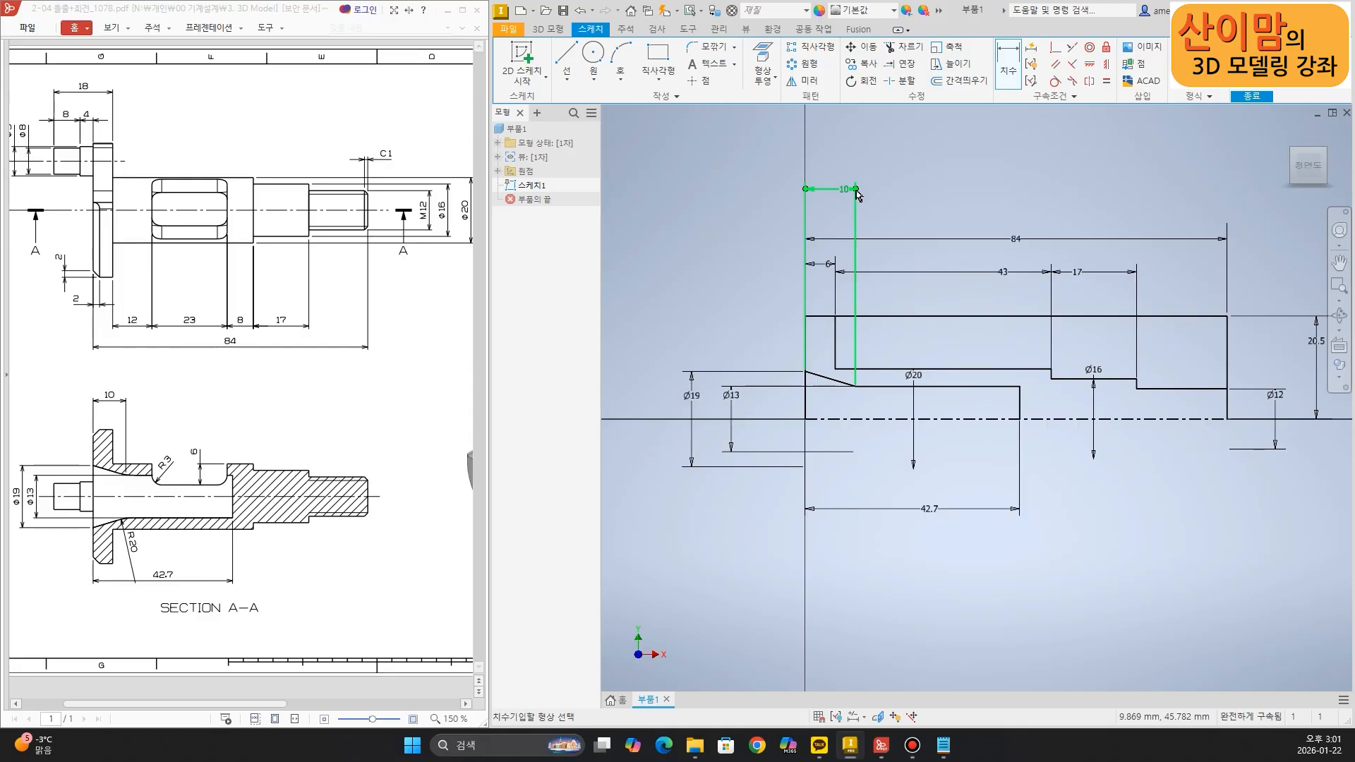
pyautogui.moveTo(860, 202)
pyautogui.mouseDown()
pyautogui.moveTo(841, 169)
pyautogui.moveTo(859, 203)
pyautogui.mouseUp()
pyautogui.moveTo(690, 412)
pyautogui.mouseDown()
pyautogui.moveTo(669, 367)
pyautogui.moveTo(688, 412)
pyautogui.mouseUp()
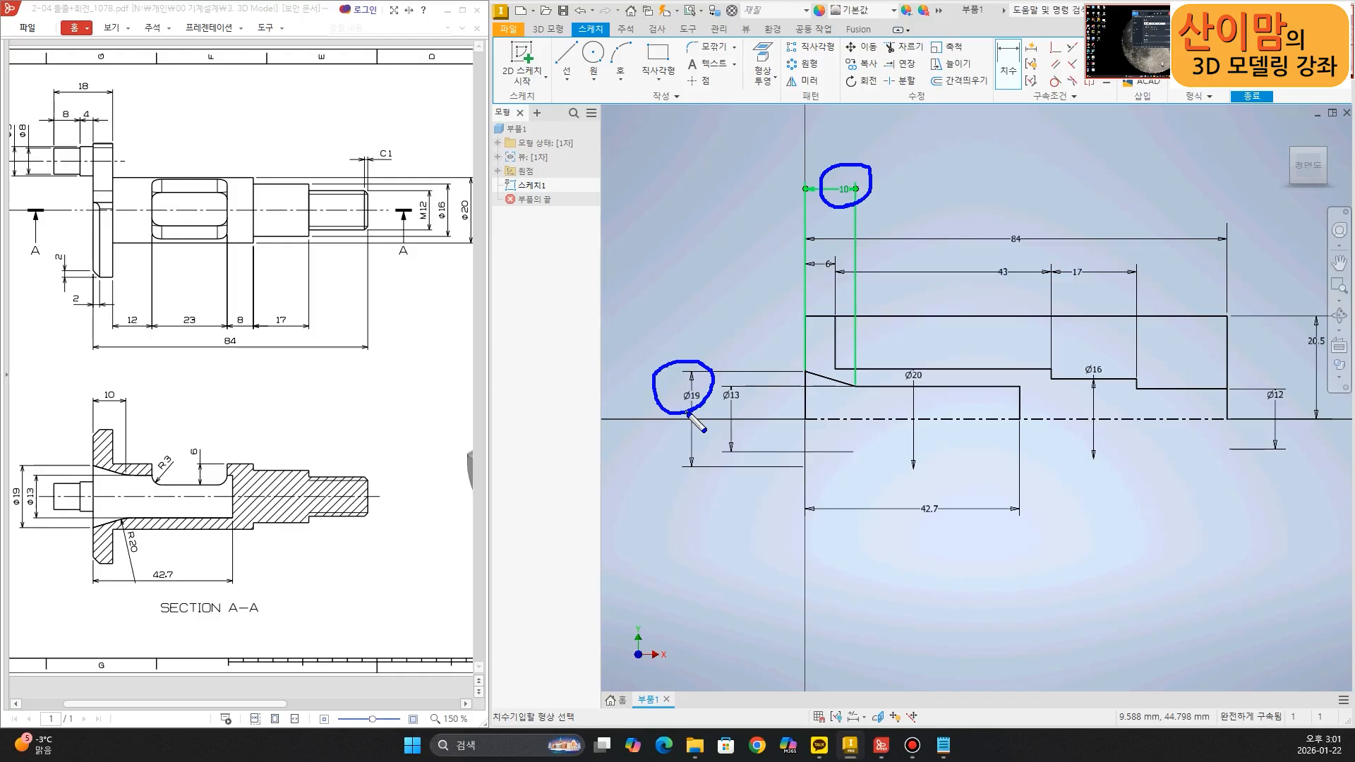
pyautogui.press('Escape')
pyautogui.press('Escape')
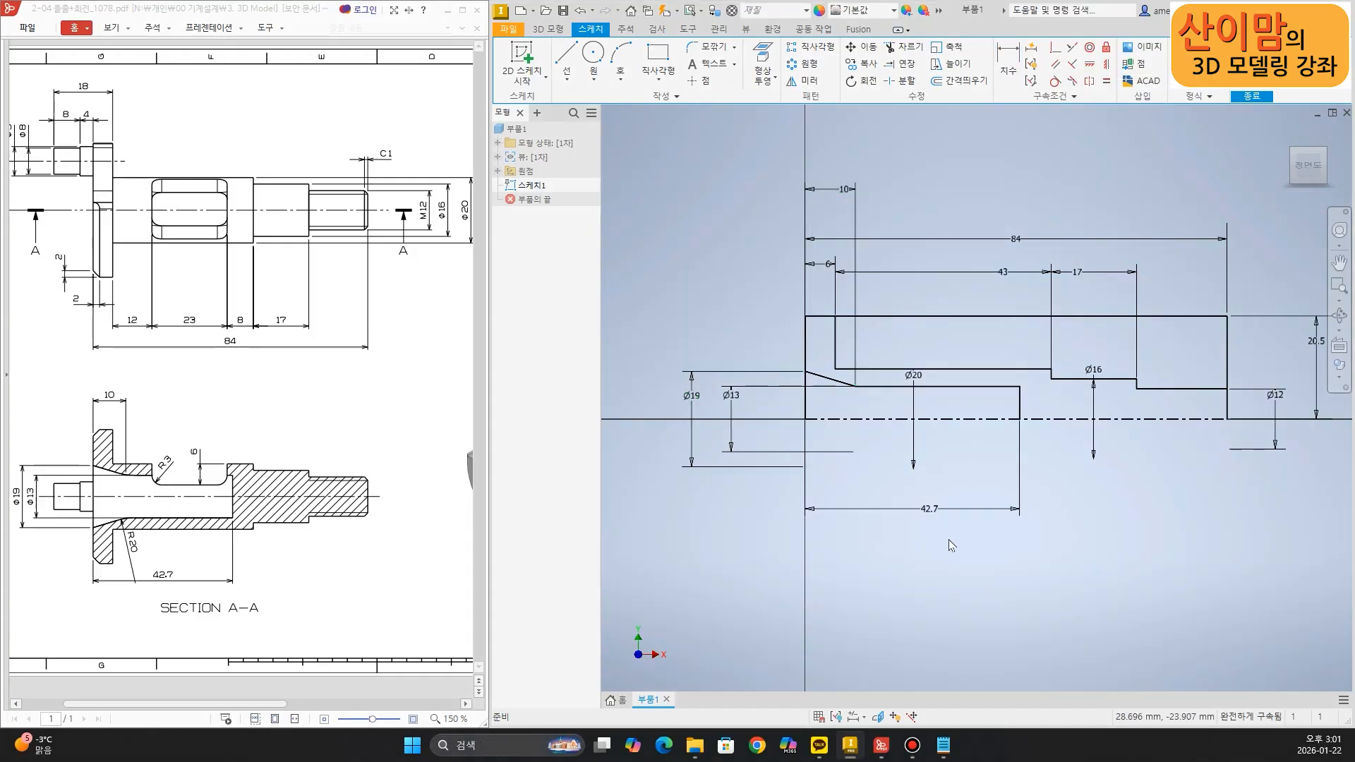
# Finish the sketch and revolve the stepped wall profile, without the bore region, a full 360° about the centerline
pyautogui.scroll(1, 942, 540)
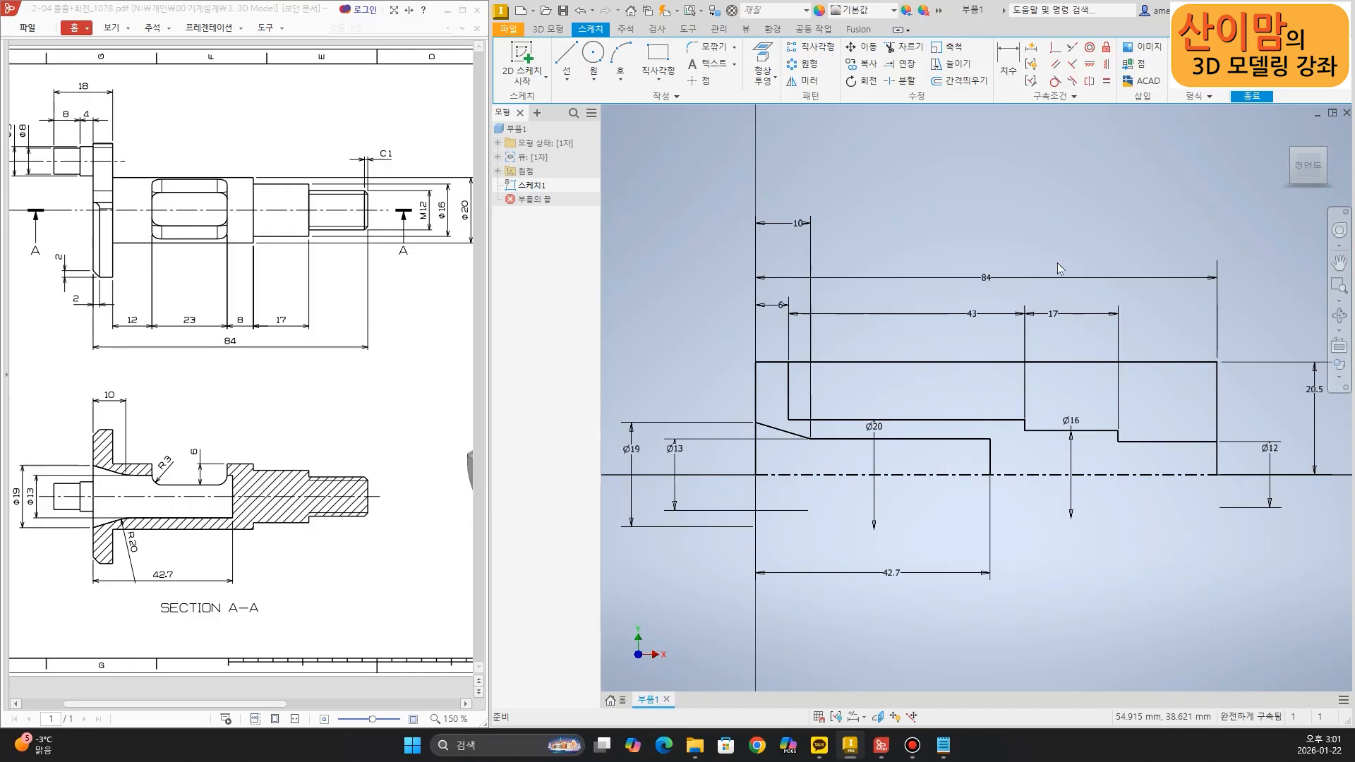
pyautogui.click(1251, 81)
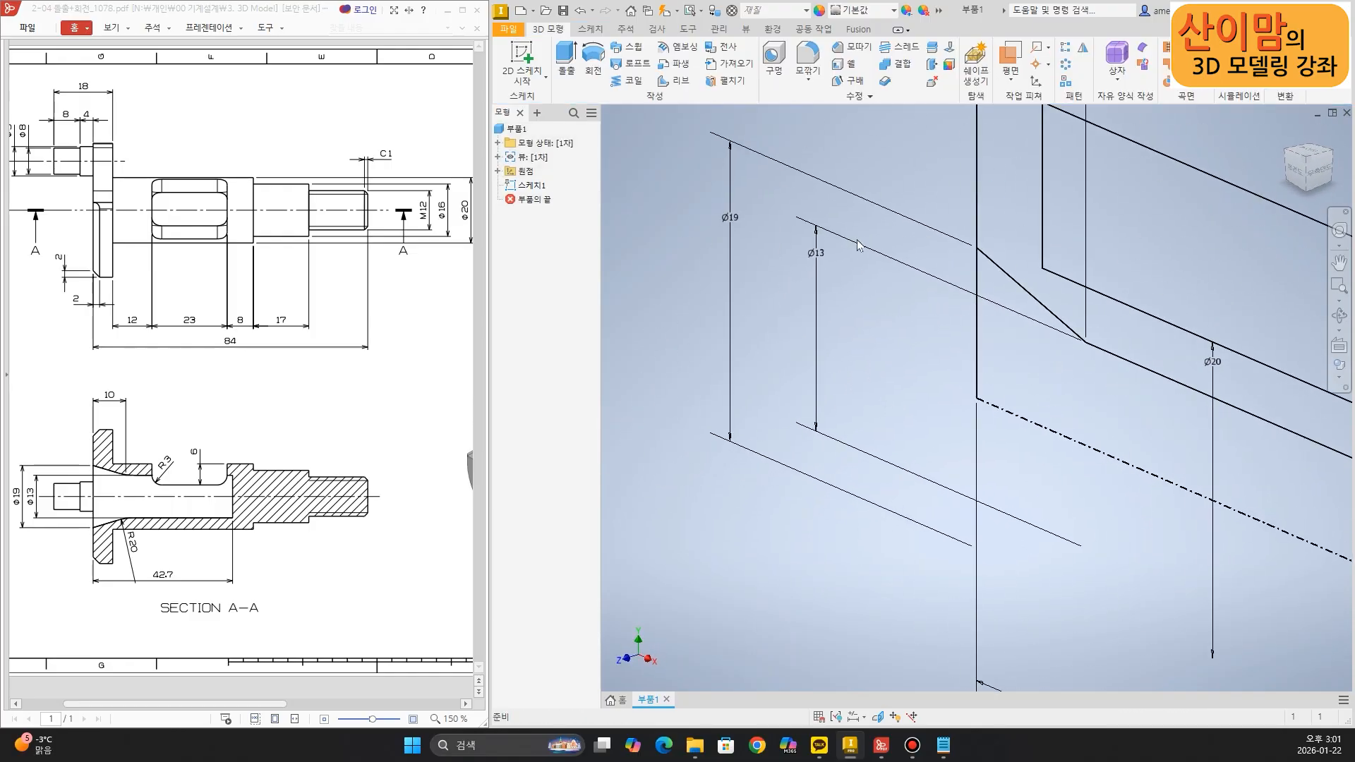
pyautogui.scroll(-2, 720, 289)
pyautogui.press('r')
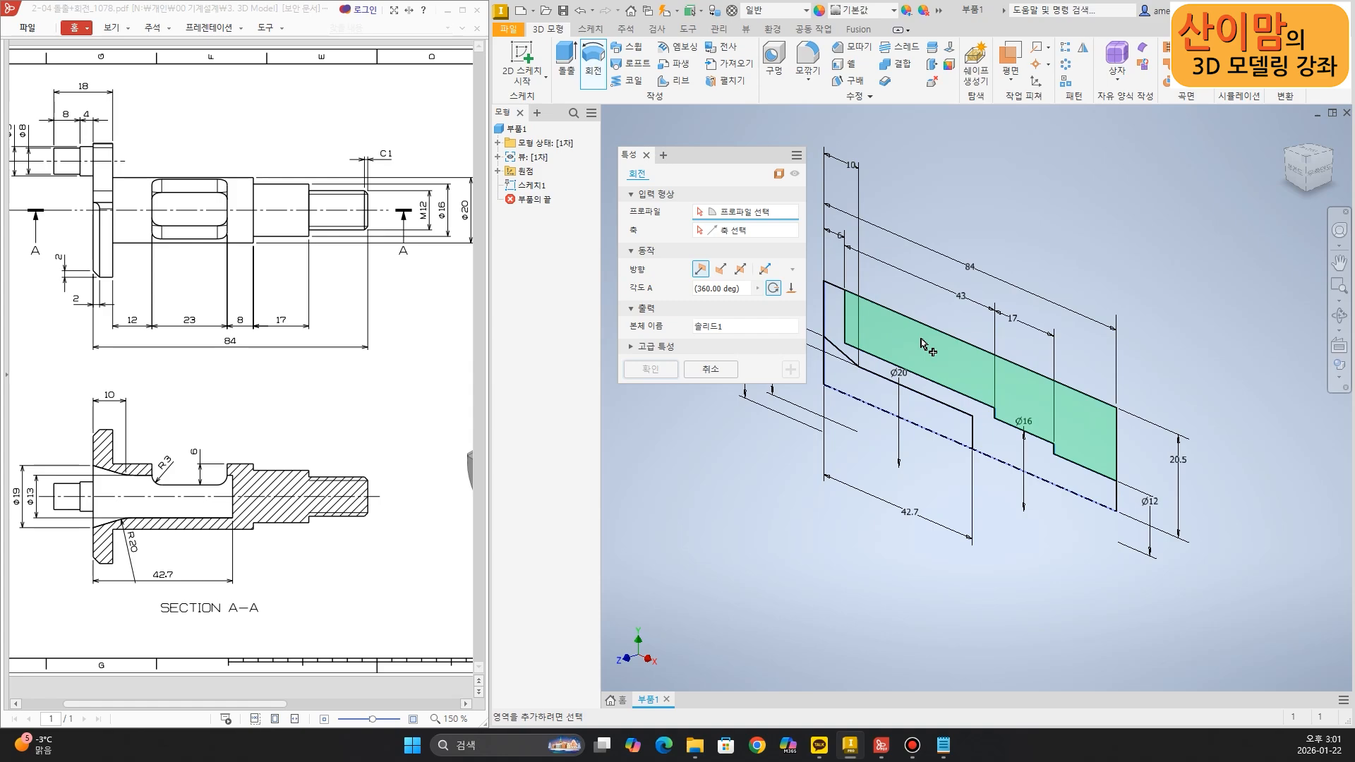
pyautogui.click(928, 390)
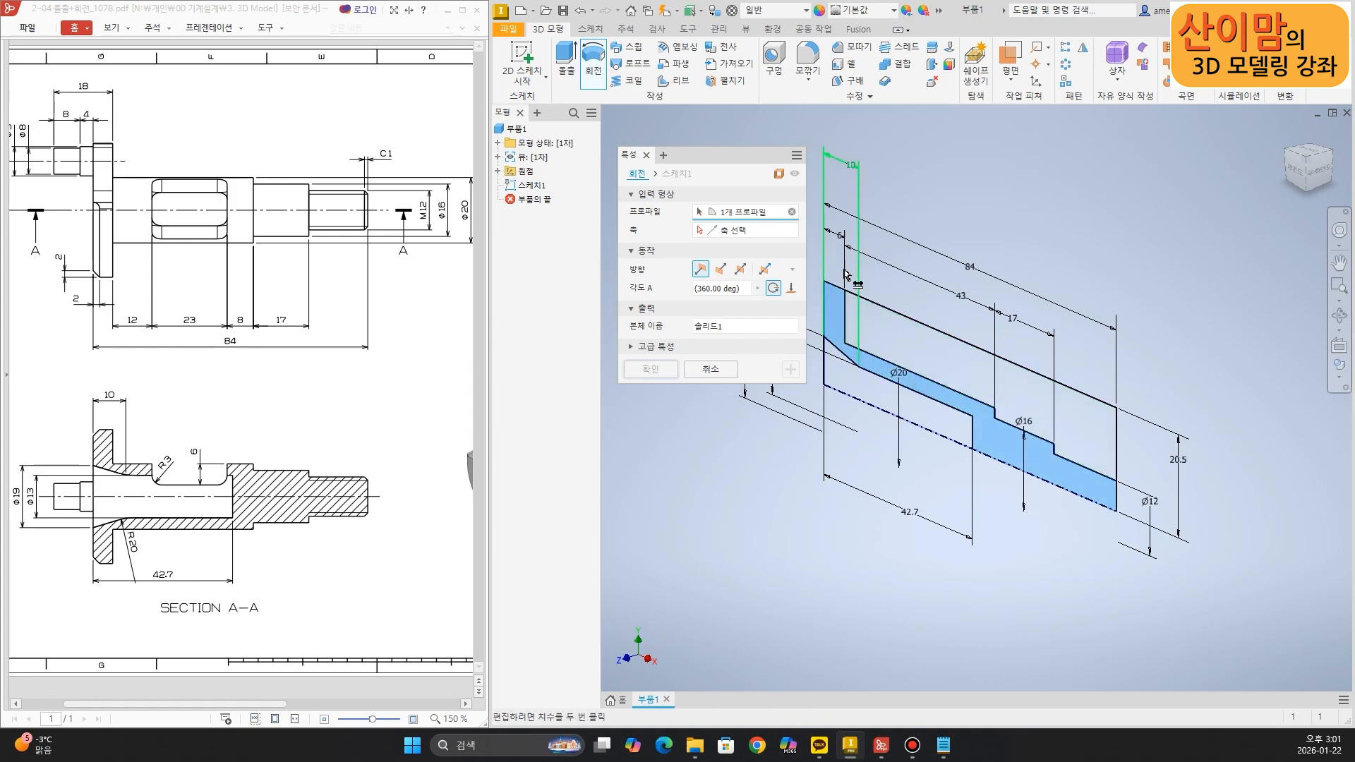
pyautogui.click(917, 424)
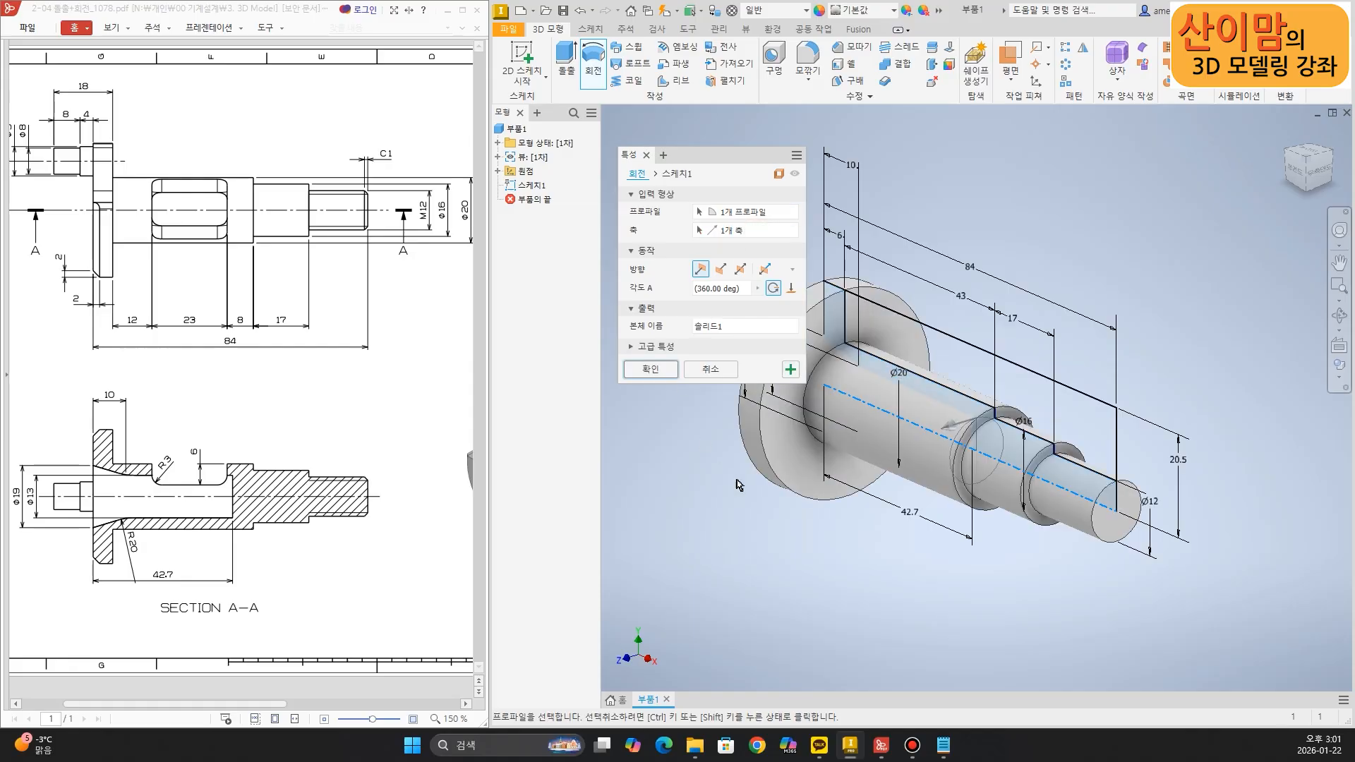
pyautogui.click(650, 370)
# Compare the revolved body with the drawing's section view, examining the pocket on the thickest shaft section
pyautogui.scroll(2, 734, 515)
pyautogui.moveTo(734, 515)
pyautogui.keyDown('shift'); pyautogui.mouseDown(button='middle')
pyautogui.moveTo(801, 595)
pyautogui.moveTo(871, 526)
pyautogui.moveTo(844, 499)
pyautogui.moveTo(804, 527)
pyautogui.moveTo(729, 510)
pyautogui.moveTo(739, 519)
pyautogui.mouseUp(button='middle'); pyautogui.keyUp('shift')
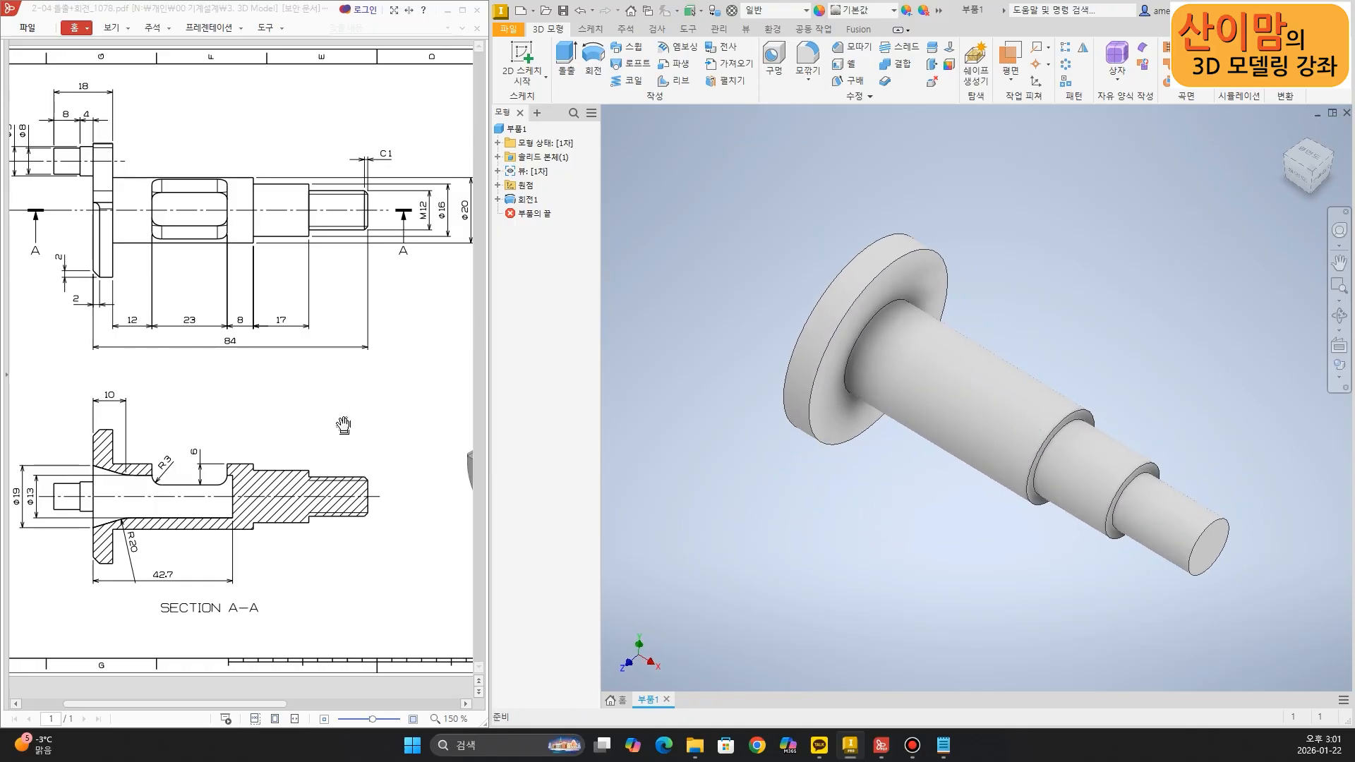
pyautogui.keyDown('ctrl'); pyautogui.scroll(-2, 220, 456); pyautogui.keyUp('ctrl')
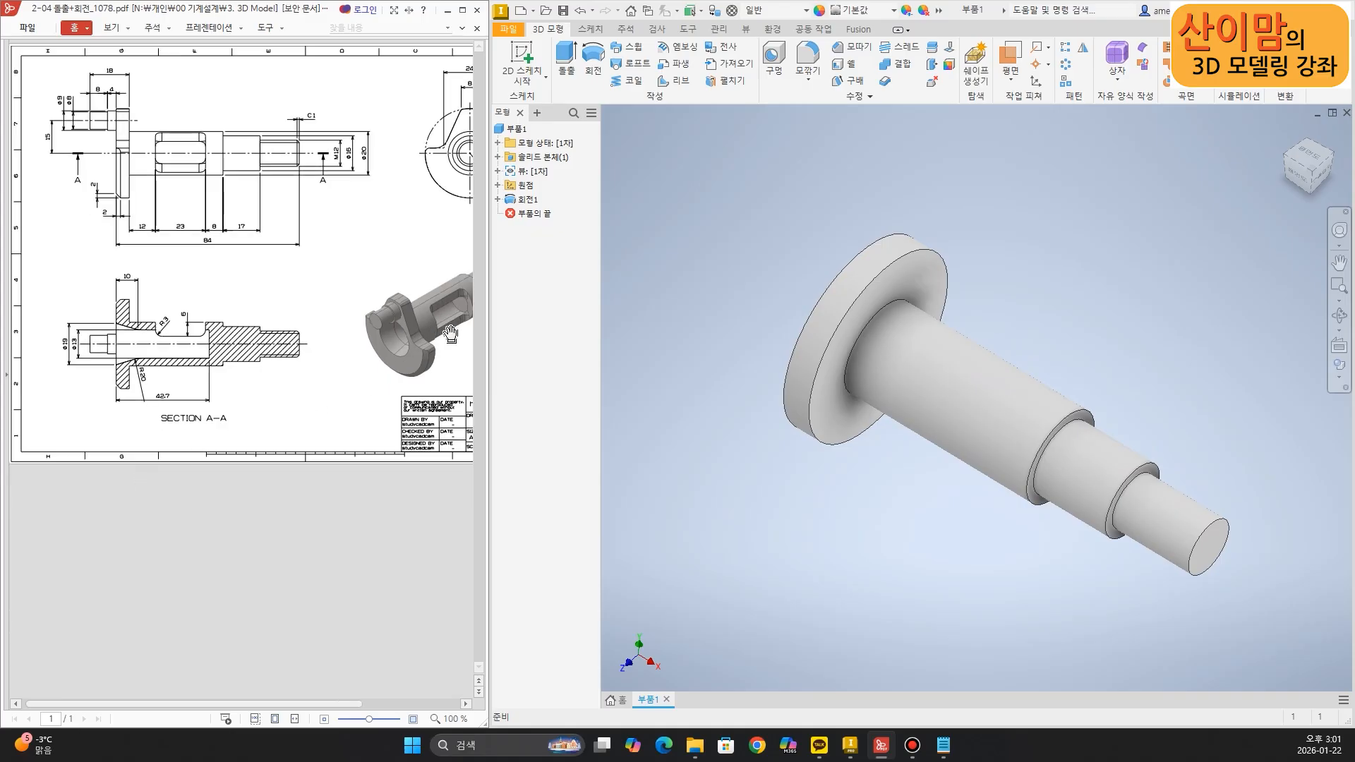
pyautogui.moveTo(455, 338)
pyautogui.mouseDown()
pyautogui.moveTo(441, 285)
pyautogui.moveTo(486, 318)
pyautogui.moveTo(447, 341)
pyautogui.mouseUp()
pyautogui.press('Escape')
pyautogui.click(843, 565)
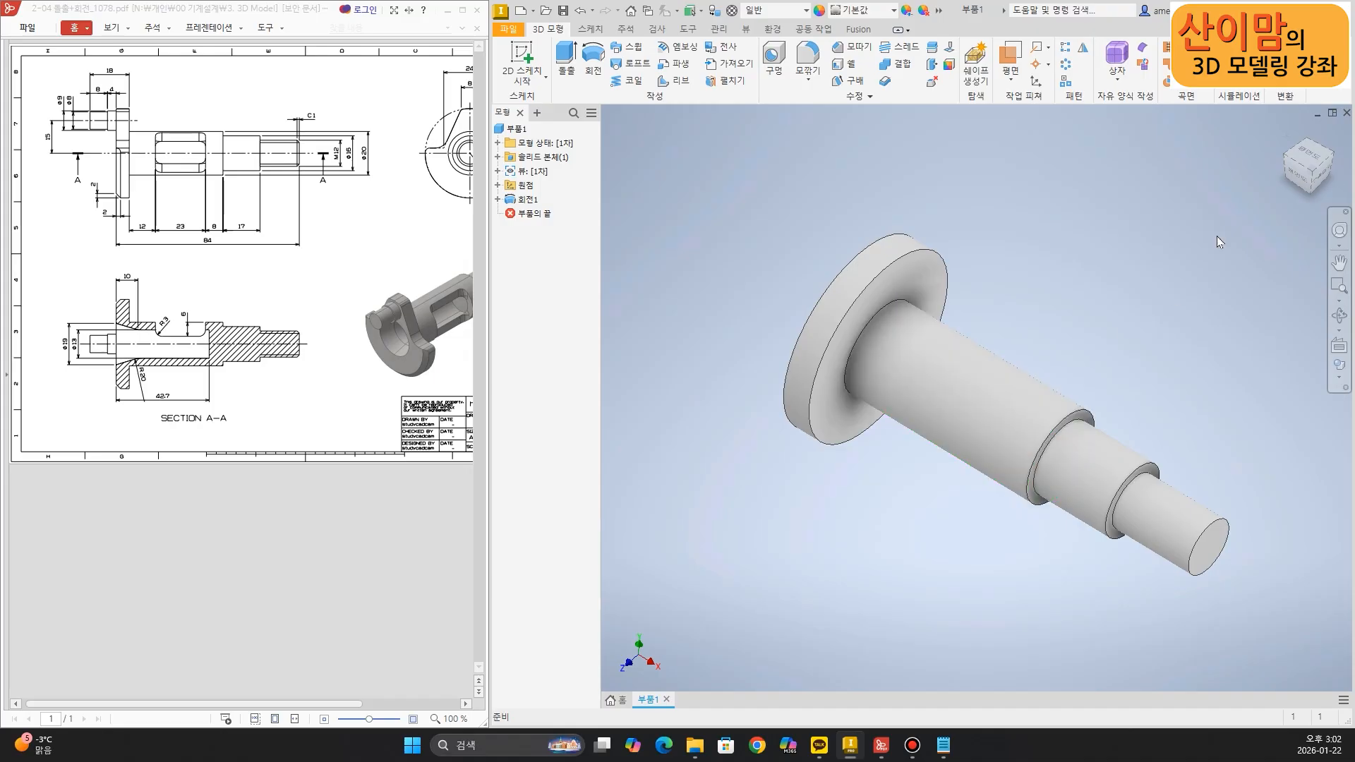
pyautogui.click(1278, 136)
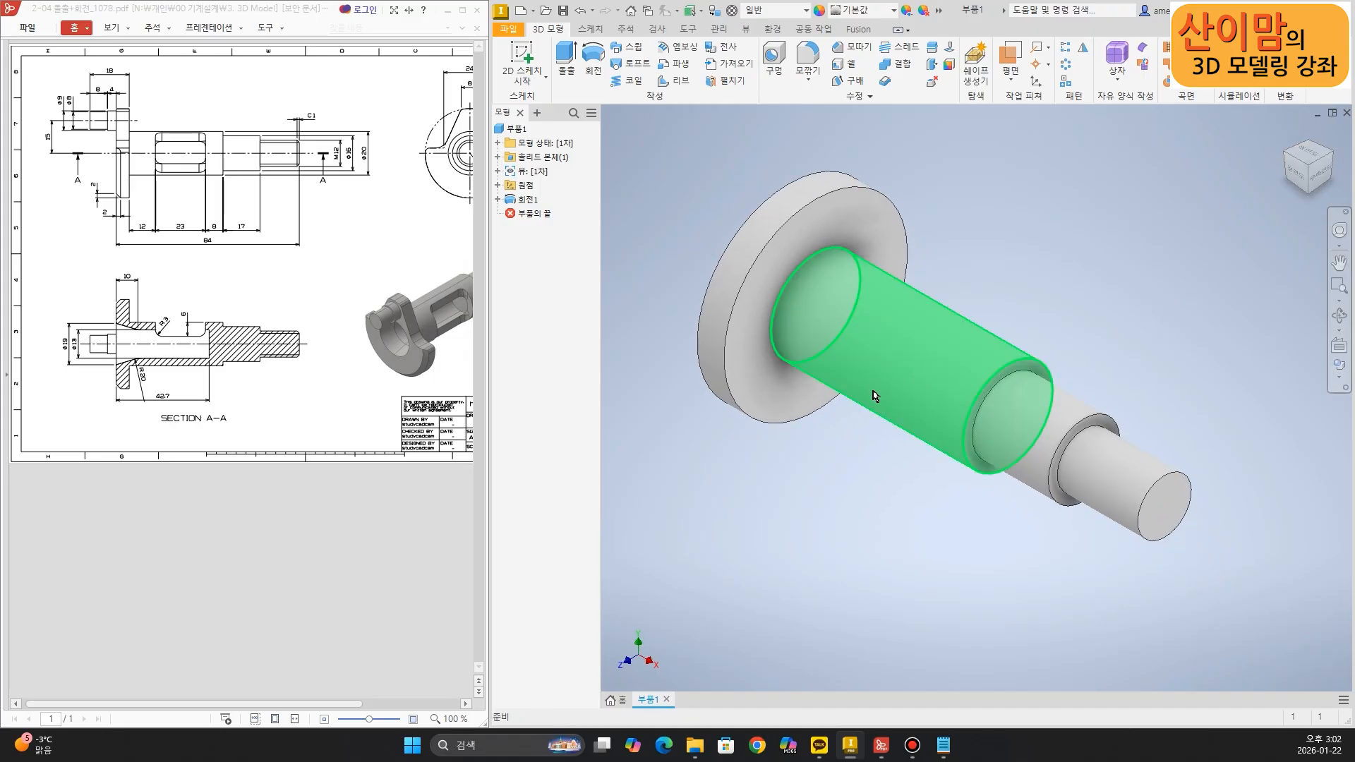
pyautogui.moveTo(895, 417)
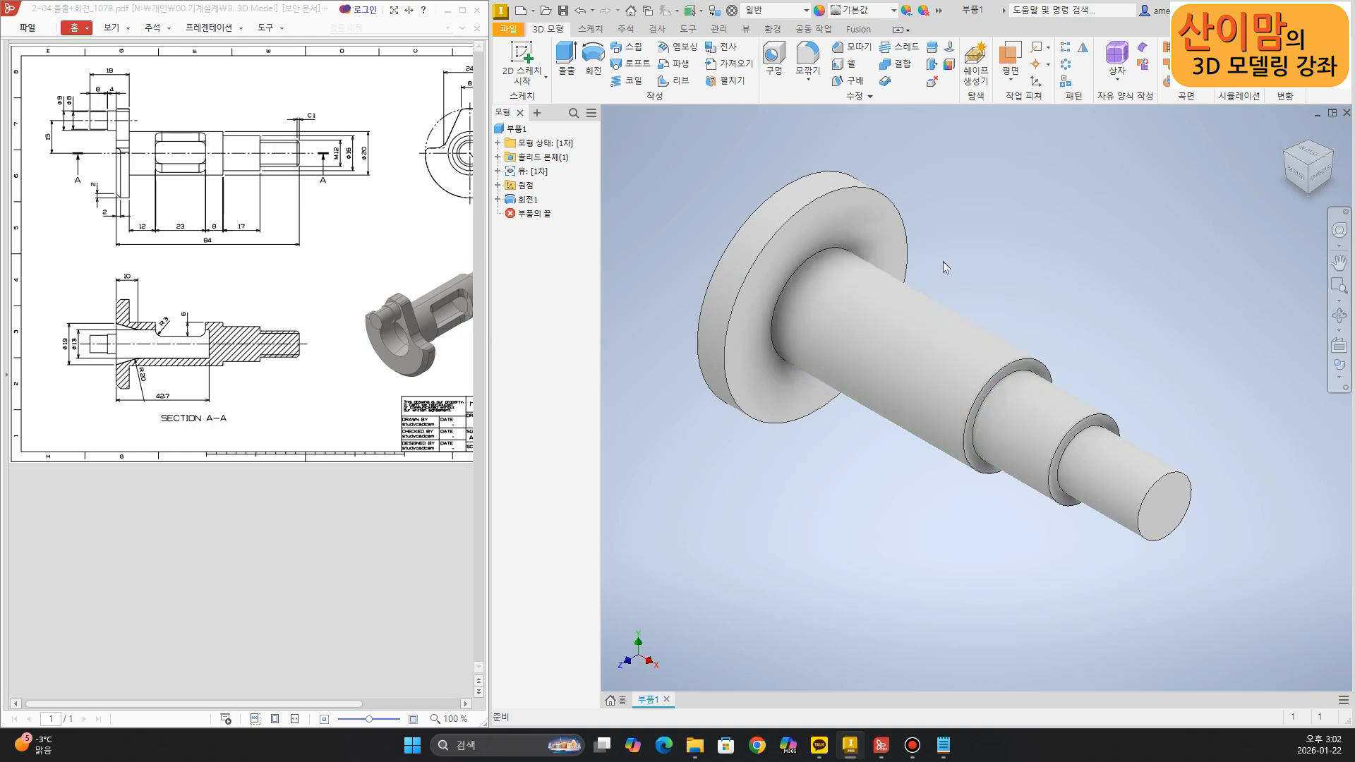
pyautogui.hotkey('ctrl', '2')
pyautogui.moveTo(848, 331)
pyautogui.mouseDown()
pyautogui.moveTo(837, 397)
pyautogui.moveTo(917, 434)
pyautogui.moveTo(932, 363)
pyautogui.moveTo(810, 327)
pyautogui.mouseUp()
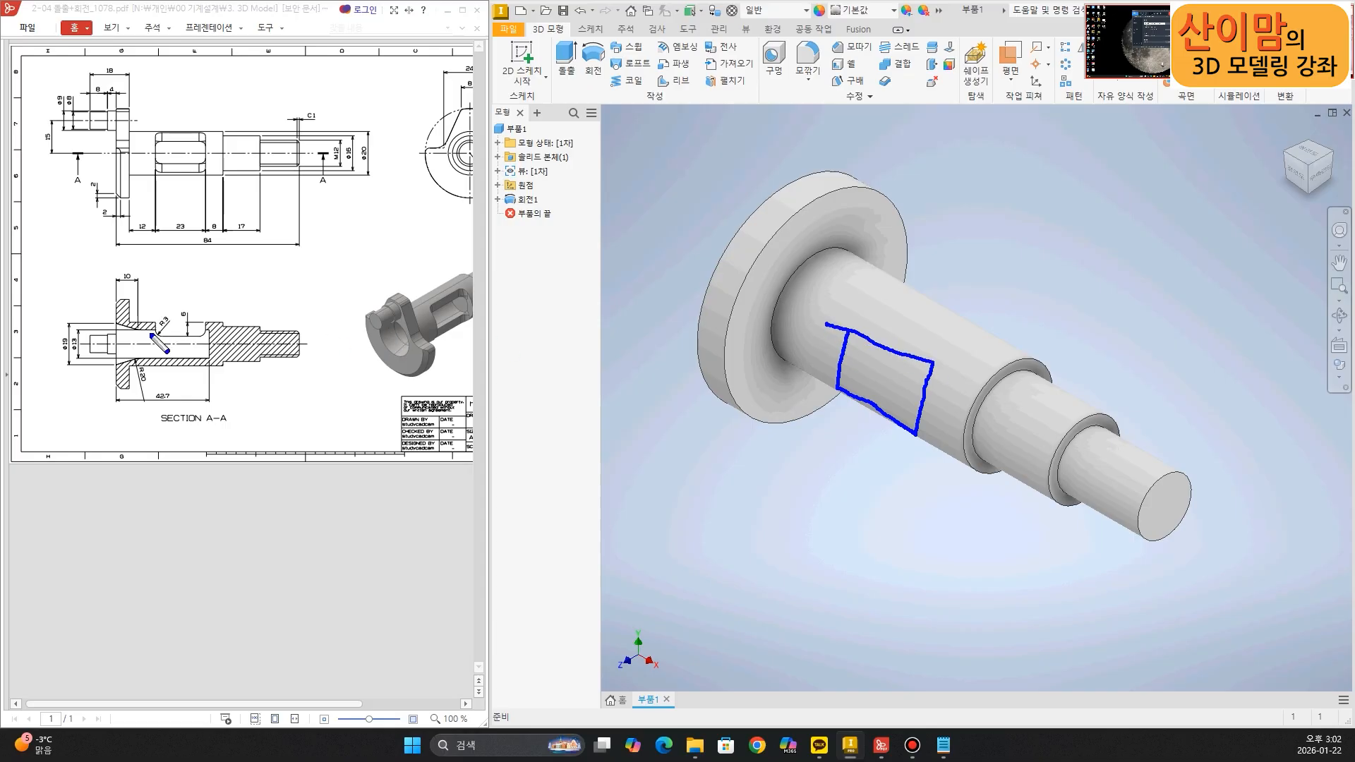
pyautogui.moveTo(160, 372)
pyautogui.mouseDown()
pyautogui.moveTo(203, 352)
pyautogui.moveTo(207, 371)
pyautogui.moveTo(160, 372)
pyautogui.mouseUp()
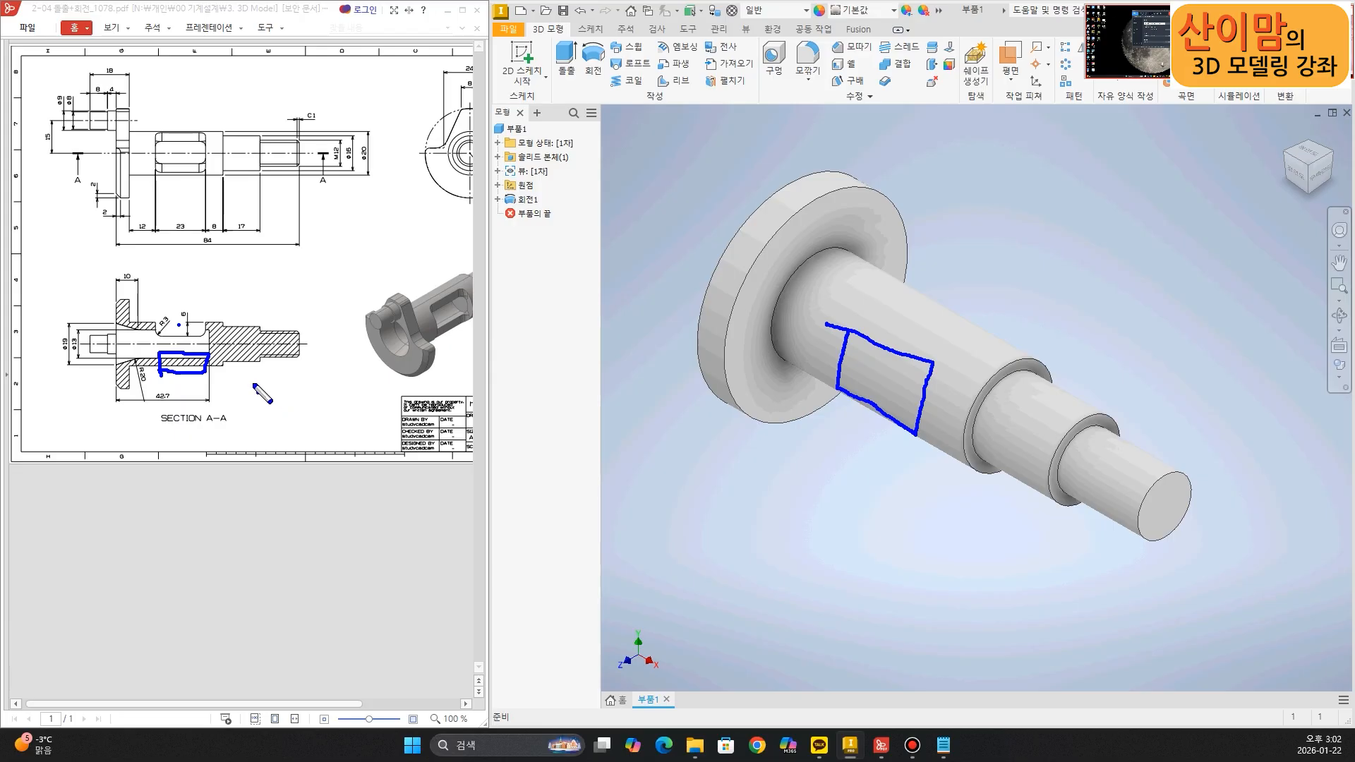
pyautogui.press('Escape')
# Start a new sketch on the XZ plane and slice the model view at the sketch plane
pyautogui.click(521, 57)
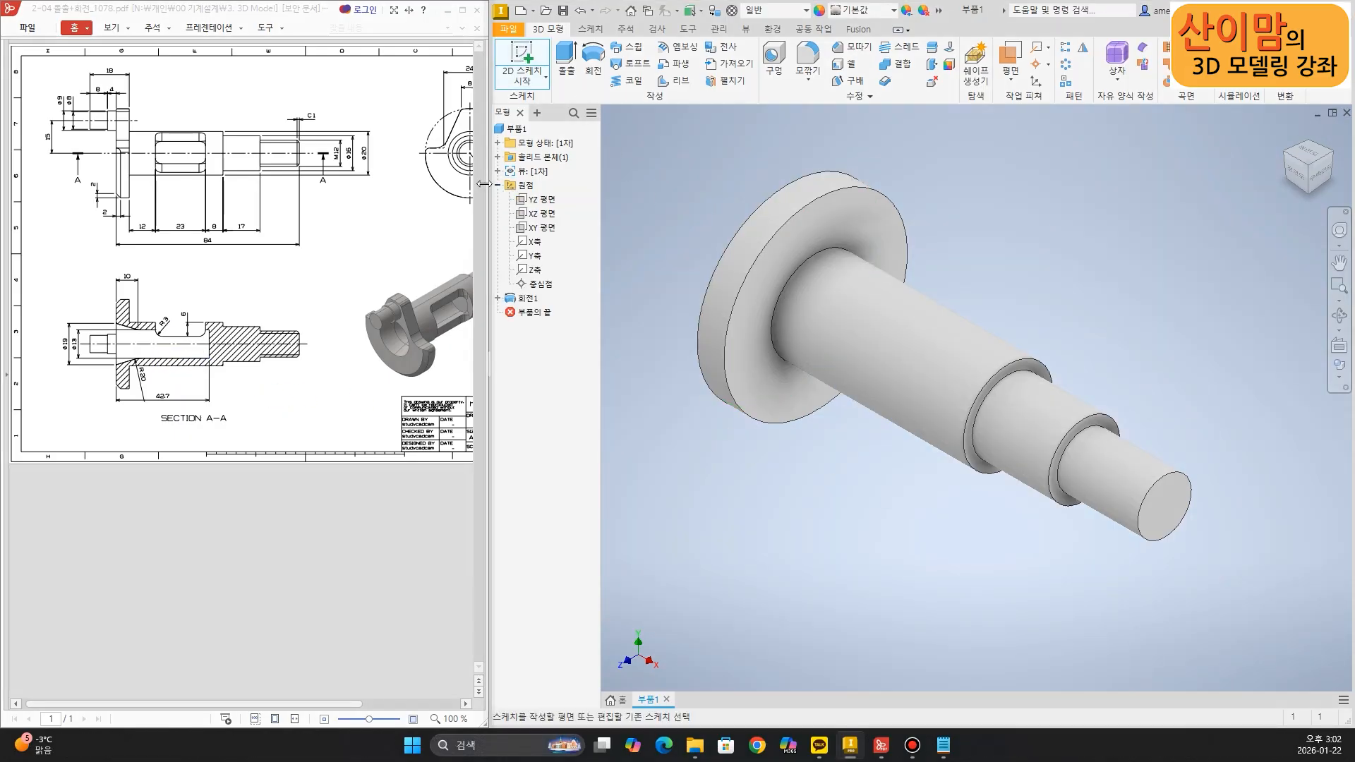
pyautogui.click(541, 213)
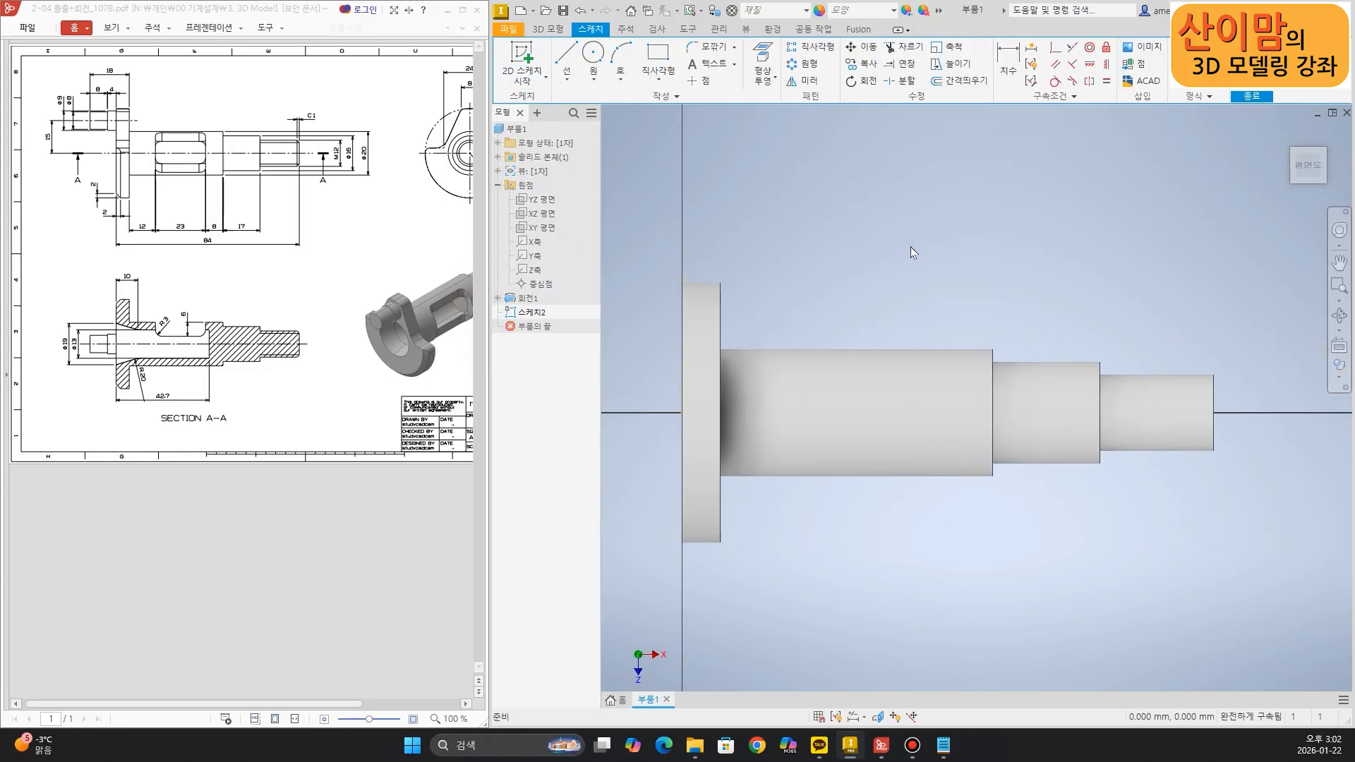
pyautogui.press('F7')
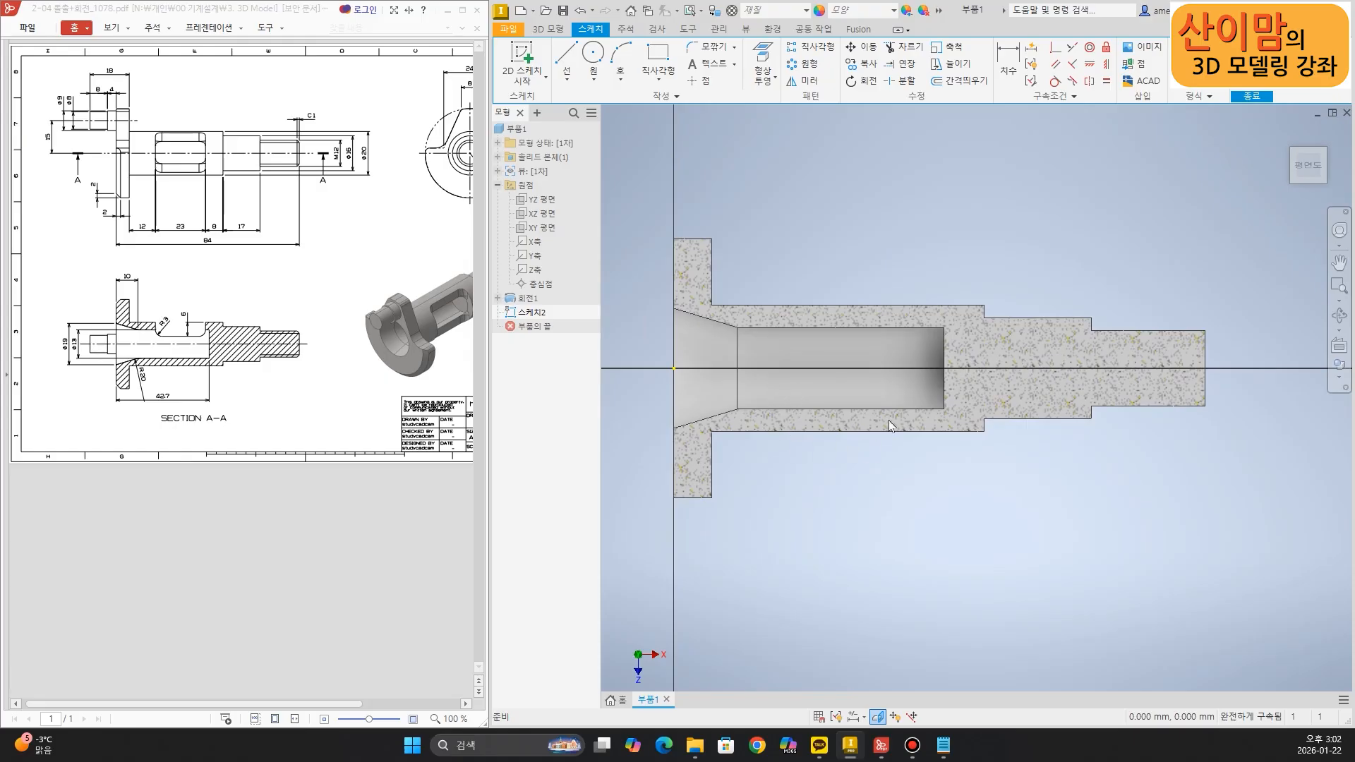
# Sketch a 23 by 6 mm two-point rectangle for the pocket across the lower wall of the bore
pyautogui.click(657, 55)
pyautogui.click(786, 391)
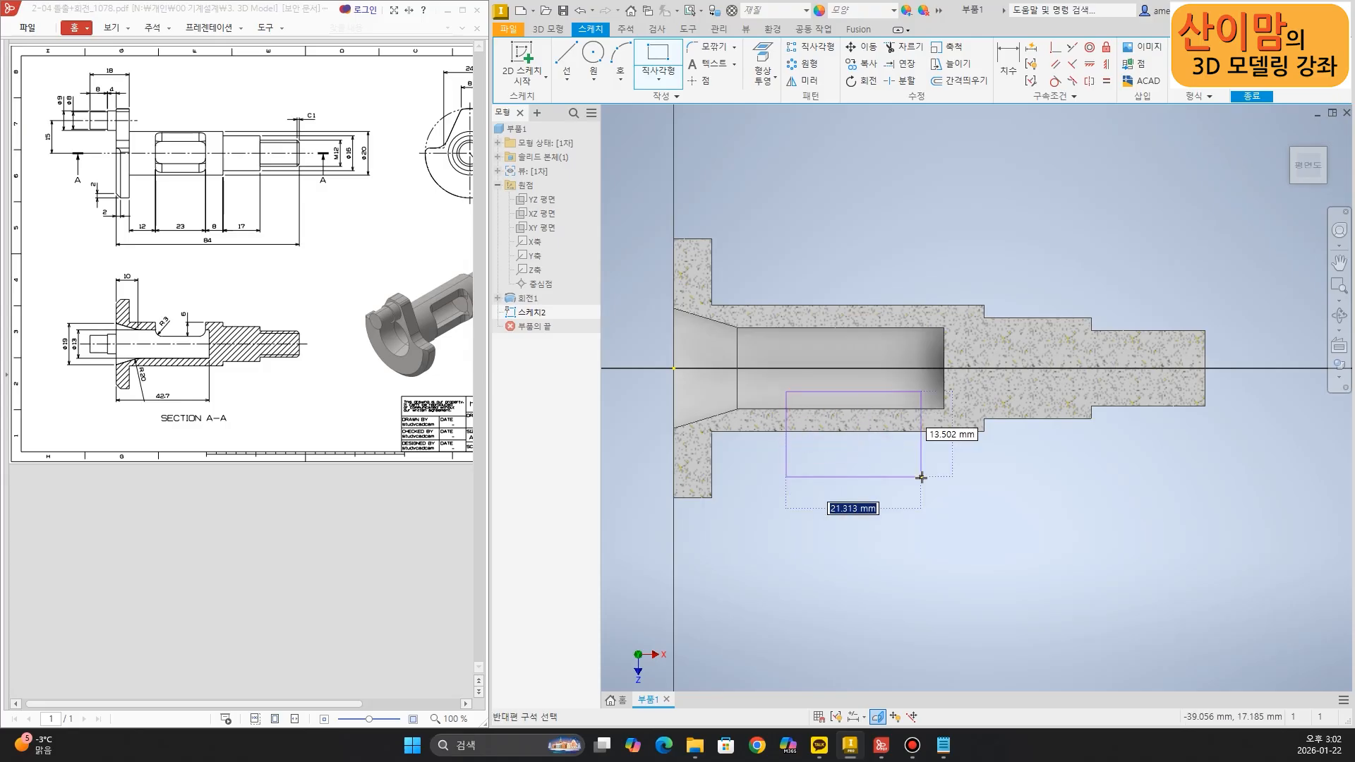
pyautogui.write('23')
pyautogui.press('Tab')
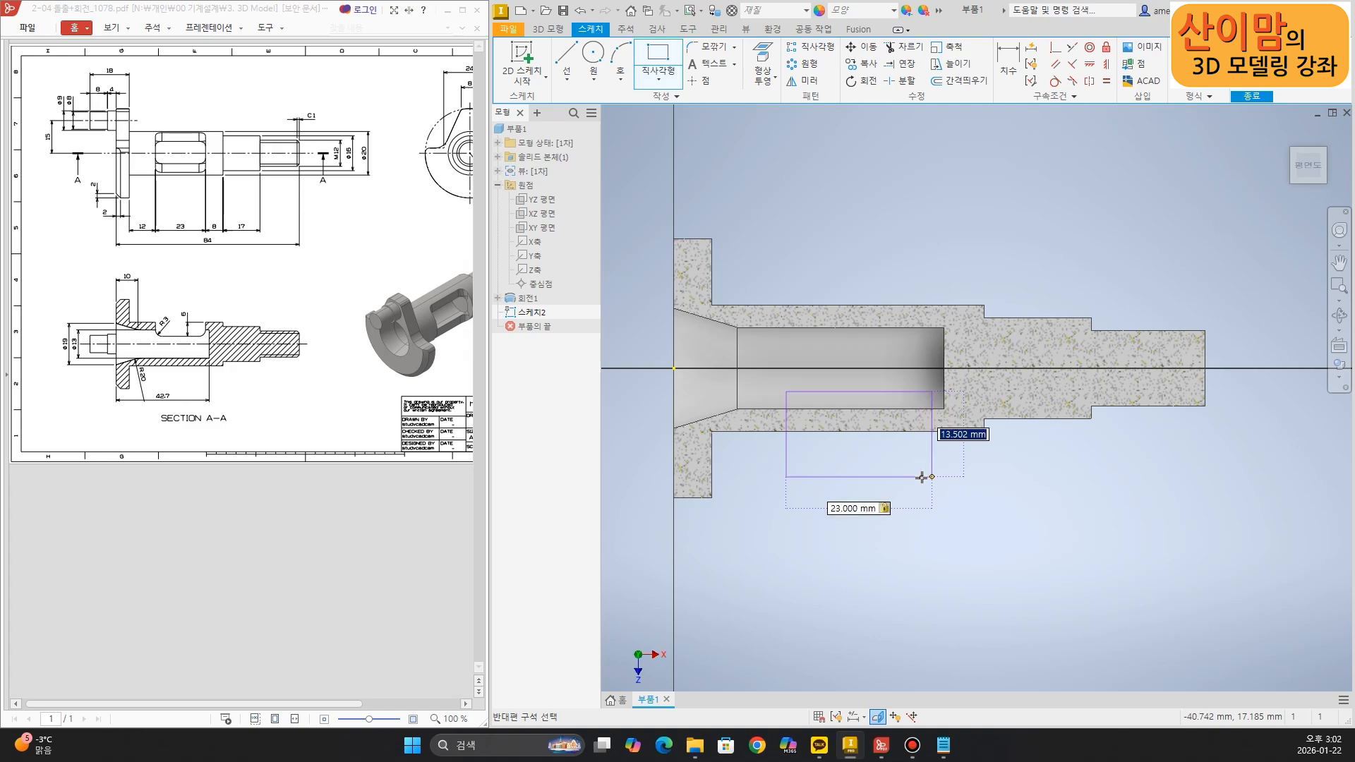
pyautogui.write('6')
pyautogui.press('Return')
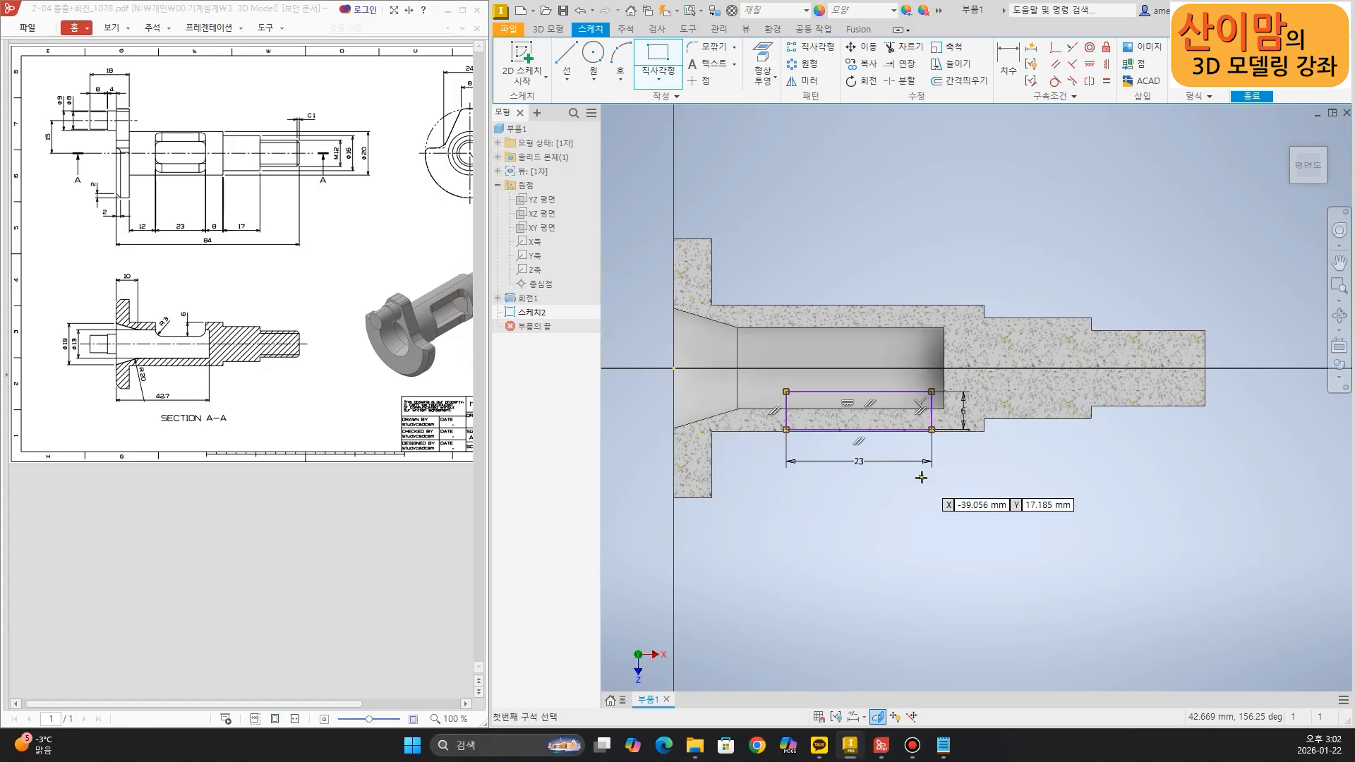
# Dimension the distance from the flange's inner face to the near side of the pocket rectangle as 12 mm
pyautogui.moveTo(886, 548); pyautogui.dragTo(867, 549, button='middle')
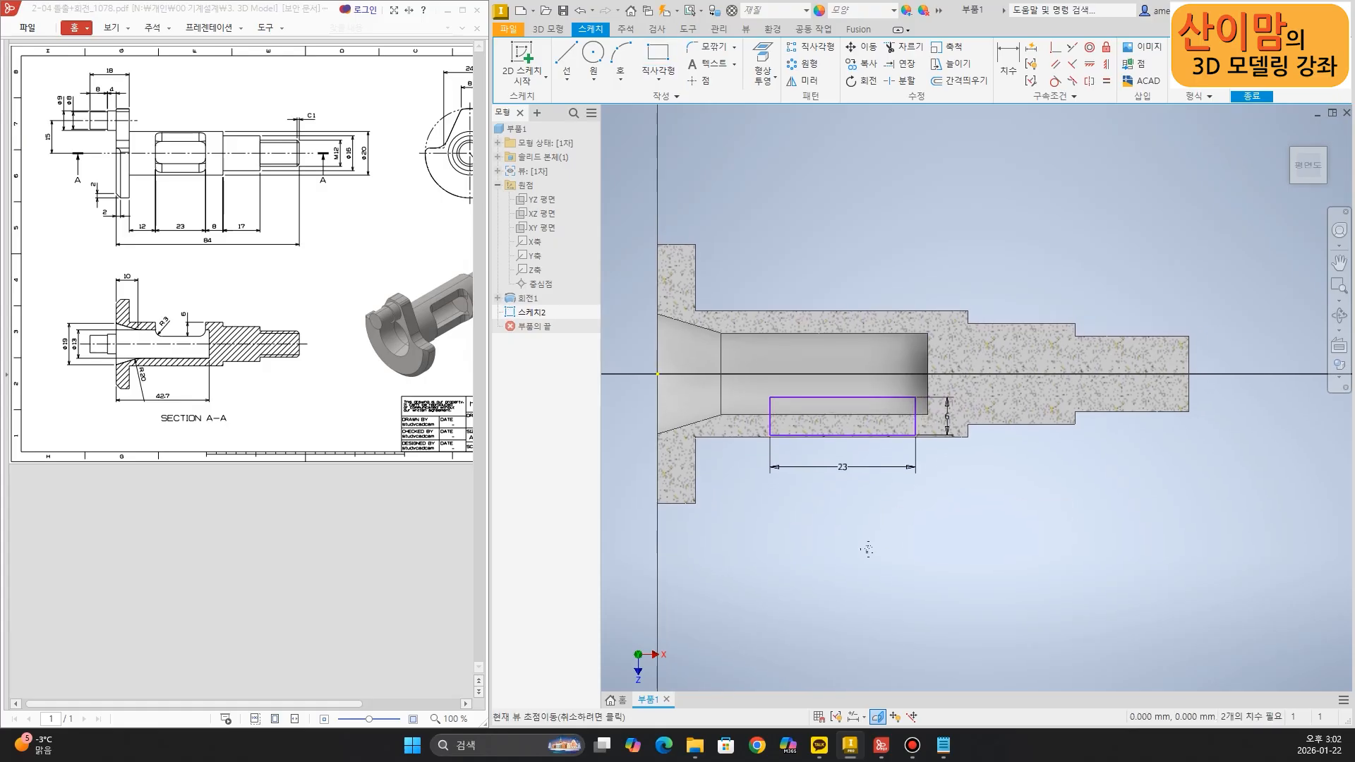
pyautogui.click(1008, 65)
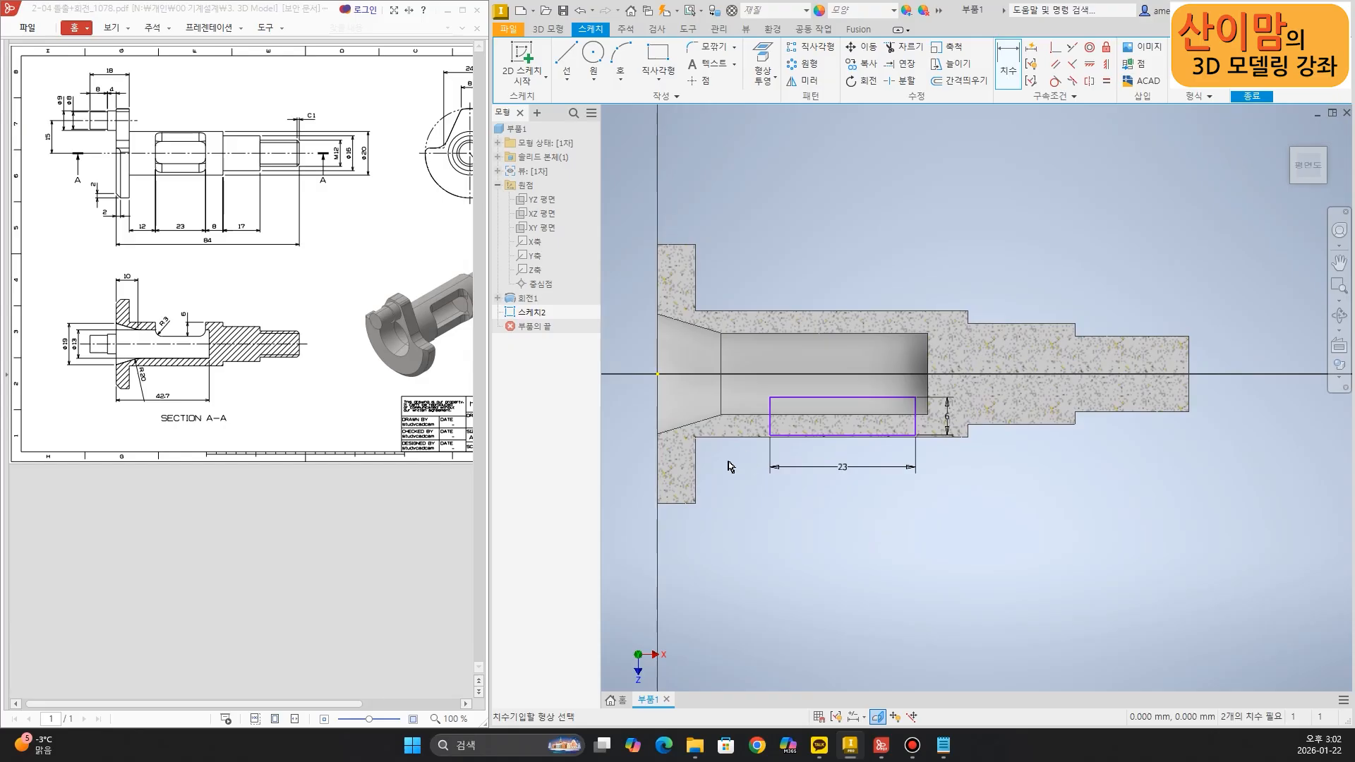
pyautogui.click(696, 473)
pyautogui.click(770, 413)
pyautogui.click(748, 519)
pyautogui.write('12')
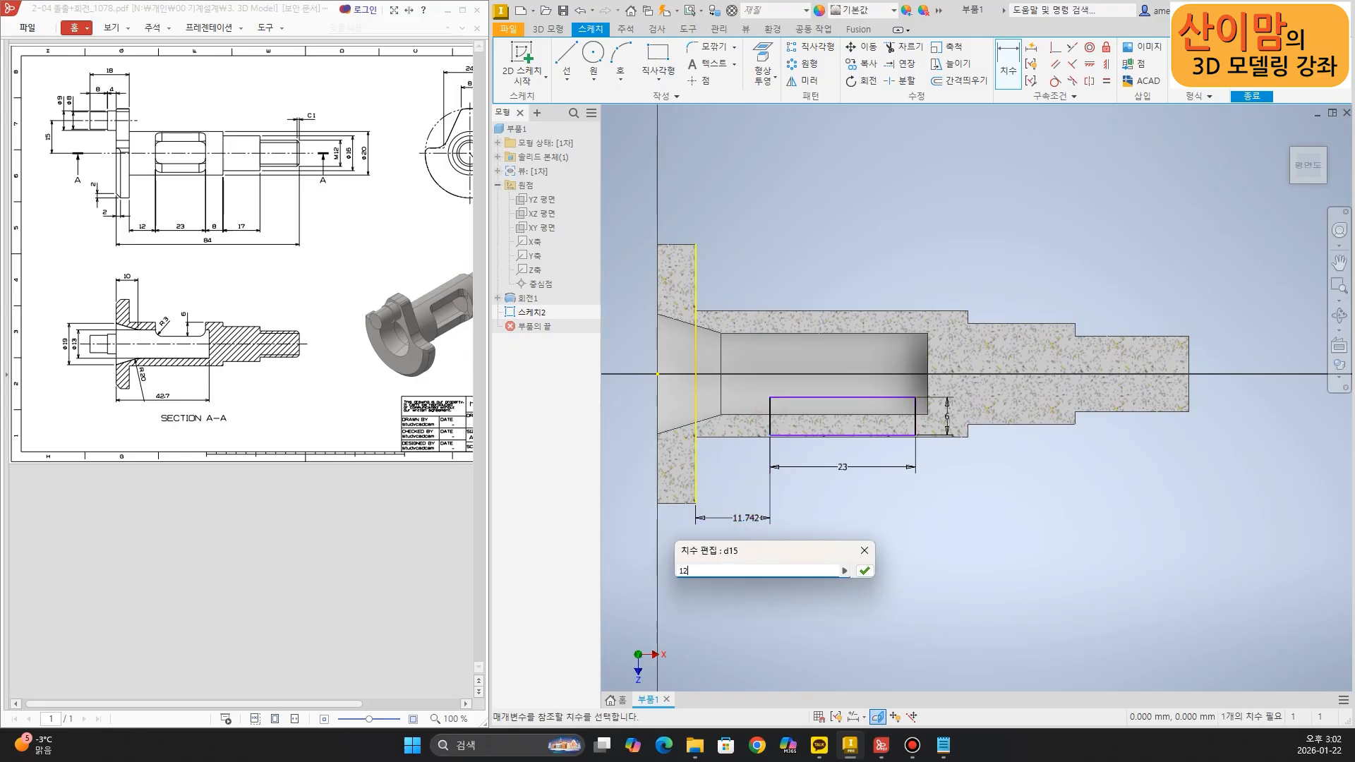
pyautogui.press('Return')
pyautogui.moveTo(144, 239)
pyautogui.mouseDown()
pyautogui.moveTo(121, 220)
pyautogui.moveTo(159, 226)
pyautogui.moveTo(135, 243)
pyautogui.moveTo(158, 219)
pyautogui.moveTo(181, 242)
pyautogui.mouseUp()
pyautogui.moveTo(189, 334); pyautogui.dragTo(210, 327)
pyautogui.press('Escape')
pyautogui.press('Escape')
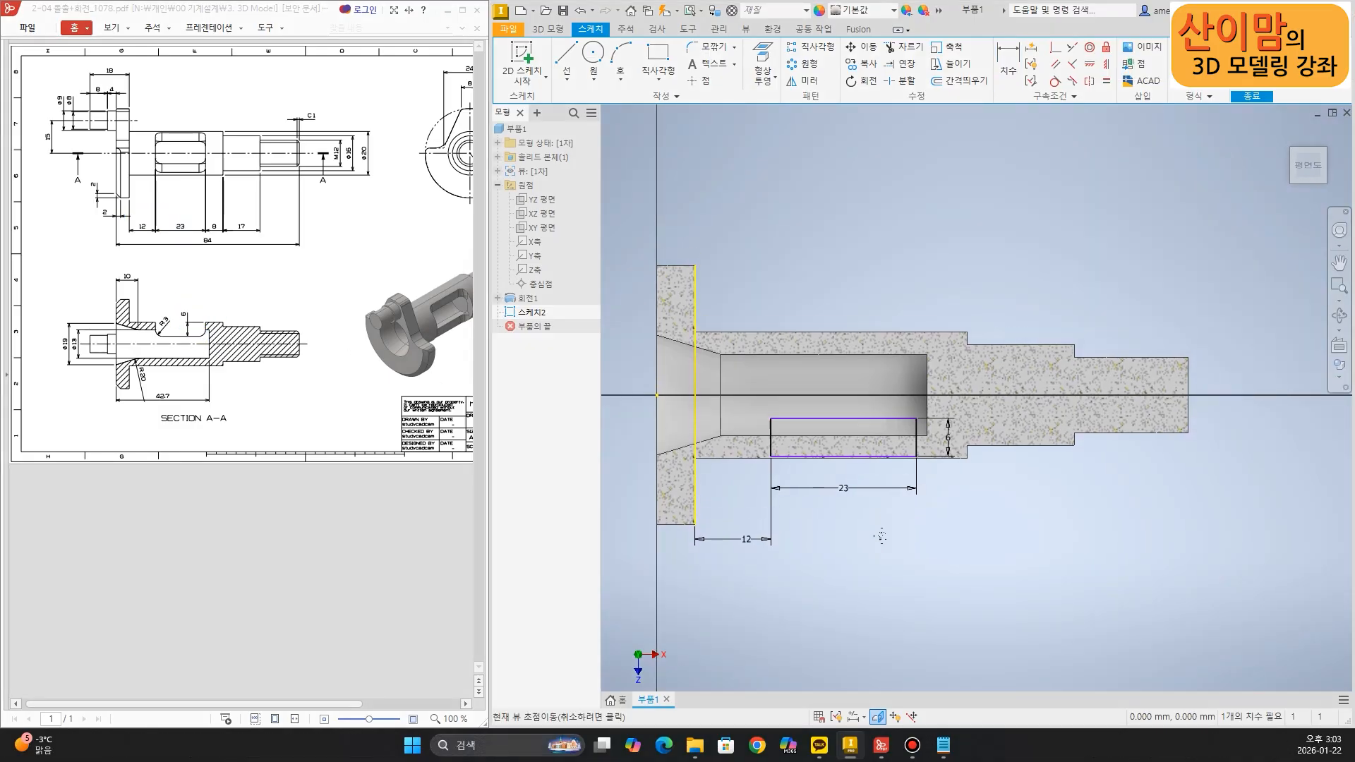
# Shift the pocket rectangle slightly toward the centerline, separating its lower line from the shaft's outer edge
pyautogui.moveTo(860, 419)
pyautogui.keyDown('ctrl'); pyautogui.mouseDown()
pyautogui.moveTo(844, 347)
pyautogui.moveTo(852, 415)
pyautogui.mouseUp(); pyautogui.keyUp('ctrl')
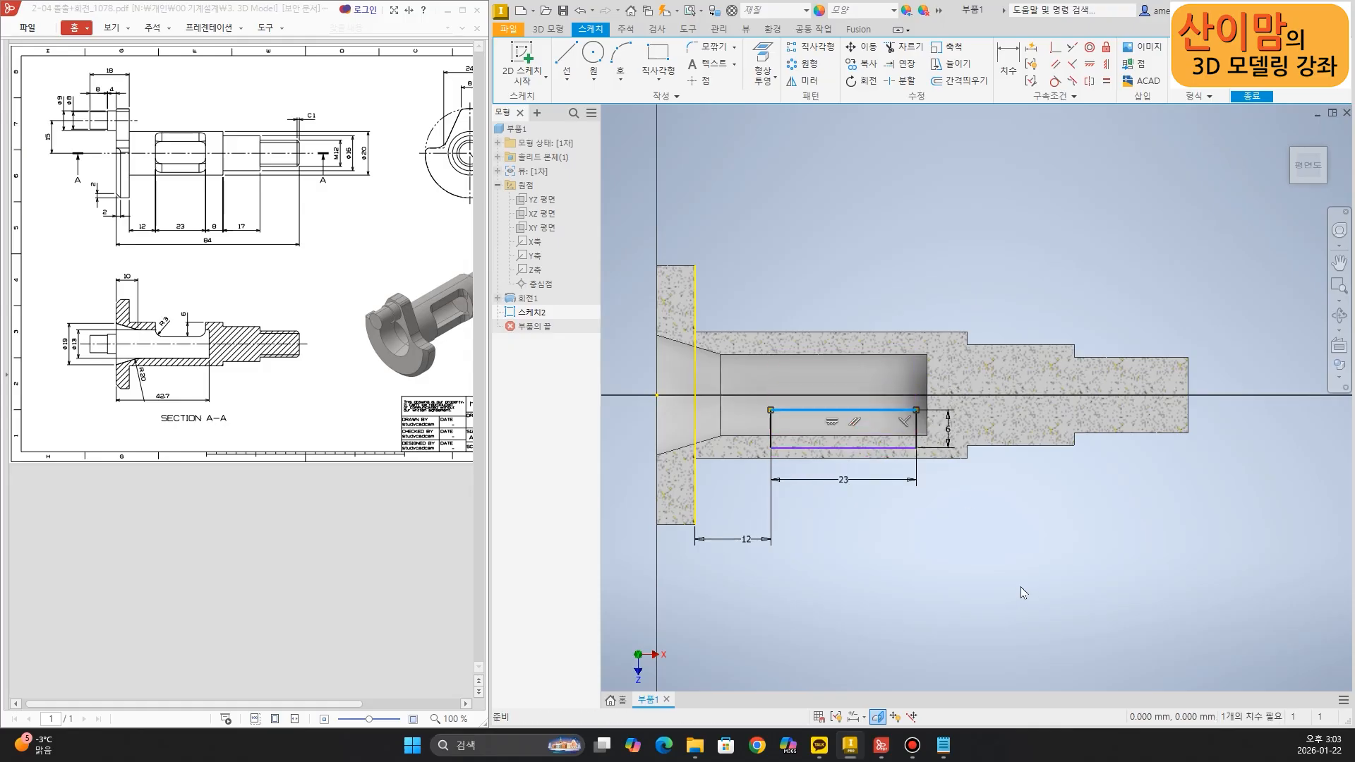
pyautogui.scroll(-3, 772, 427)
pyautogui.scroll(5, 764, 485)
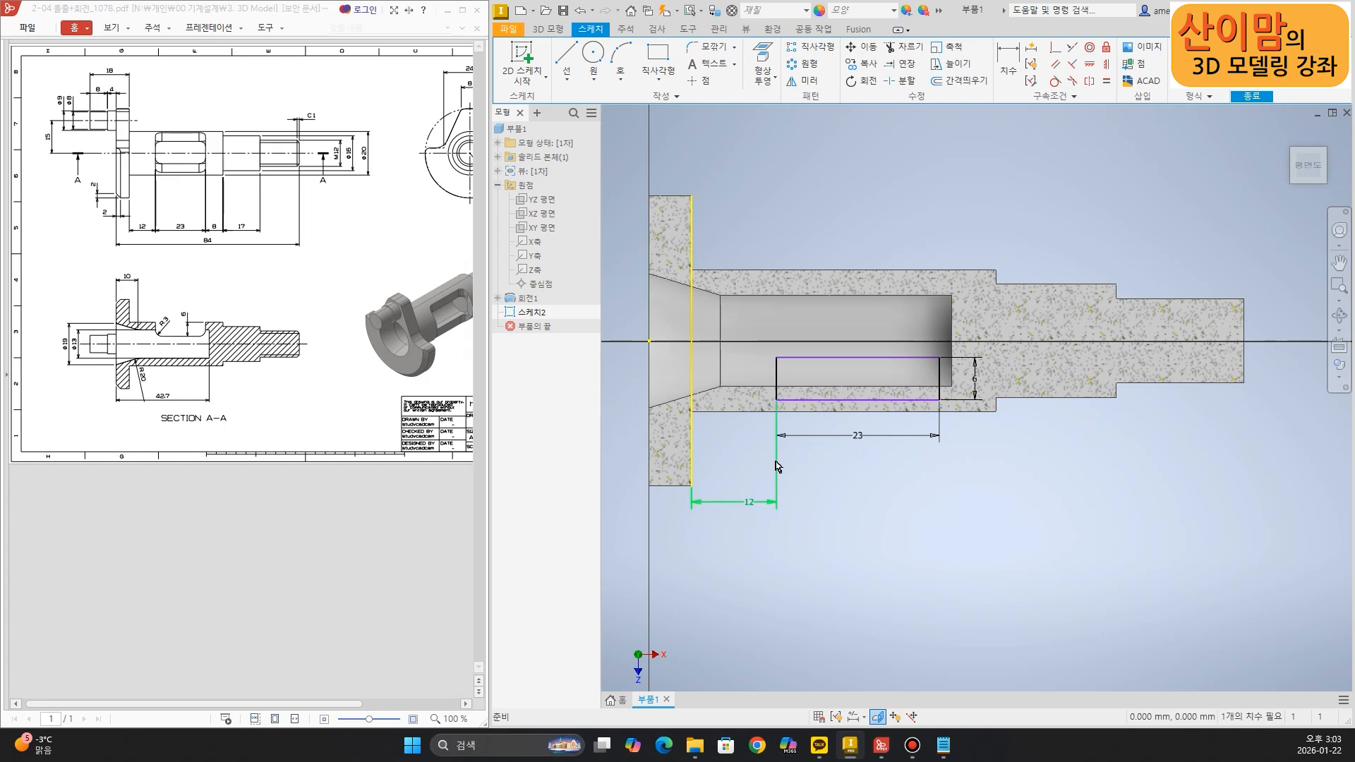
pyautogui.moveTo(789, 379); pyautogui.dragTo(857, 376)
pyautogui.moveTo(800, 356); pyautogui.dragTo(853, 356)
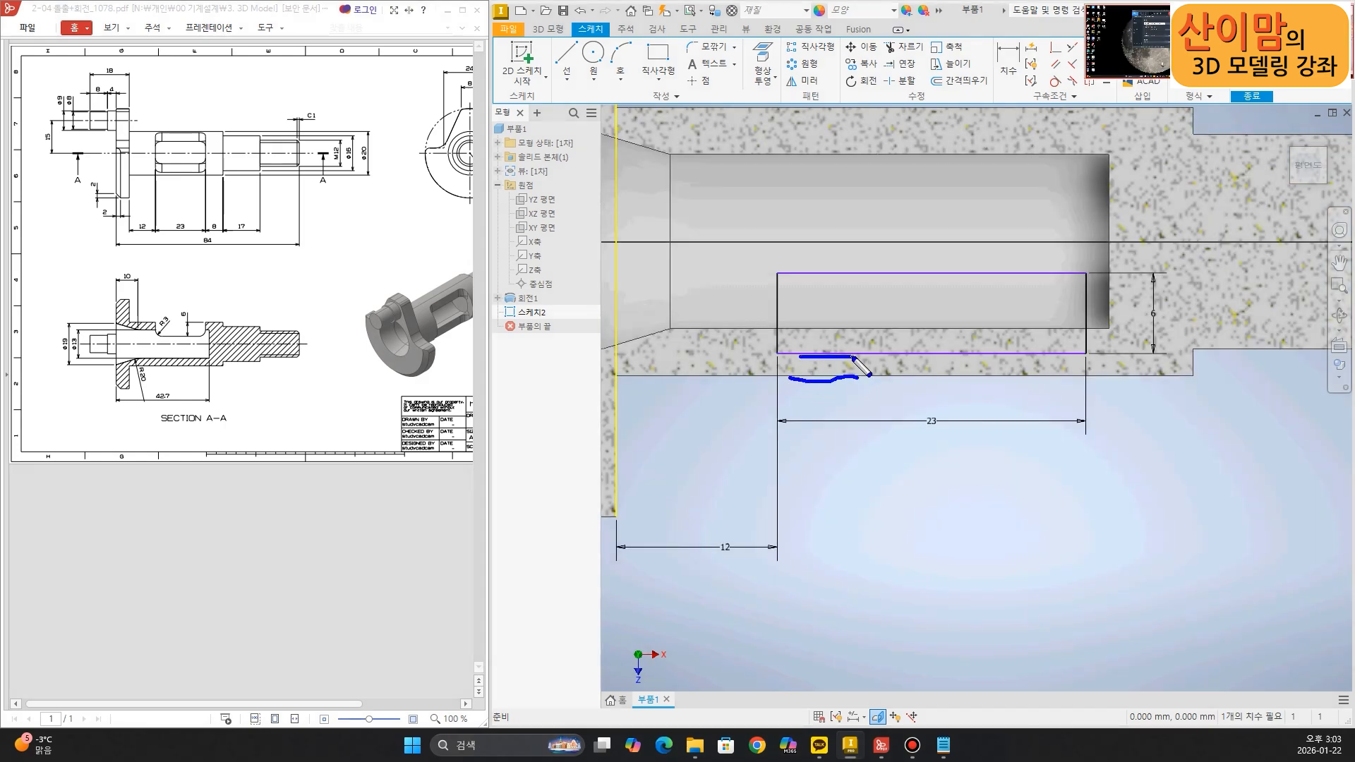
pyautogui.rightClick(892, 499)
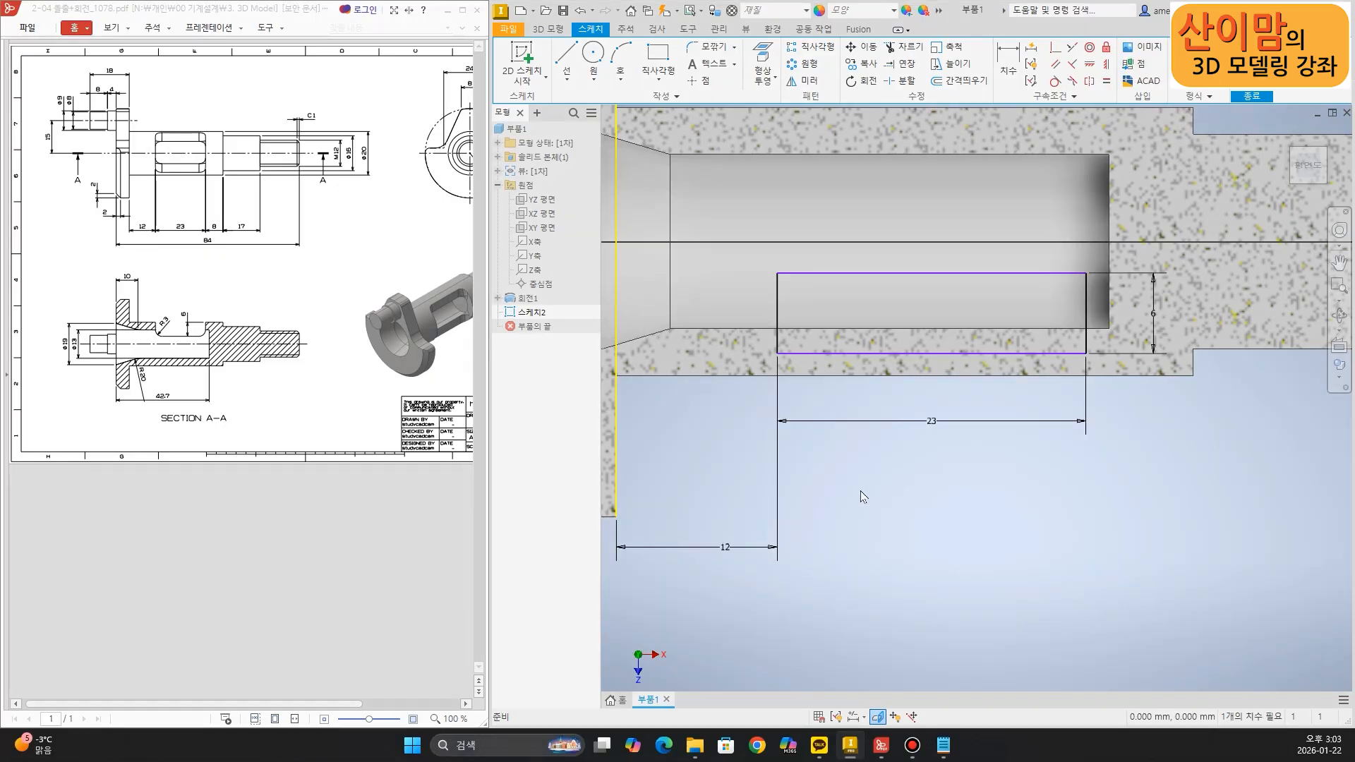
pyautogui.scroll(3, 862, 491)
pyautogui.scroll(-5, 862, 492)
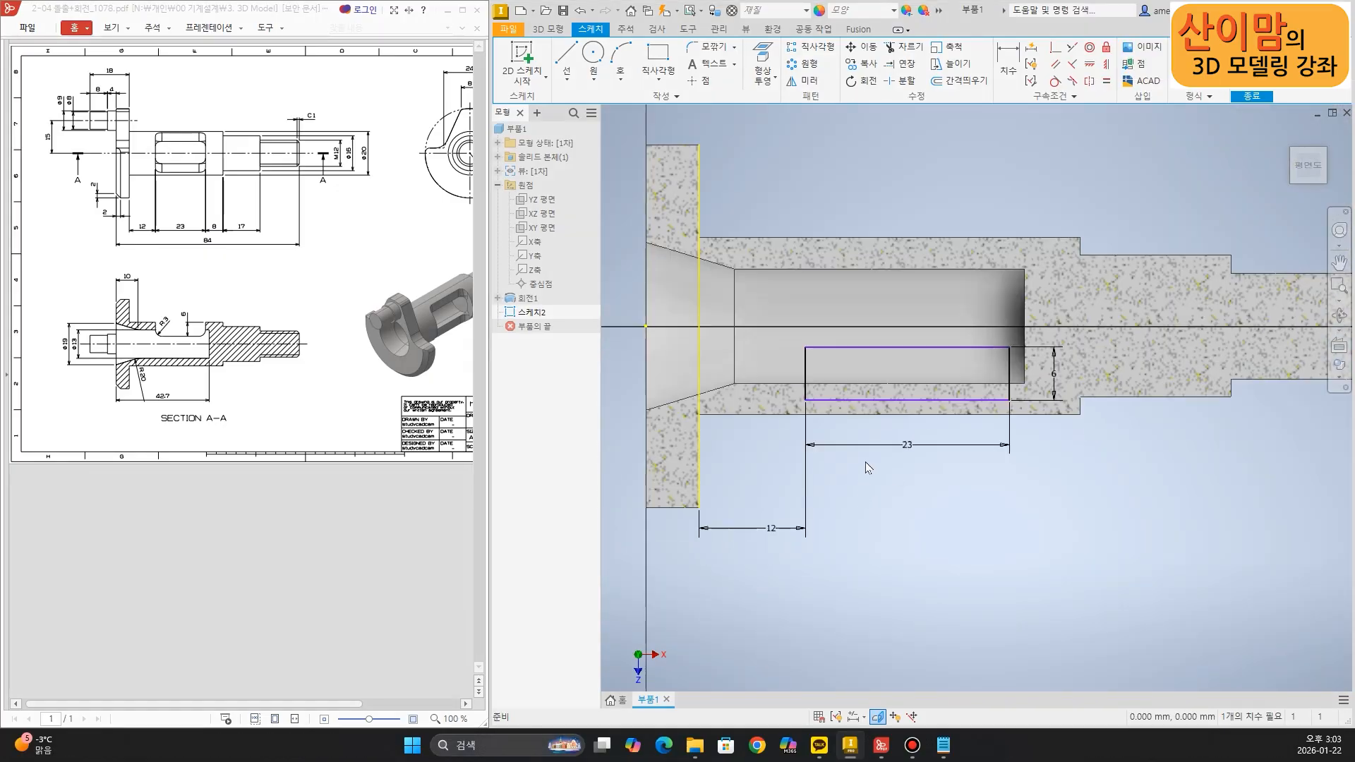
# Project the lower outer edge of the shaft's 20 mm diameter section into the pocket sketch
pyautogui.click(1073, 48)
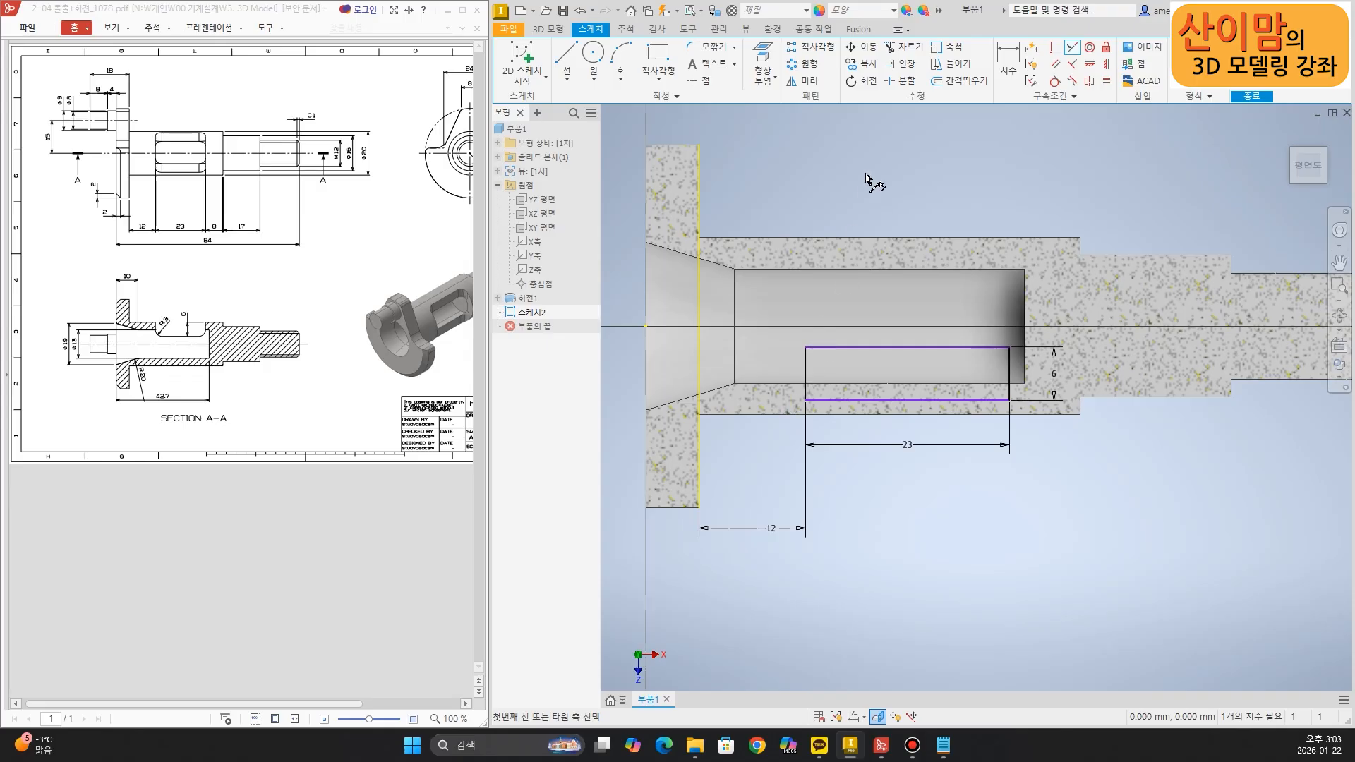
pyautogui.click(762, 58)
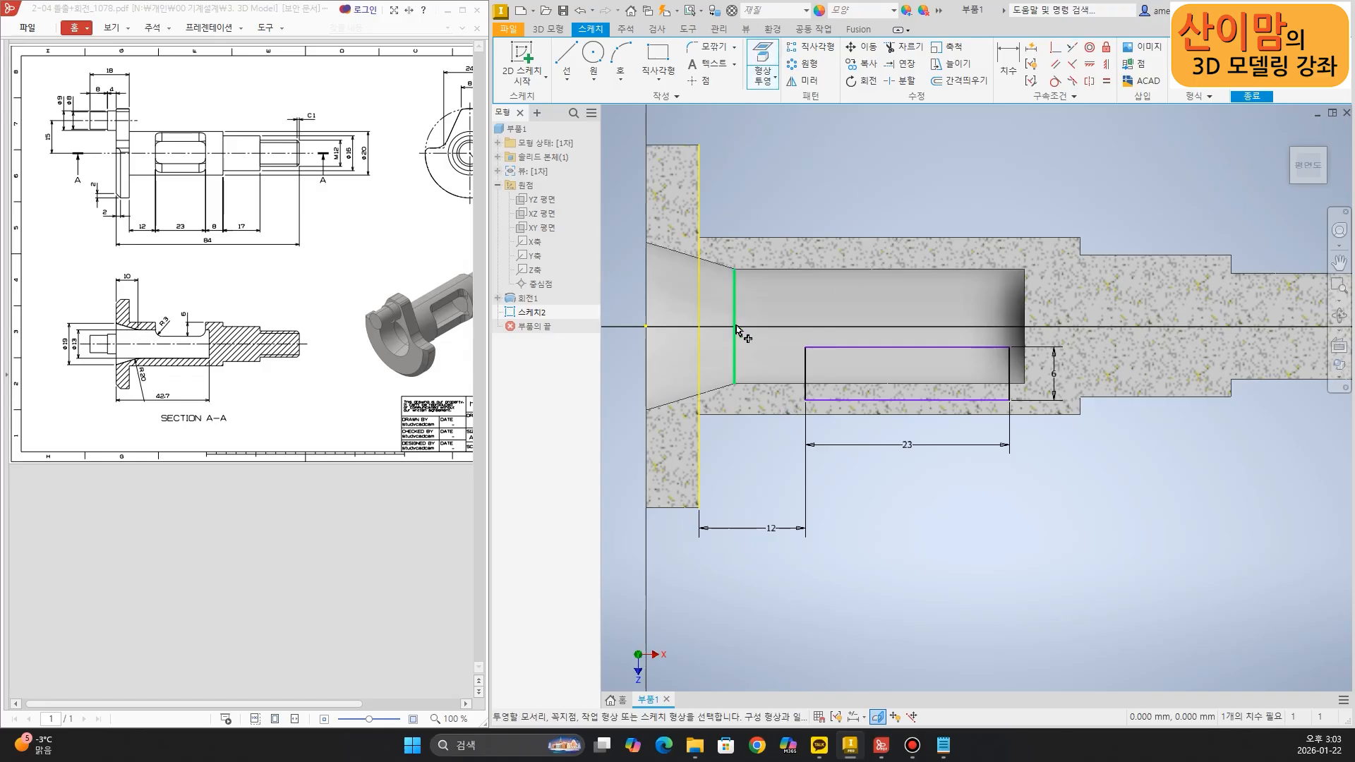
pyautogui.click(759, 417)
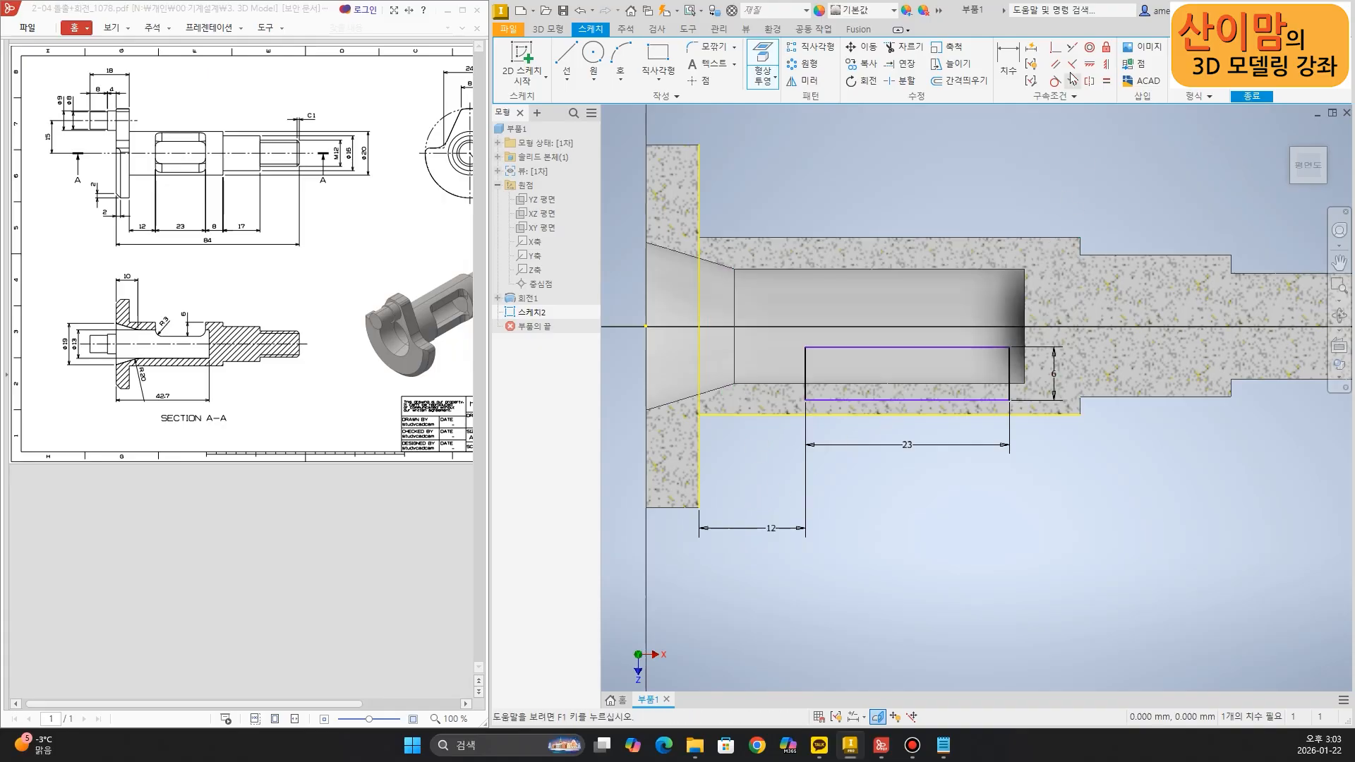
# Constrain the midpoint of the pocket rectangle's lower line coincident with the projected shaft edge, and finish the sketch
pyautogui.click(1055, 46)
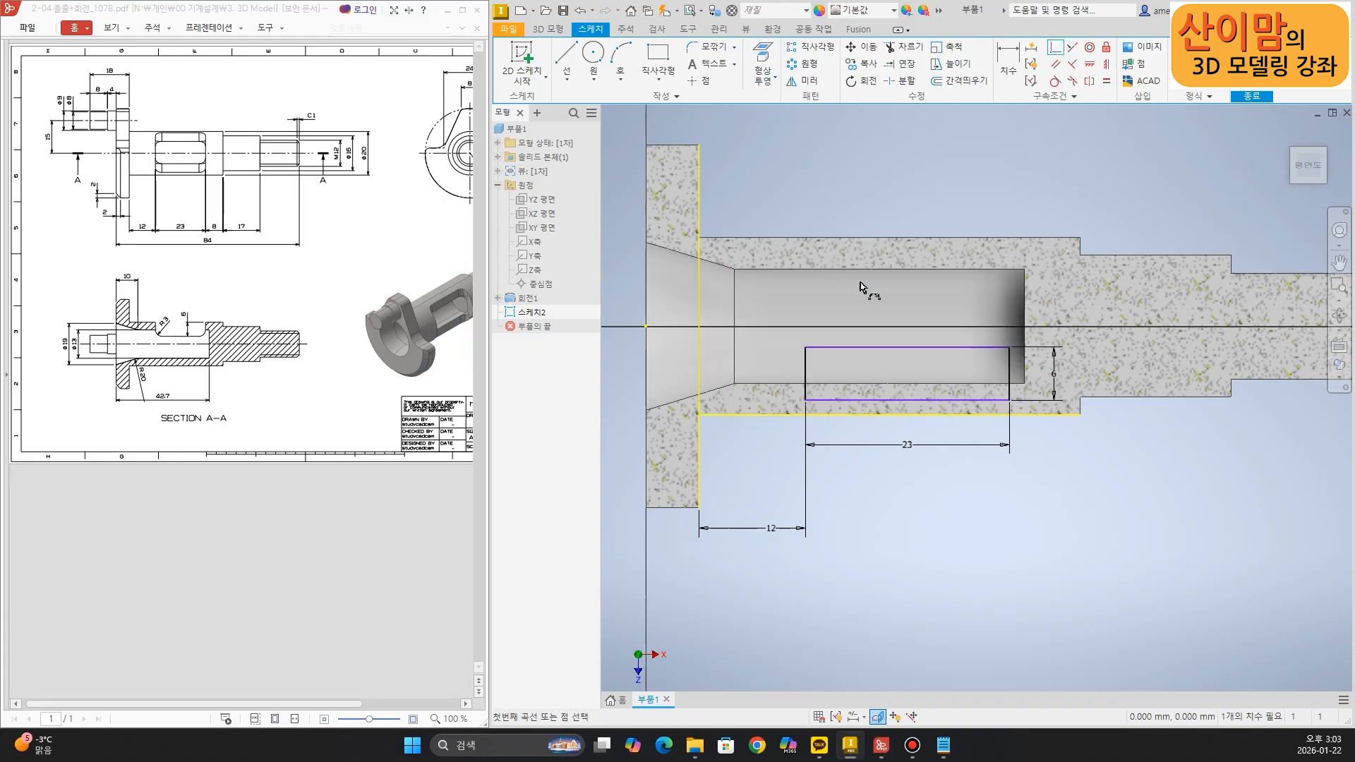
pyautogui.click(908, 400)
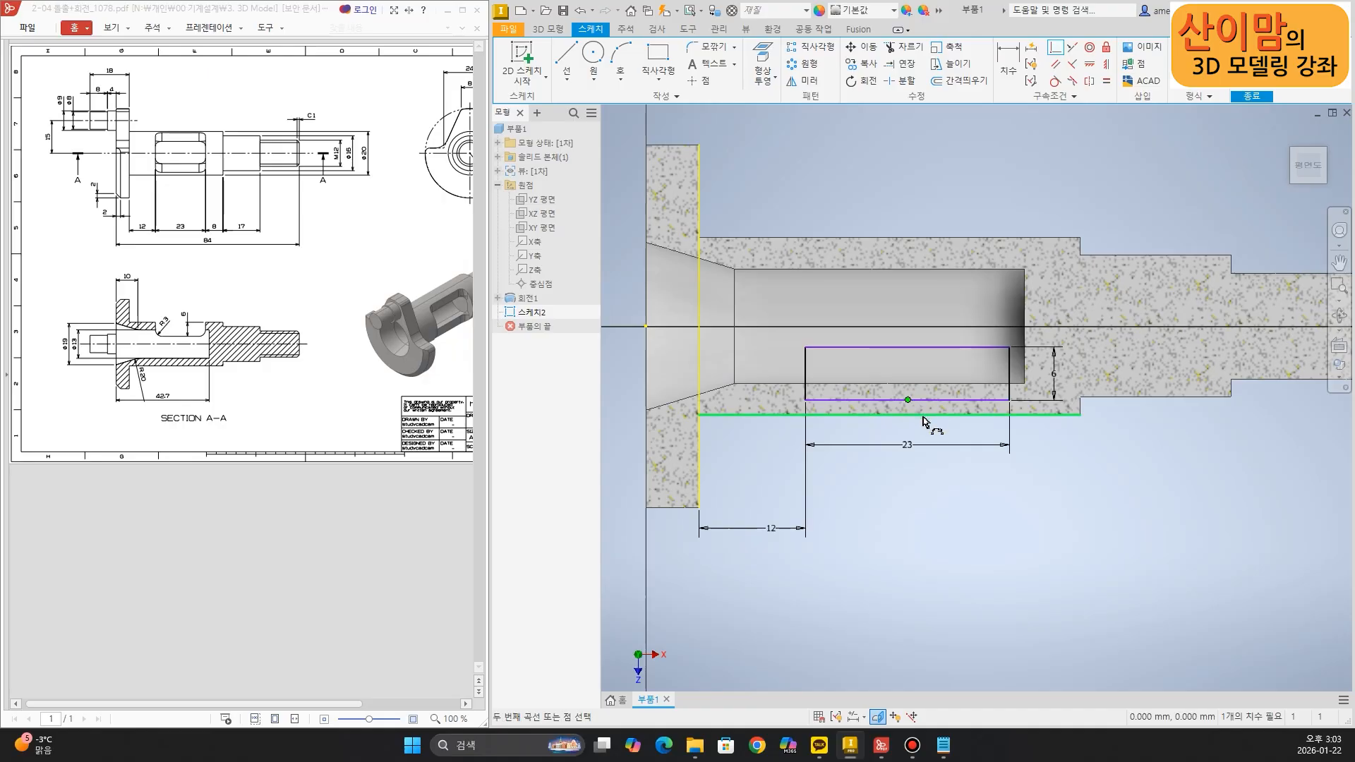
pyautogui.click(923, 416)
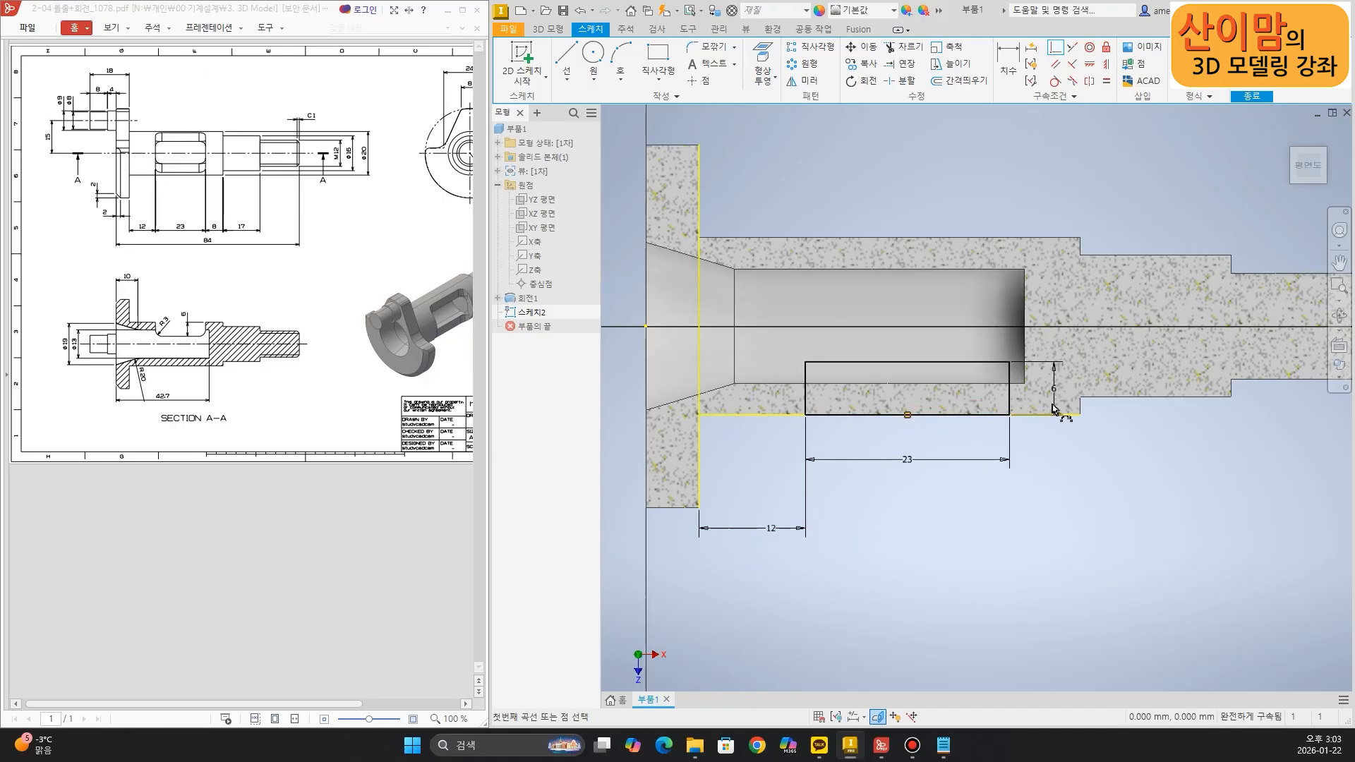
pyautogui.moveTo(931, 522); pyautogui.dragTo(930, 508, button='middle')
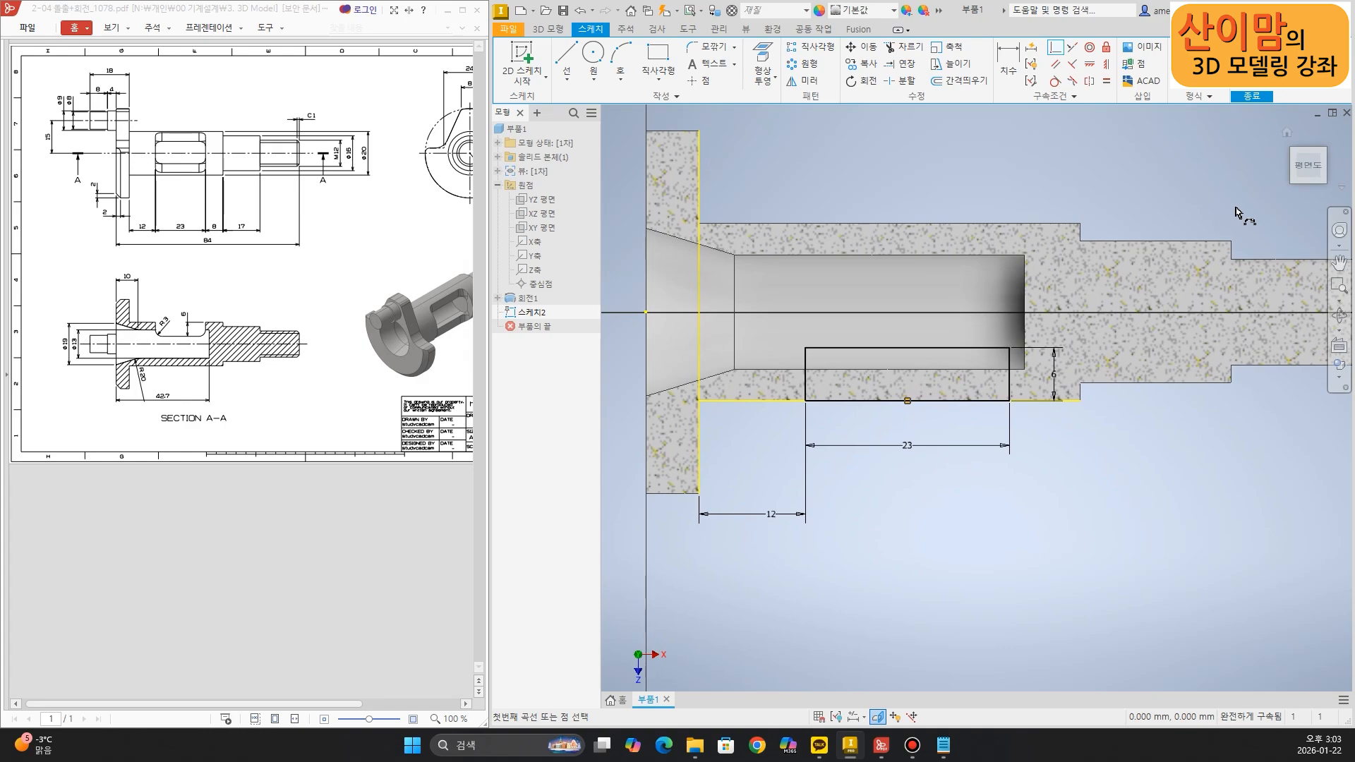
pyautogui.click(1251, 63)
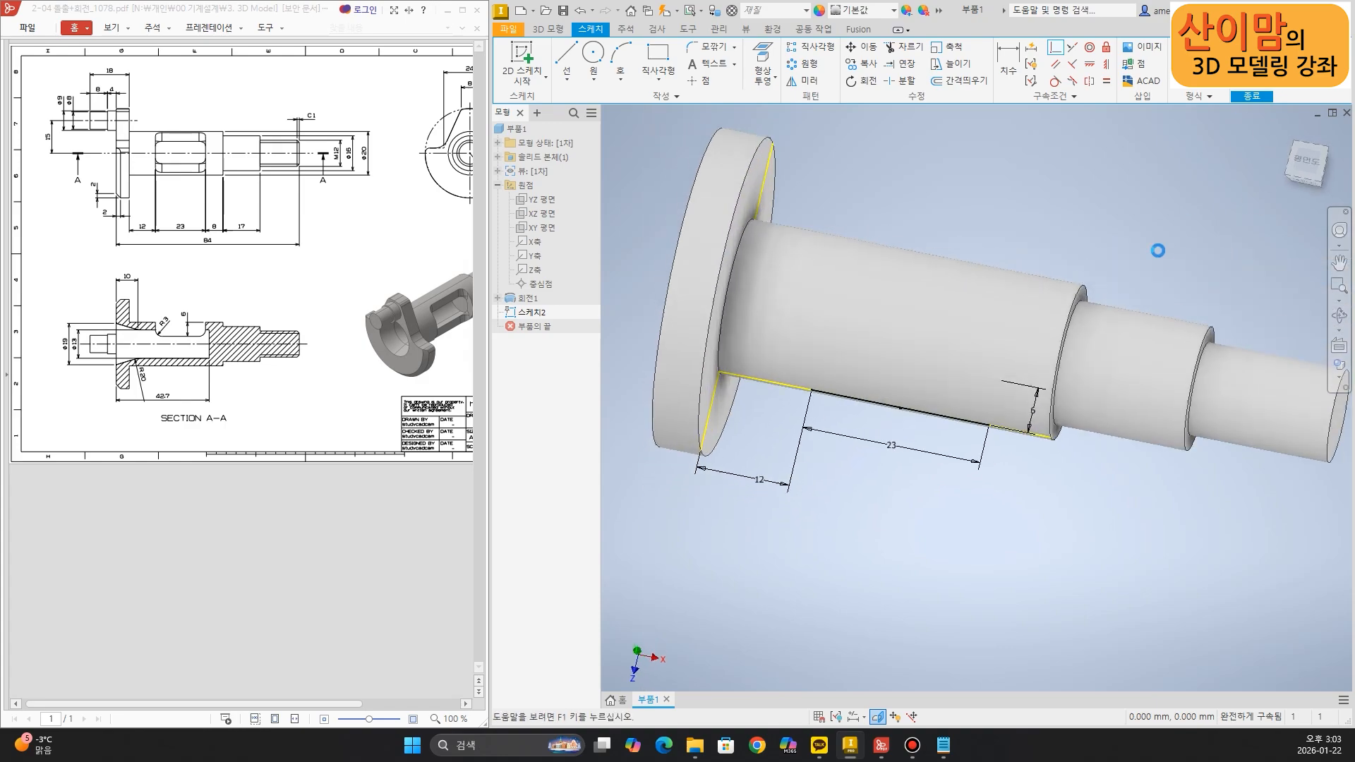
# Extrude the pocket rectangle as a symmetric cut through all of the shaft
pyautogui.click(561, 59)
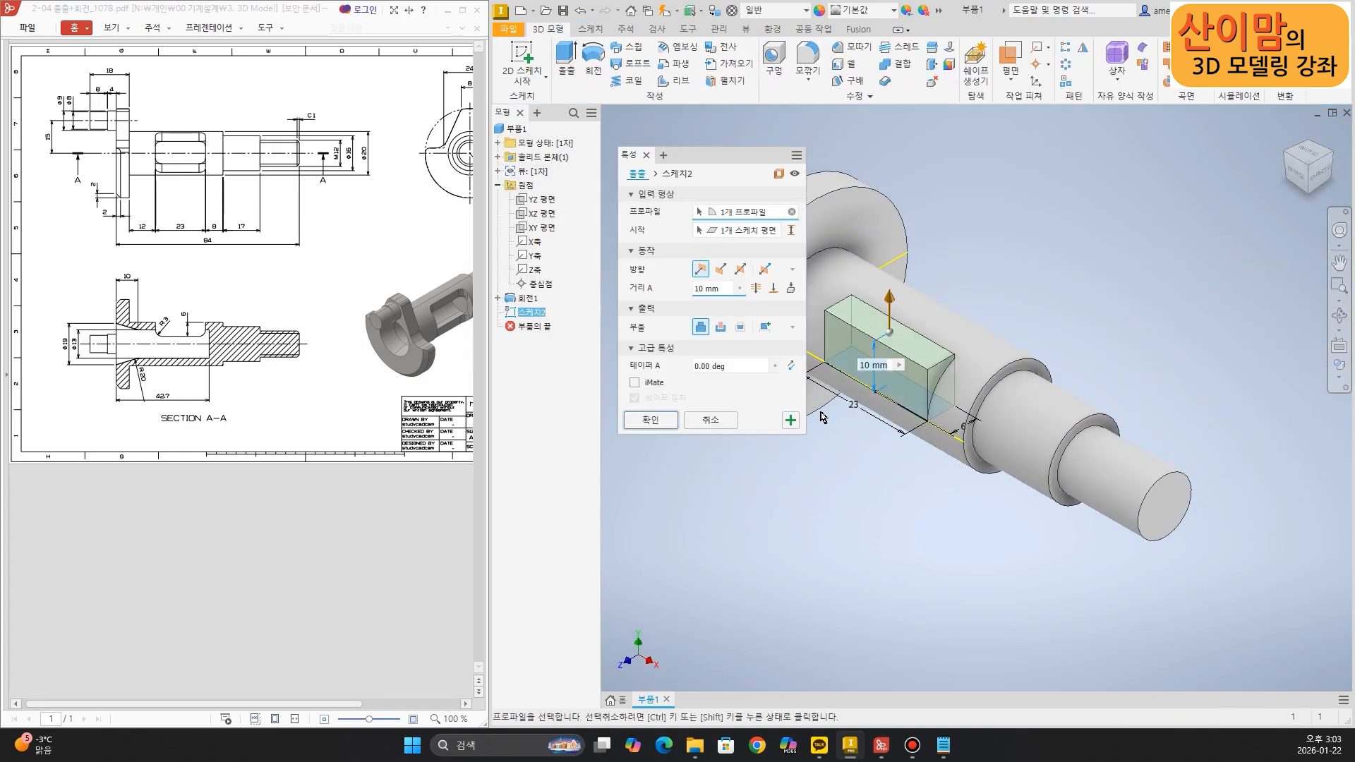
pyautogui.click(740, 268)
pyautogui.click(756, 288)
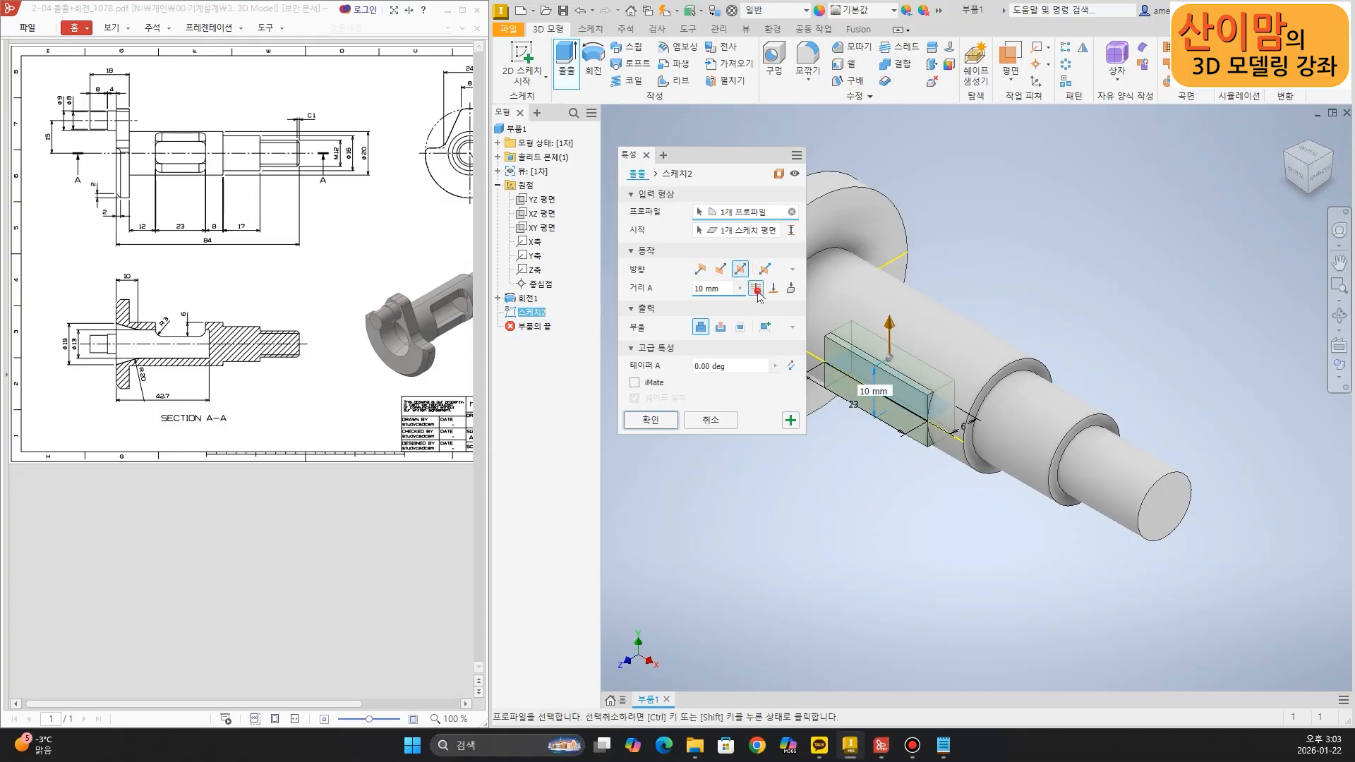
pyautogui.click(721, 327)
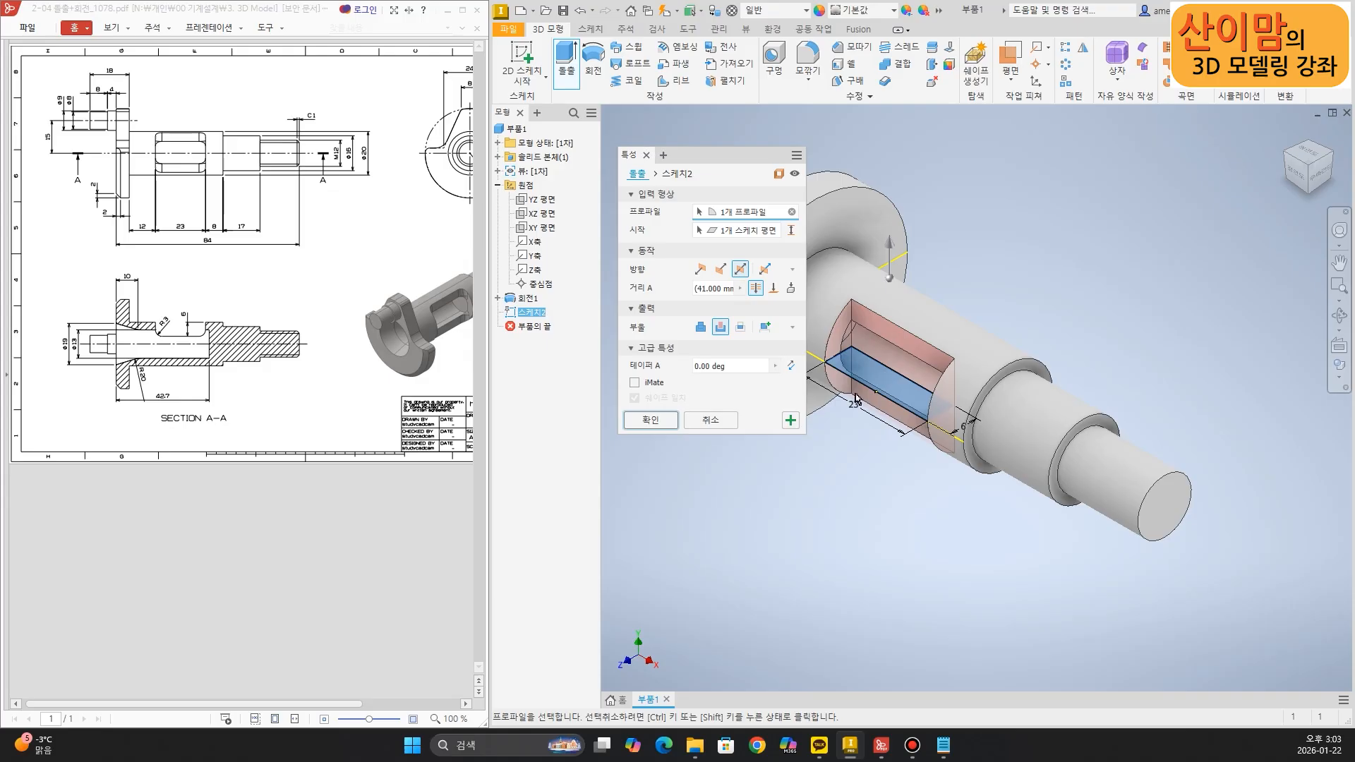
pyautogui.click(651, 421)
pyautogui.moveTo(781, 490); pyautogui.dragTo(784, 515, button='middle')
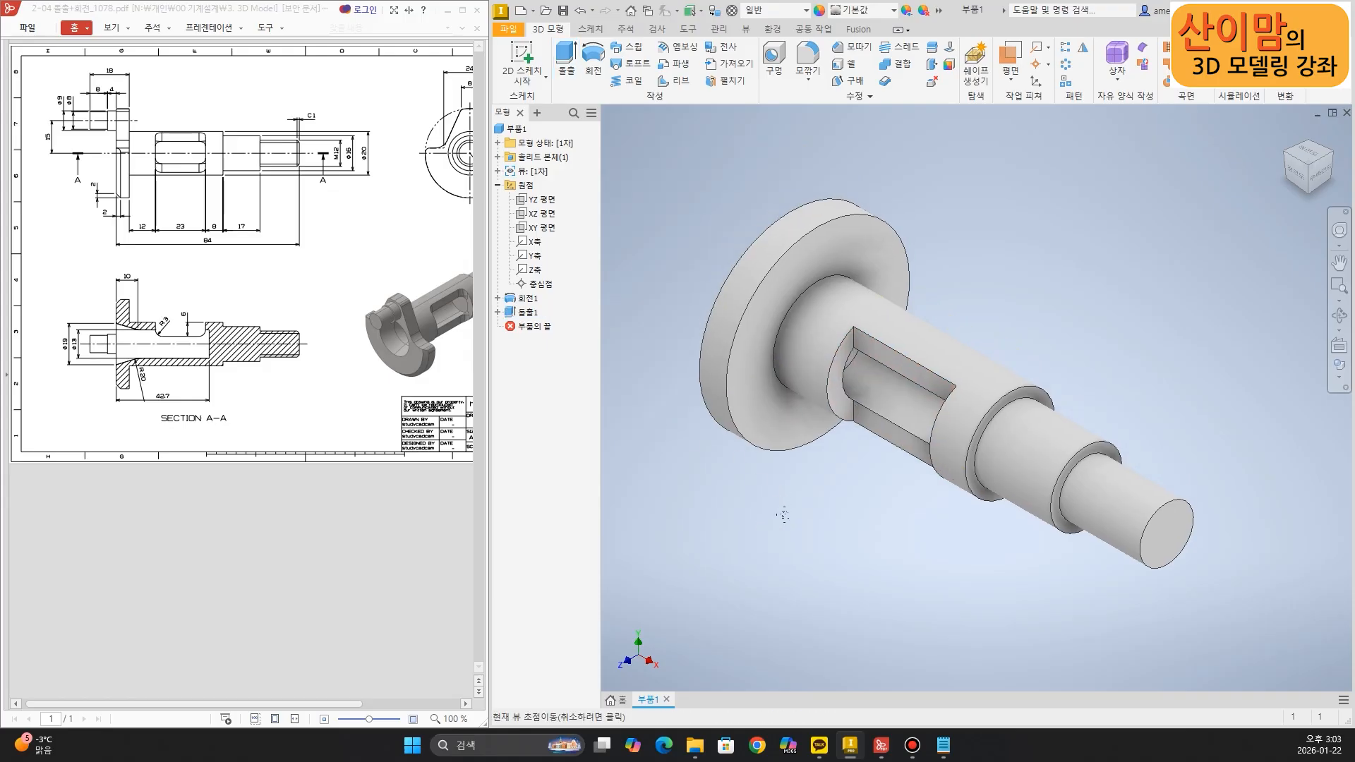
# Bring up the flange's end view in the PDF drawing, and start a sketch on the flange's shaft-side face with sliced graphics
pyautogui.click(527, 312)
pyautogui.moveTo(406, 296); pyautogui.dragTo(432, 361)
pyautogui.moveTo(395, 292); pyautogui.dragTo(351, 352)
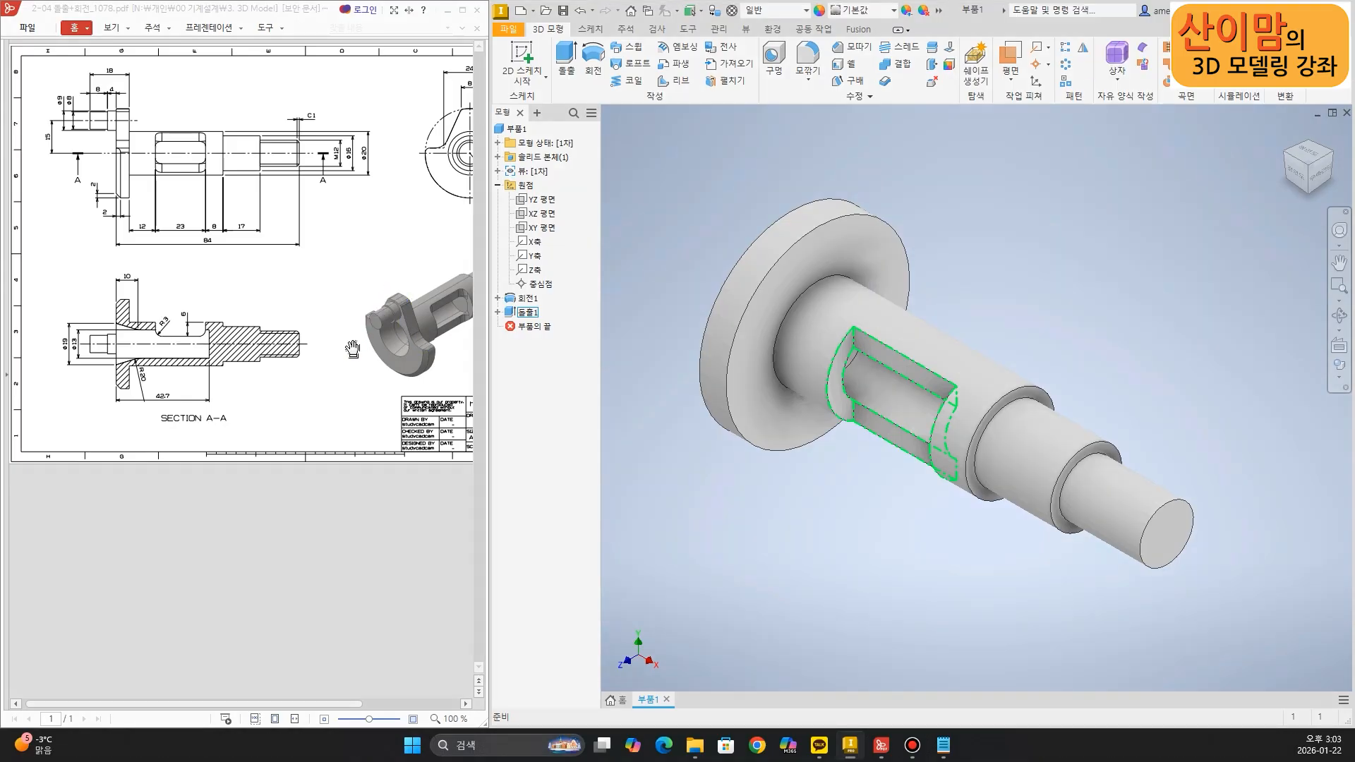
pyautogui.moveTo(206, 703); pyautogui.dragTo(303, 704)
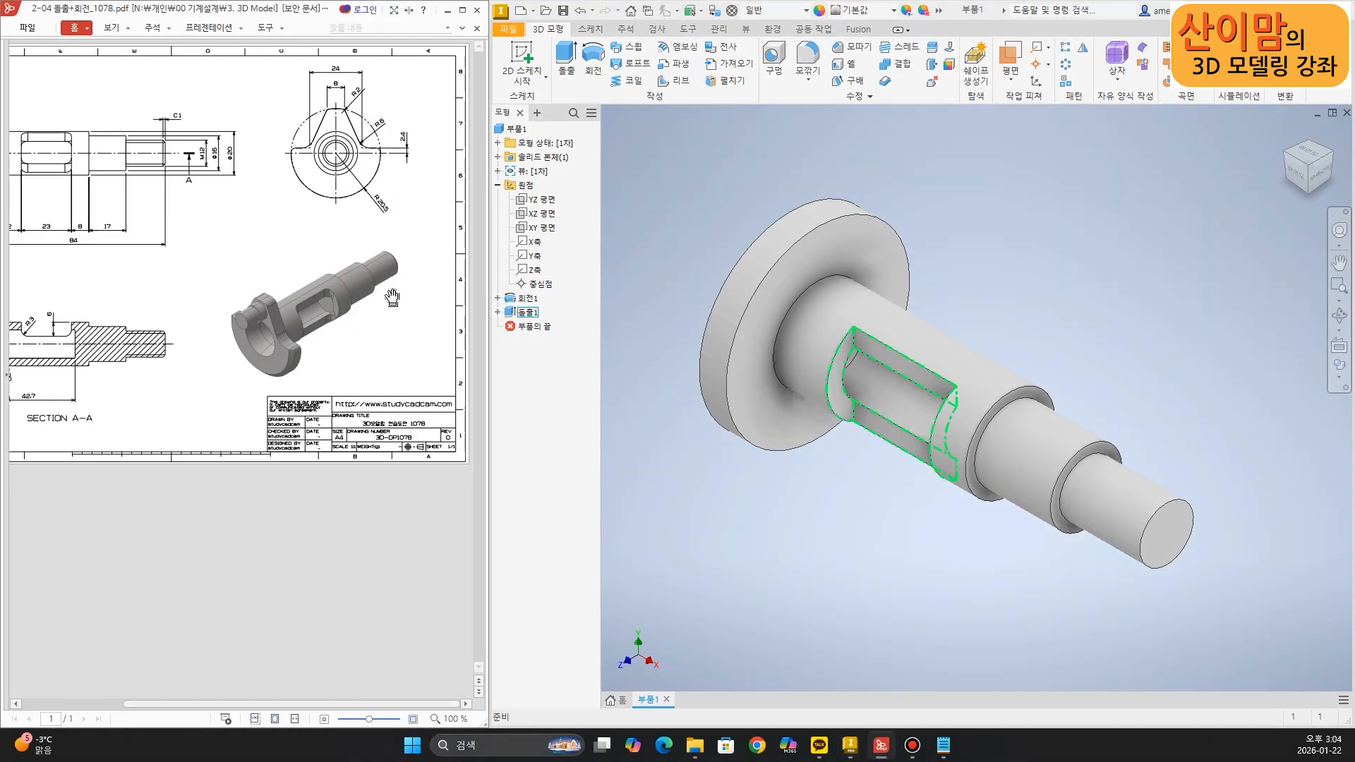
pyautogui.keyDown('ctrl'); pyautogui.scroll(3, 412, 122); pyautogui.keyUp('ctrl')
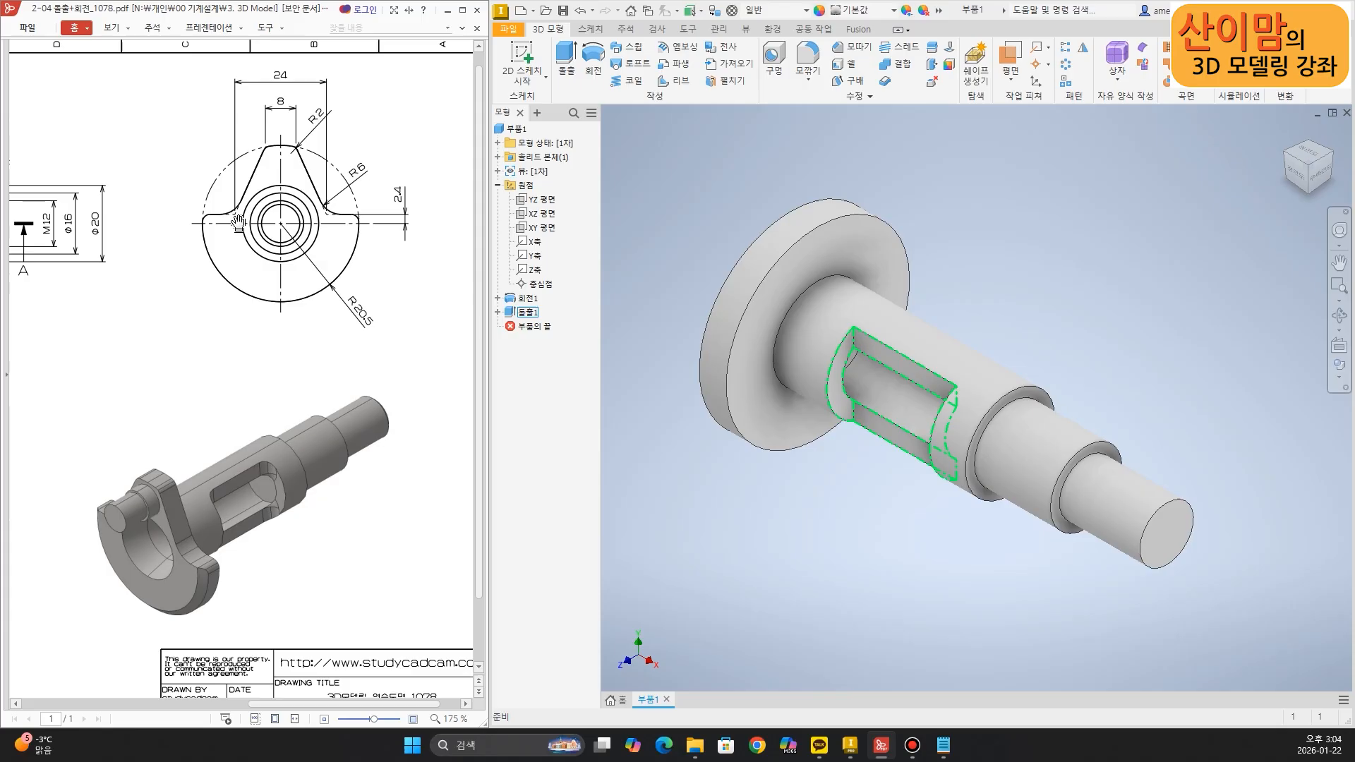
pyautogui.click(891, 153)
pyautogui.click(857, 262)
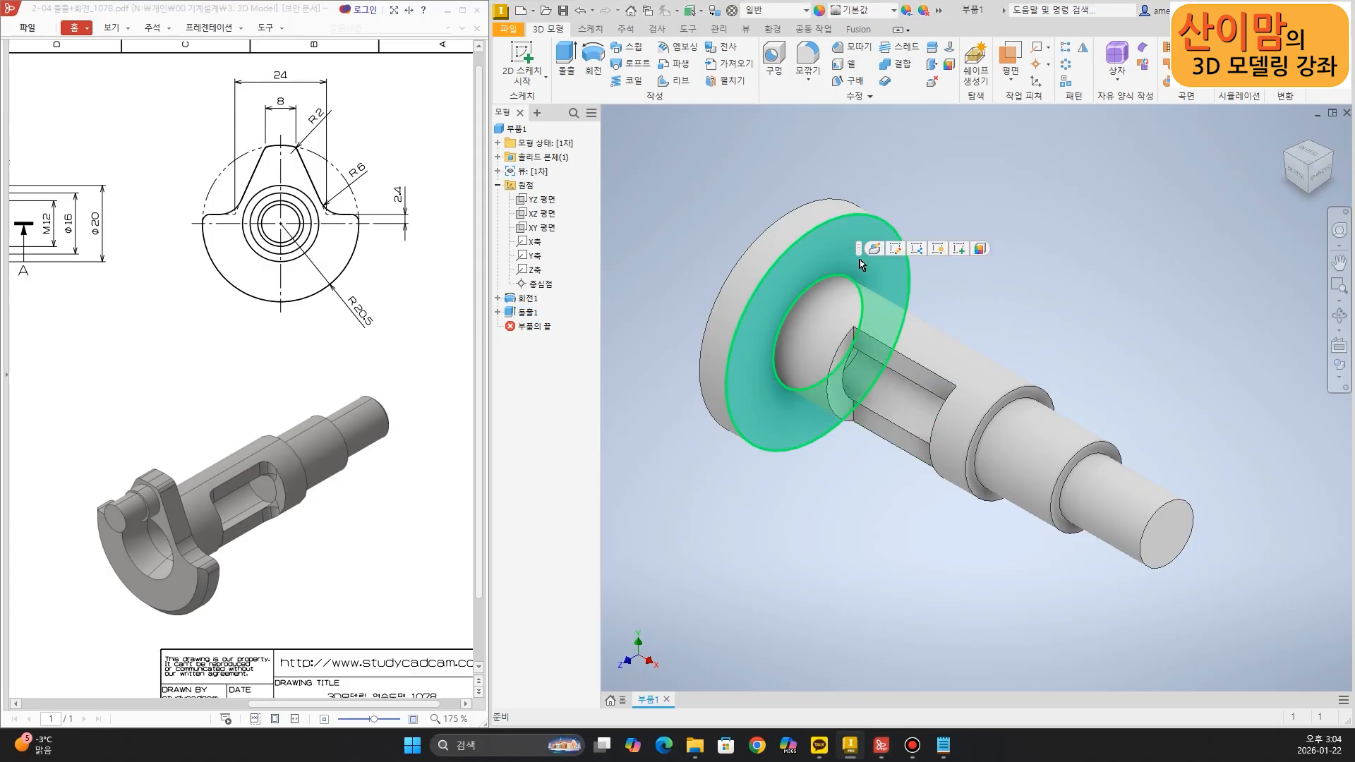
pyautogui.click(958, 248)
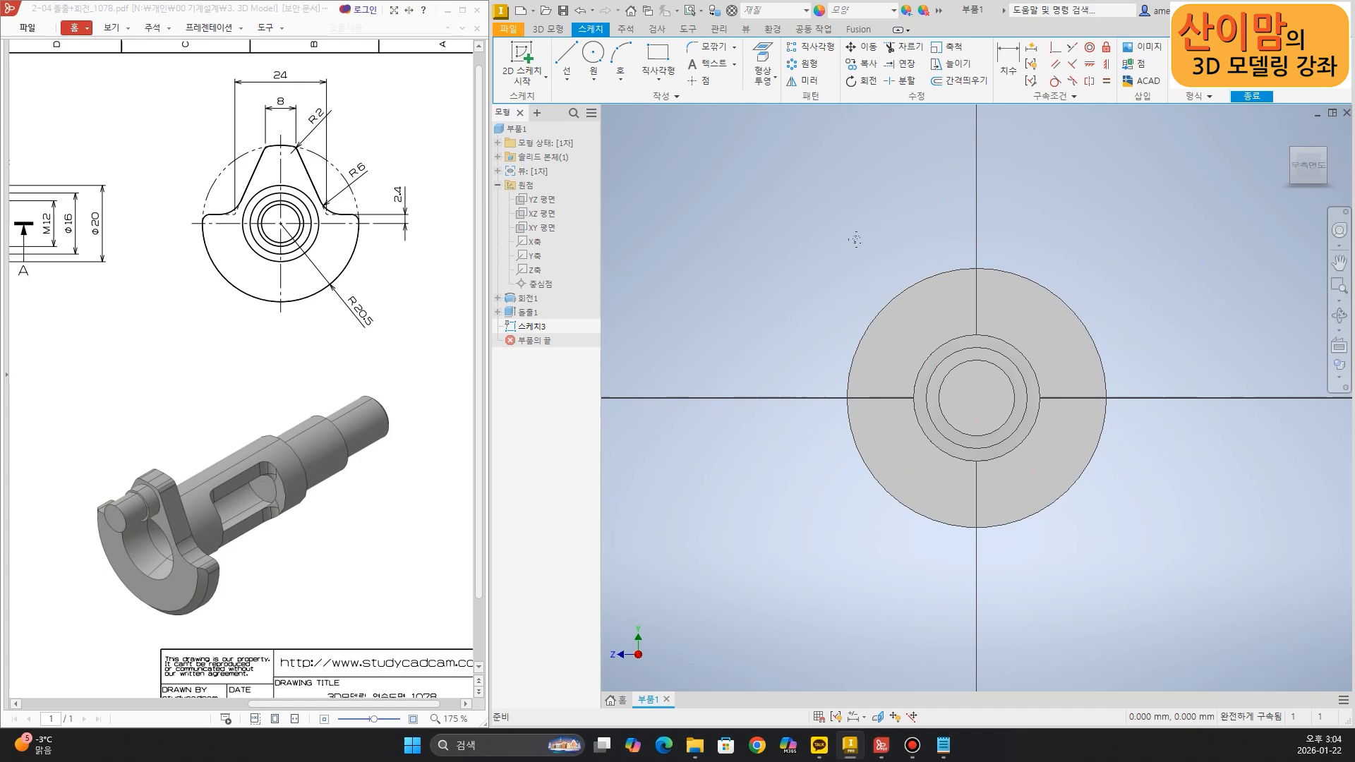
pyautogui.press('F7')
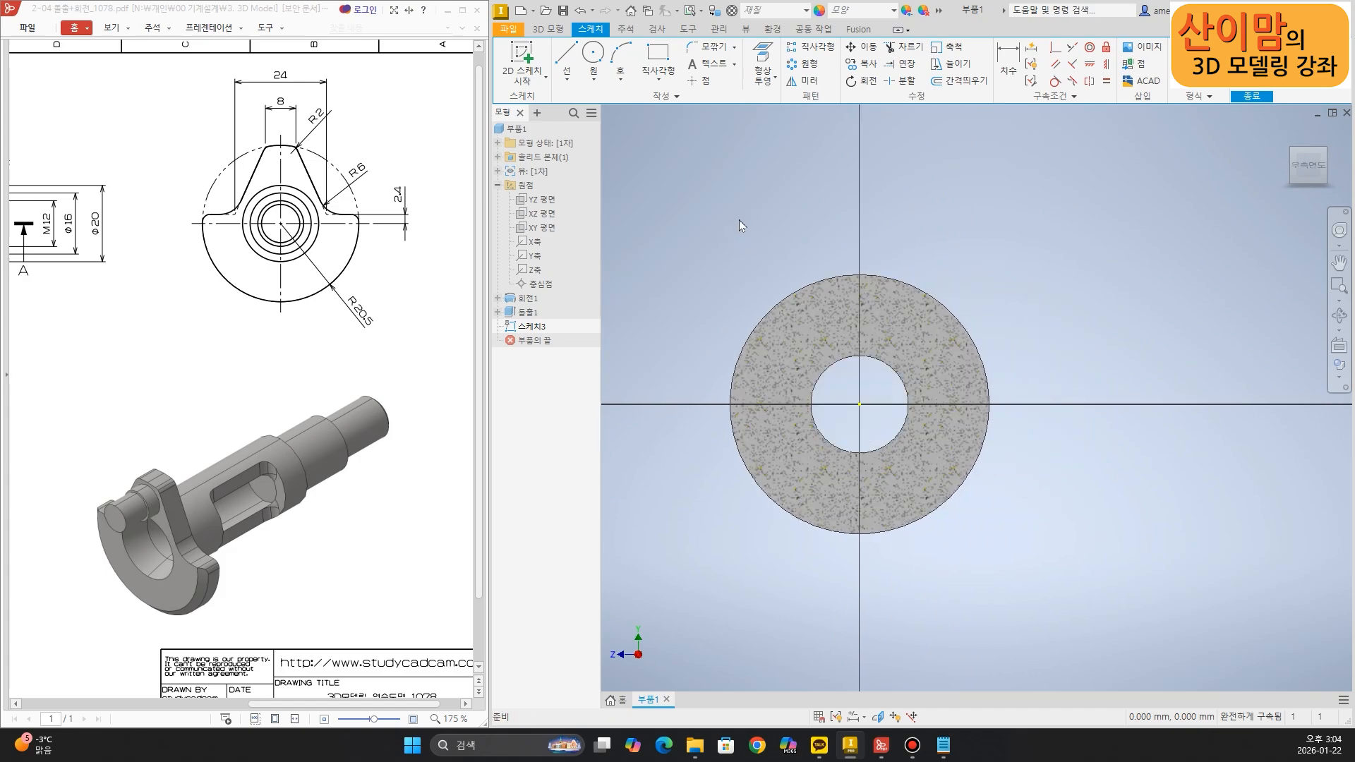
pyautogui.moveTo(822, 280)
pyautogui.mouseDown()
pyautogui.moveTo(809, 374)
pyautogui.moveTo(730, 383)
pyautogui.mouseUp()
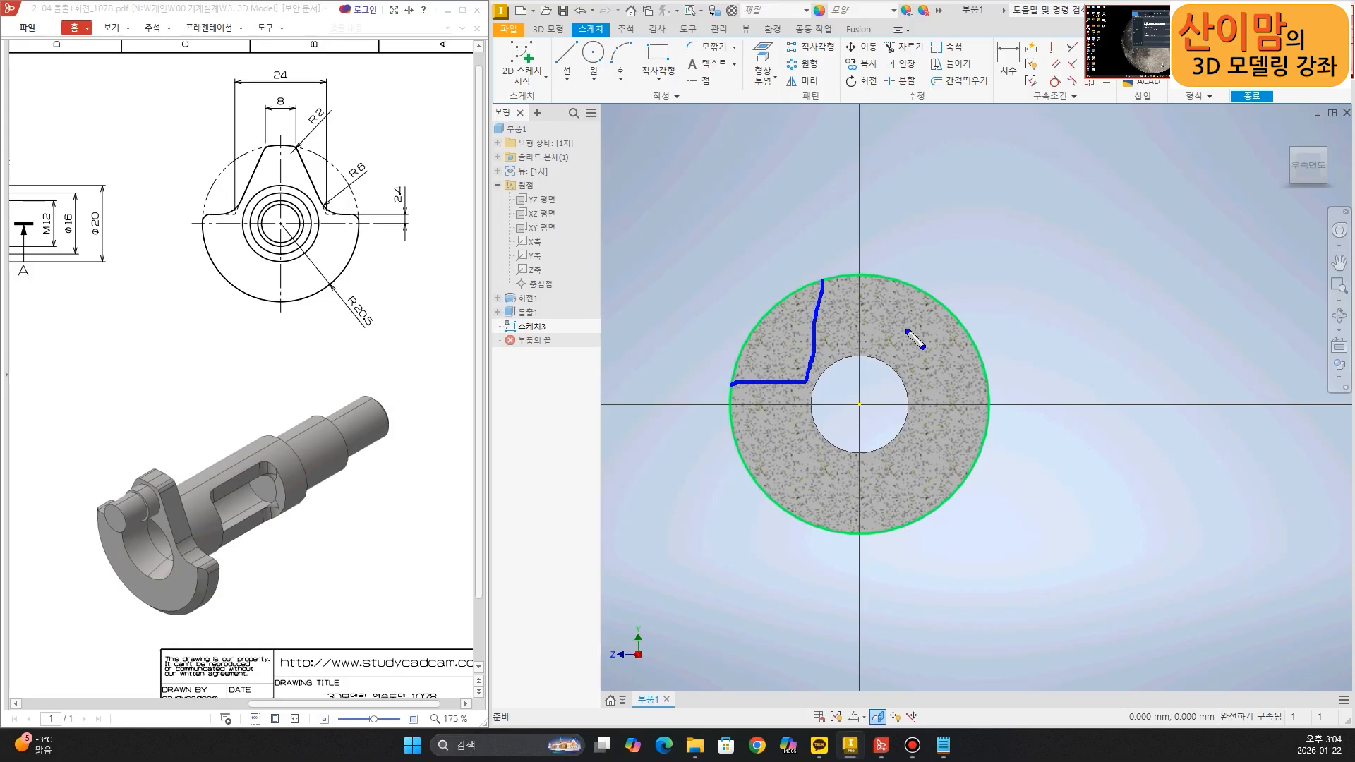
pyautogui.moveTo(825, 102)
pyautogui.mouseDown()
pyautogui.moveTo(783, 91)
pyautogui.moveTo(833, 70)
pyautogui.moveTo(821, 107)
pyautogui.mouseUp()
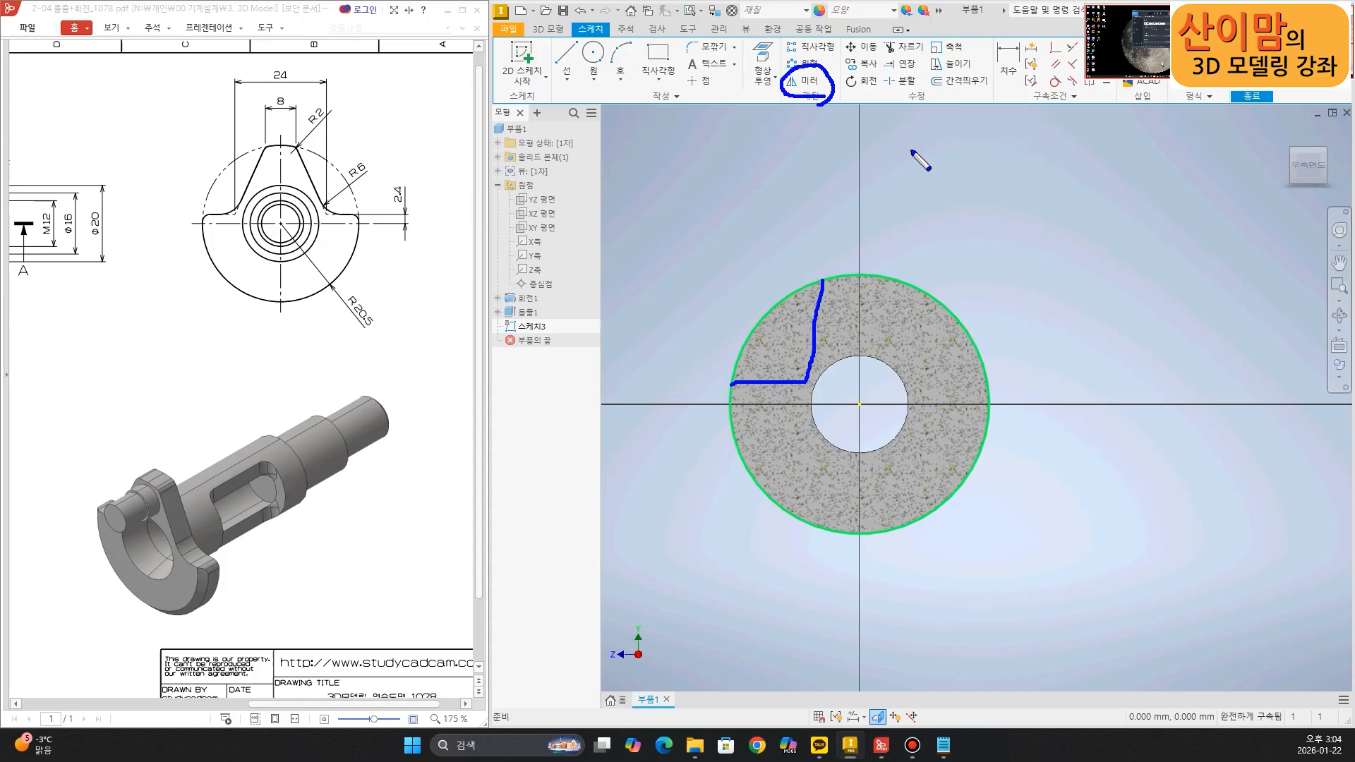
pyautogui.press('Escape')
# Sketch a slanted line from the flange's upper outer edge, continuing into a horizontal line that ends on the outer edge
pyautogui.click(576, 58)
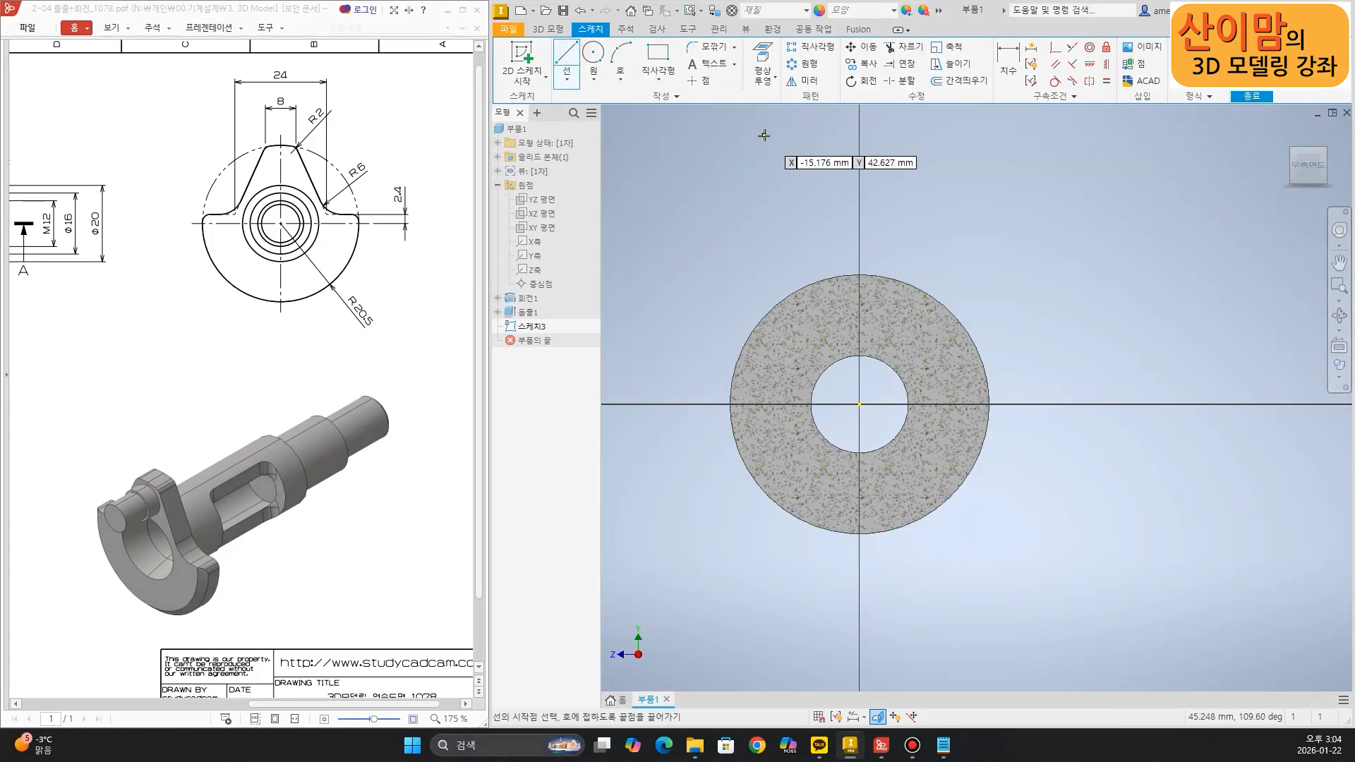
pyautogui.click(892, 279)
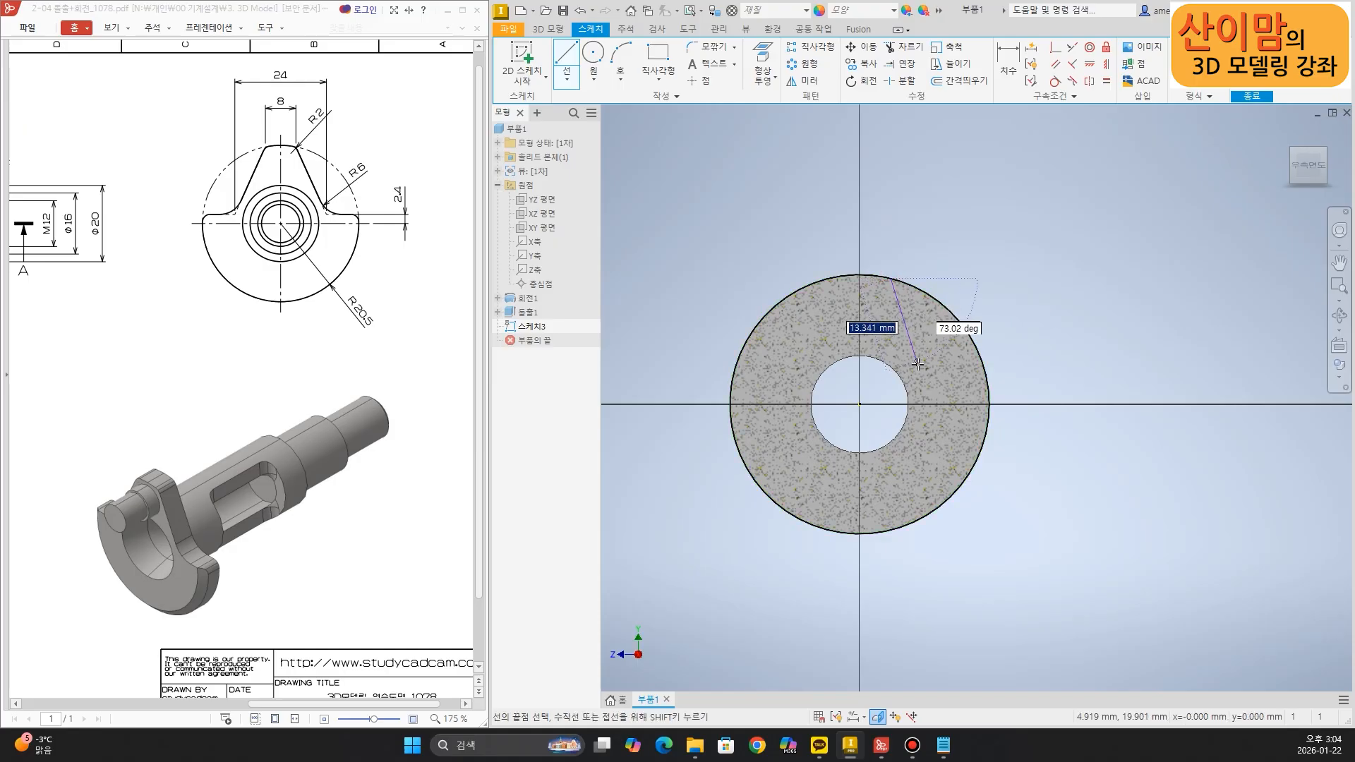
pyautogui.click(922, 387)
pyautogui.doubleClick(987, 386)
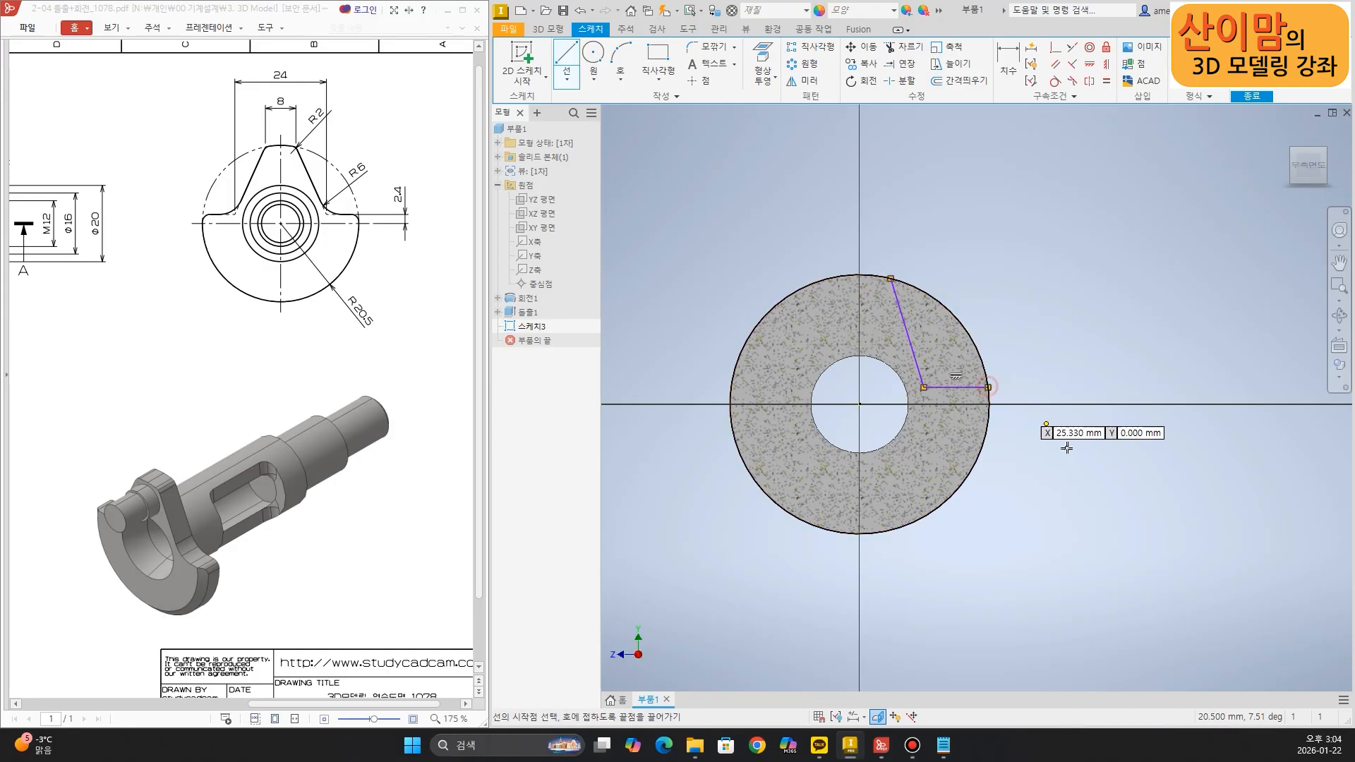
pyautogui.press('Escape')
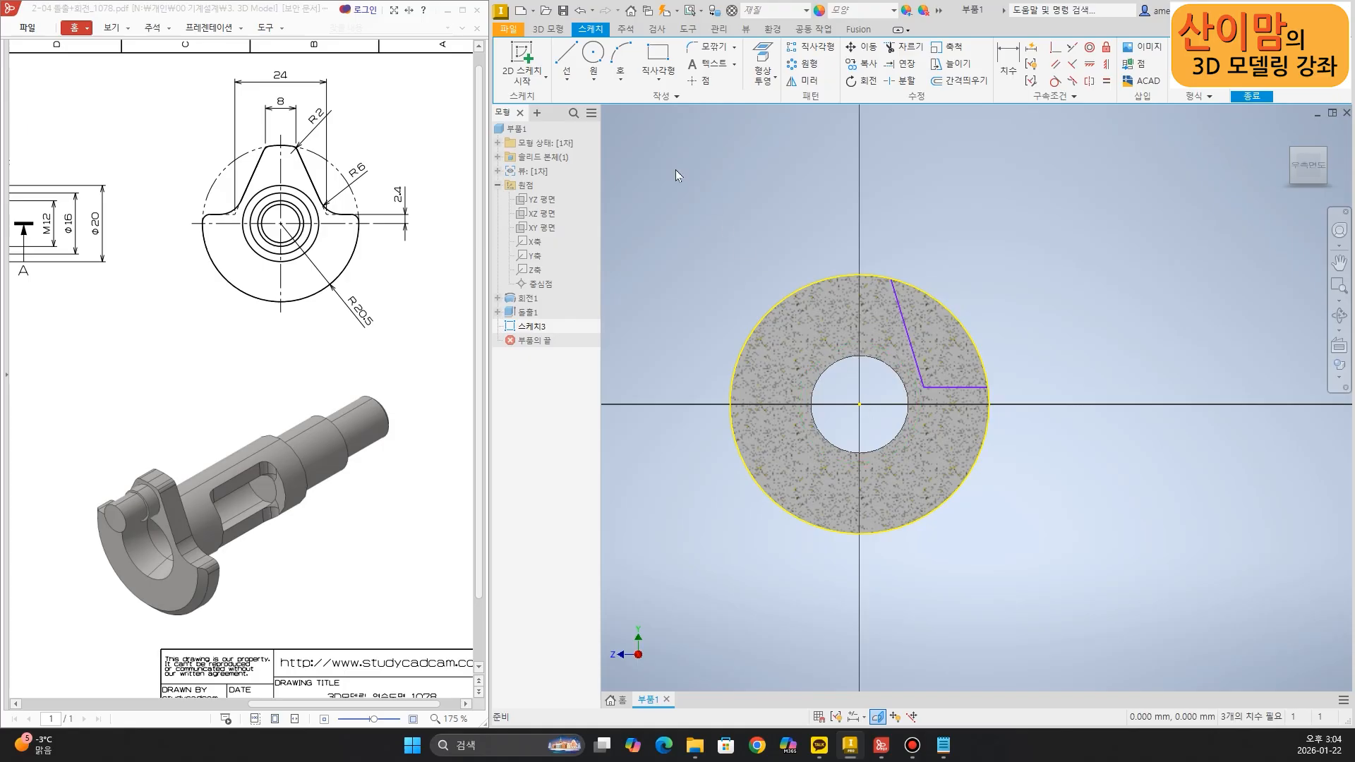
# Draw a vertical line from the flange's center to its outer edge and turn it into a construction line
pyautogui.click(566, 56)
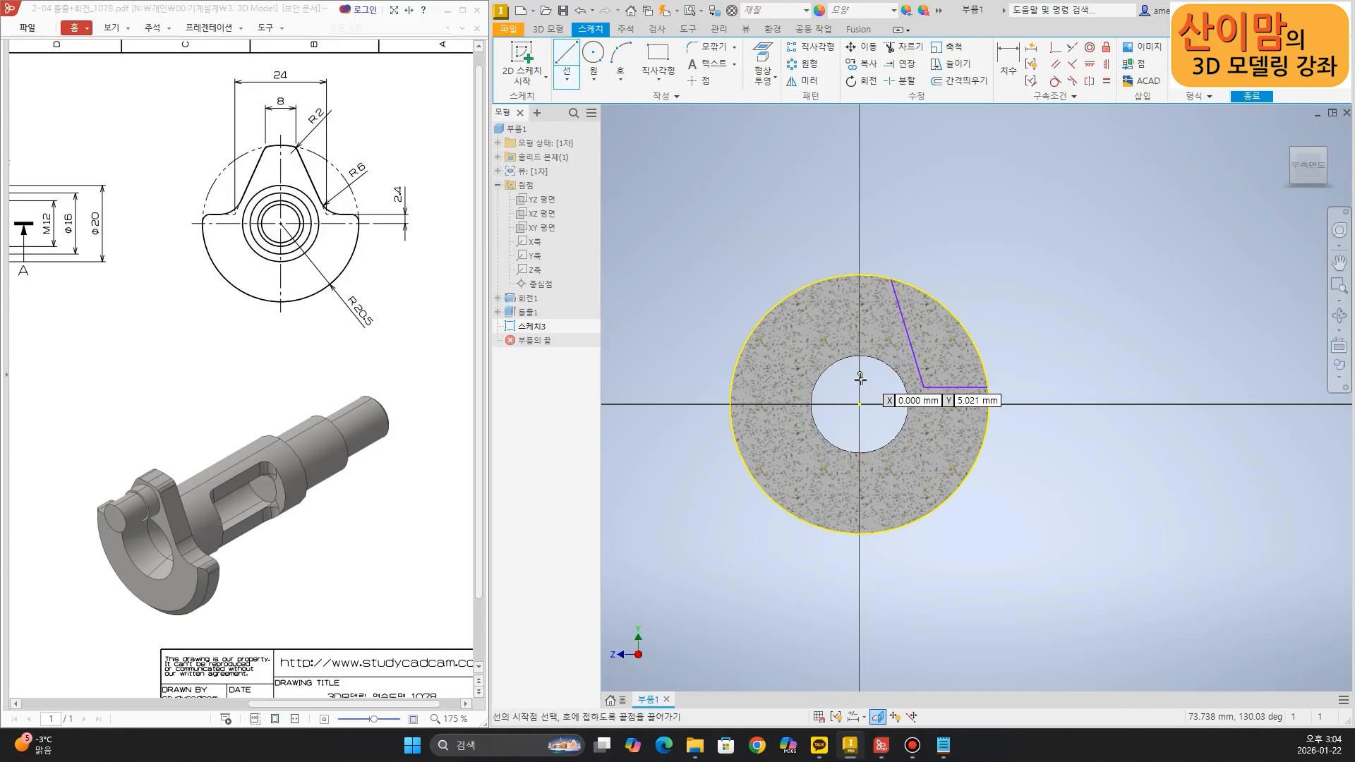
pyautogui.click(859, 405)
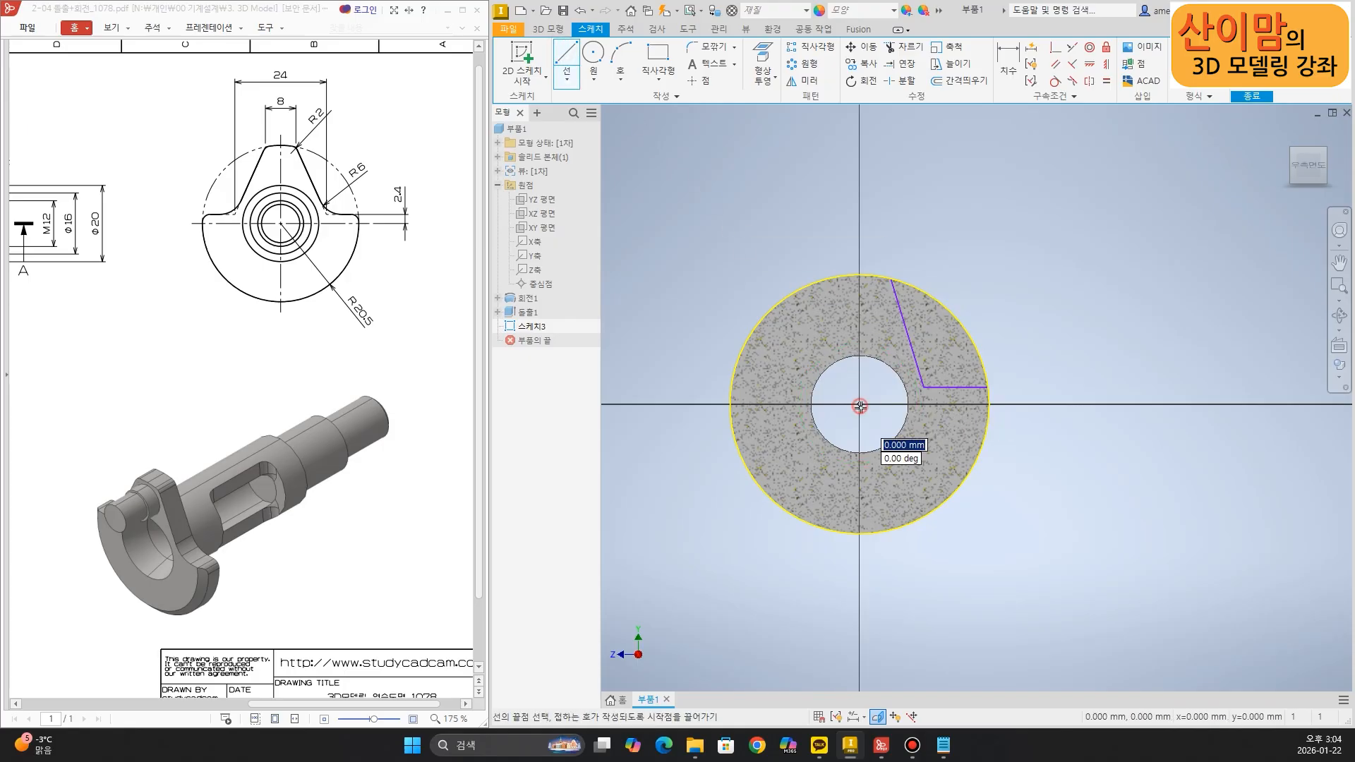
pyautogui.click(859, 275)
pyautogui.press('Escape')
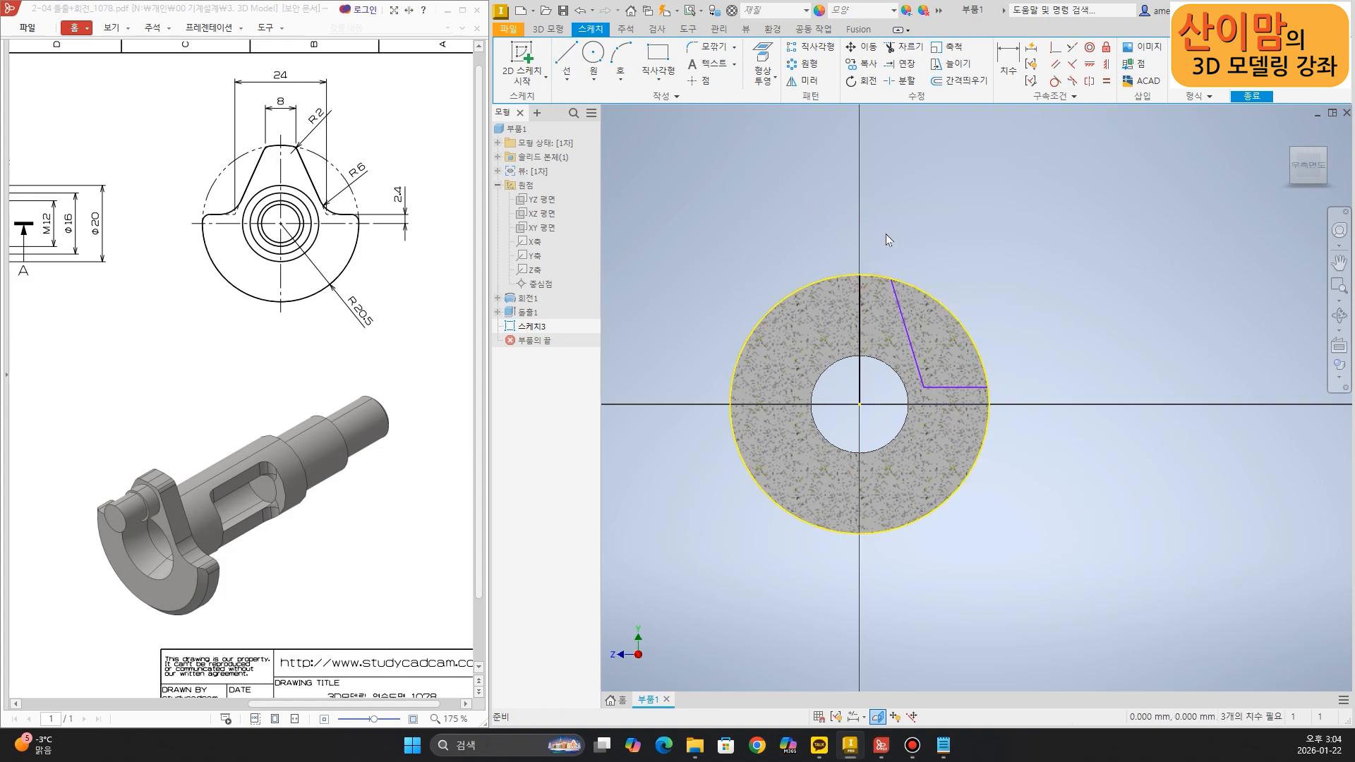
pyautogui.click(859, 338)
pyautogui.rightClick(861, 339)
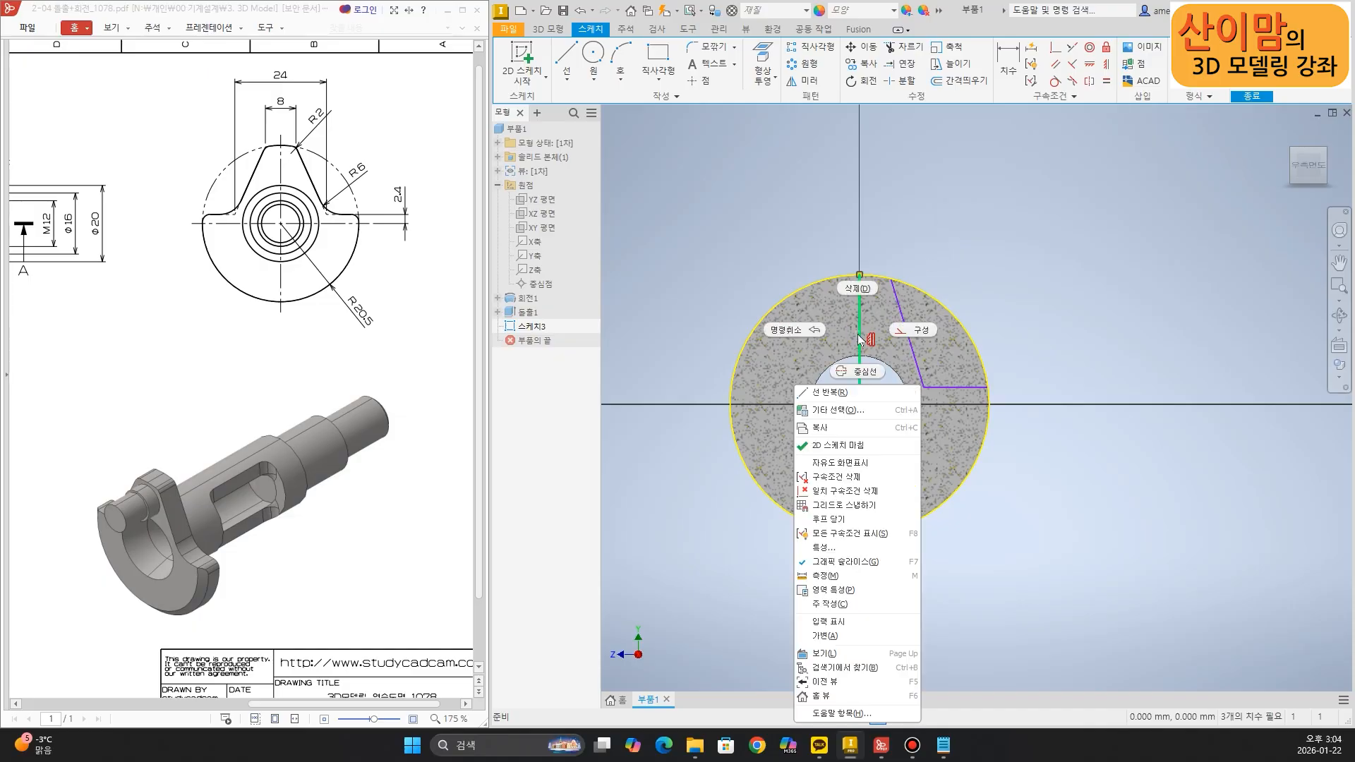
pyautogui.click(914, 336)
# Mirror the slanted and horizontal lines about the vertical construction line
pyautogui.scroll(-5, 1044, 343)
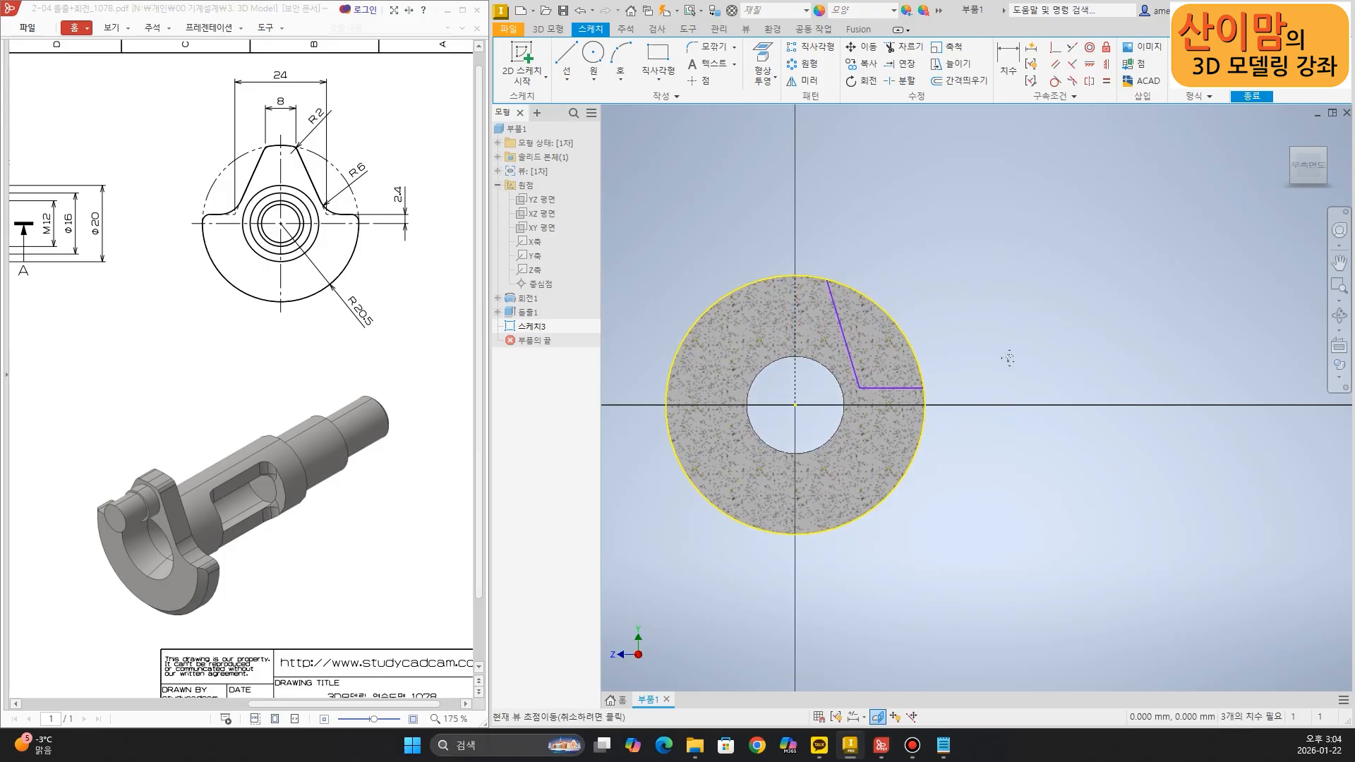
pyautogui.moveTo(1013, 331); pyautogui.dragTo(1166, 323, button='middle')
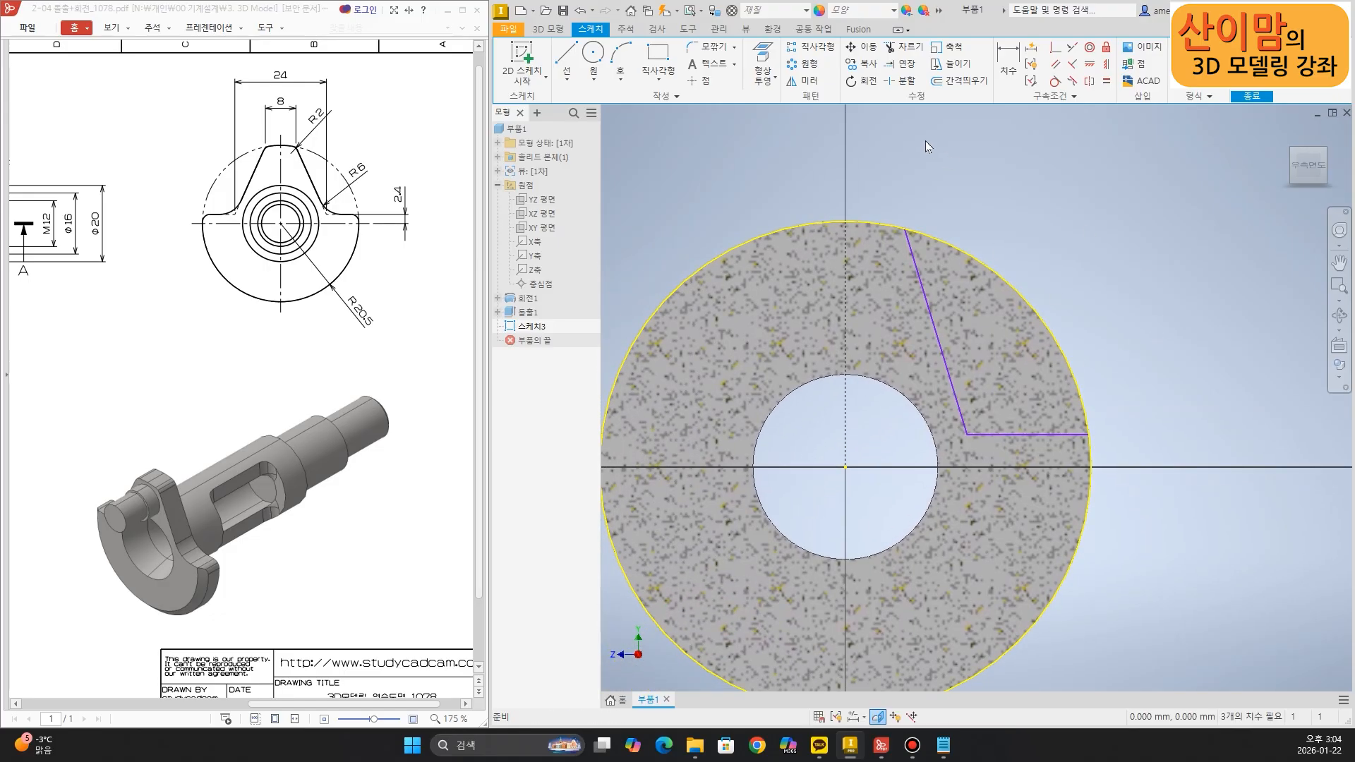
pyautogui.click(809, 81)
pyautogui.moveTo(881, 196)
pyautogui.mouseDown()
pyautogui.moveTo(924, 278)
pyautogui.moveTo(1168, 529)
pyautogui.mouseUp()
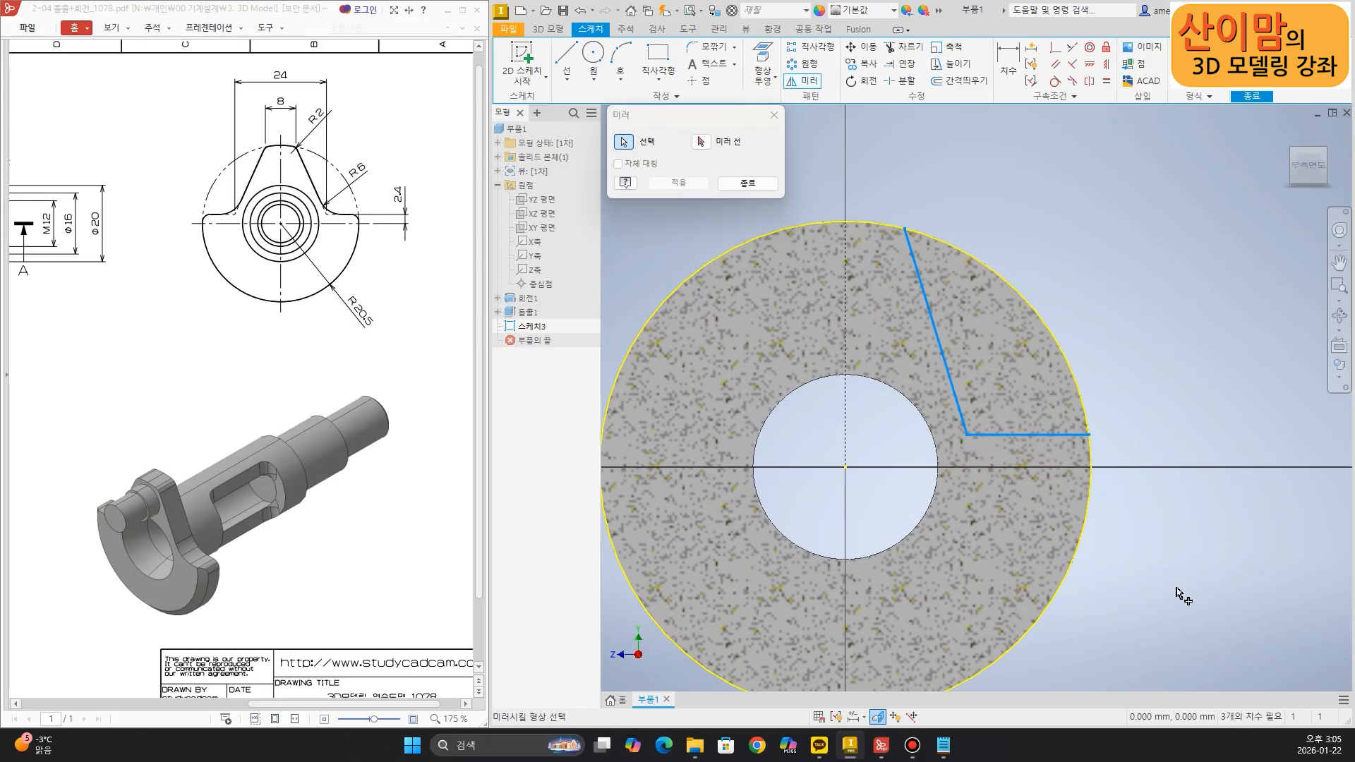
pyautogui.click(702, 142)
pyautogui.click(846, 318)
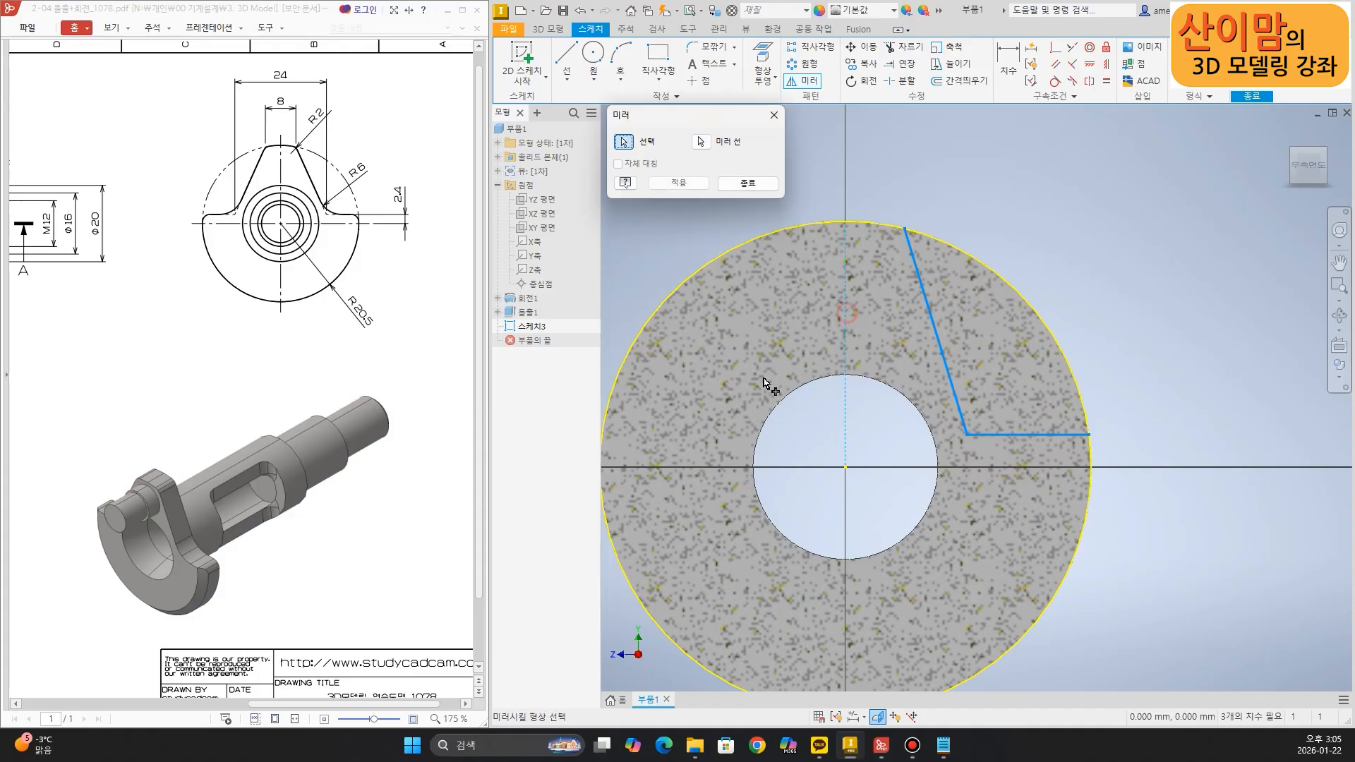
pyautogui.click(690, 185)
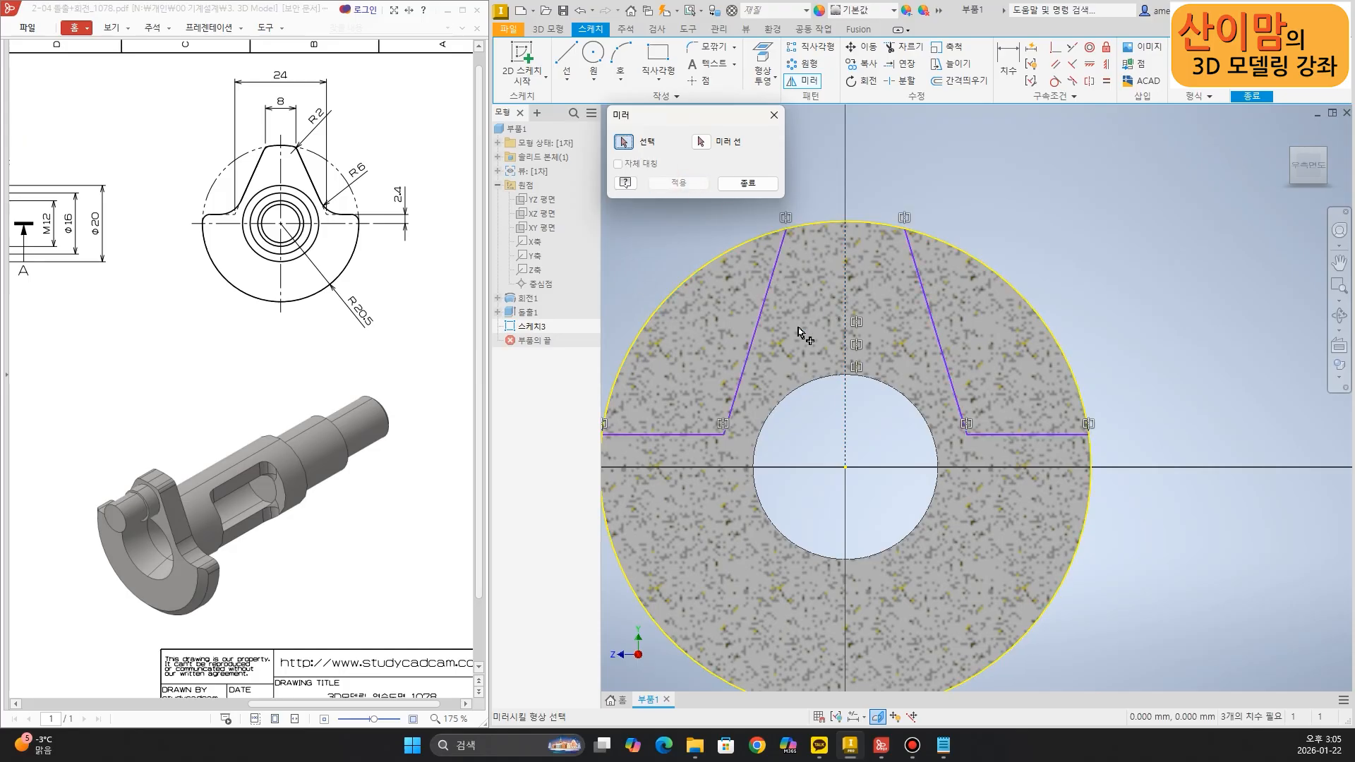
pyautogui.click(772, 186)
# Dimension the distance between the upper ends of the two slanted lines as 8 mm
pyautogui.moveTo(1080, 249); pyautogui.dragTo(1212, 171, button='middle')
pyautogui.scroll(1, 1027, 227)
pyautogui.scroll(5, 711, 462)
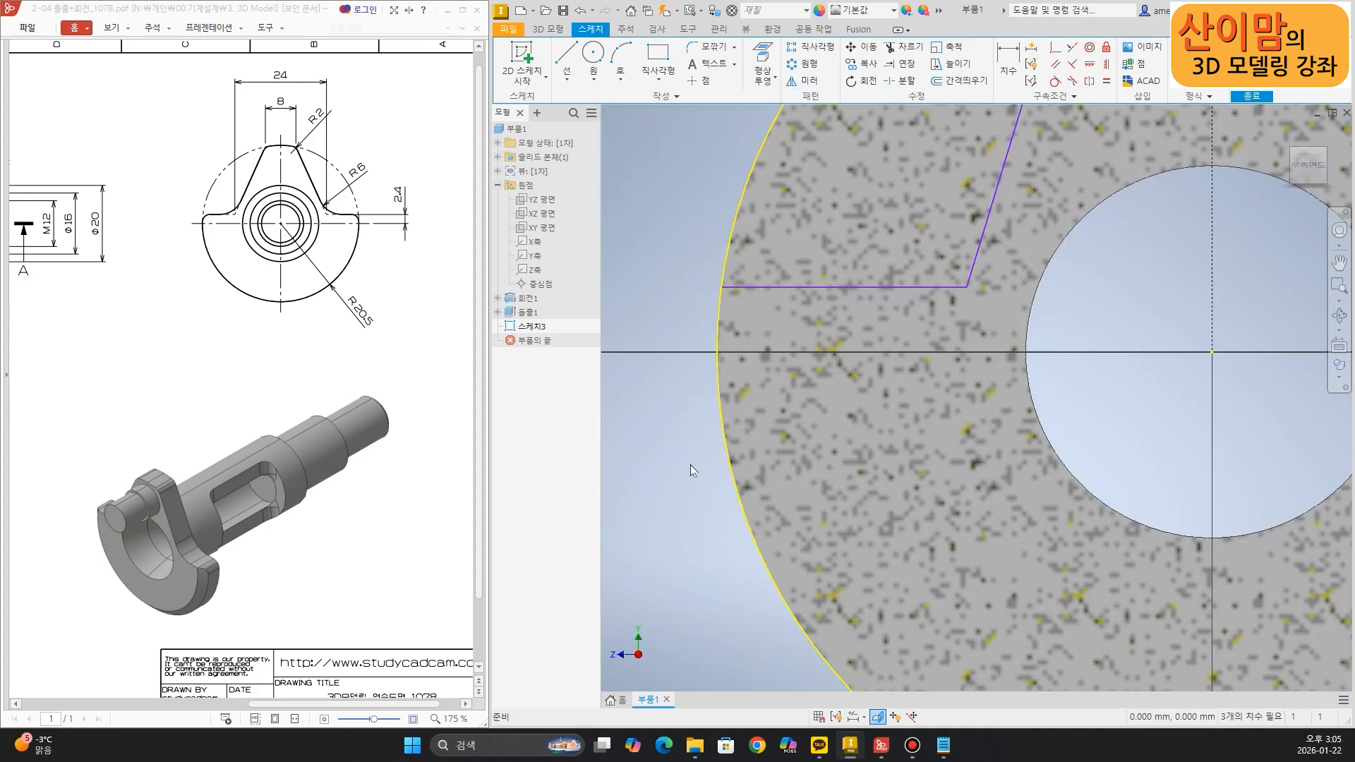
pyautogui.scroll(-5, 663, 536)
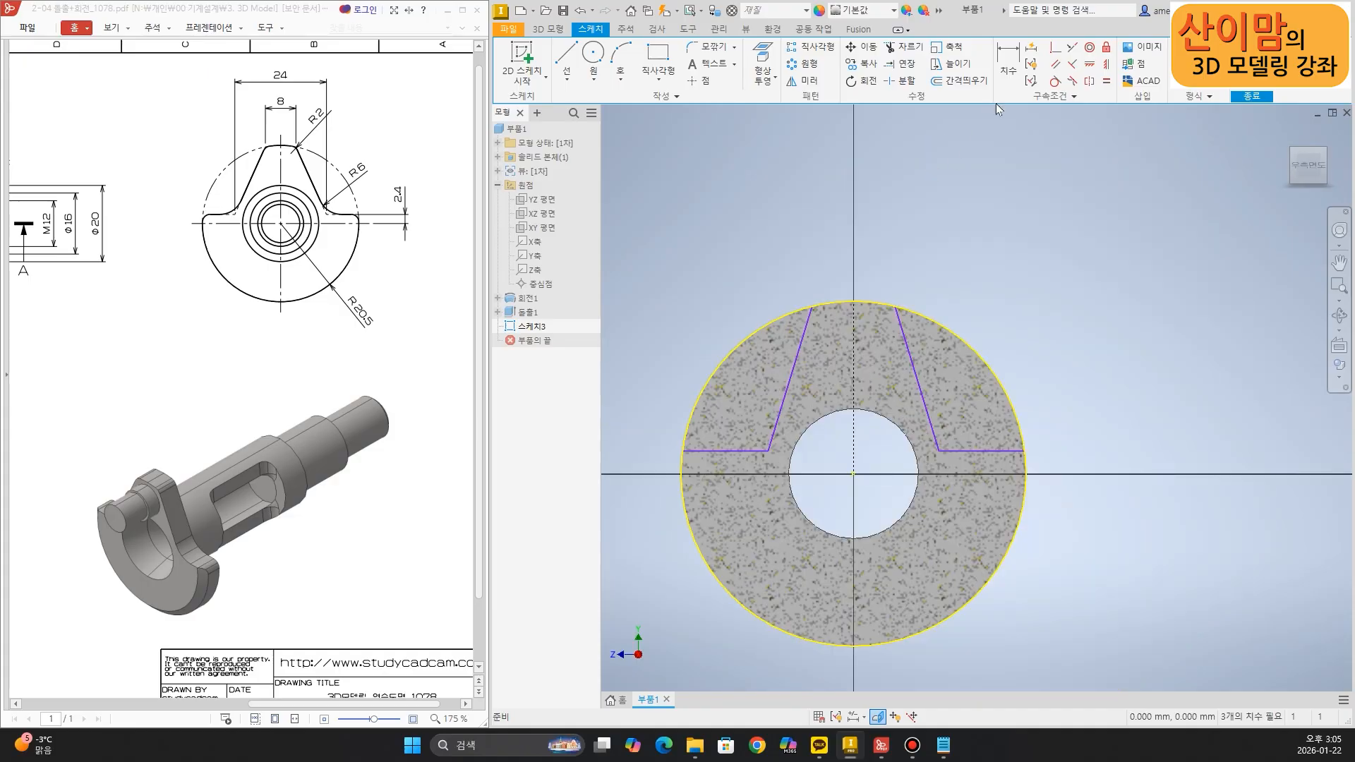
pyautogui.click(1011, 62)
pyautogui.click(894, 308)
pyautogui.click(910, 266)
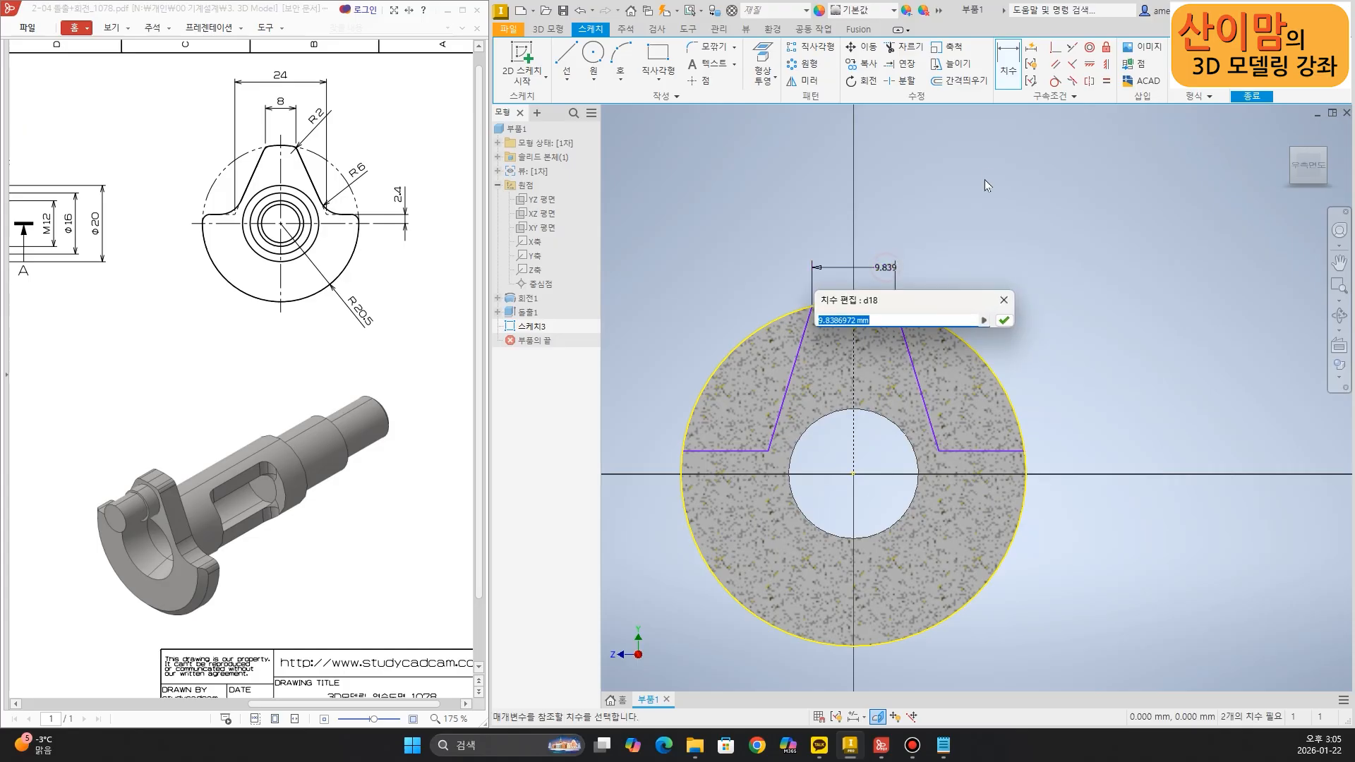
pyautogui.press('Return')
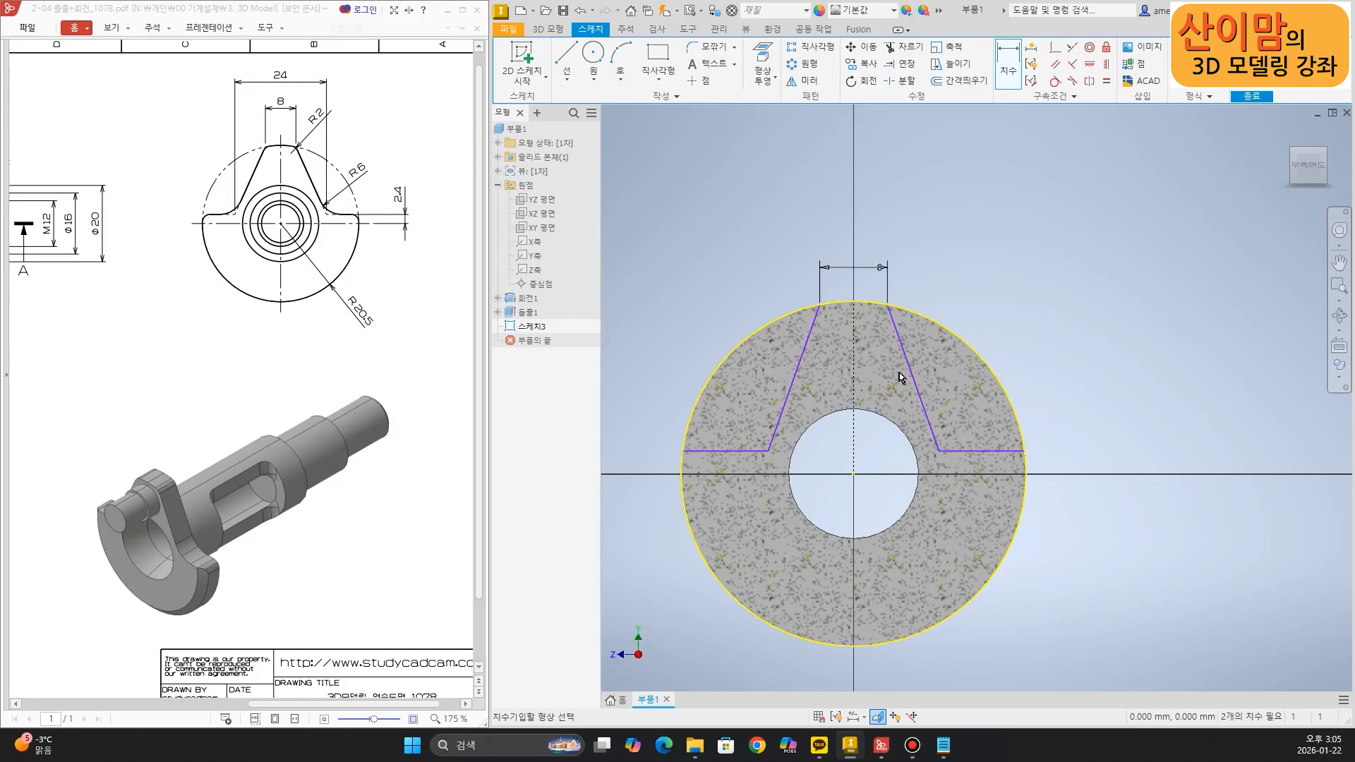
# Dimension the distance between the lower ends of the two slanted lines as 24 mm
pyautogui.click(767, 450)
pyautogui.click(942, 452)
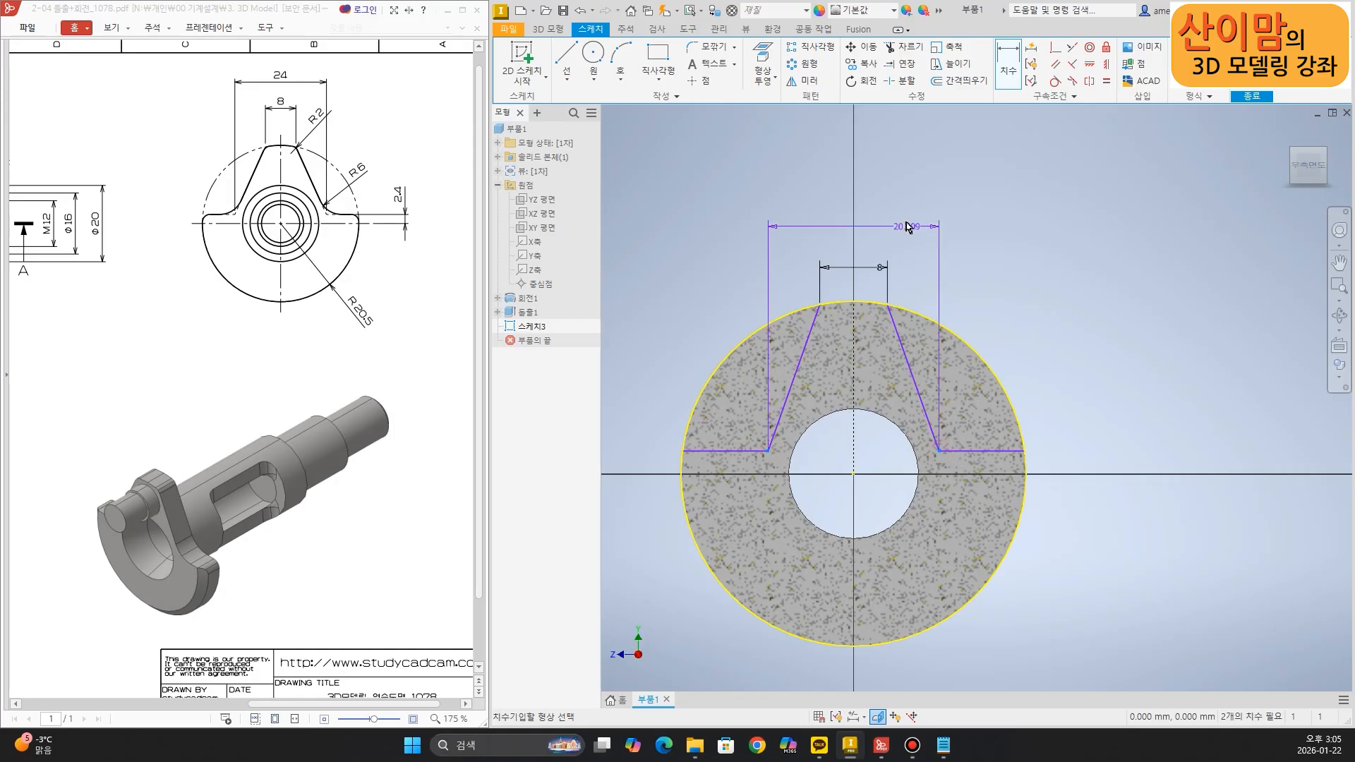
pyautogui.click(903, 209)
pyautogui.write('24')
pyautogui.press('Return')
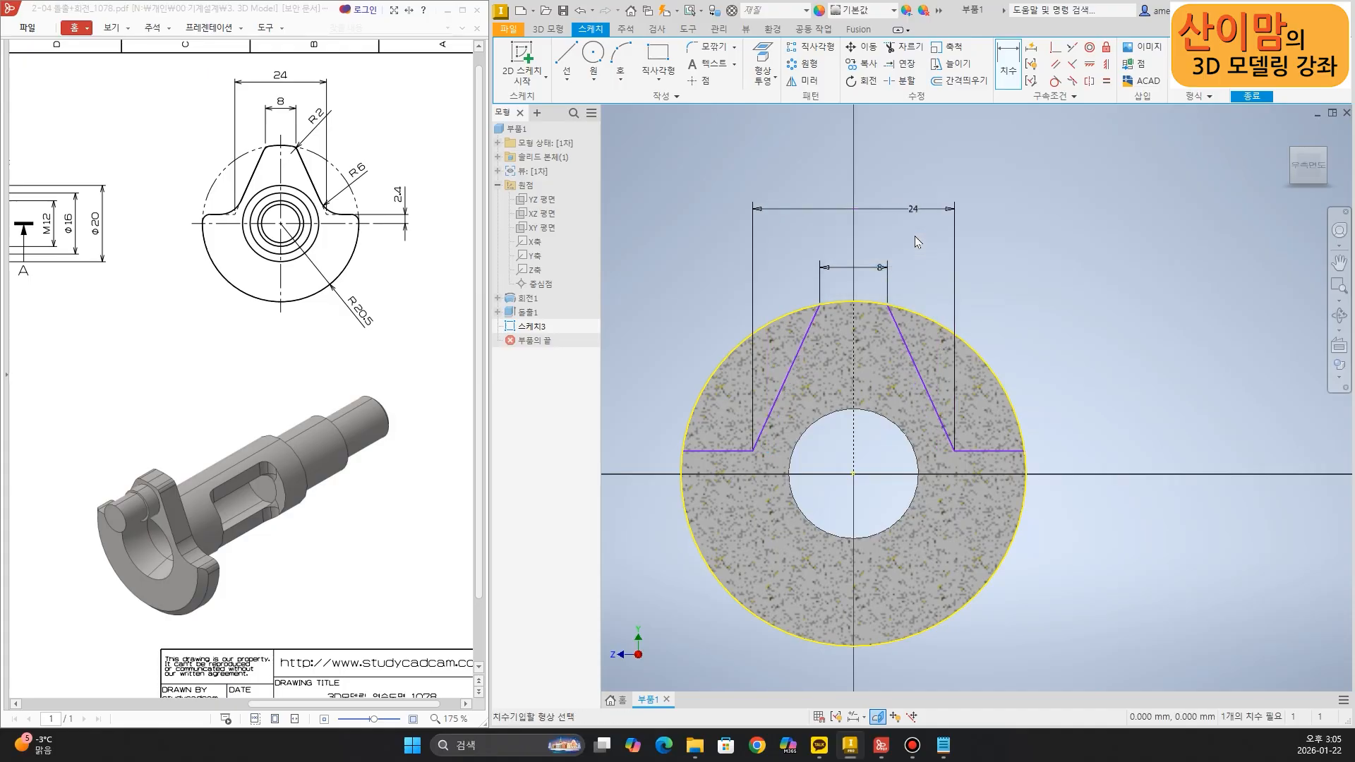
# Dimension the horizontal line's height above the flange center as 2.4 mm and finish the sketch
pyautogui.click(1002, 455)
pyautogui.click(853, 474)
pyautogui.click(1095, 470)
pyautogui.write('2')
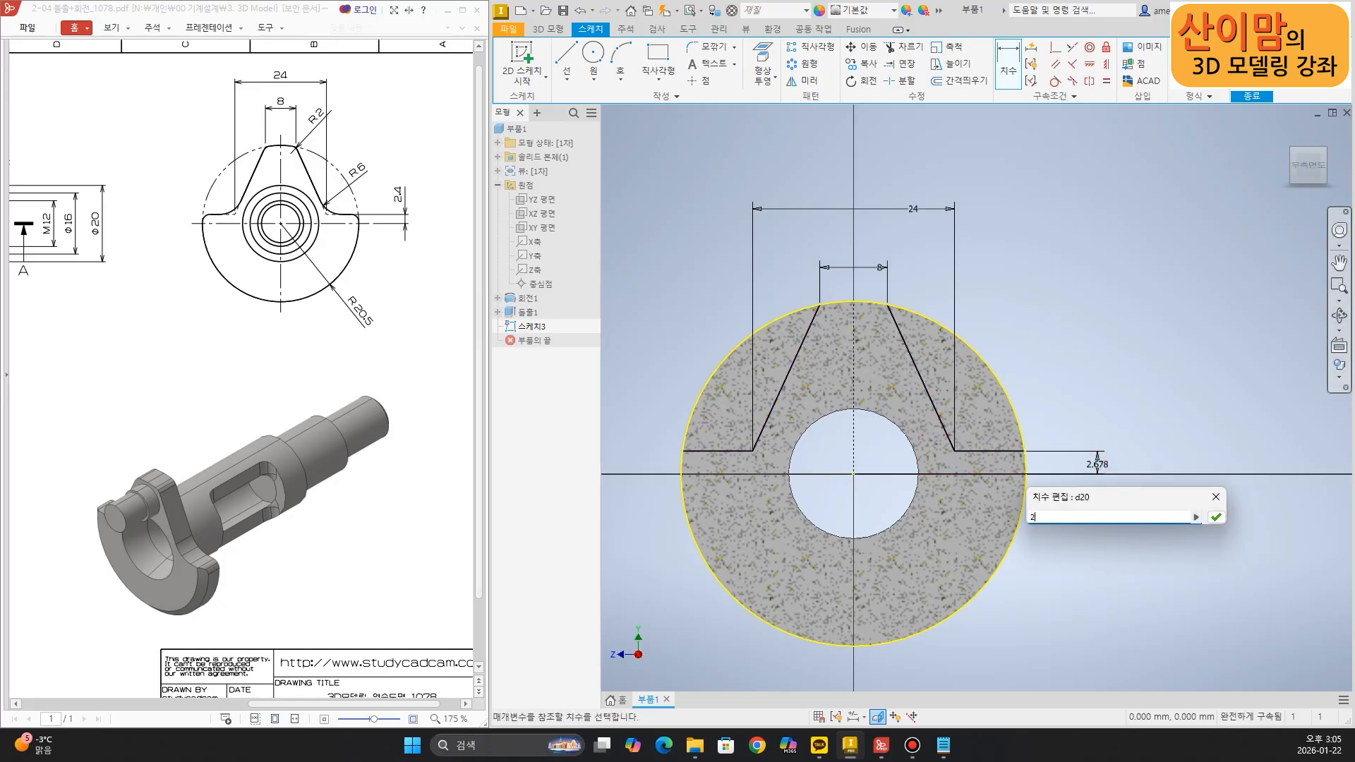
pyautogui.write('.4')
pyautogui.press('Return')
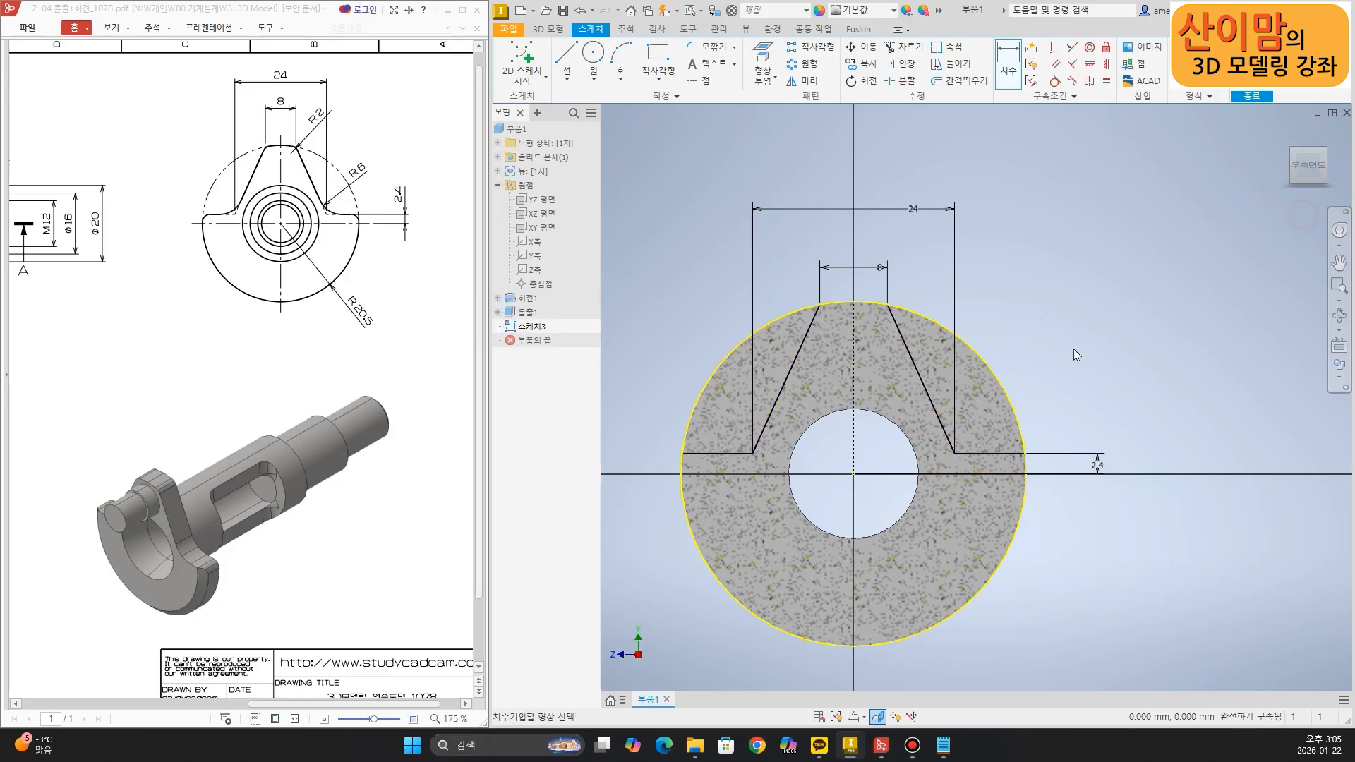
pyautogui.moveTo(1071, 352)
pyautogui.keyDown('shift'); pyautogui.mouseDown(button='middle')
pyautogui.moveTo(1092, 340)
pyautogui.moveTo(1066, 358)
pyautogui.mouseUp(button='middle'); pyautogui.keyUp('shift')
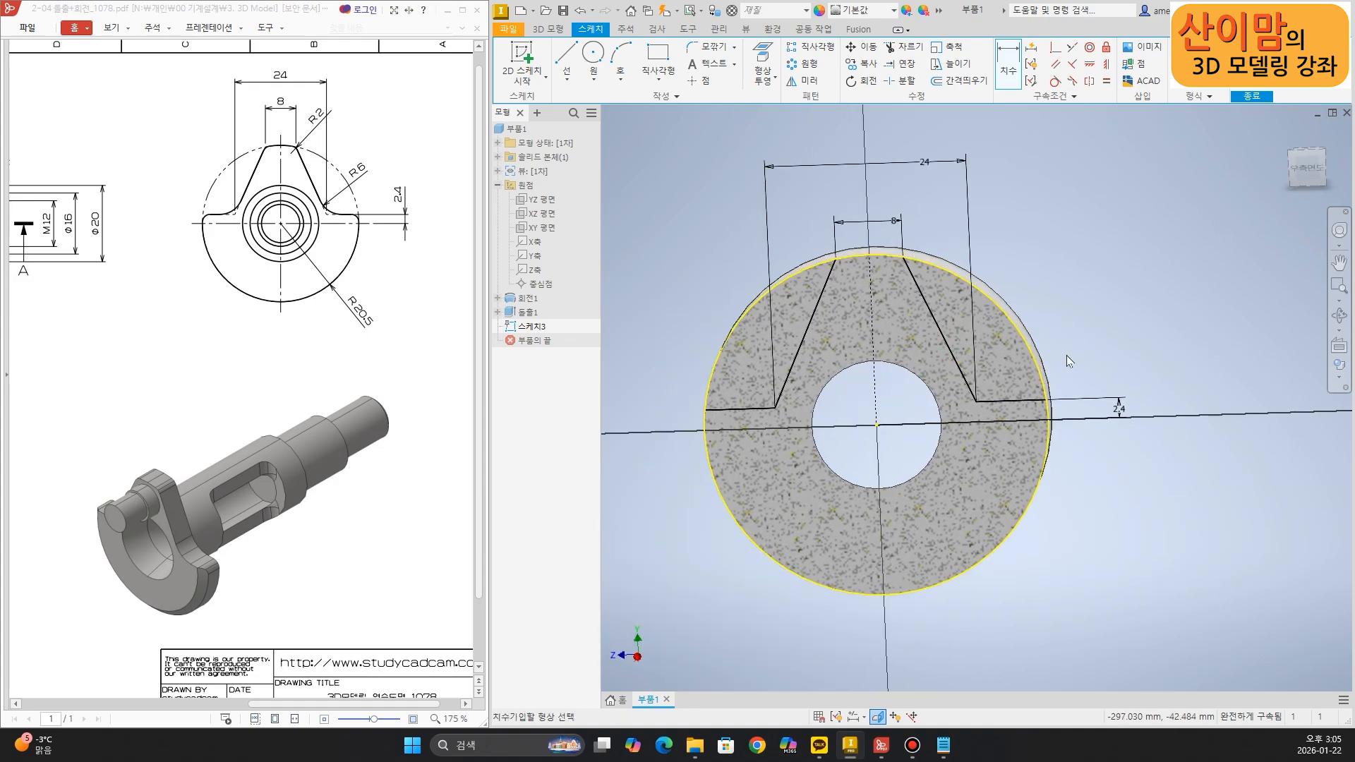
pyautogui.click(1251, 96)
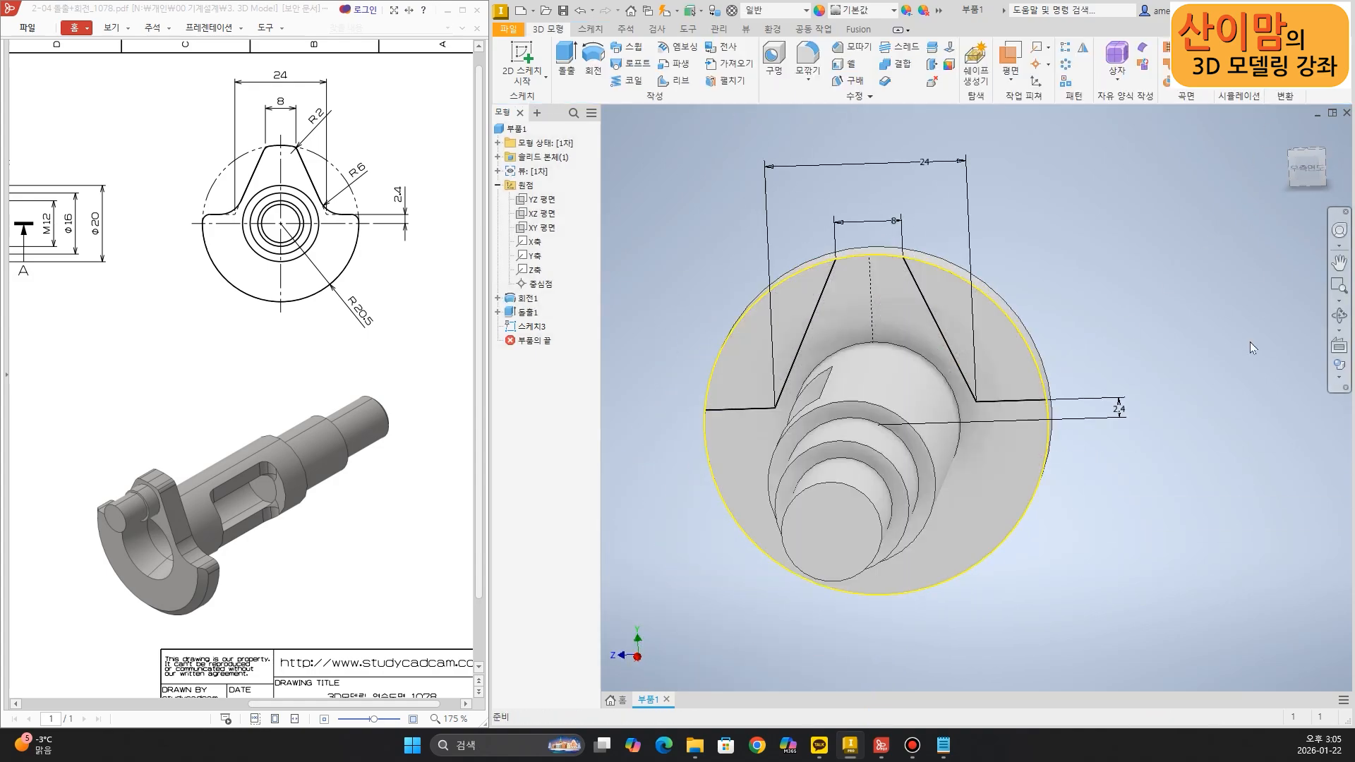
# Extrude the two side regions of the web sketch as a cut through all of the flange
pyautogui.click(566, 63)
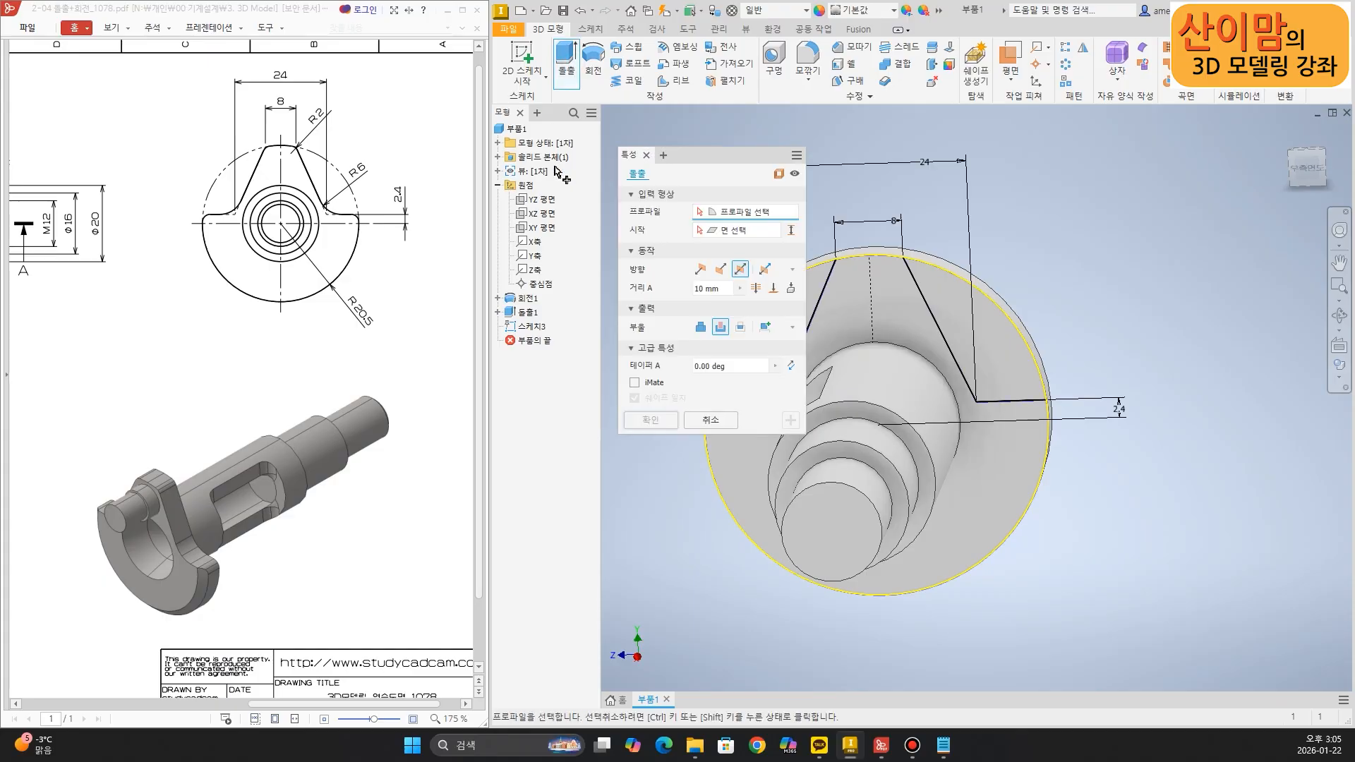
pyautogui.click(925, 291)
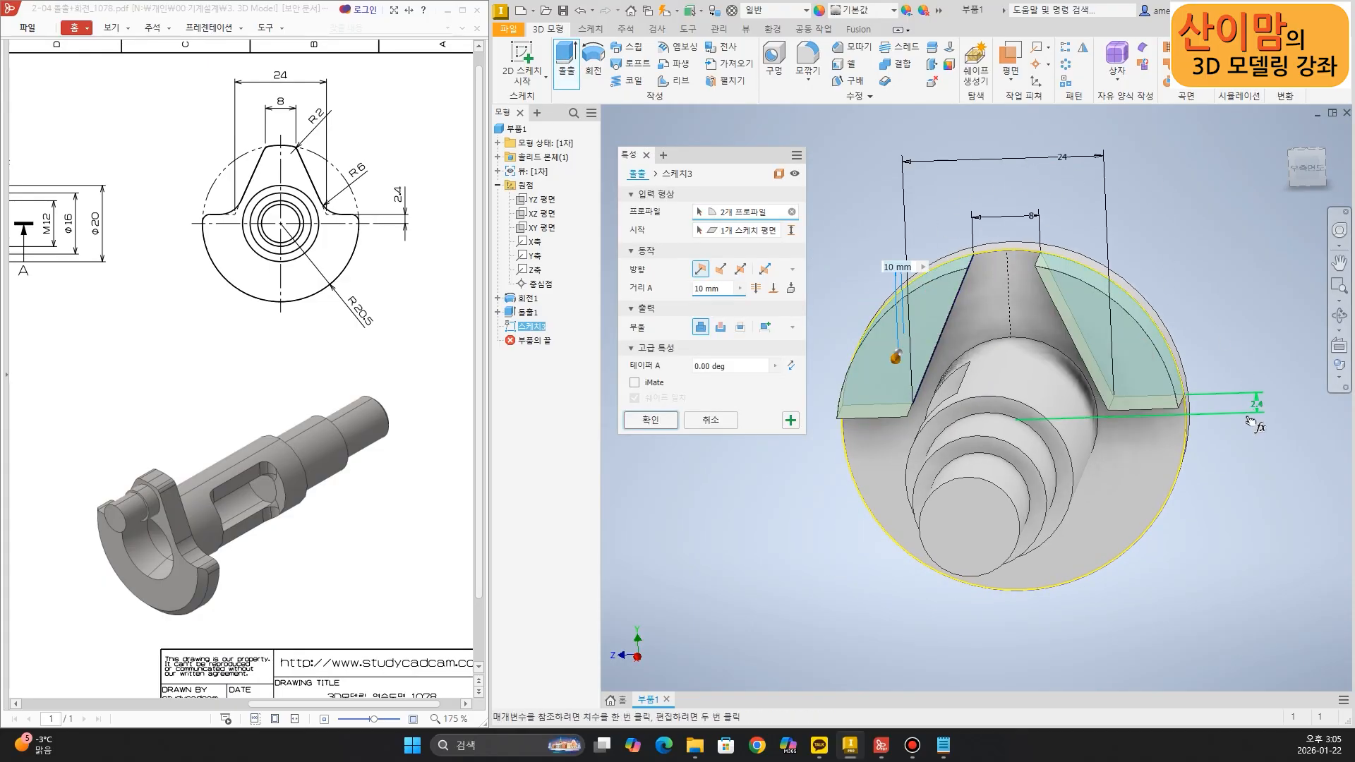
pyautogui.click(720, 327)
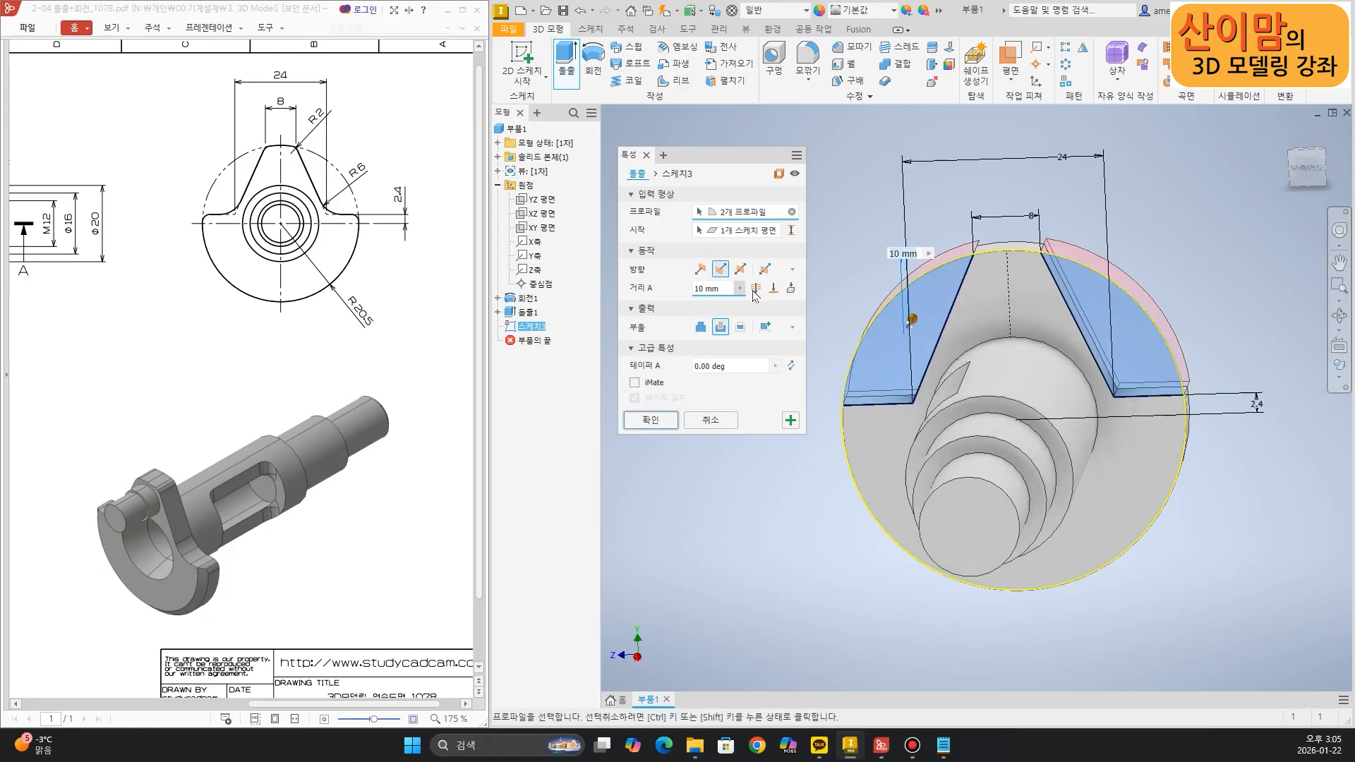
pyautogui.click(755, 288)
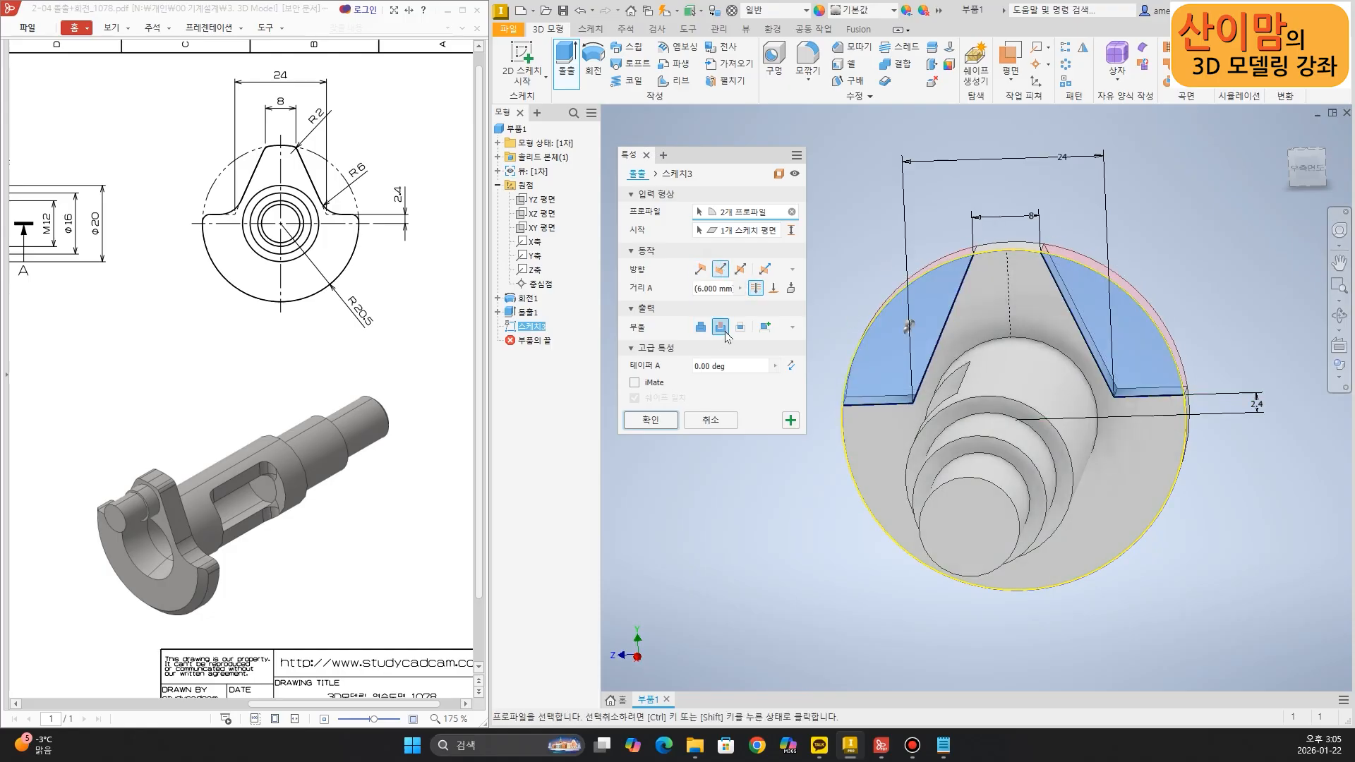
pyautogui.click(650, 421)
pyautogui.keyDown('shift'); pyautogui.moveTo(766, 606); pyautogui.dragTo(929, 568, button='middle'); pyautogui.keyUp('shift')
pyautogui.scroll(-2, 892, 361)
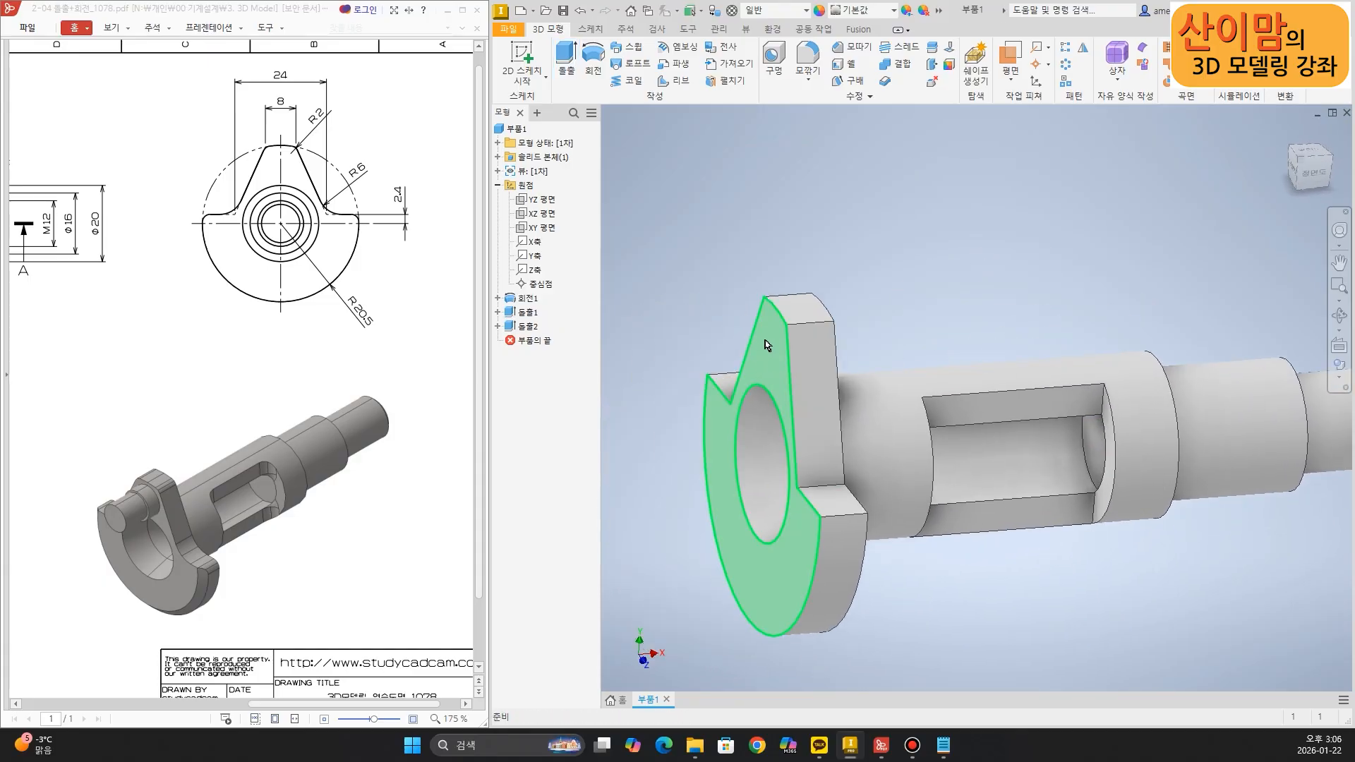
pyautogui.moveTo(782, 321)
pyautogui.mouseDown()
pyautogui.moveTo(773, 353)
pyautogui.moveTo(767, 337)
pyautogui.moveTo(776, 358)
pyautogui.moveTo(722, 358)
pyautogui.mouseUp()
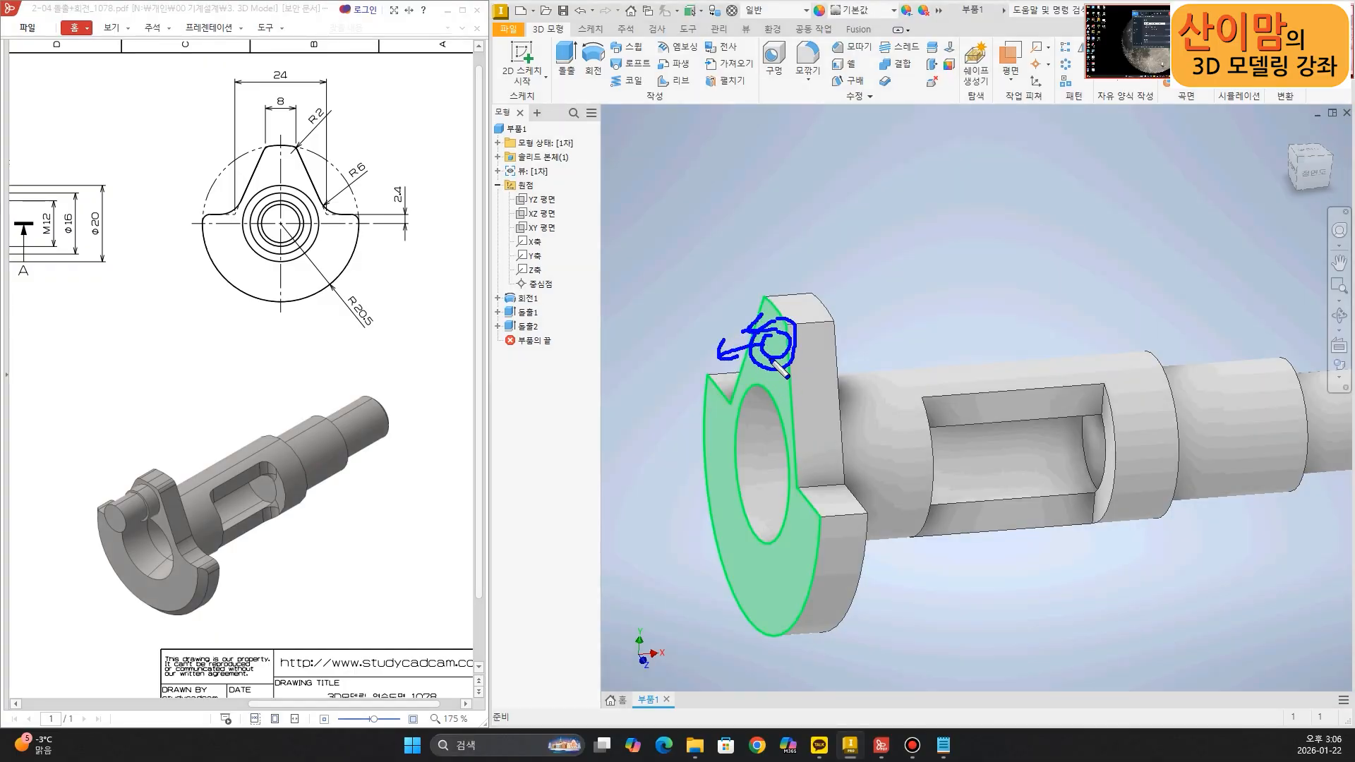
pyautogui.press('Escape')
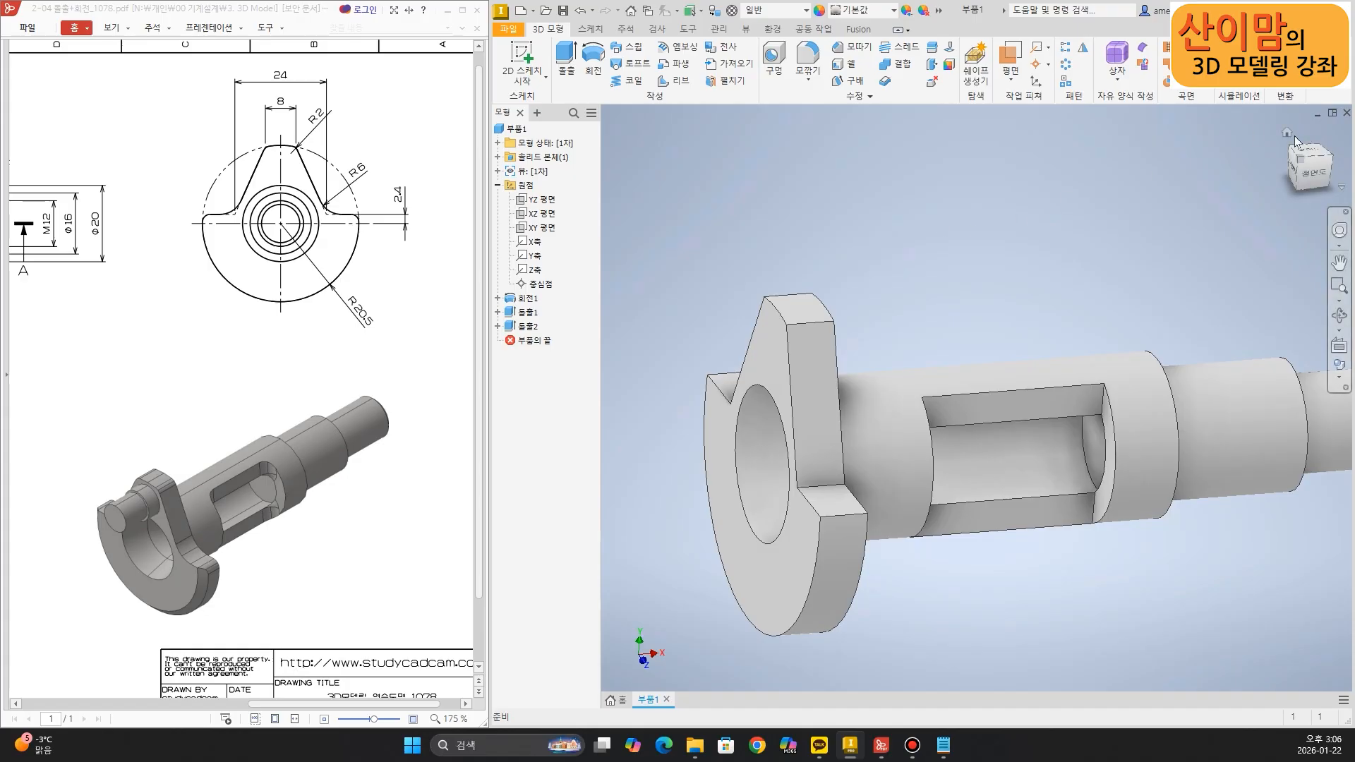
# Start a sketch on the XY plane and slice the graphics to show the shaft's section
pyautogui.click(1288, 133)
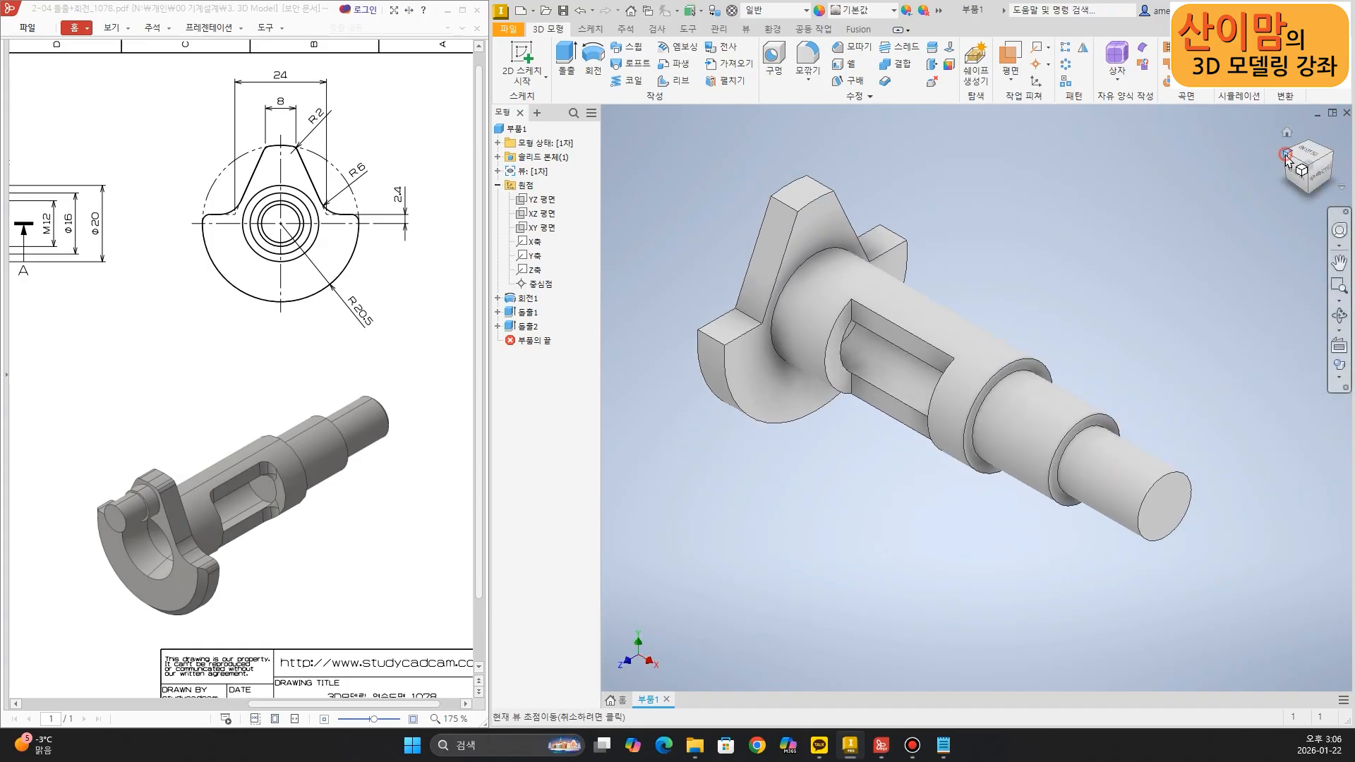
pyautogui.click(1285, 157)
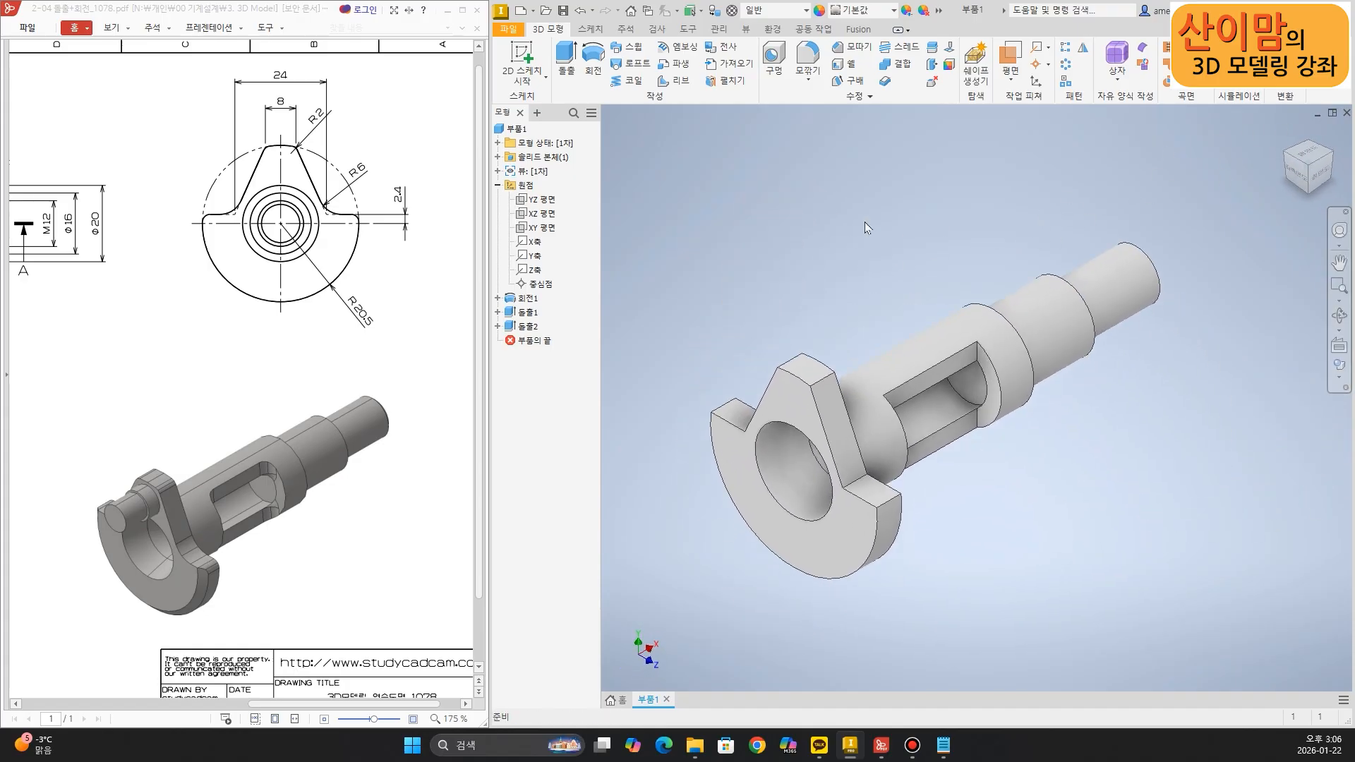
pyautogui.click(557, 230)
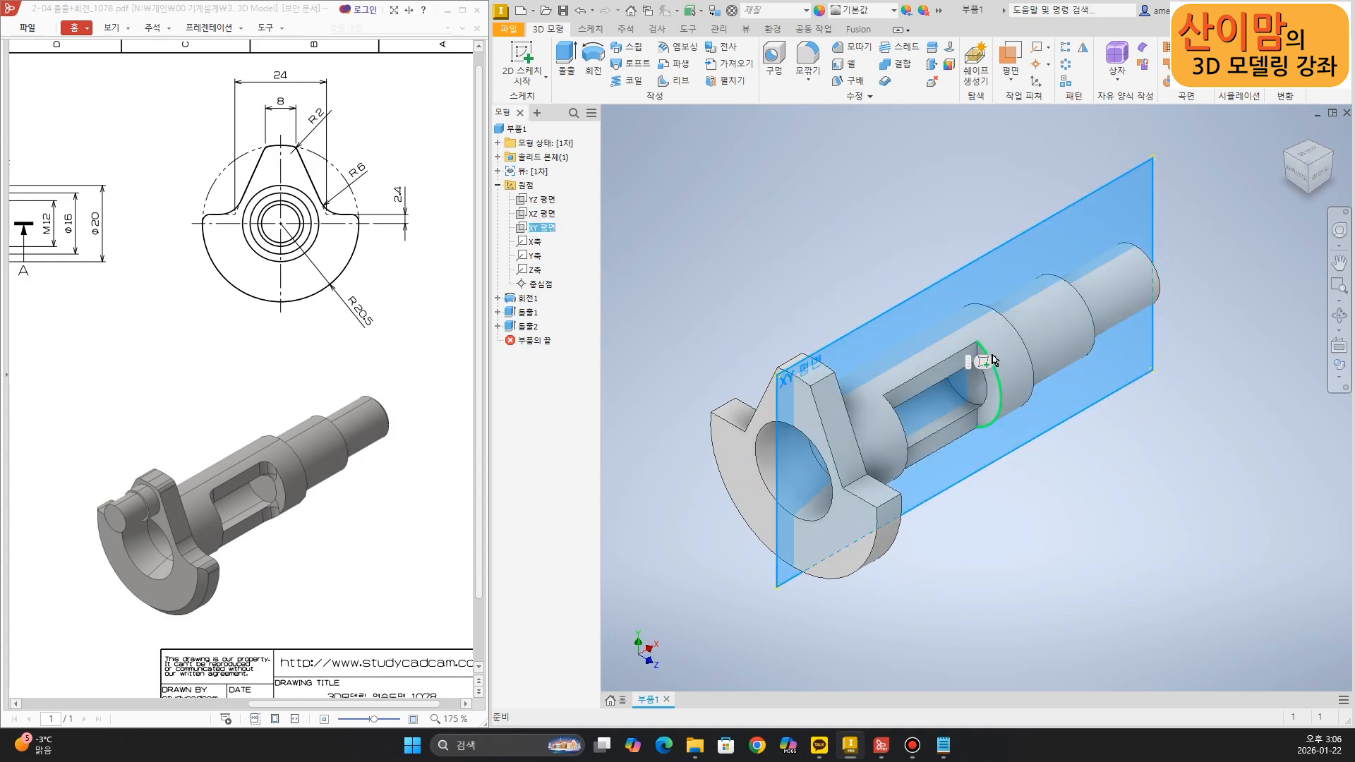
pyautogui.click(984, 361)
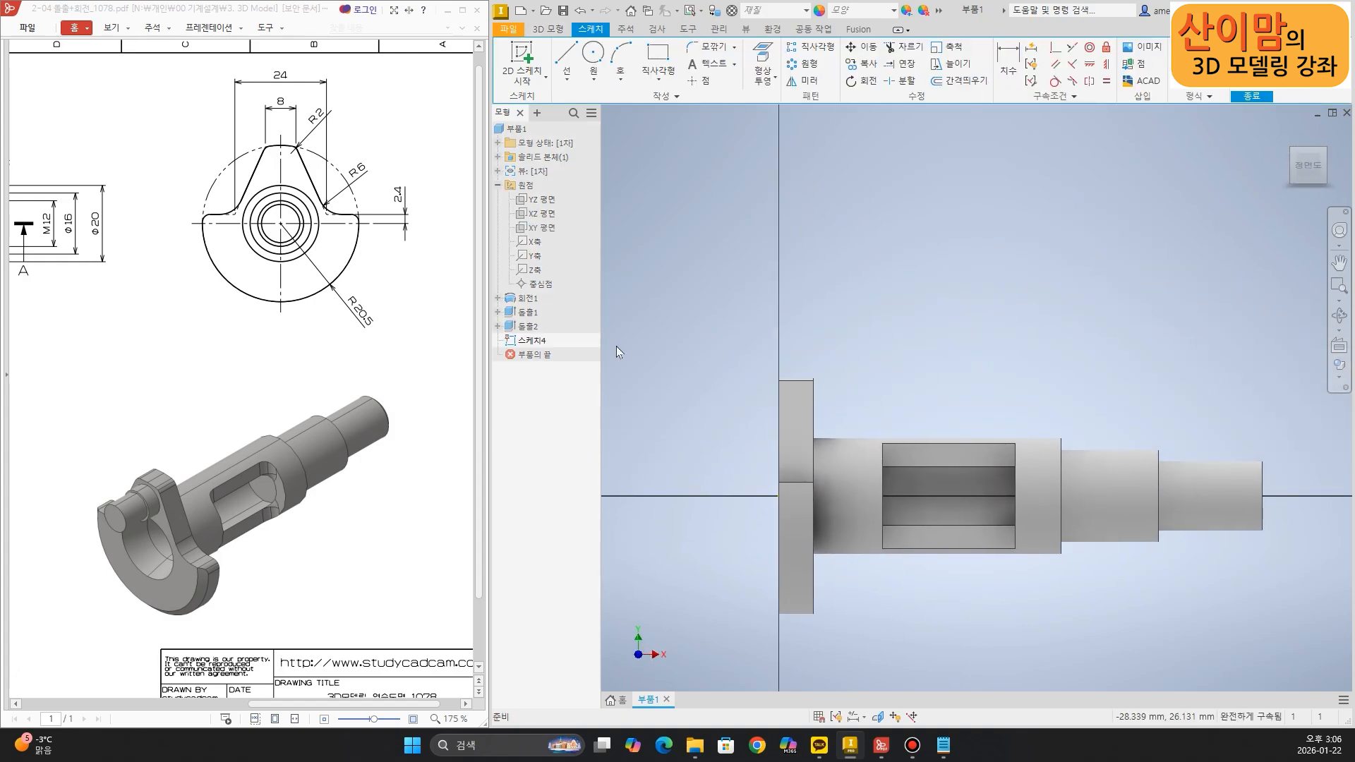
pyautogui.press('F7')
pyautogui.moveTo(696, 349); pyautogui.dragTo(734, 361, button='middle')
# Switch to the PDF drawing and examine the stepped eccentric pin's dimensions in the front view
pyautogui.click(250, 373)
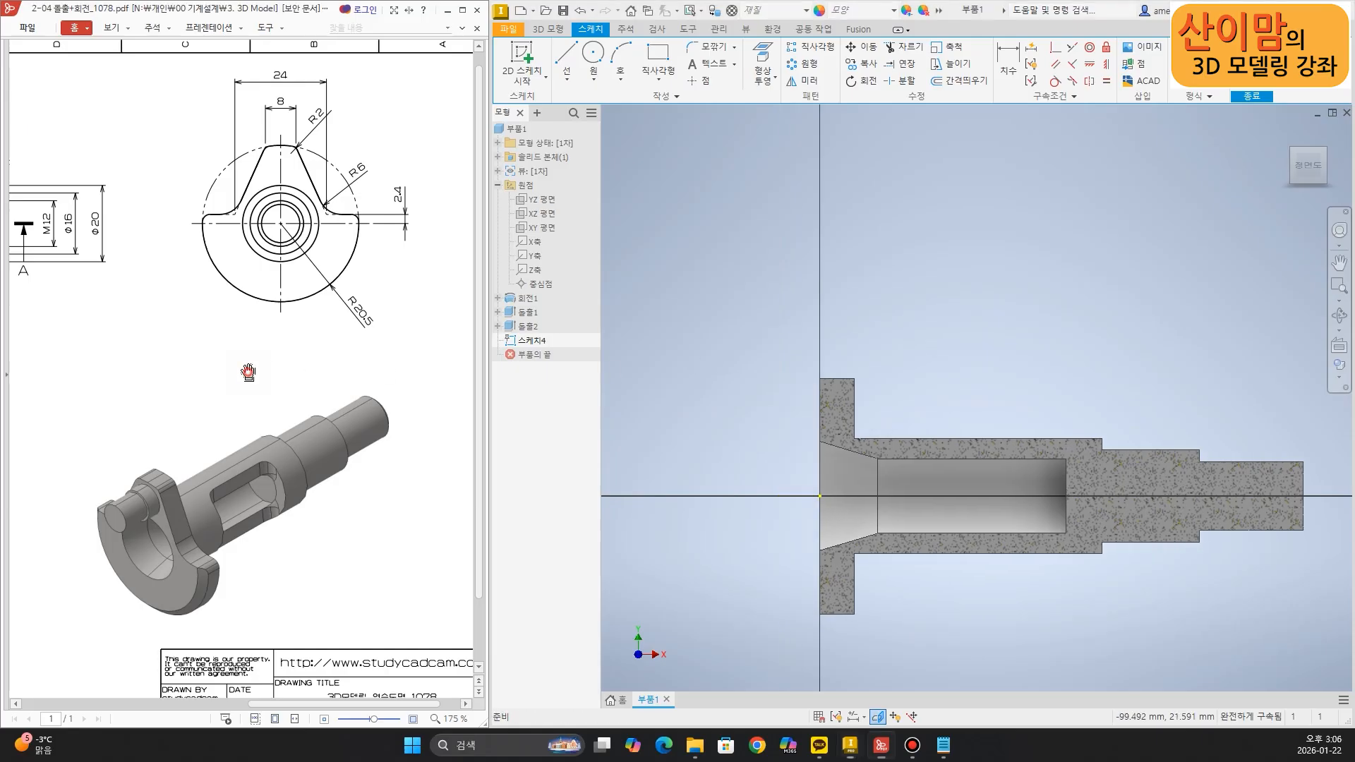
pyautogui.moveTo(296, 703); pyautogui.dragTo(72, 703)
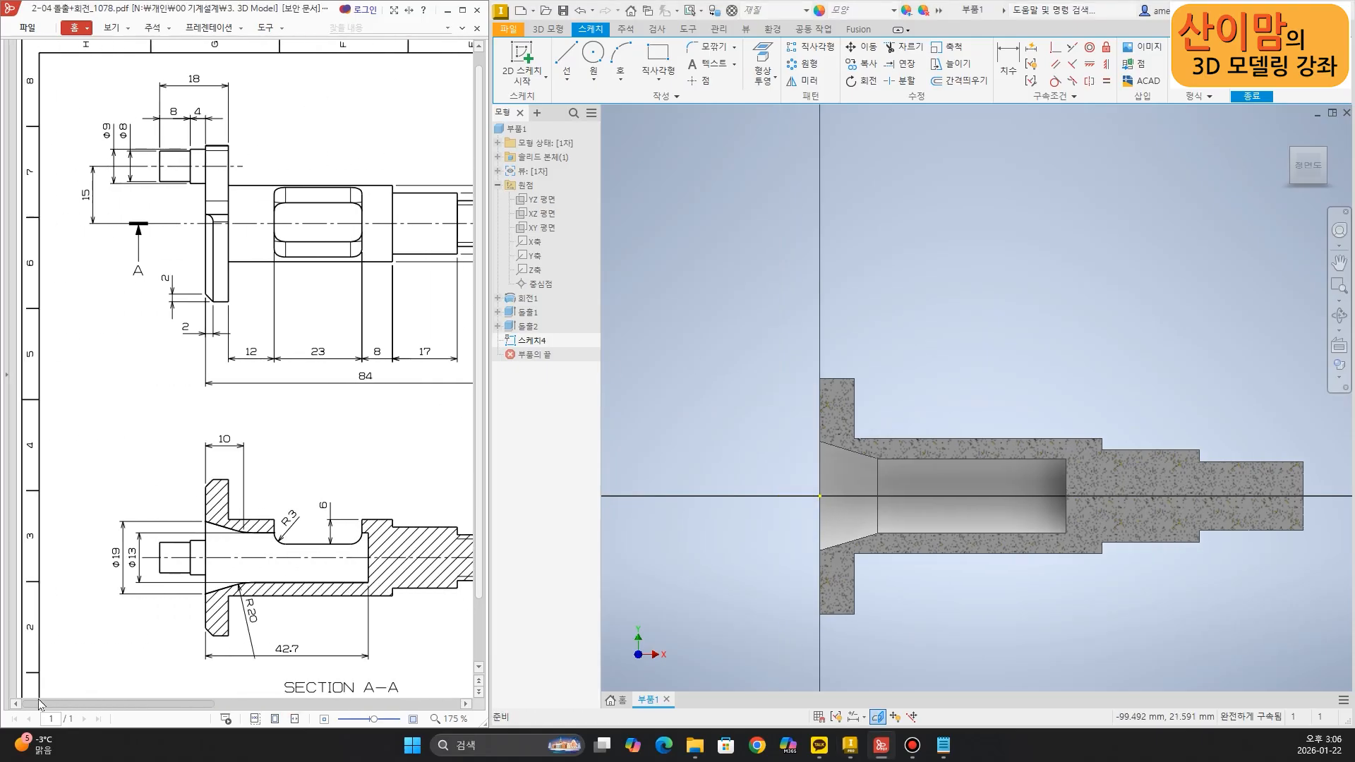
pyautogui.keyDown('ctrl'); pyautogui.scroll(3, 166, 157); pyautogui.keyUp('ctrl')
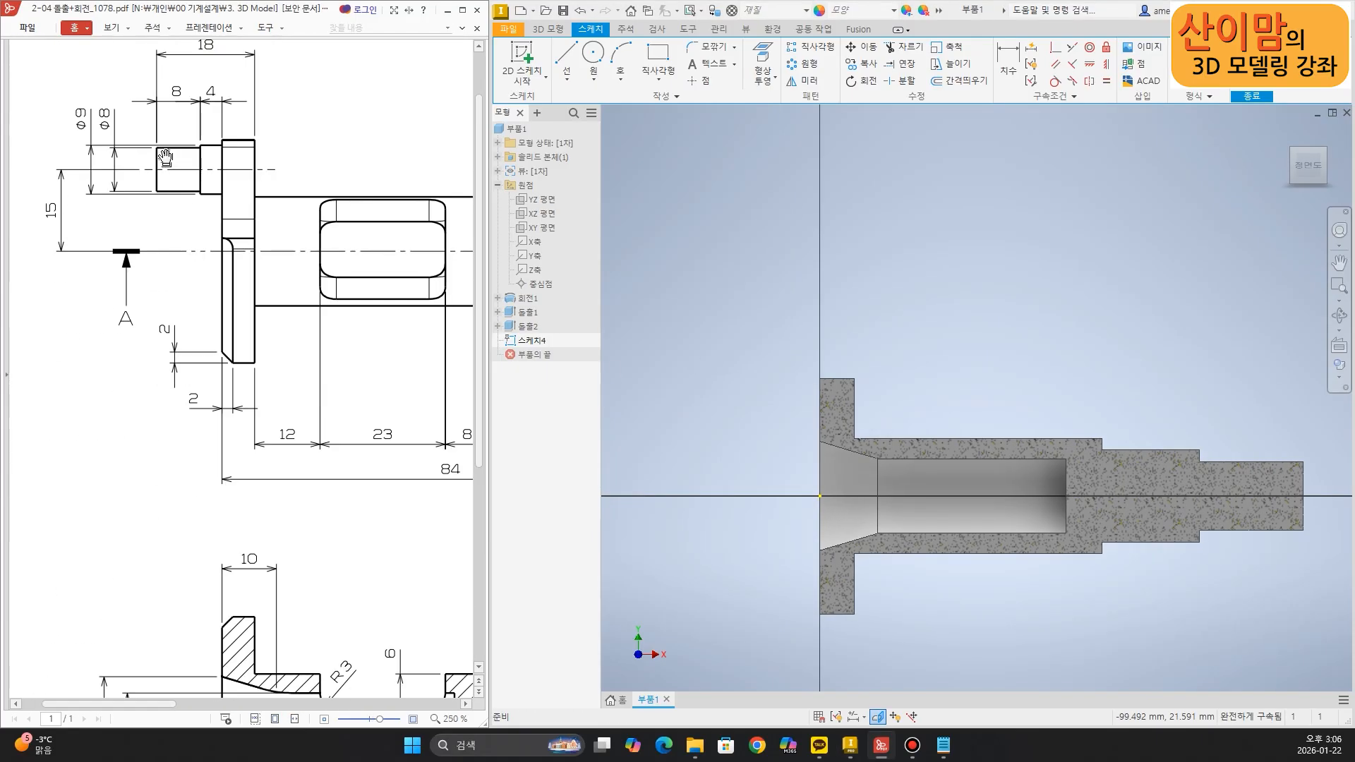
pyautogui.scroll(2, 179, 206)
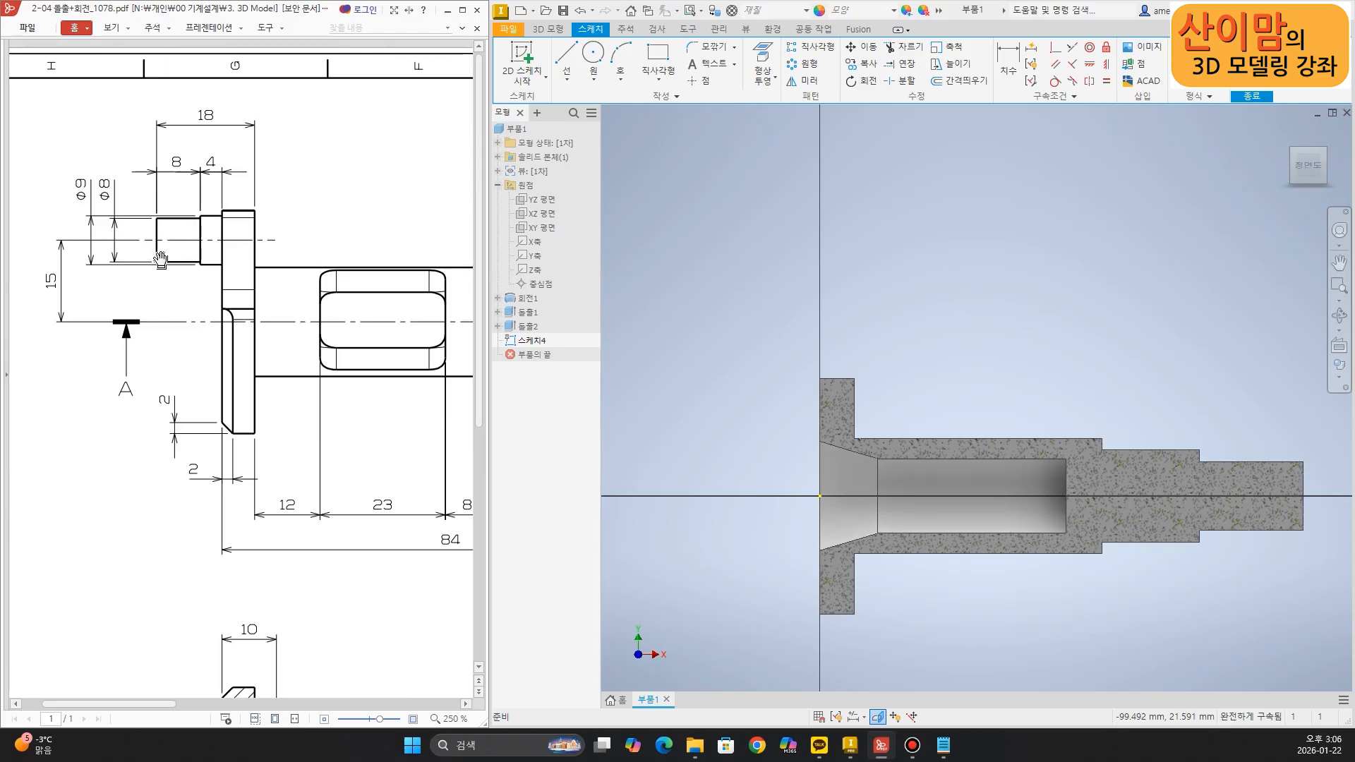
pyautogui.moveTo(157, 242)
pyautogui.mouseDown()
pyautogui.moveTo(220, 241)
pyautogui.moveTo(155, 220)
pyautogui.moveTo(156, 243)
pyautogui.mouseUp()
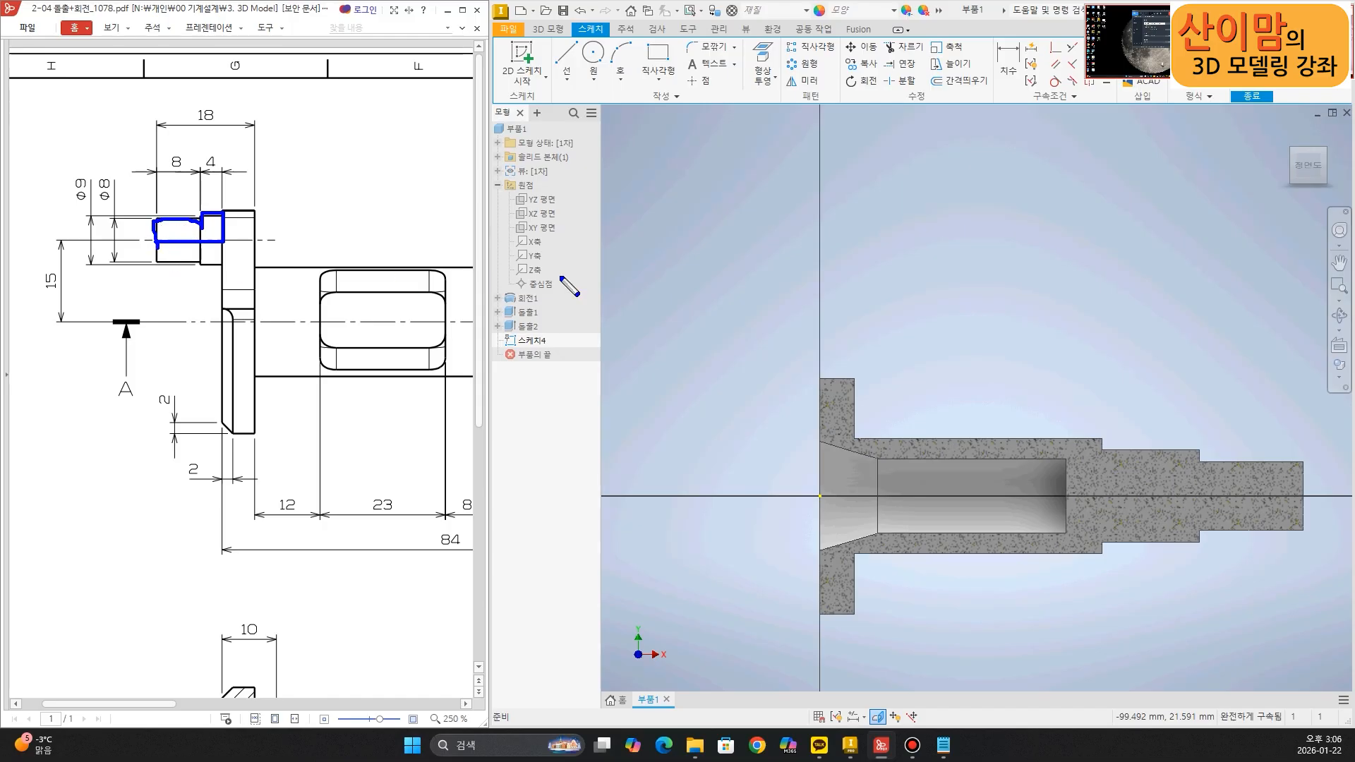
pyautogui.press('Escape')
# Switch to Inventor and sketch the pin's stepped half-profile outward from the flange face, about 13 mm long and starting about 15 mm above the shaft axis
pyautogui.click(692, 266)
pyautogui.click(571, 56)
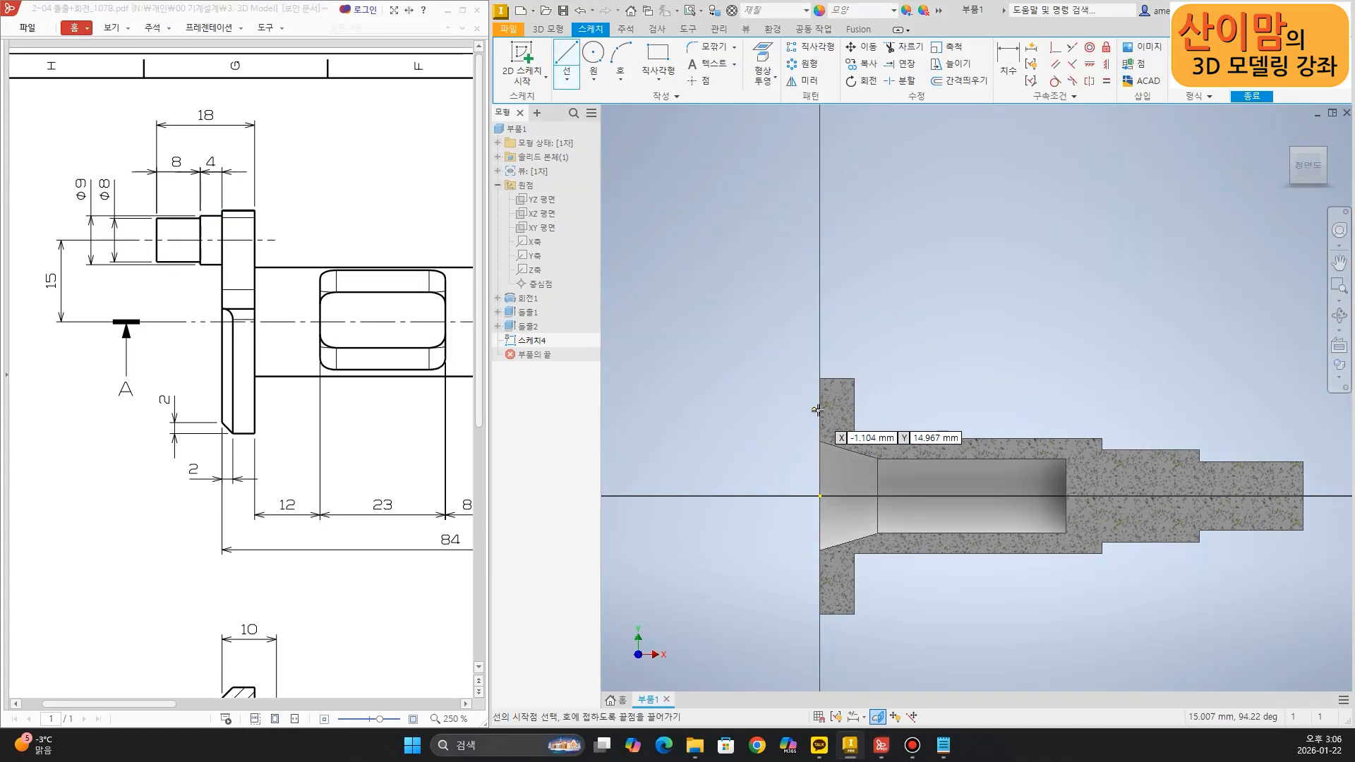
pyautogui.scroll(2, 780, 405)
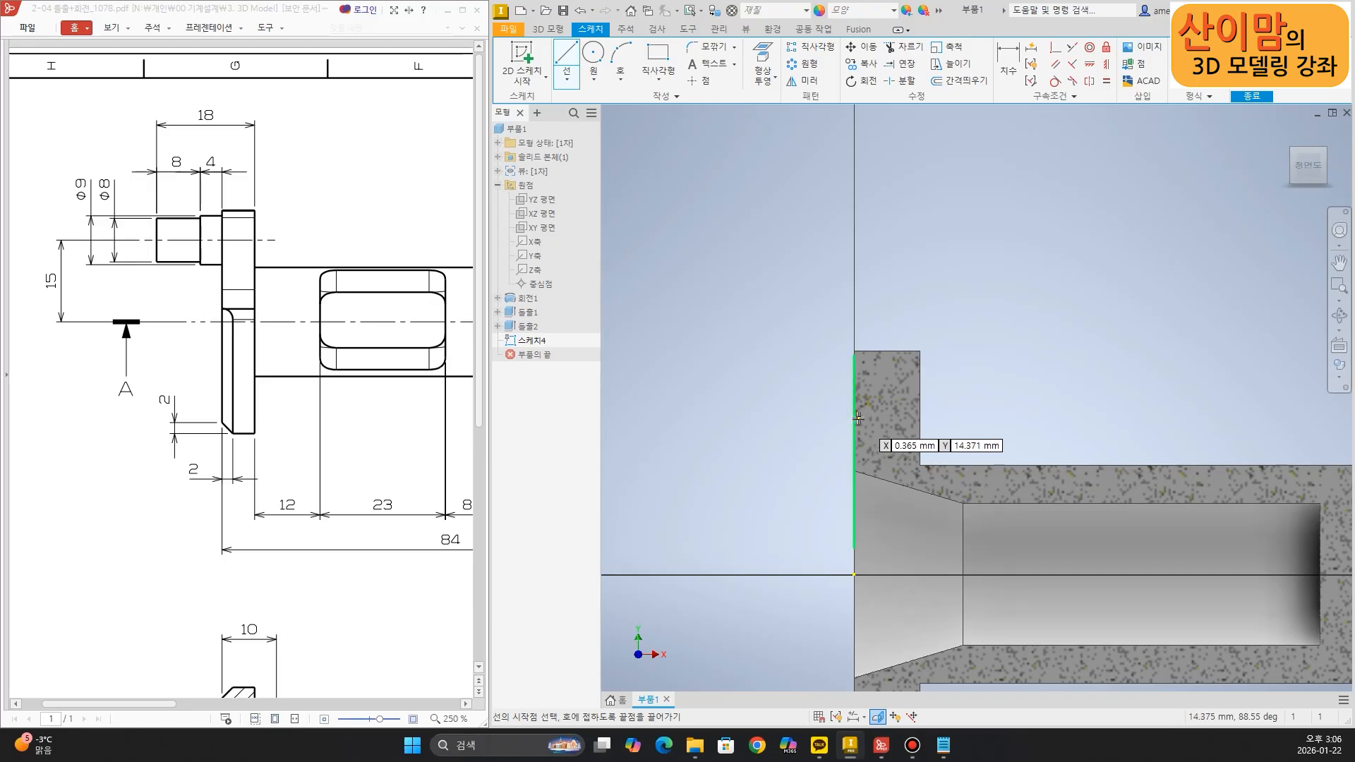
pyautogui.click(856, 411)
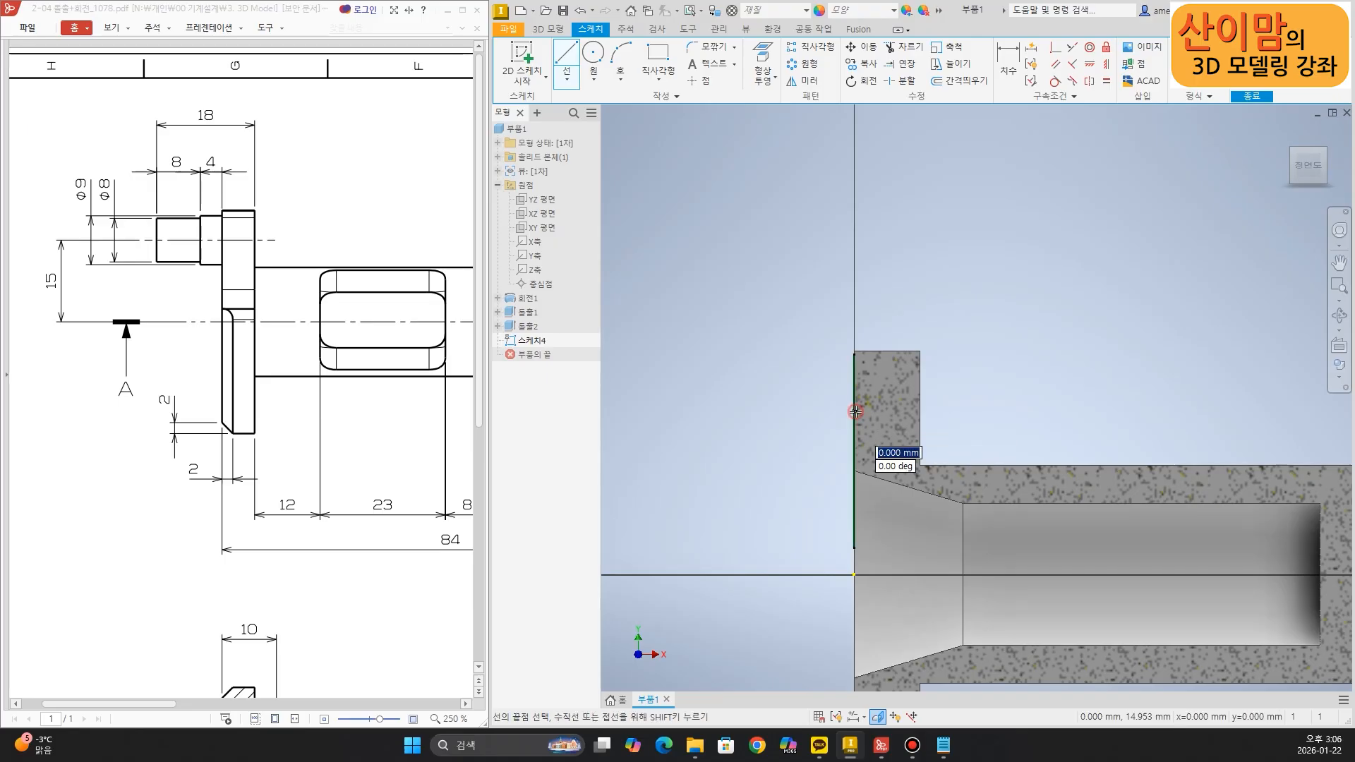
pyautogui.click(711, 410)
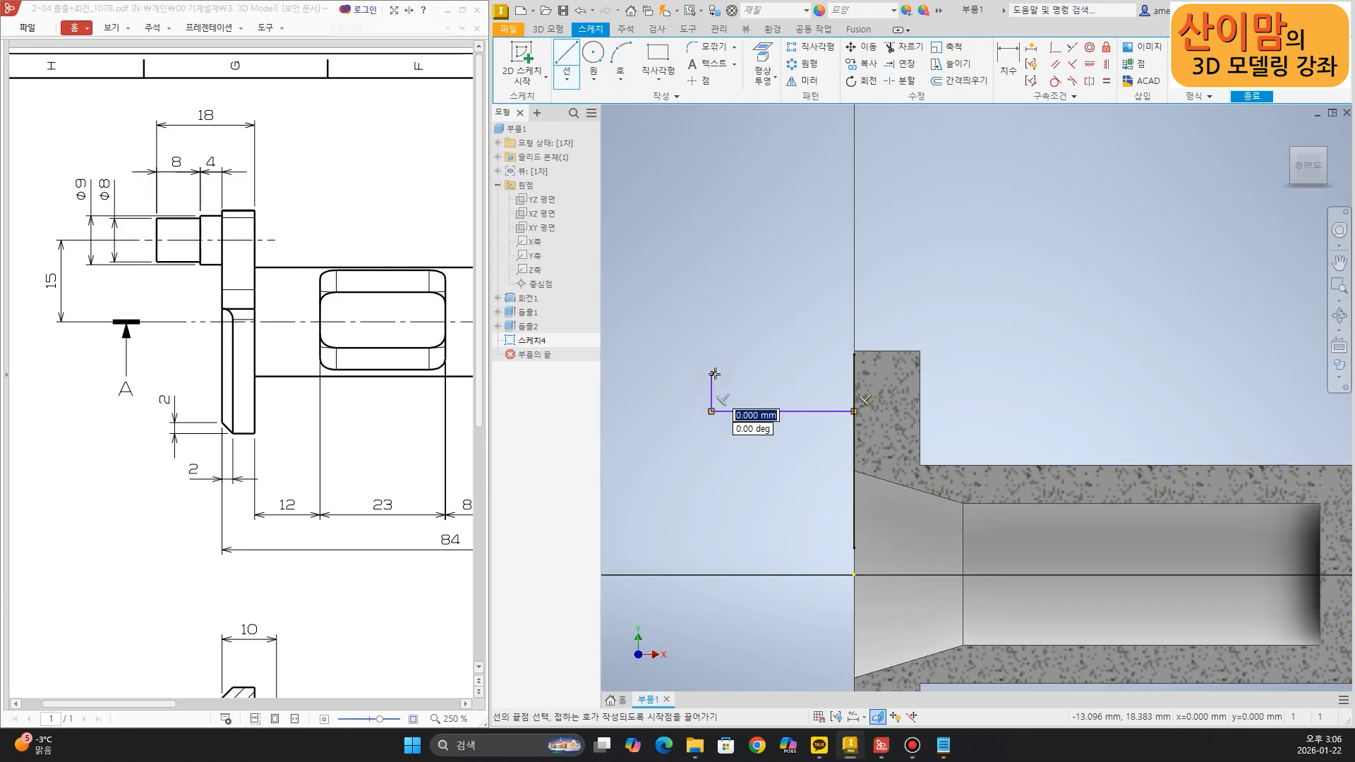
pyautogui.click(779, 373)
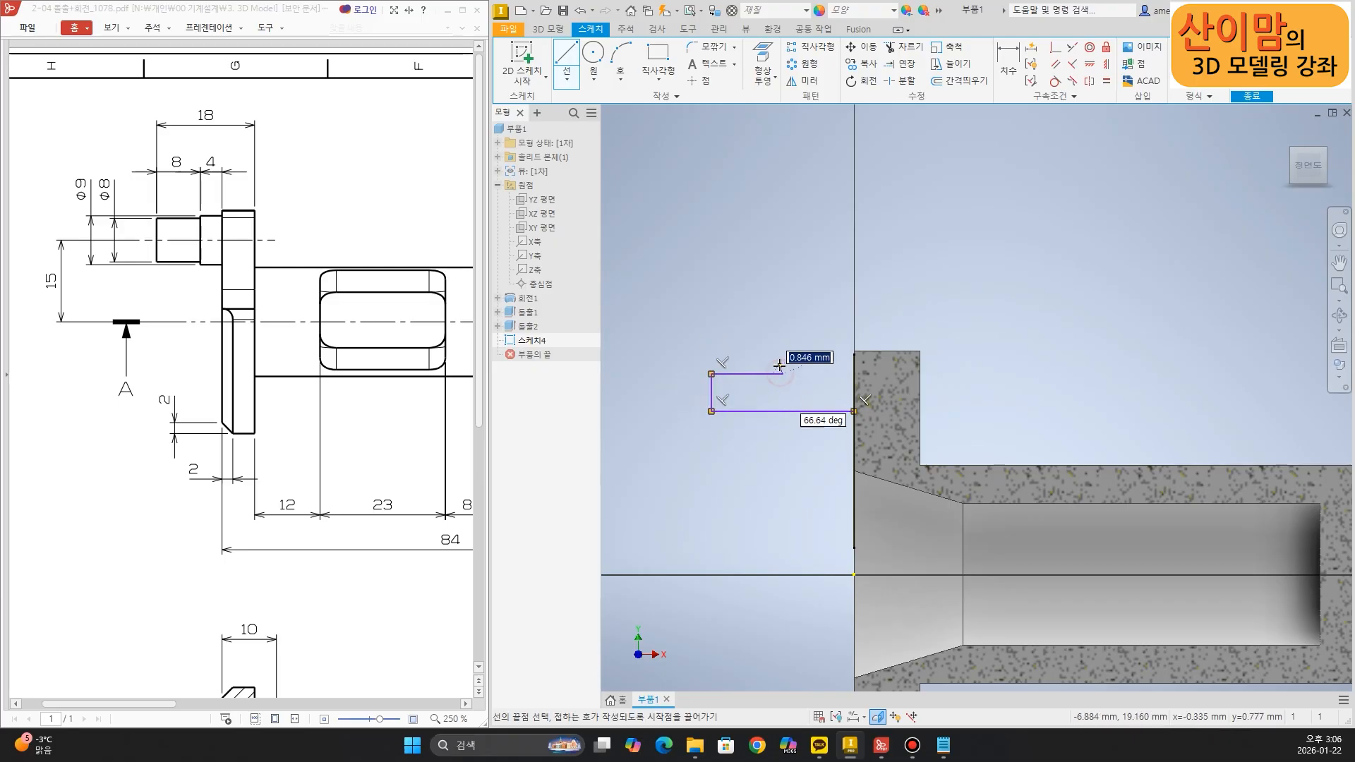
pyautogui.click(781, 363)
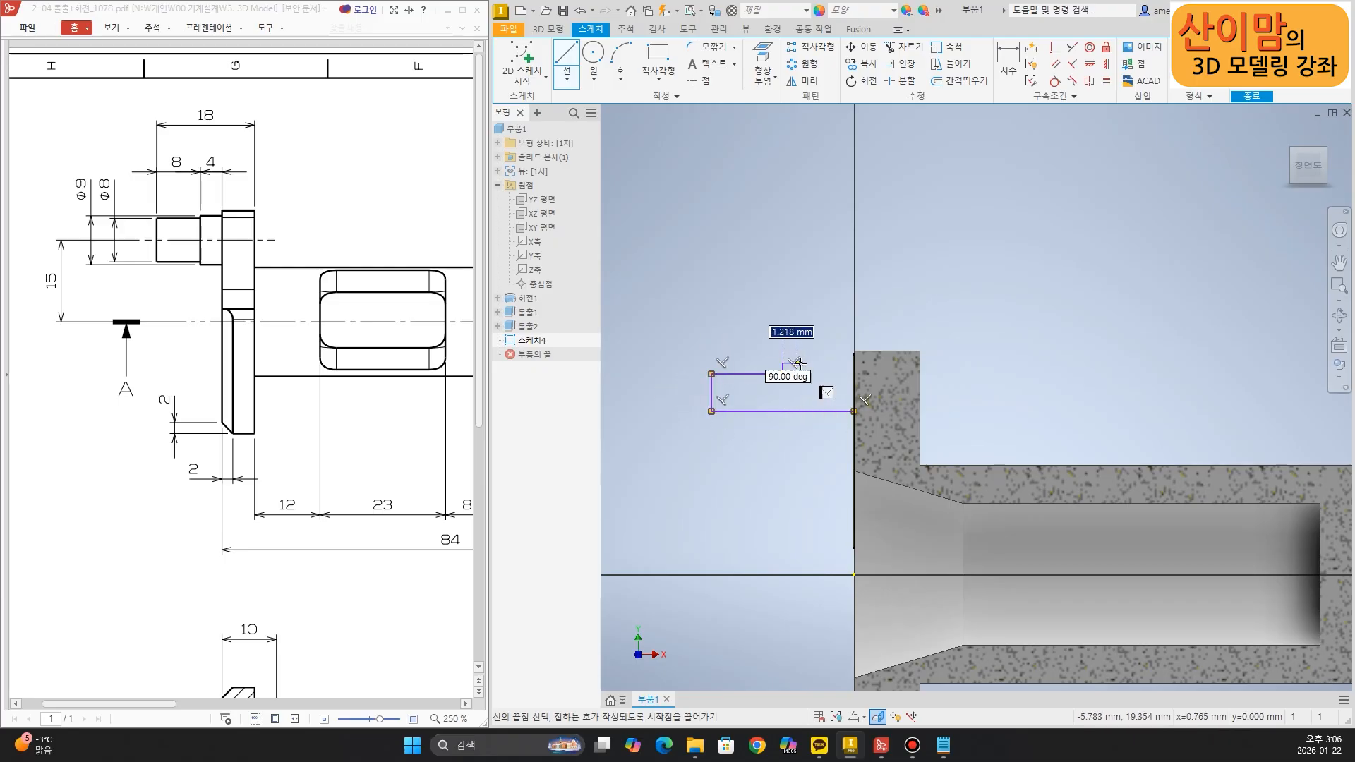
pyautogui.click(853, 363)
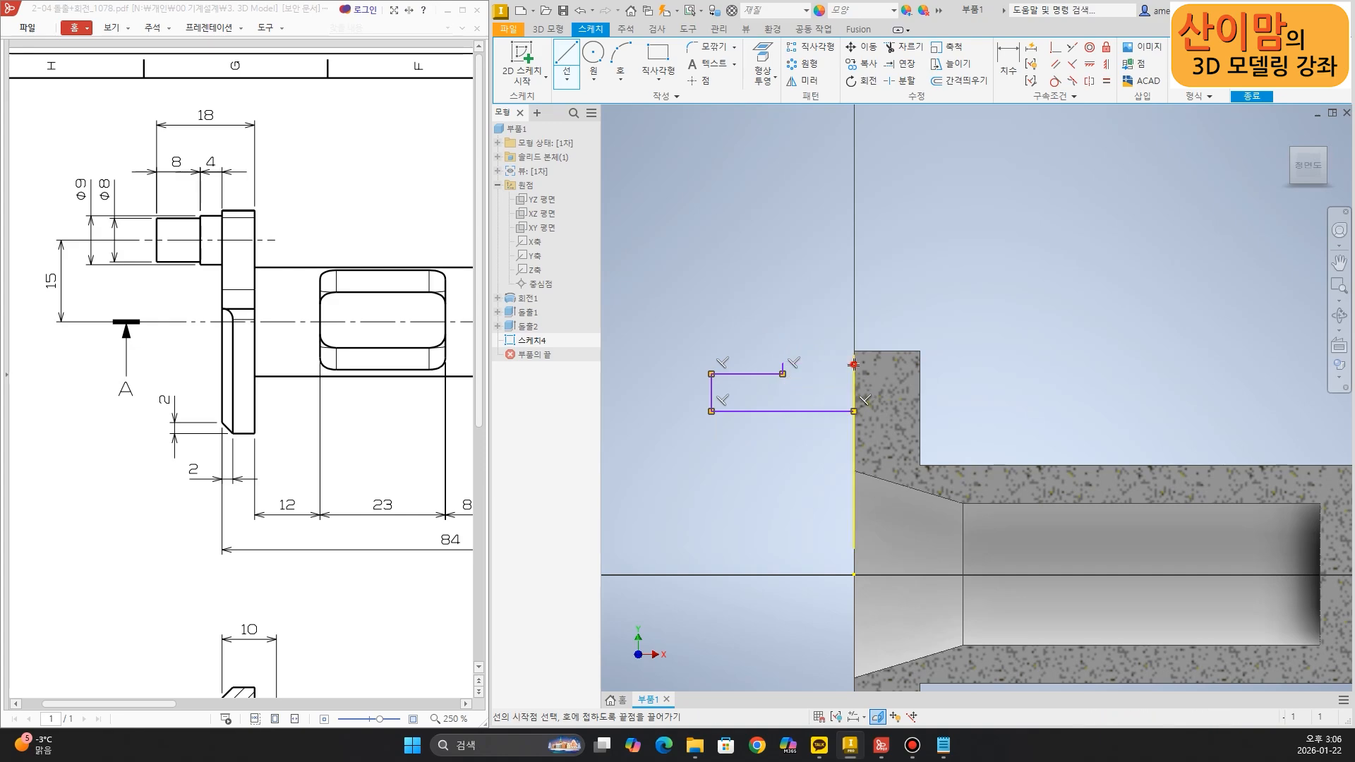
pyautogui.press('Escape')
# Turn the lowest horizontal line of the pin's half-profile into a centerline
pyautogui.moveTo(779, 480); pyautogui.dragTo(786, 458, button='middle')
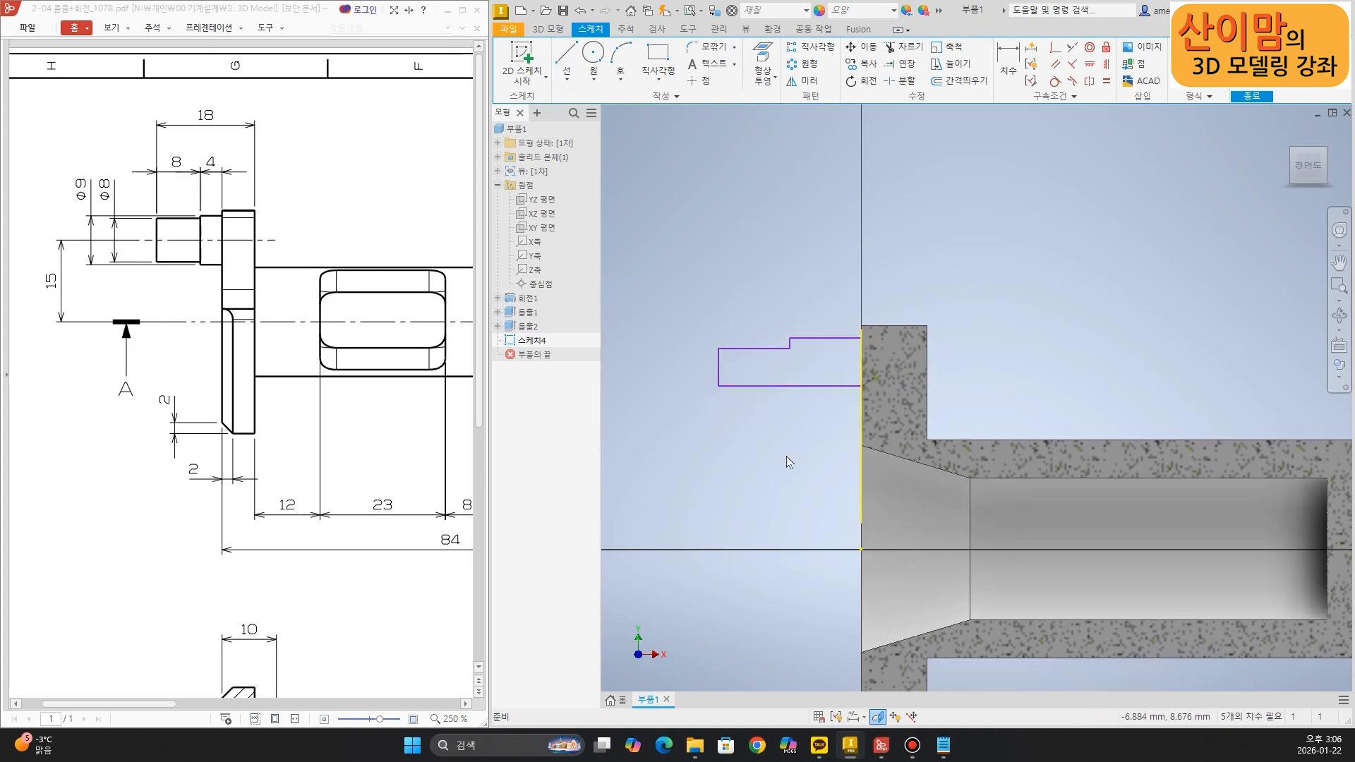
pyautogui.click(787, 386)
pyautogui.rightClick(786, 392)
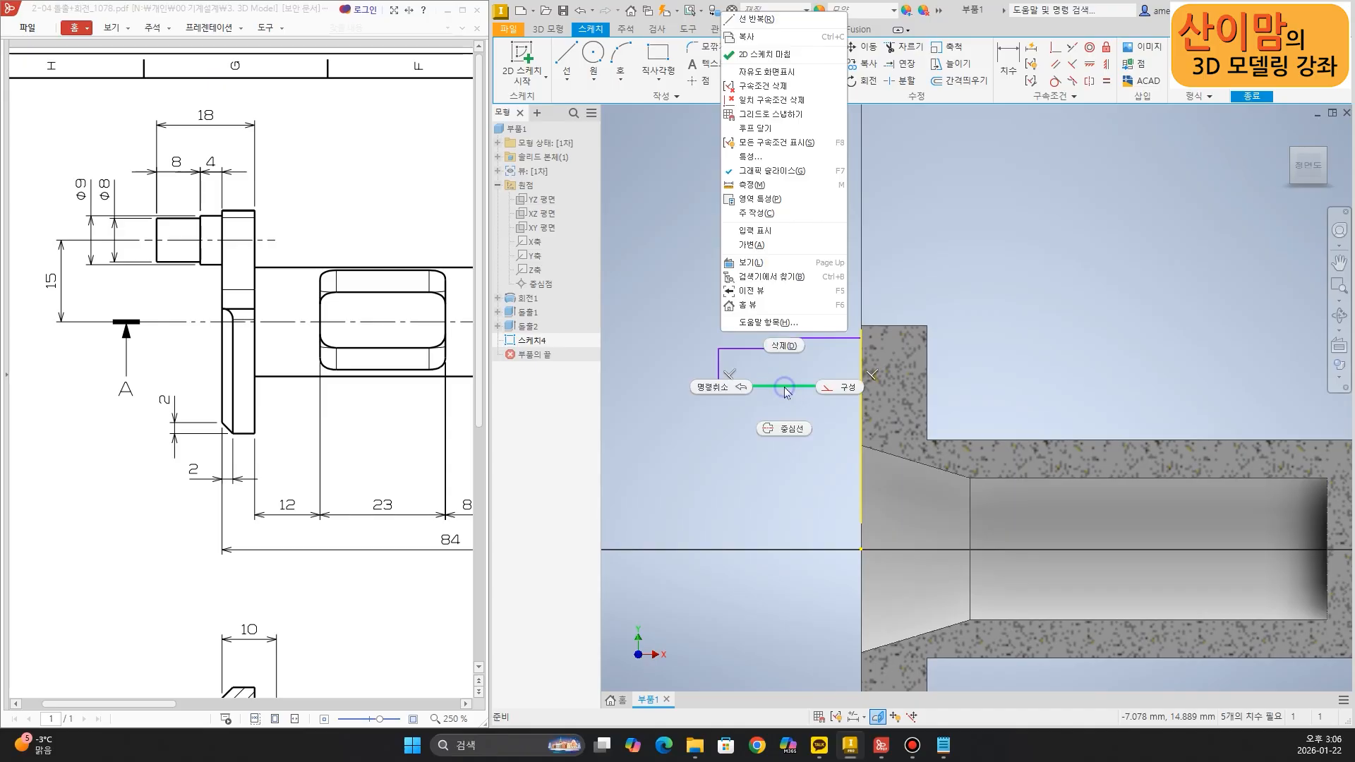
pyautogui.click(791, 428)
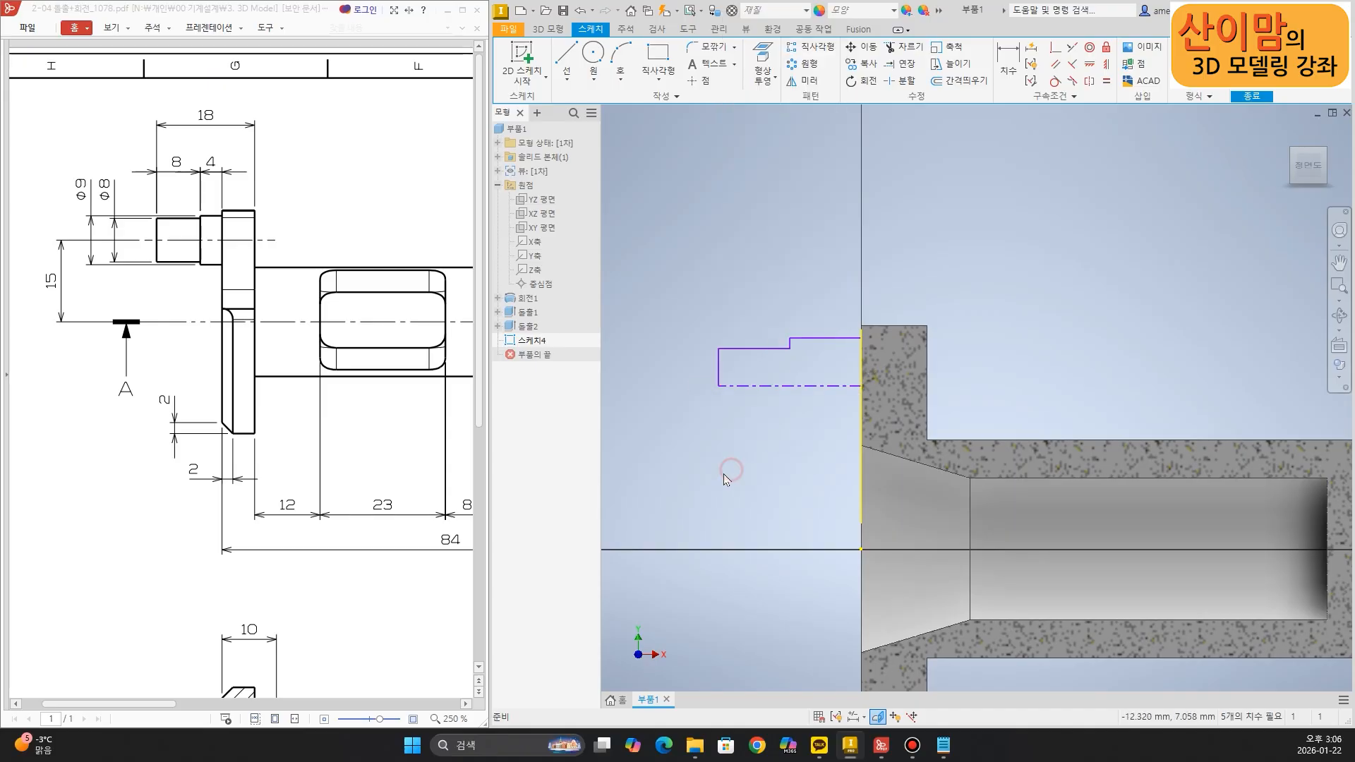
# Dimension the pin profile's horizontal segment adjoining the flange face as 4 mm long
pyautogui.moveTo(714, 480); pyautogui.dragTo(713, 487, button='middle')
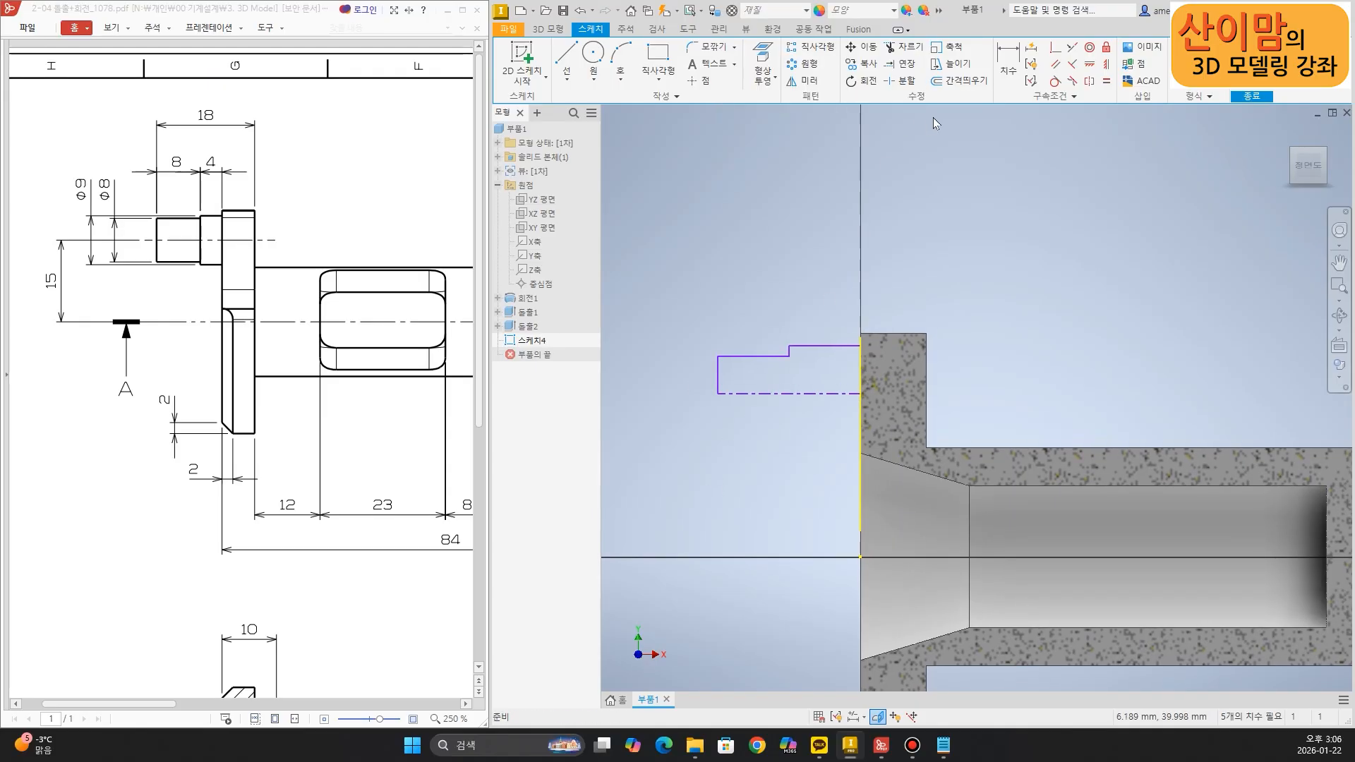
pyautogui.click(1011, 64)
pyautogui.click(838, 346)
pyautogui.click(829, 267)
pyautogui.write('4')
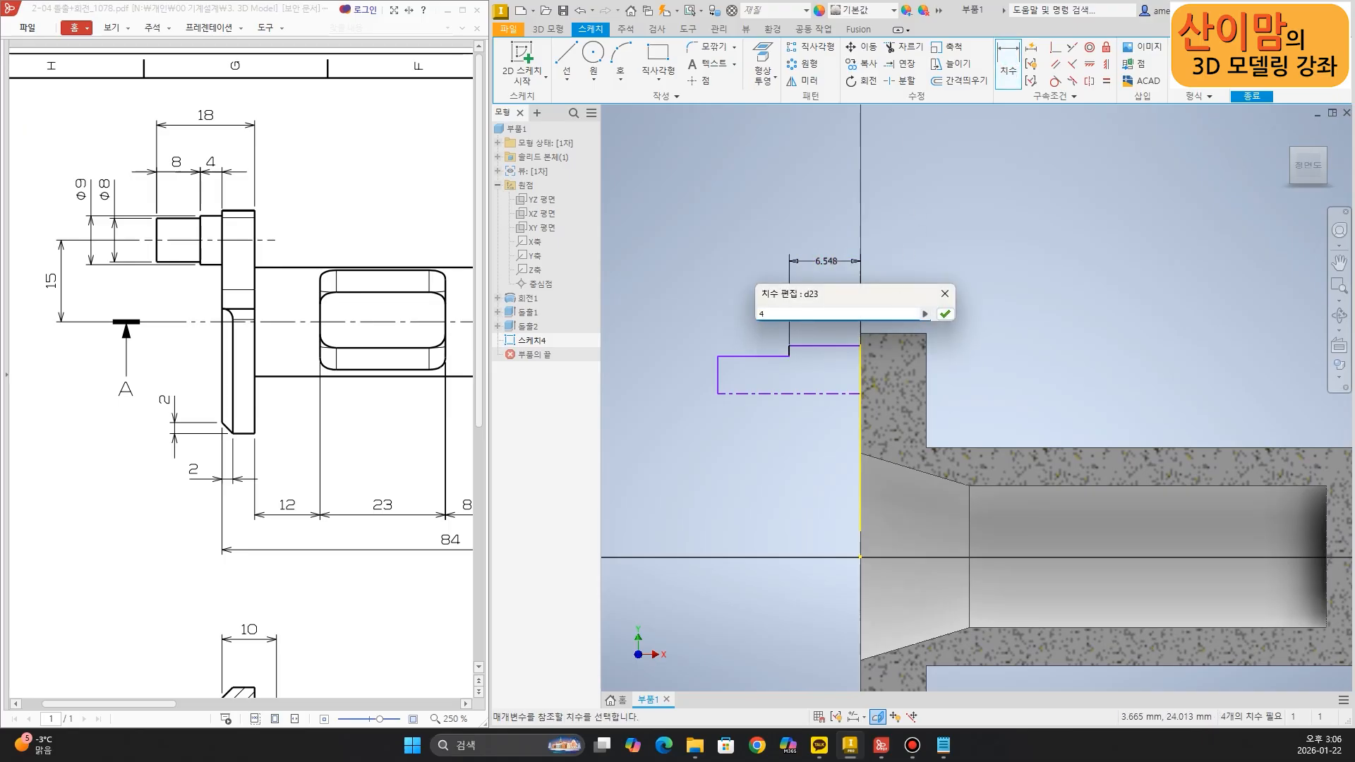
pyautogui.press('Return')
# Dimension the horizontal segment of the pin profile's outer section as 8 mm long
pyautogui.click(788, 434)
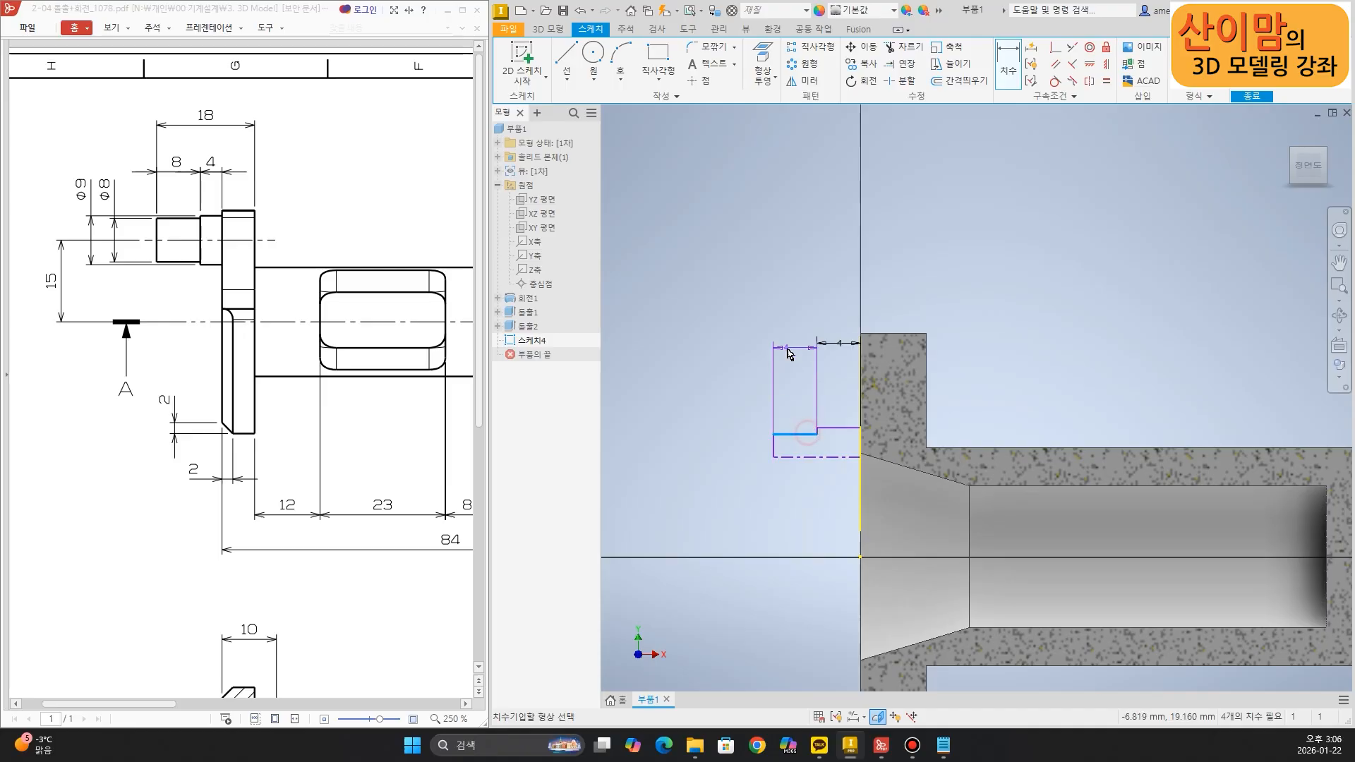
pyautogui.click(788, 344)
pyautogui.write('8')
pyautogui.press('Return')
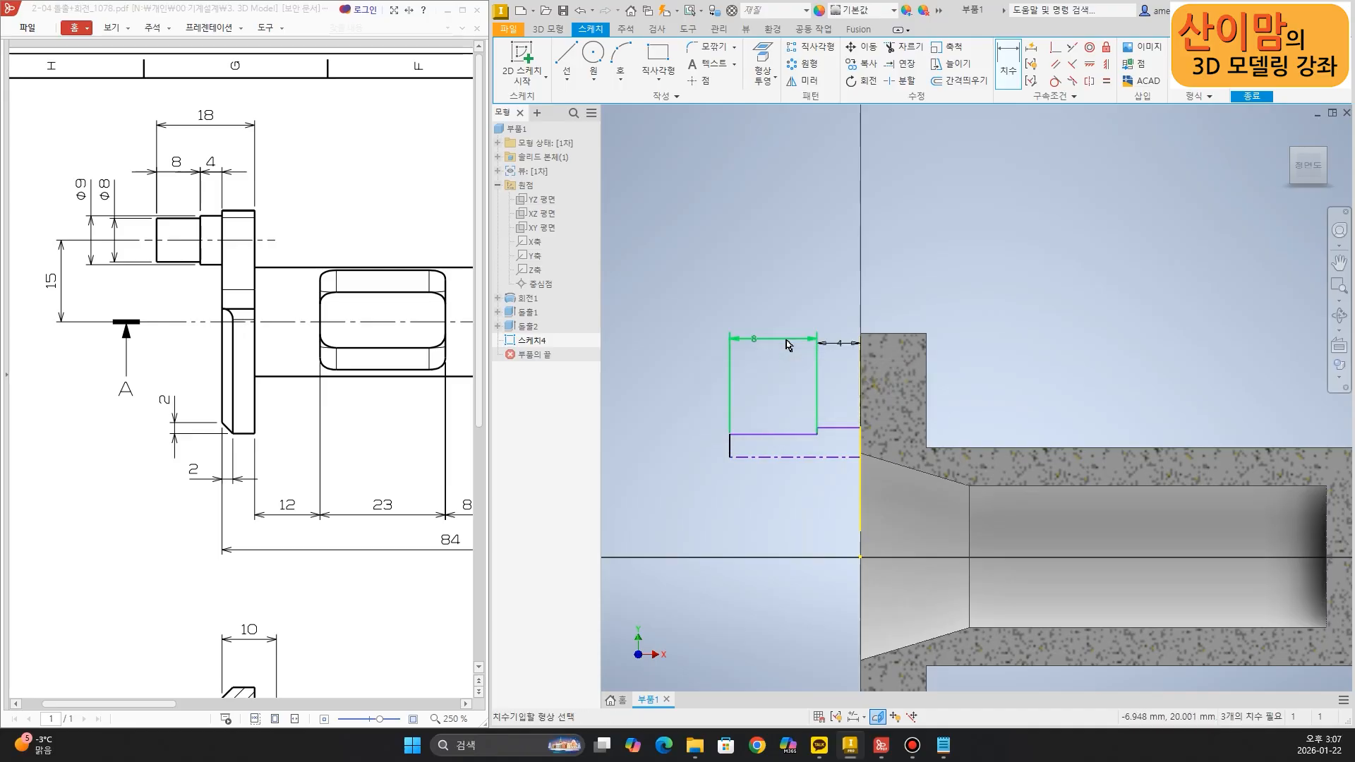
# Dimension the pin's outer section as an 8 mm diameter about the centerline
pyautogui.moveTo(754, 373); pyautogui.dragTo(746, 310, button='middle')
pyautogui.click(753, 394)
pyautogui.click(747, 371)
pyautogui.click(647, 385)
pyautogui.write('8')
pyautogui.press('Return')
# Dimension the pin's section adjoining the flange face as a 9 mm diameter about the centerline
pyautogui.click(812, 414)
pyautogui.click(837, 365)
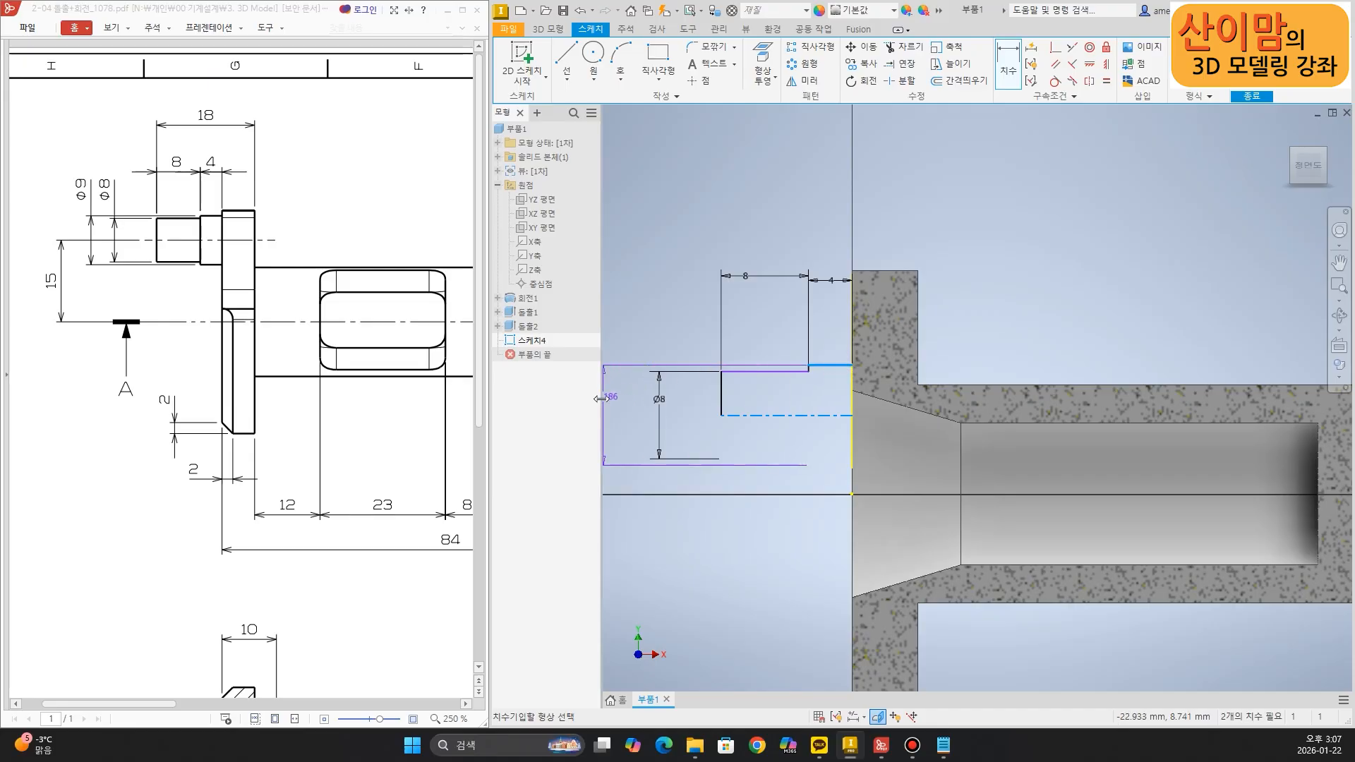
pyautogui.click(602, 407)
pyautogui.write('9')
pyautogui.press('Return')
pyautogui.moveTo(676, 433); pyautogui.dragTo(716, 402, button='middle')
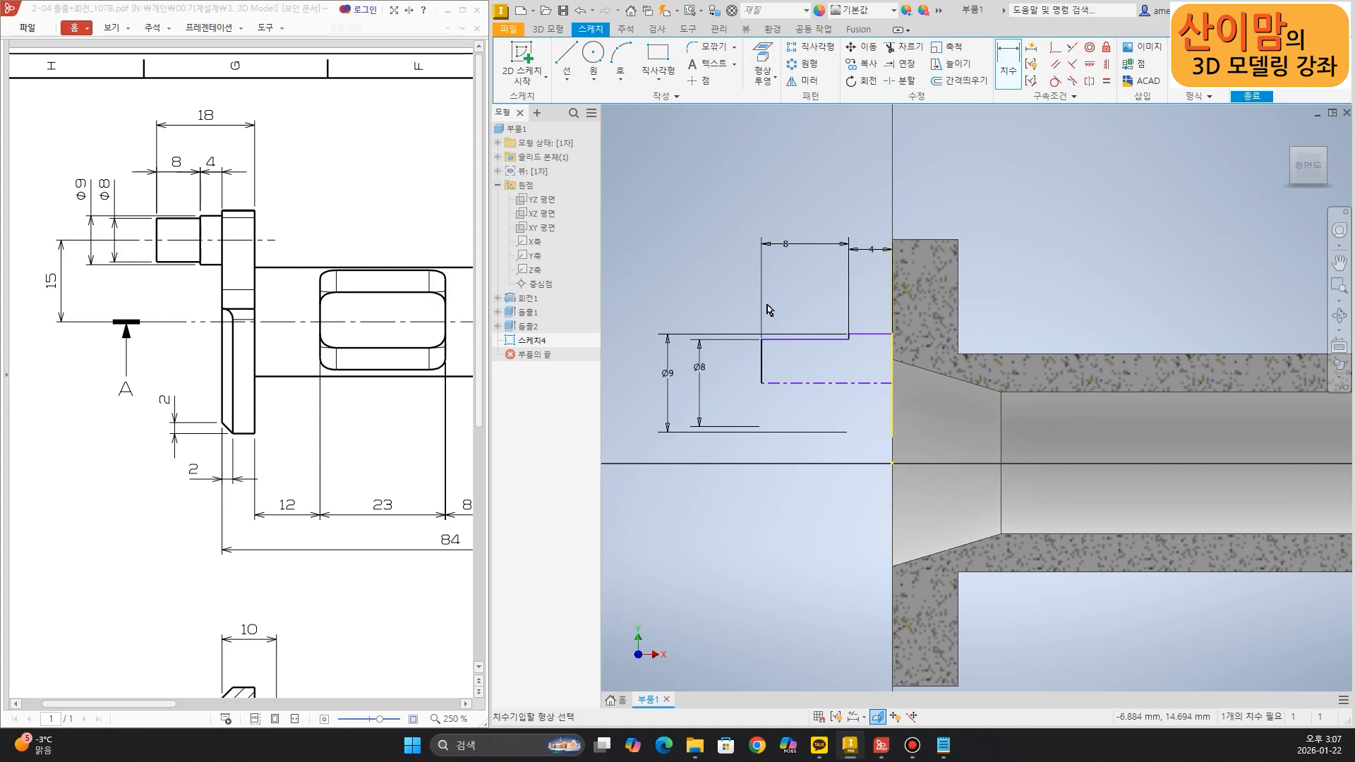
pyautogui.moveTo(64, 308)
pyautogui.mouseDown()
pyautogui.moveTo(57, 272)
pyautogui.moveTo(67, 315)
pyautogui.mouseUp()
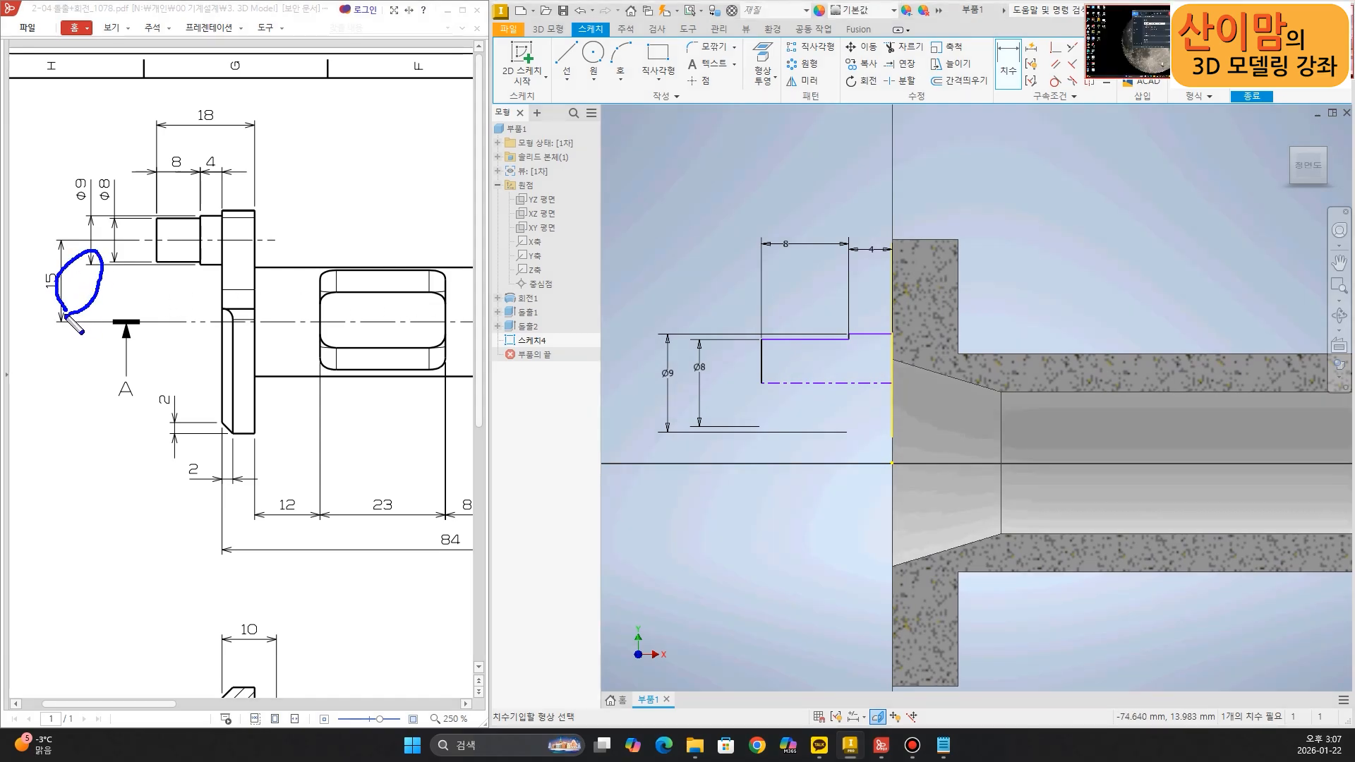
pyautogui.press('Escape')
pyautogui.press('Escape')
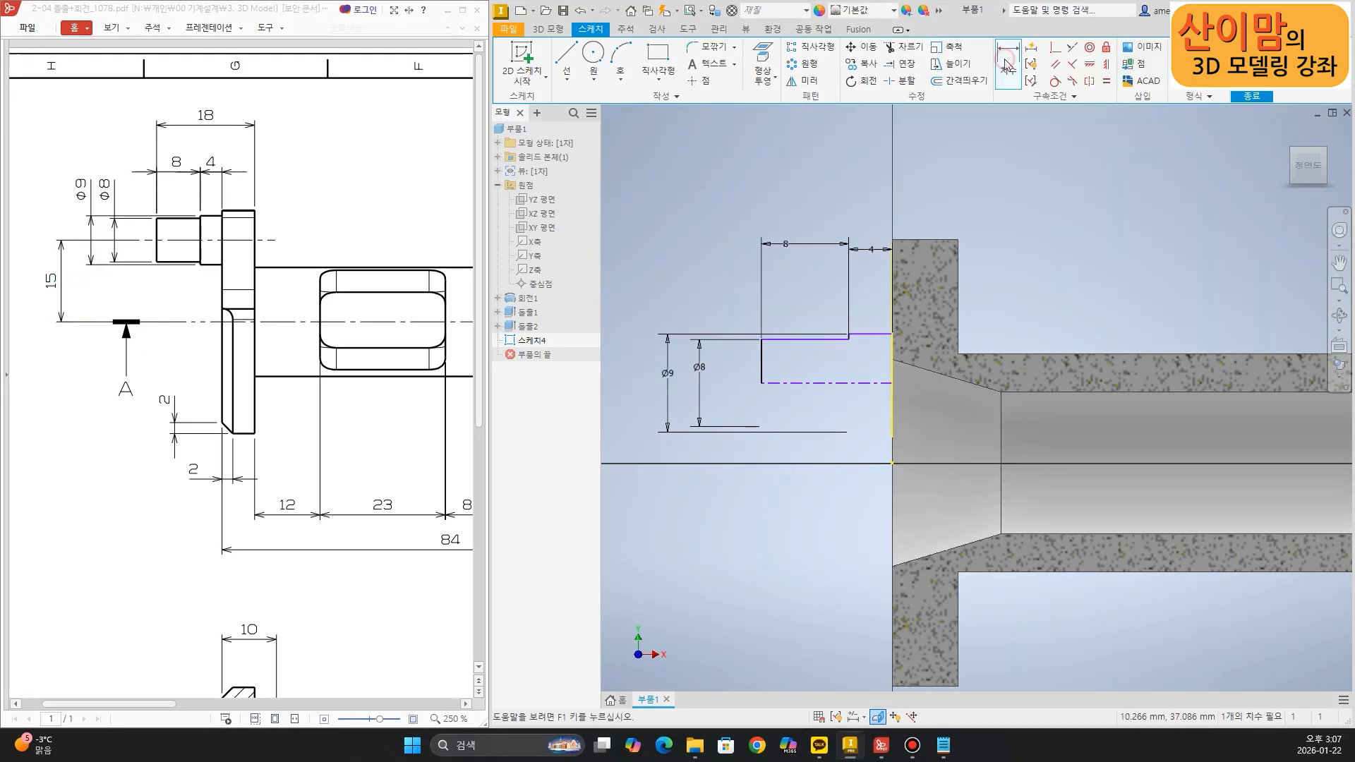
pyautogui.click(999, 86)
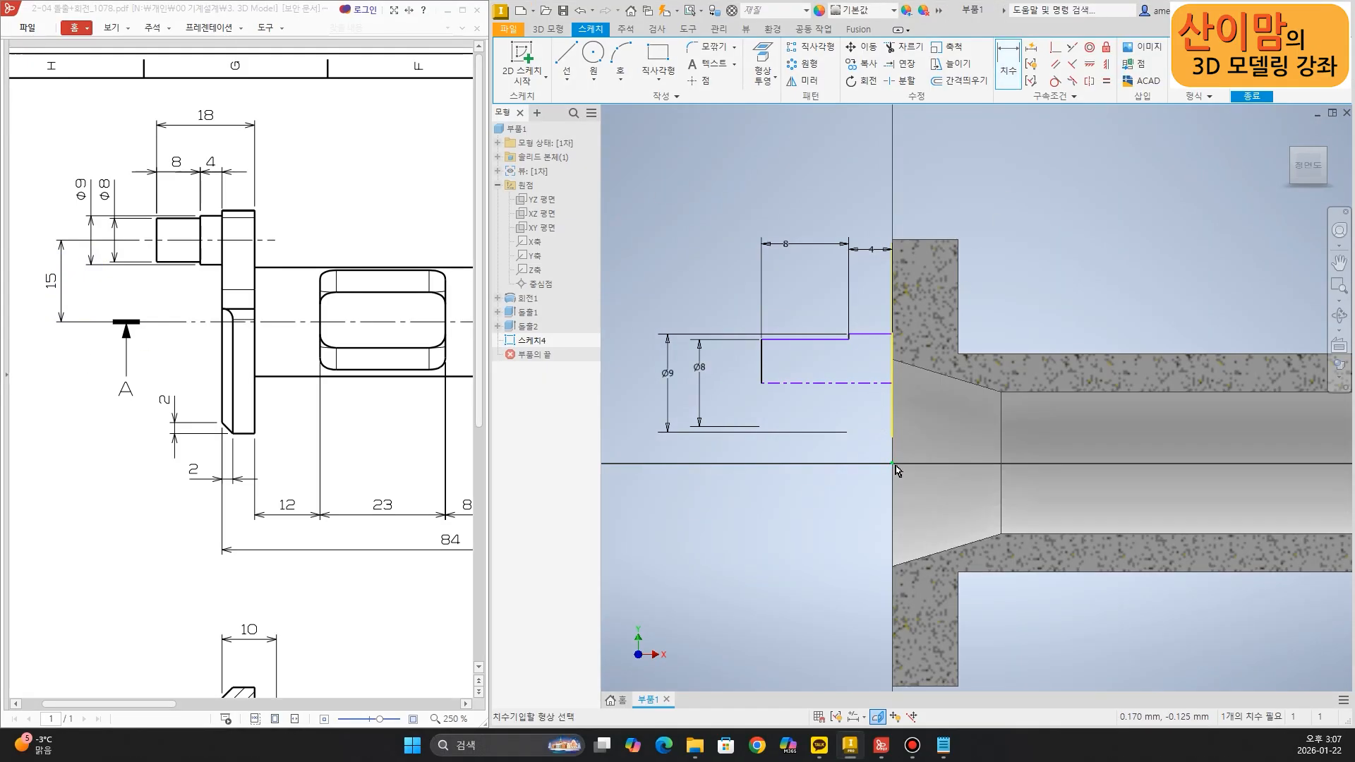
pyautogui.click(803, 386)
pyautogui.moveTo(723, 393); pyautogui.dragTo(793, 386, button='middle')
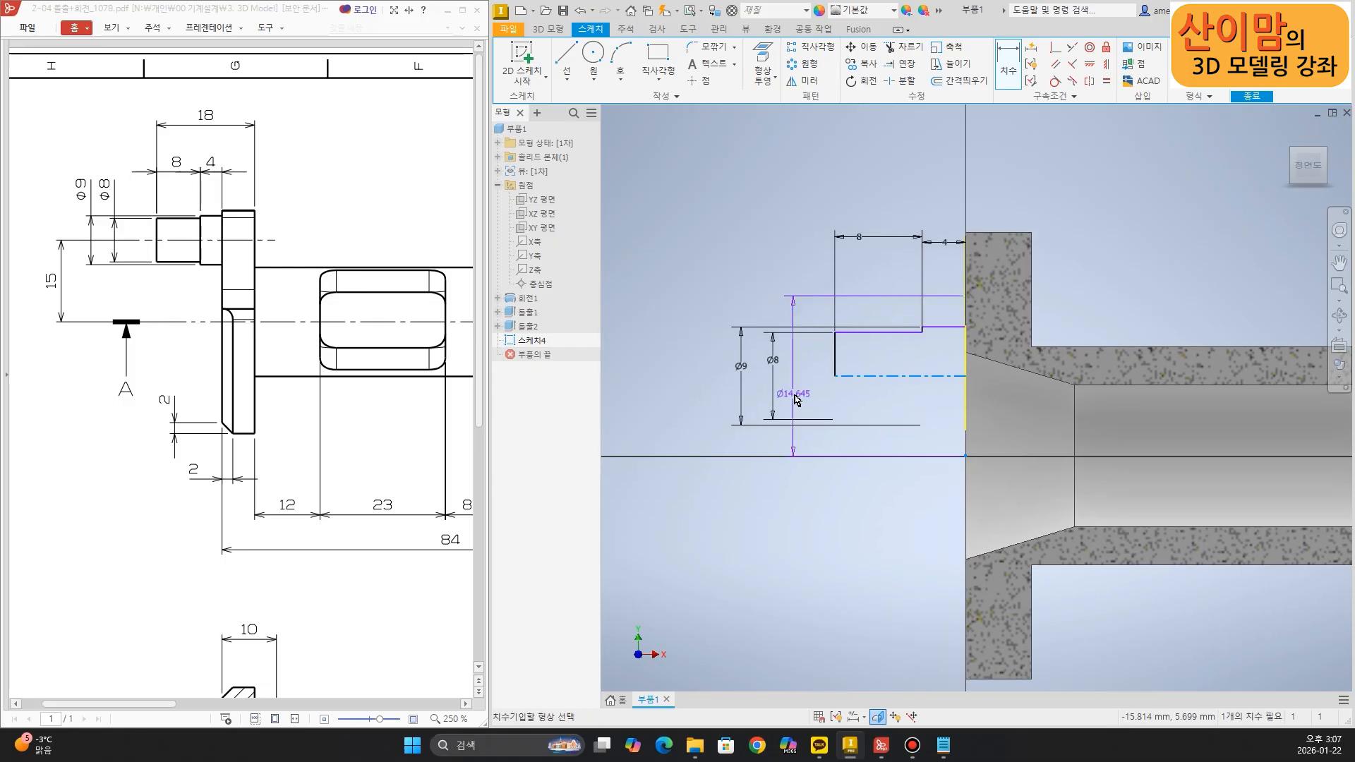
pyautogui.click(681, 393)
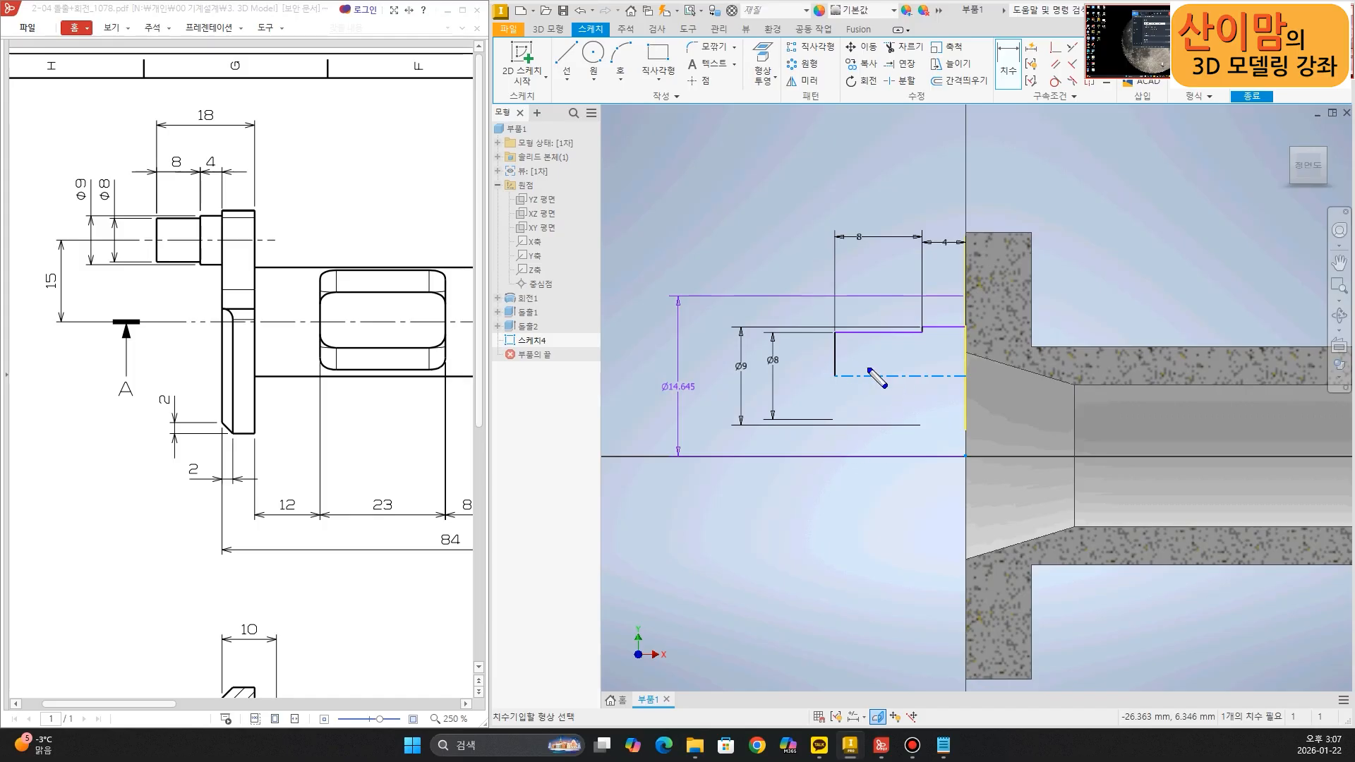
pyautogui.moveTo(871, 395)
pyautogui.mouseDown()
pyautogui.moveTo(900, 363)
pyautogui.moveTo(877, 399)
pyautogui.mouseUp()
pyautogui.moveTo(703, 414)
pyautogui.mouseDown()
pyautogui.moveTo(670, 351)
pyautogui.moveTo(656, 410)
pyautogui.moveTo(695, 381)
pyautogui.moveTo(653, 393)
pyautogui.mouseUp()
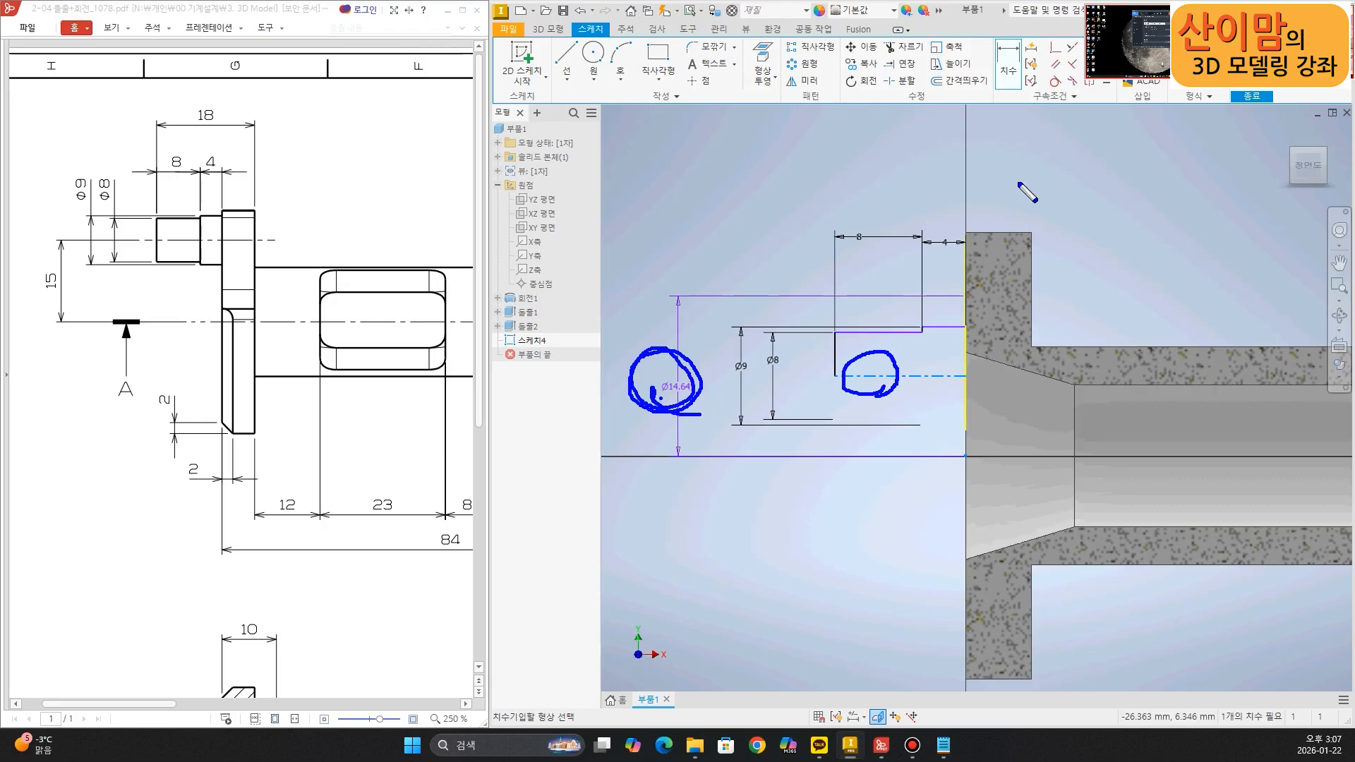
pyautogui.press('Escape')
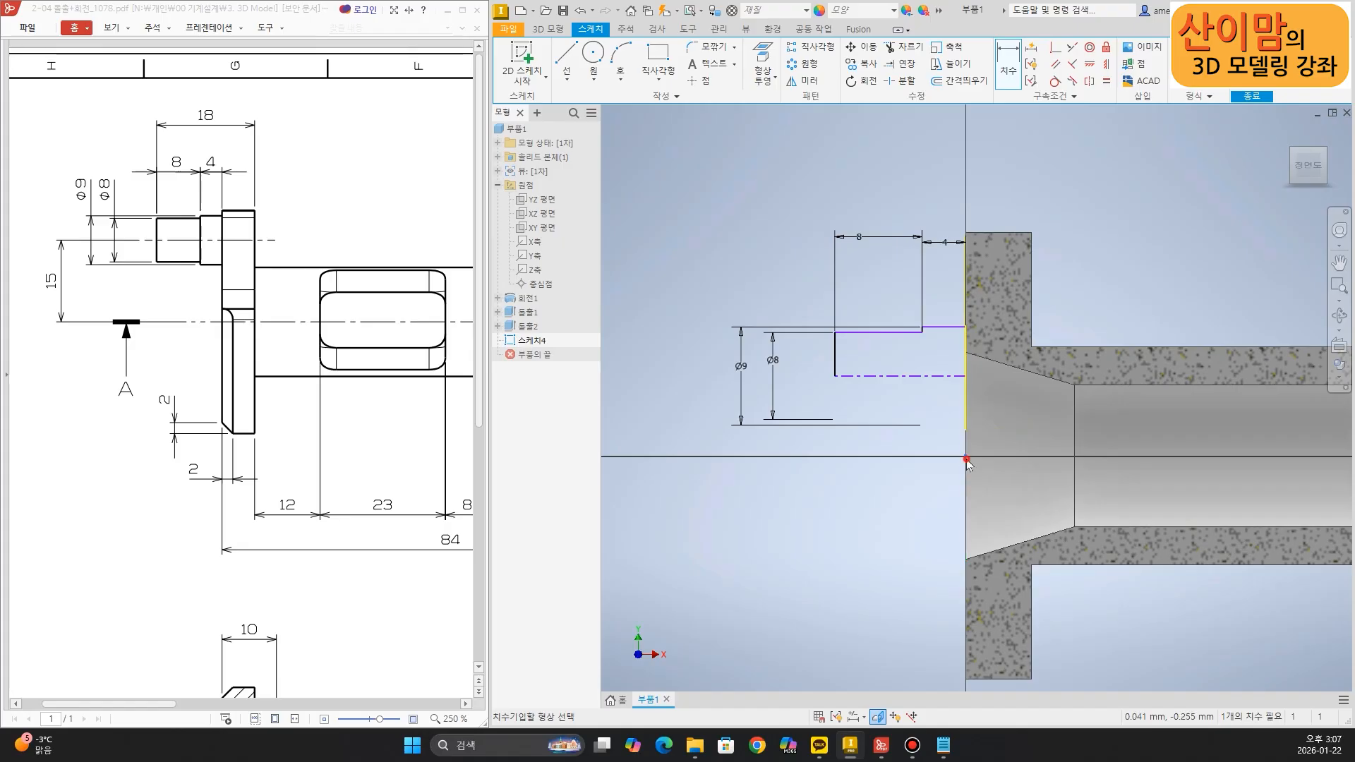
# Dimension the height of the pin centerline's outer endpoint above the shaft axis origin as 15 mm
pyautogui.click(835, 377)
pyautogui.click(832, 457)
pyautogui.click(691, 404)
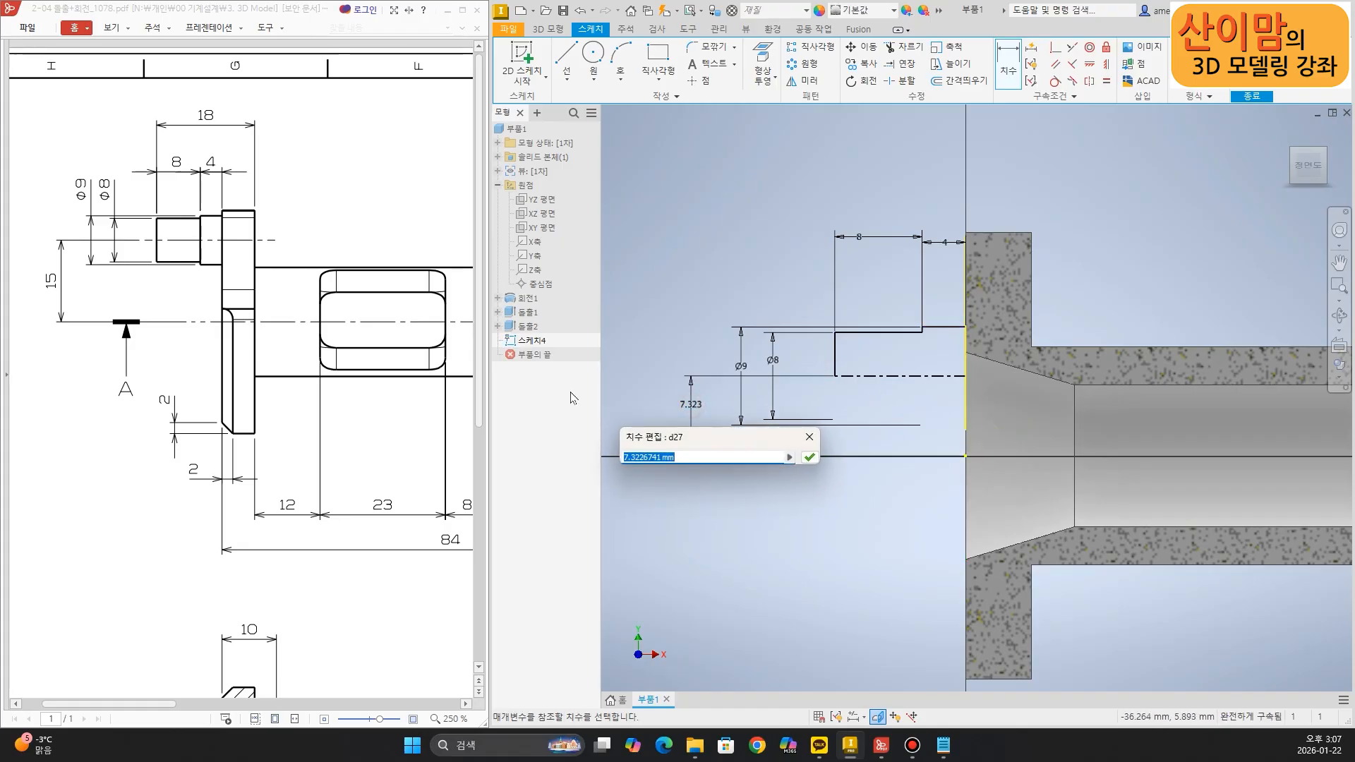
pyautogui.write('15')
pyautogui.press('Return')
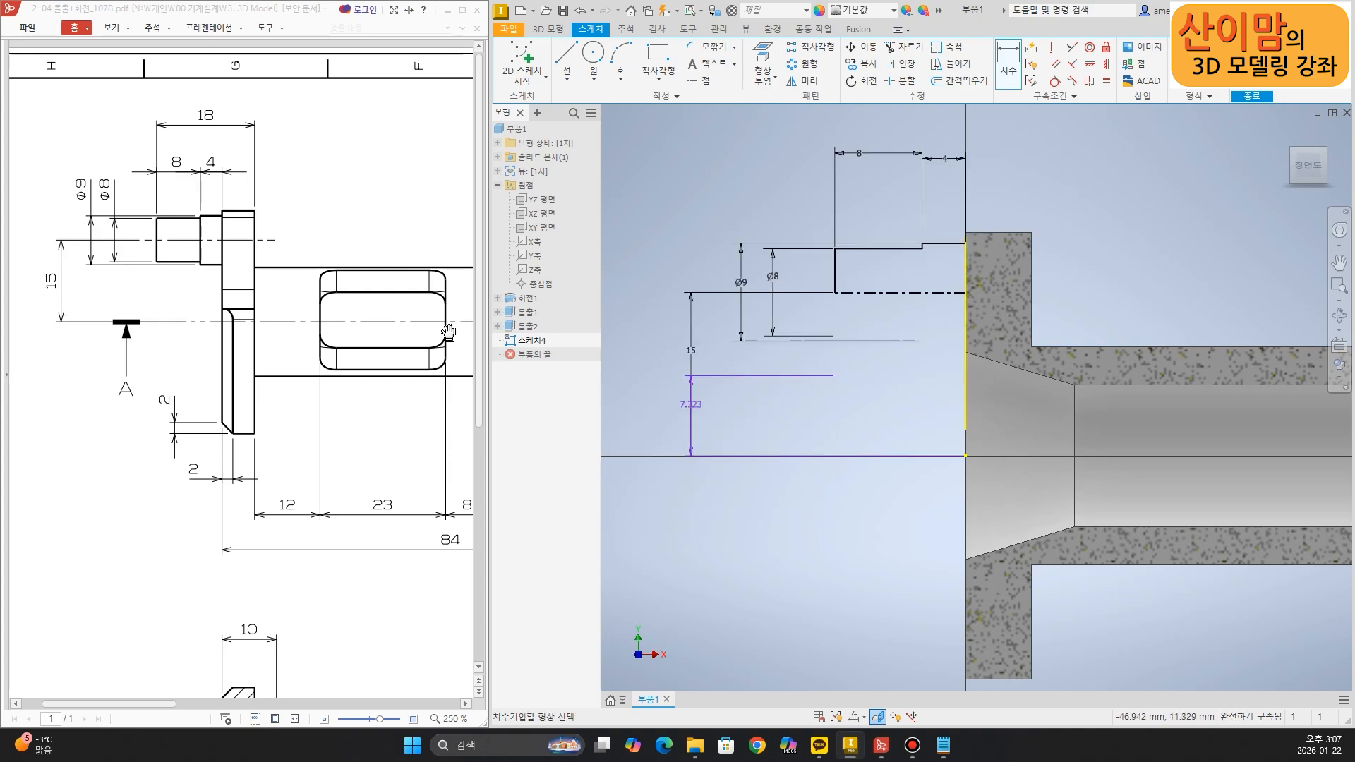
pyautogui.press('Escape')
# Revolve the pin's stepped profile a full 360 degrees about its centerline, joining it to the flange
pyautogui.press('F6')
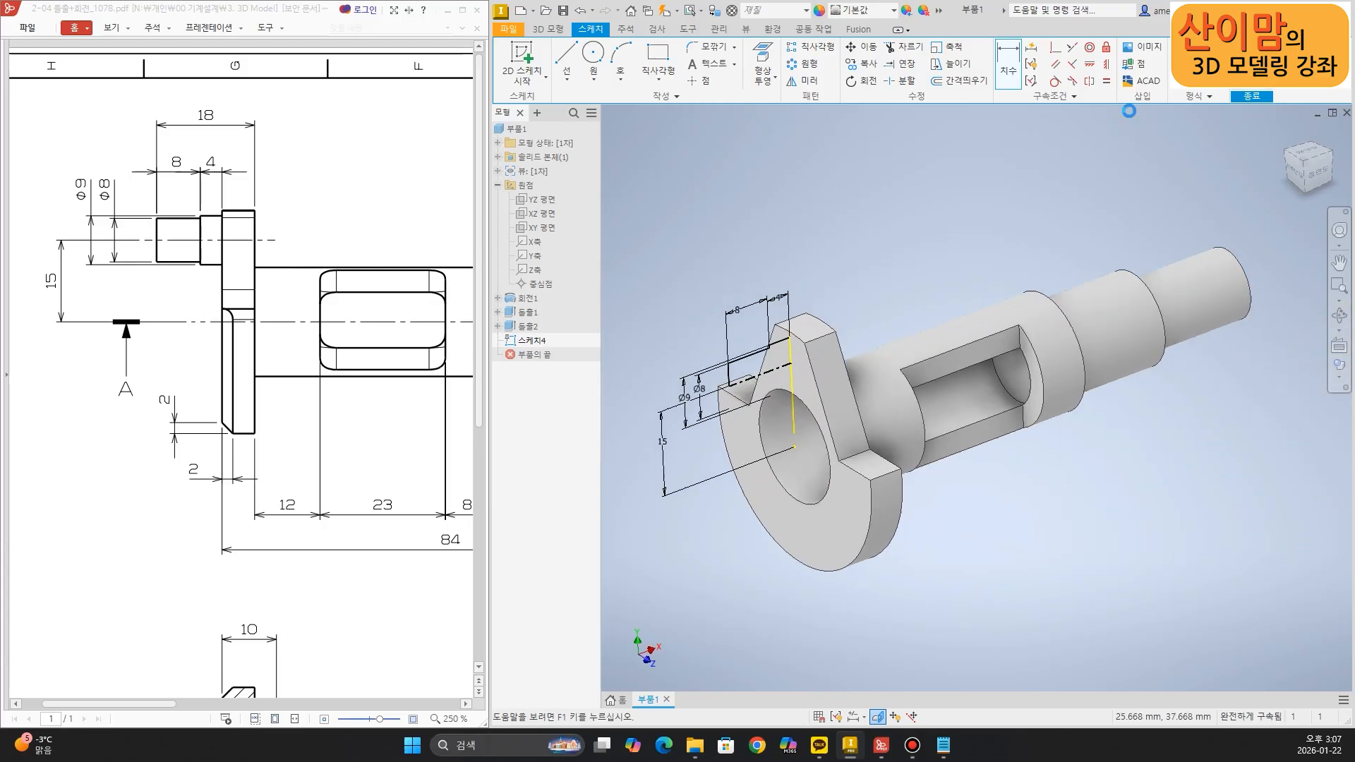
pyautogui.press('r')
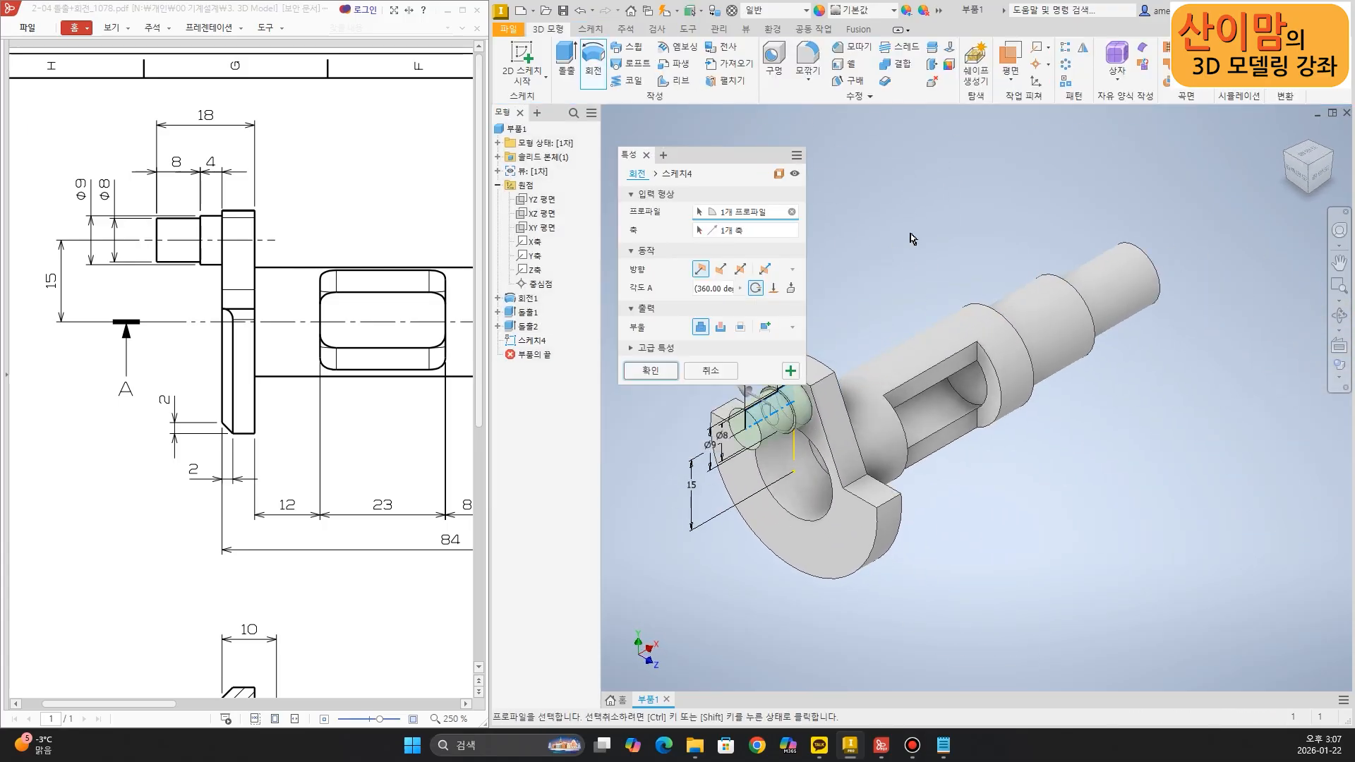
pyautogui.click(650, 368)
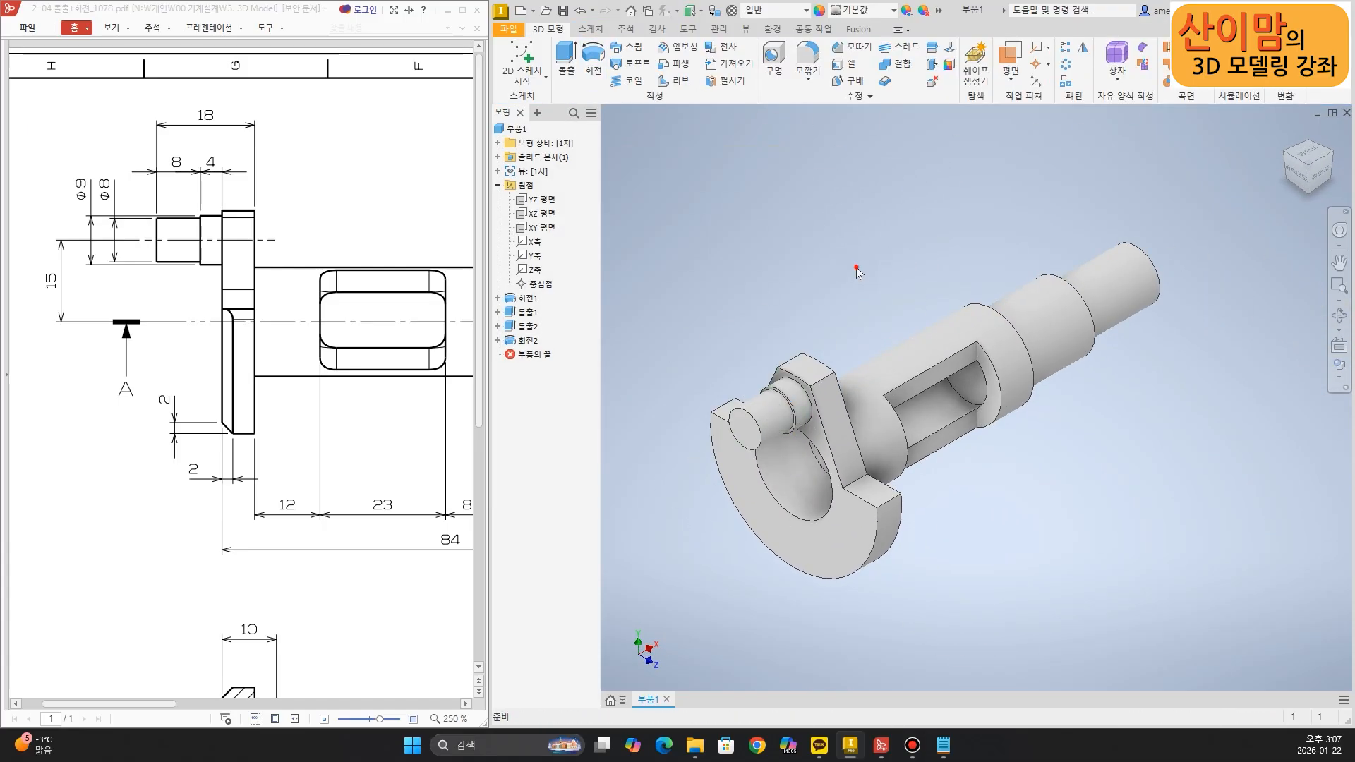
pyautogui.keyDown('shift'); pyautogui.moveTo(712, 303); pyautogui.dragTo(779, 207, button='middle'); pyautogui.keyUp('shift')
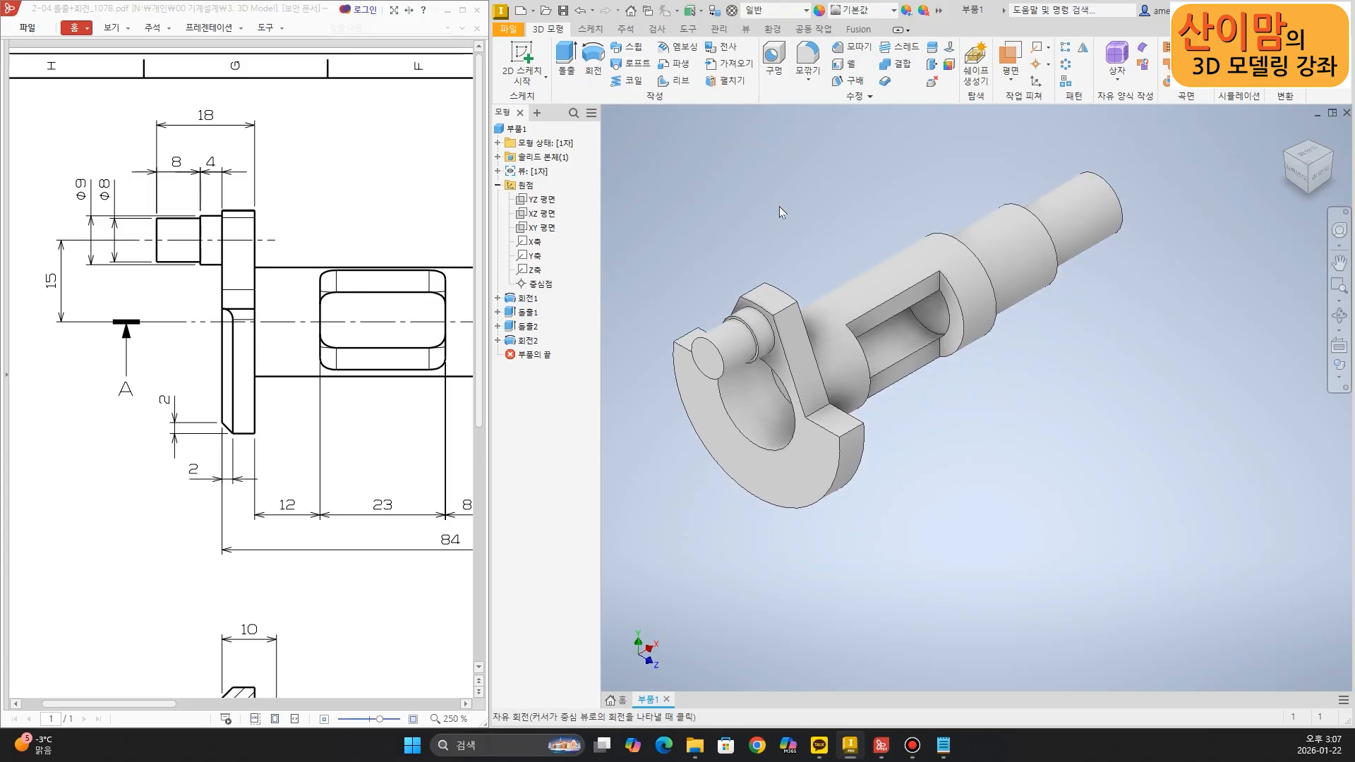
# Switch to the PDF drawing and examine the thread and chamfer callouts at the shaft's free end
pyautogui.click(316, 243)
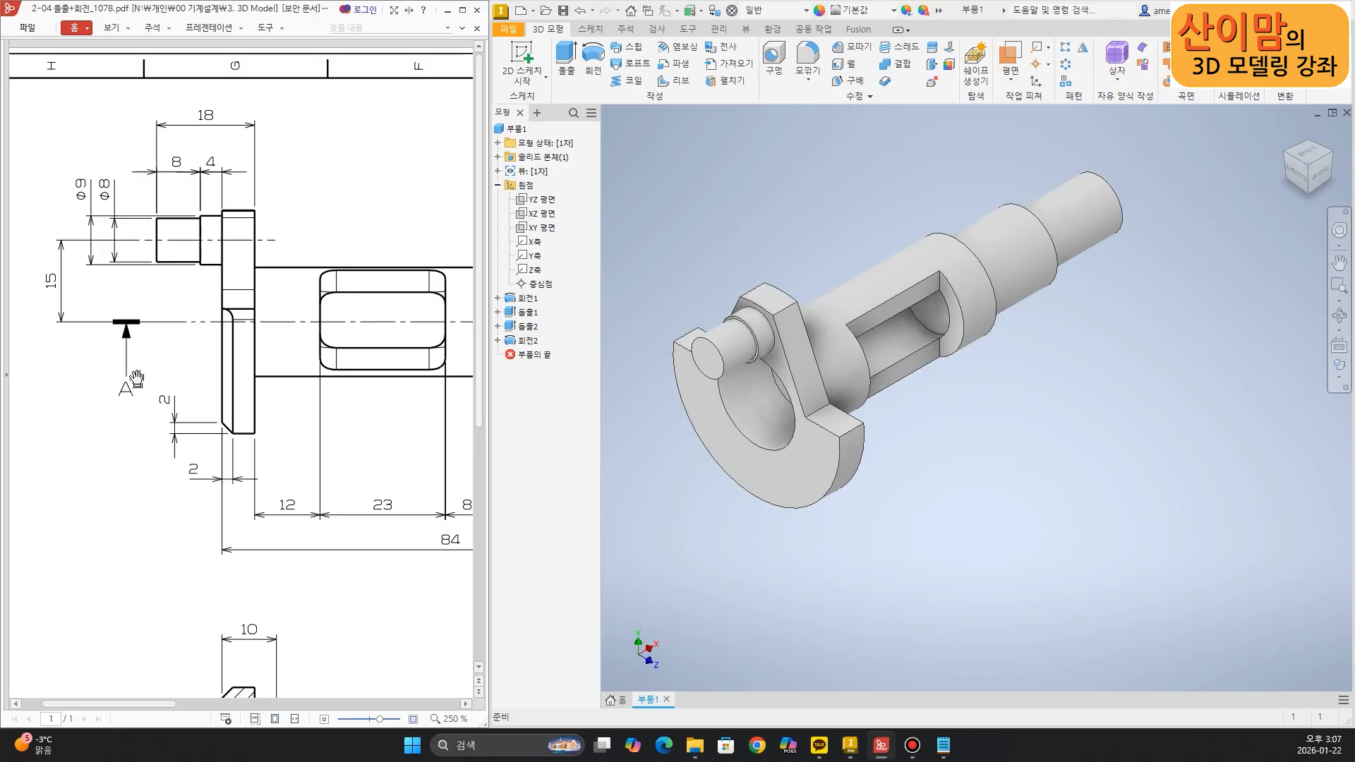
pyautogui.keyDown('ctrl'); pyautogui.scroll(-1, 124, 380); pyautogui.keyUp('ctrl')
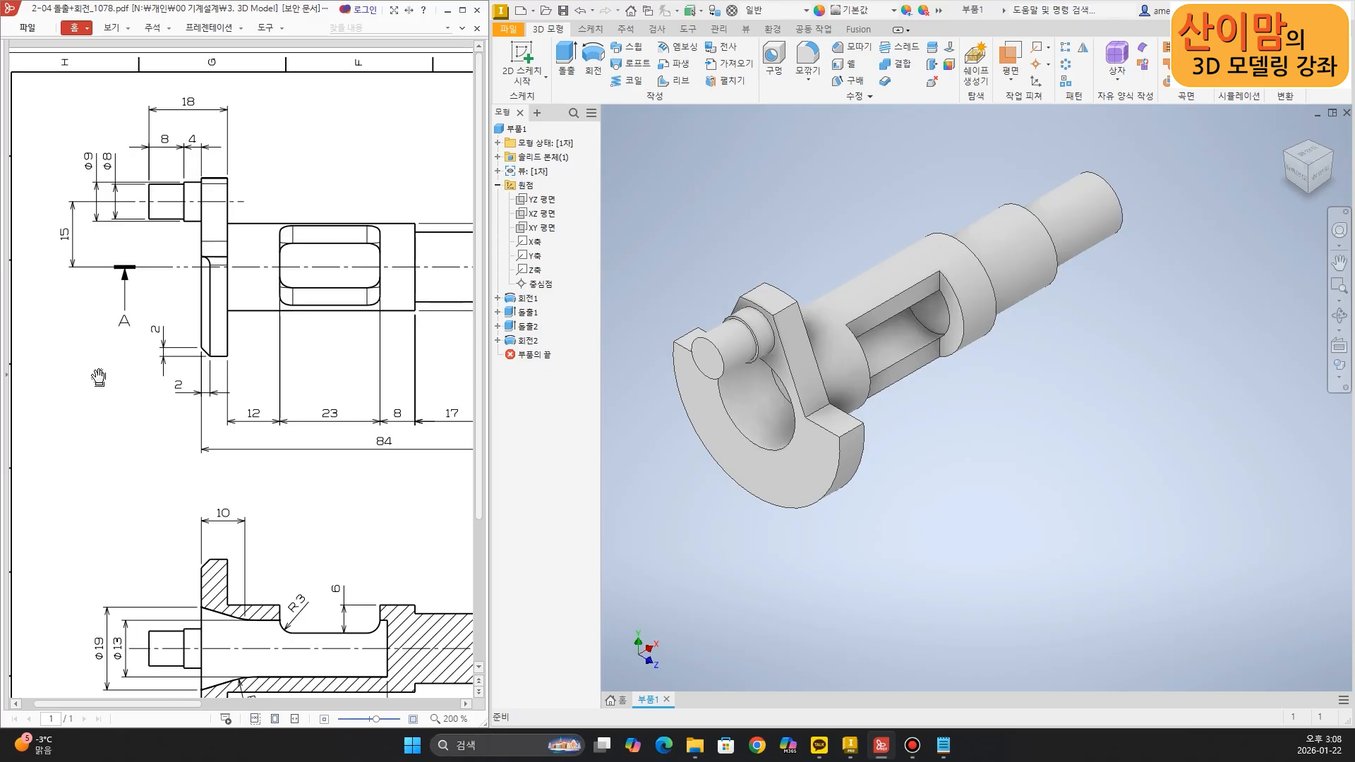
pyautogui.keyDown('ctrl'); pyautogui.scroll(-1, 91, 378); pyautogui.keyUp('ctrl')
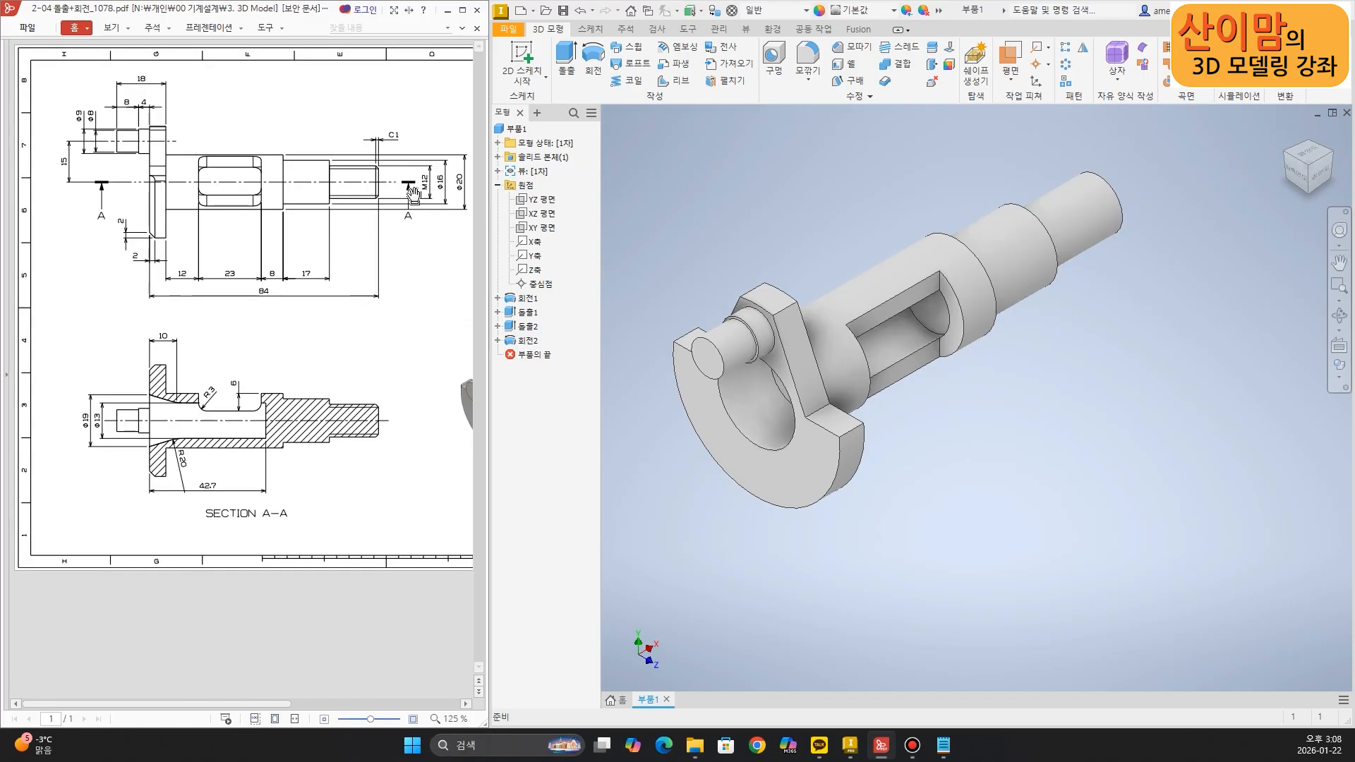
pyautogui.keyDown('ctrl'); pyautogui.scroll(4, 420, 167); pyautogui.keyUp('ctrl')
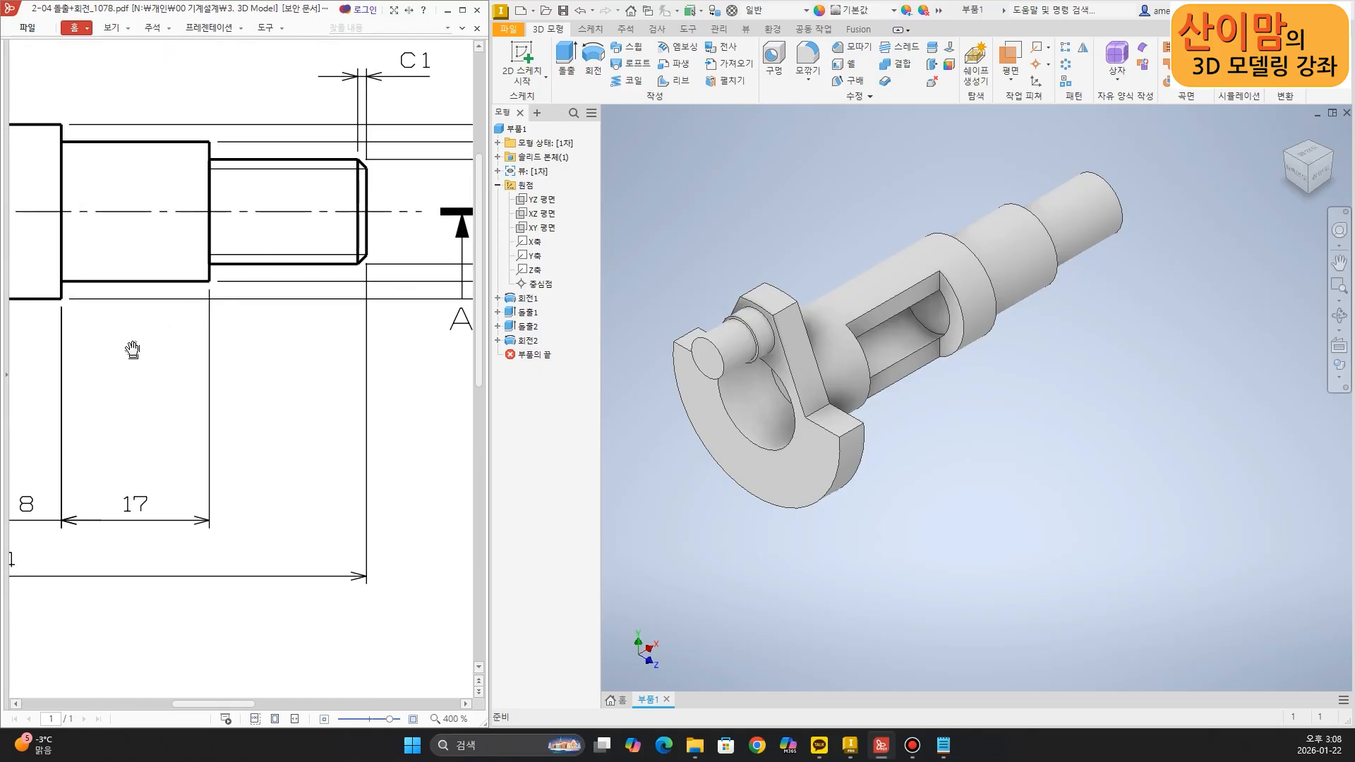
pyautogui.keyDown('ctrl'); pyautogui.scroll(-2, 132, 349); pyautogui.keyUp('ctrl')
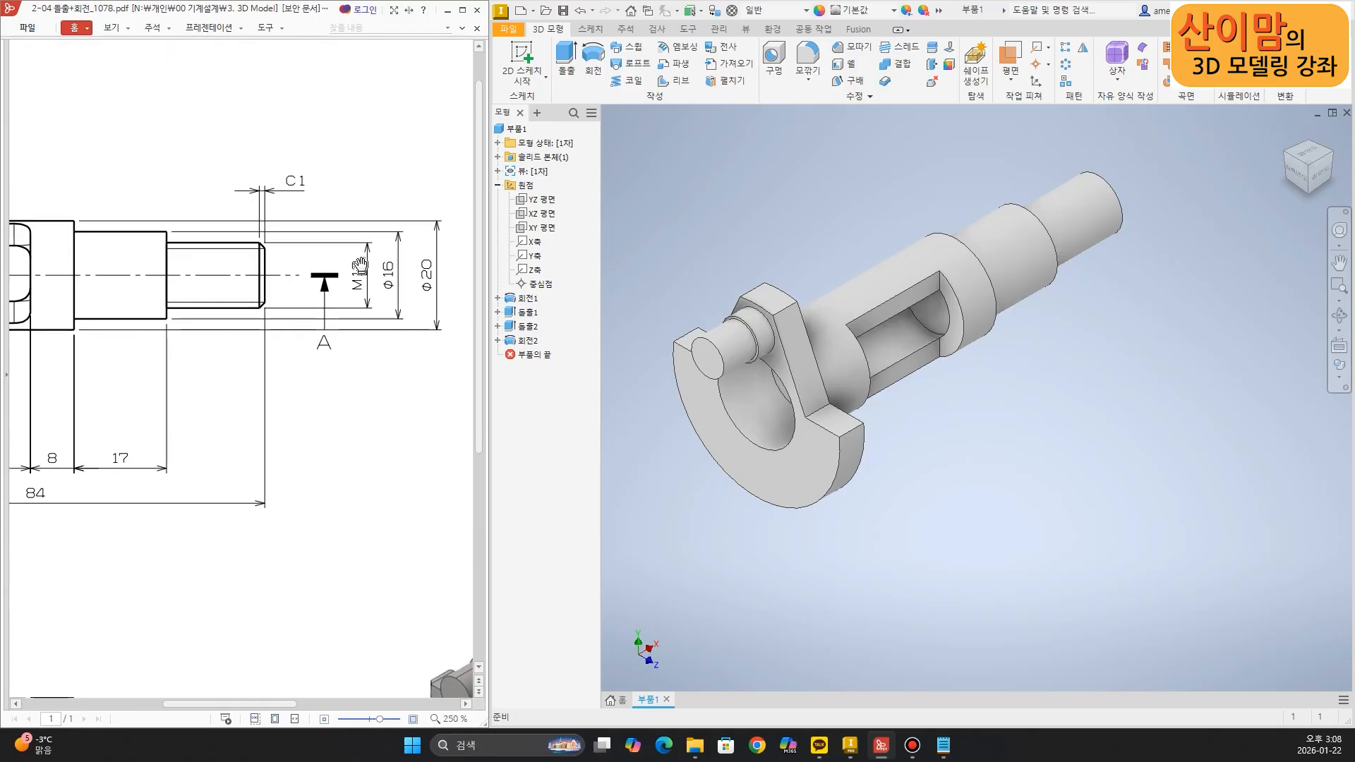
pyautogui.keyDown('ctrl'); pyautogui.scroll(1, 358, 266); pyautogui.keyUp('ctrl')
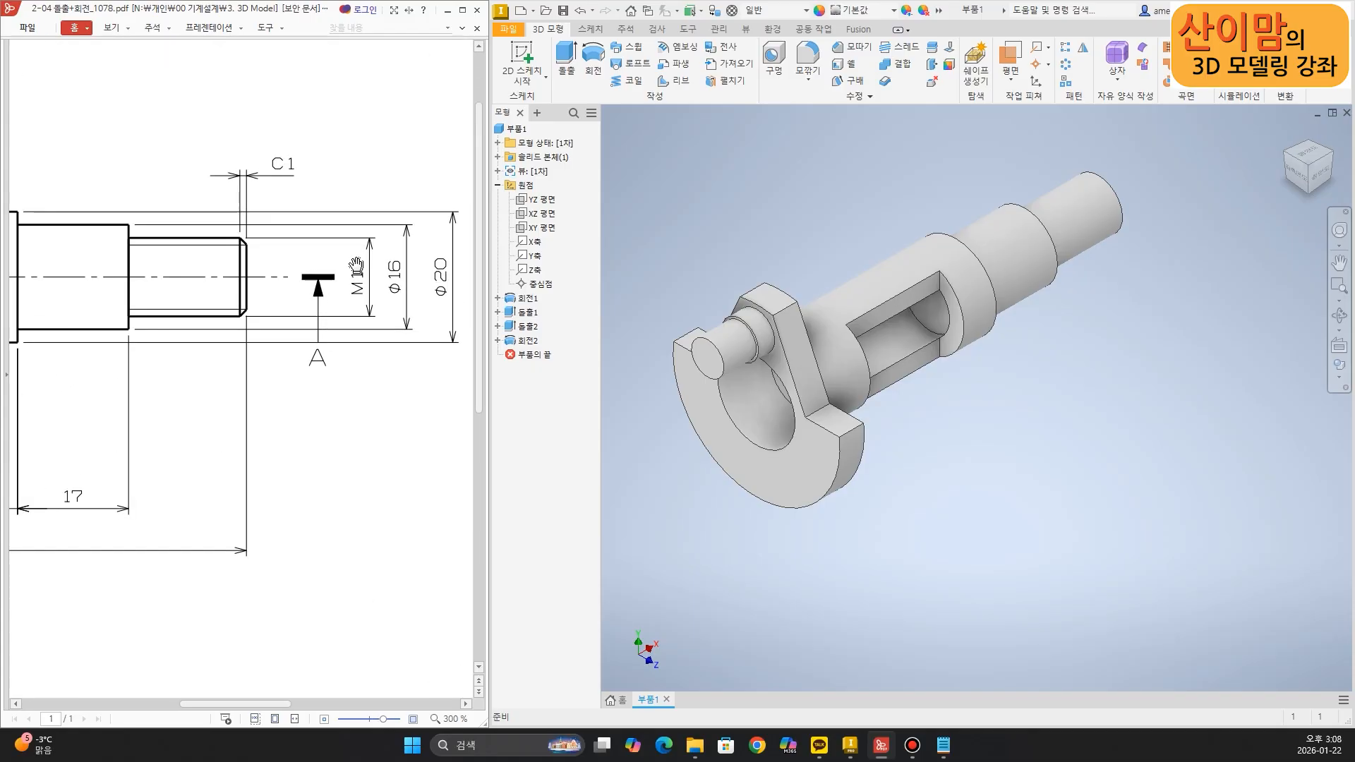
# Switch to Inventor and add a full-length ISO Metric profile M12x1.75 thread to the shaft's end cylinder
pyautogui.click(891, 53)
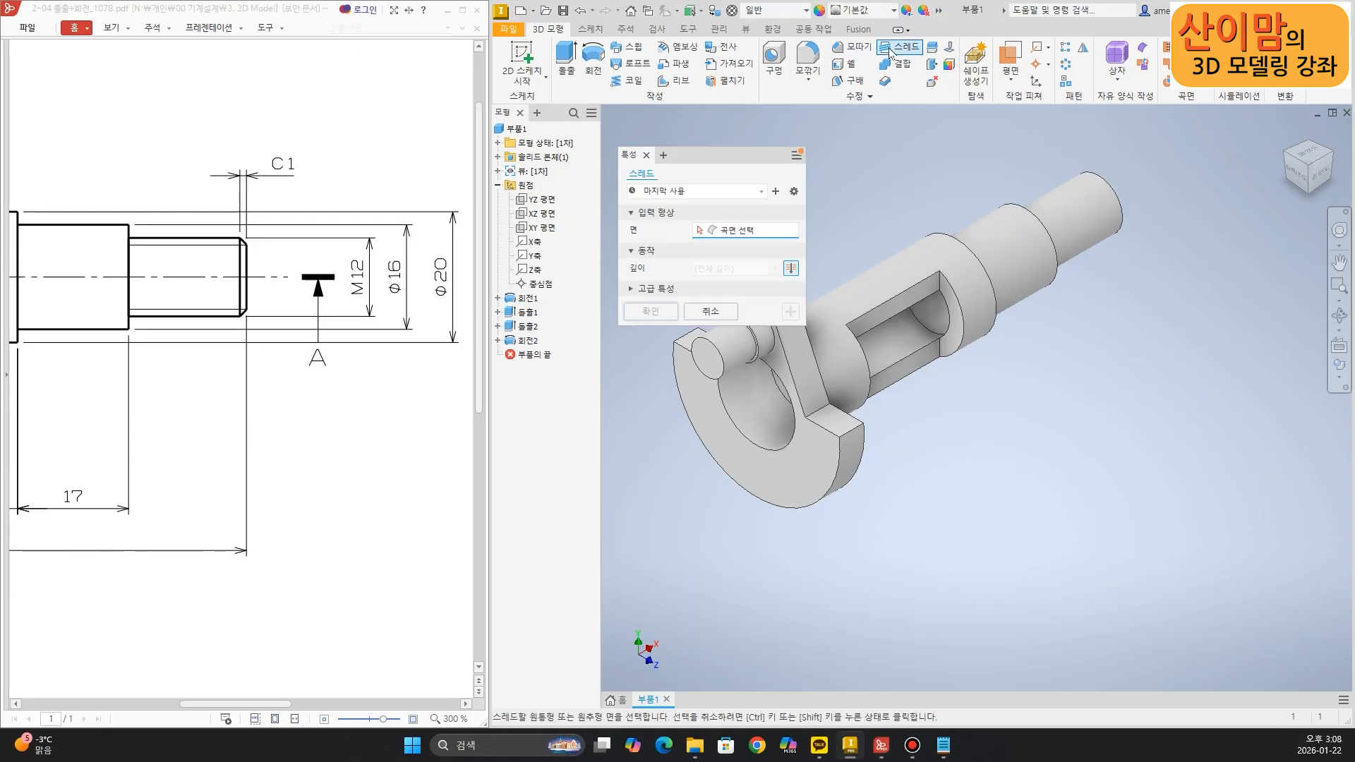
pyautogui.click(1072, 204)
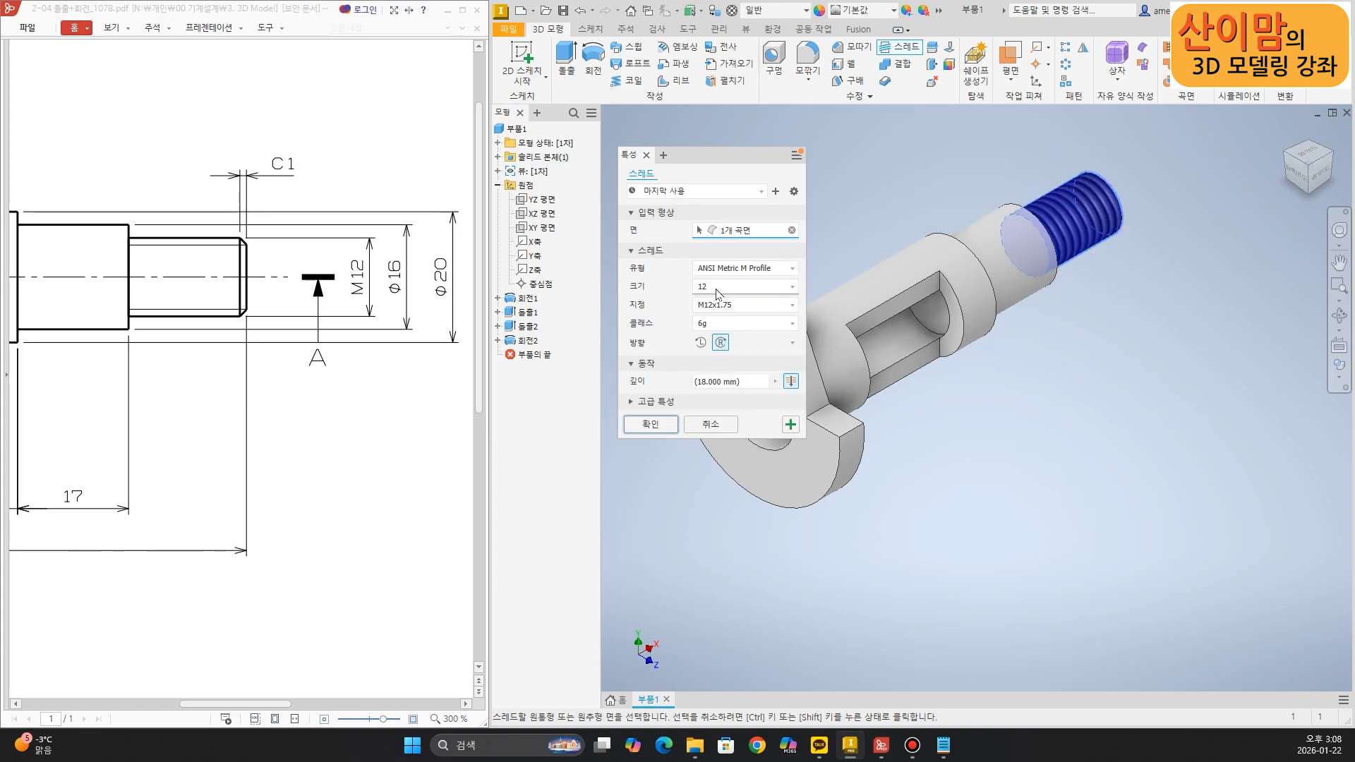
pyautogui.click(736, 269)
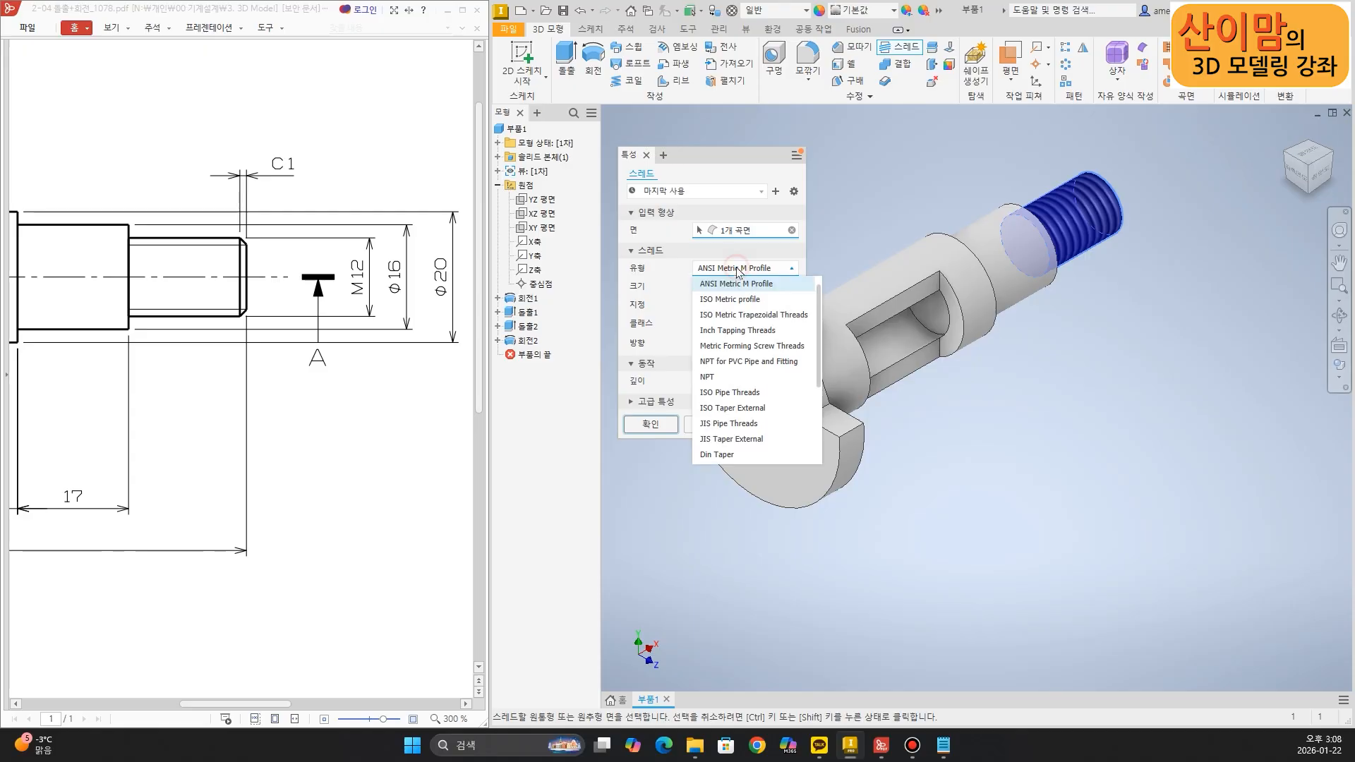
pyautogui.click(730, 300)
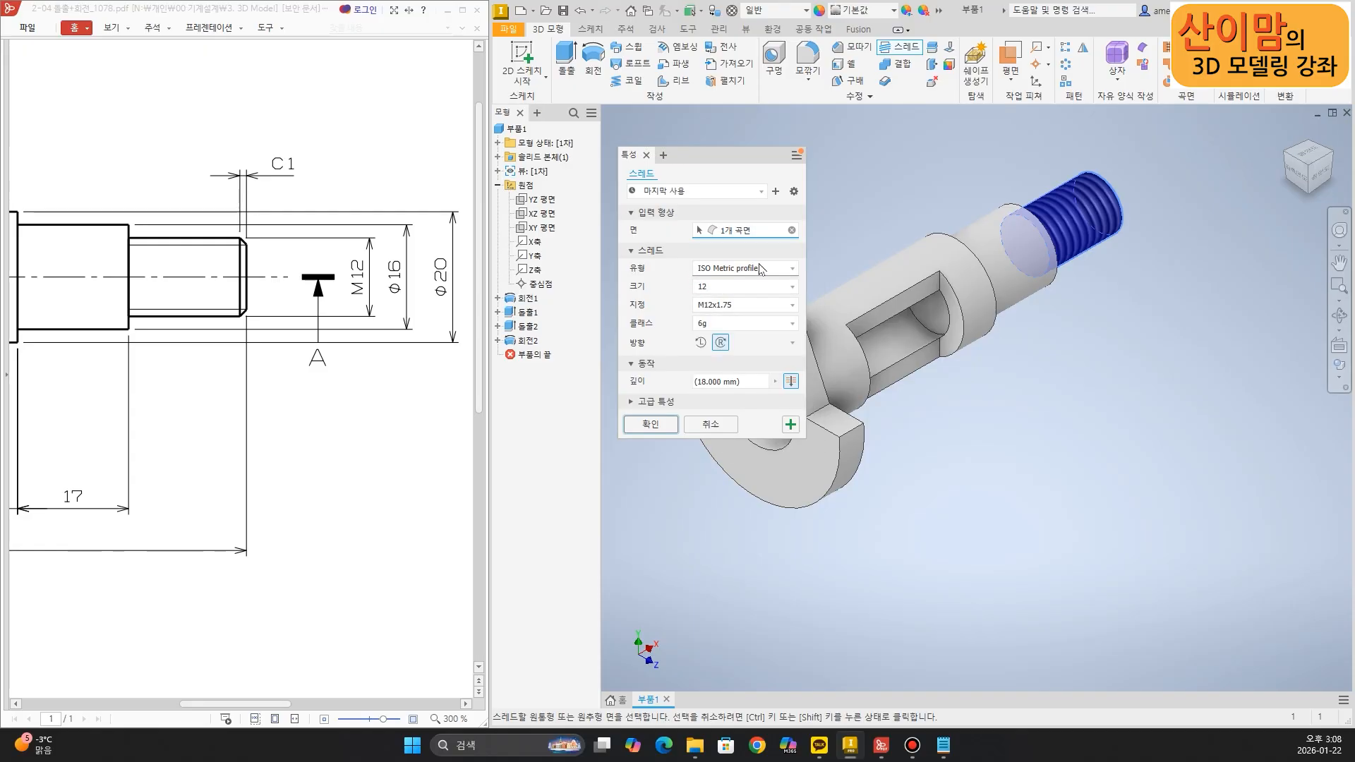
pyautogui.click(749, 313)
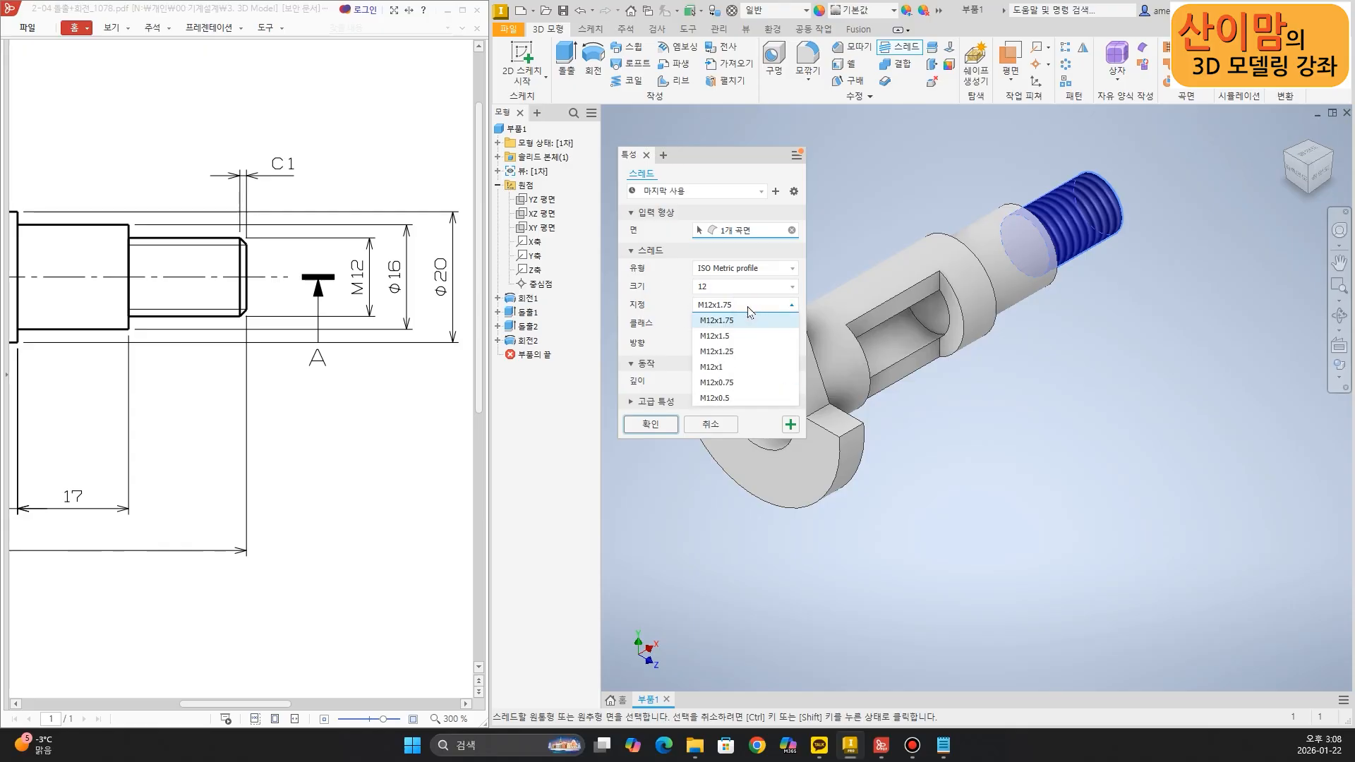
pyautogui.click(744, 319)
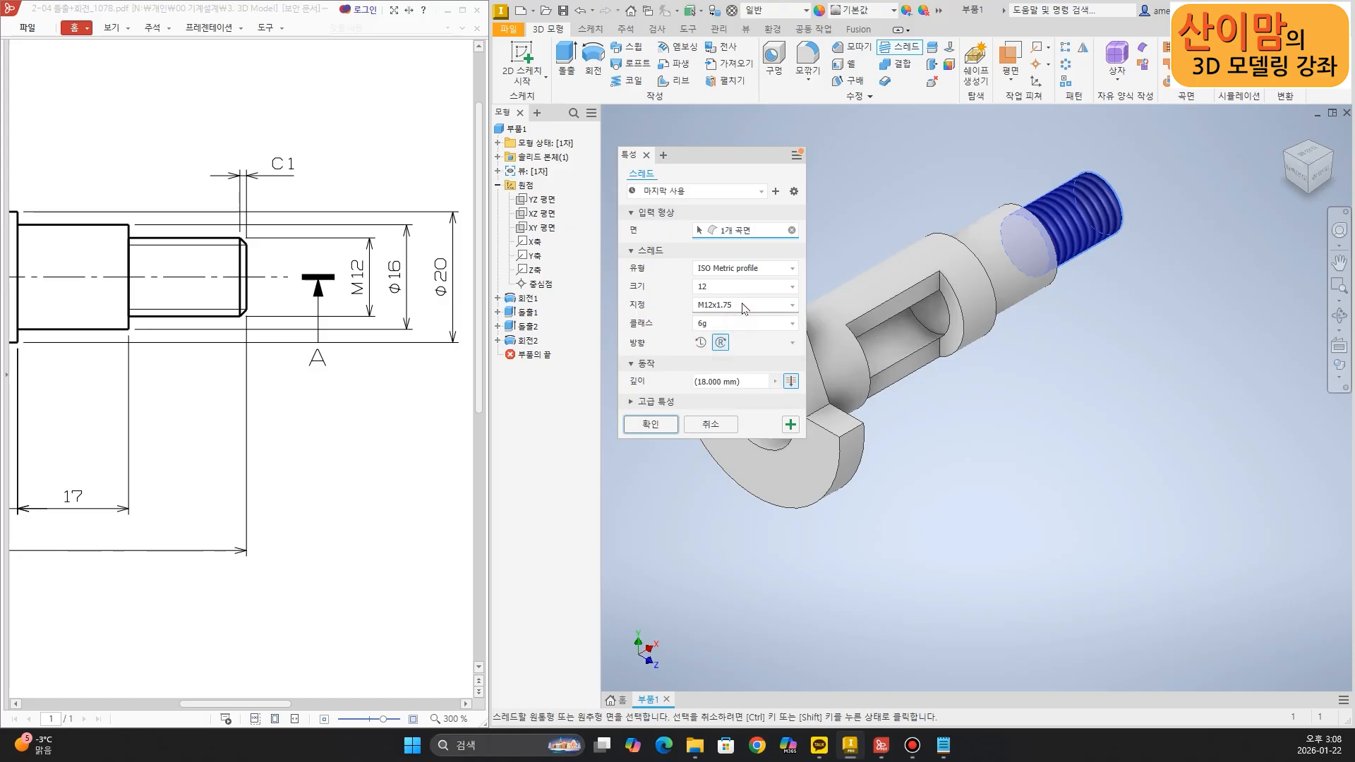
pyautogui.click(639, 425)
# Chamfer the end edge of the threaded section with a 1 mm distance
pyautogui.keyDown('shift'); pyautogui.moveTo(958, 563); pyautogui.dragTo(838, 459, button='middle'); pyautogui.keyUp('shift')
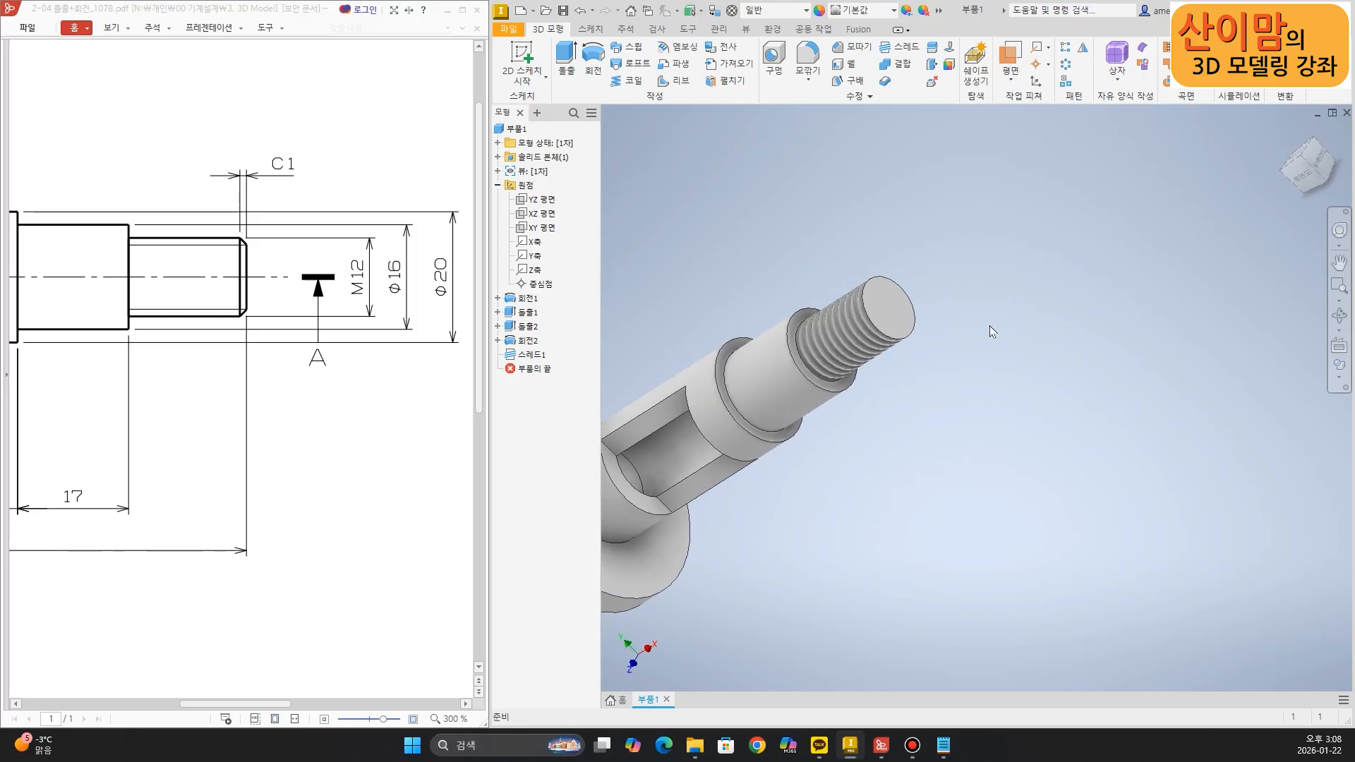
pyautogui.click(852, 46)
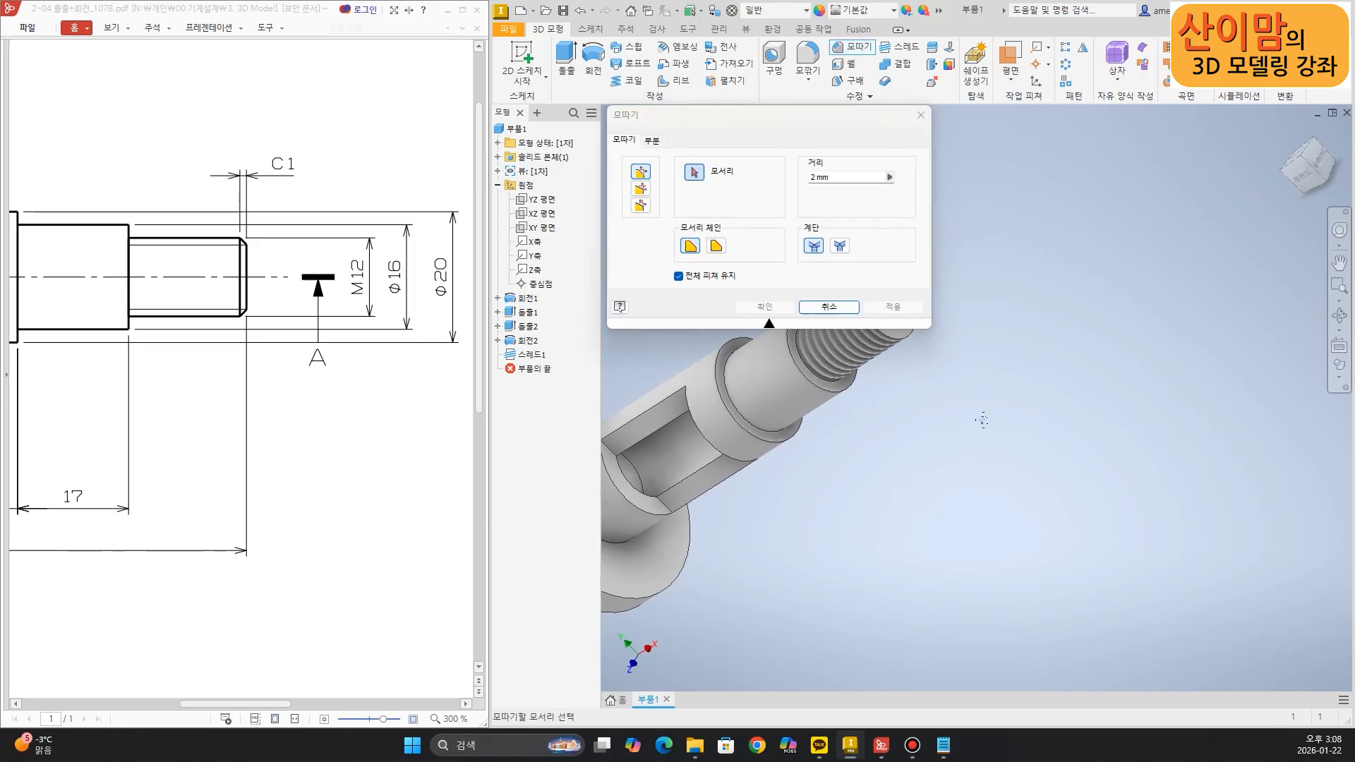
pyautogui.moveTo(983, 405); pyautogui.dragTo(983, 529, button='middle')
pyautogui.click(913, 443)
pyautogui.write('1')
pyautogui.press('Return')
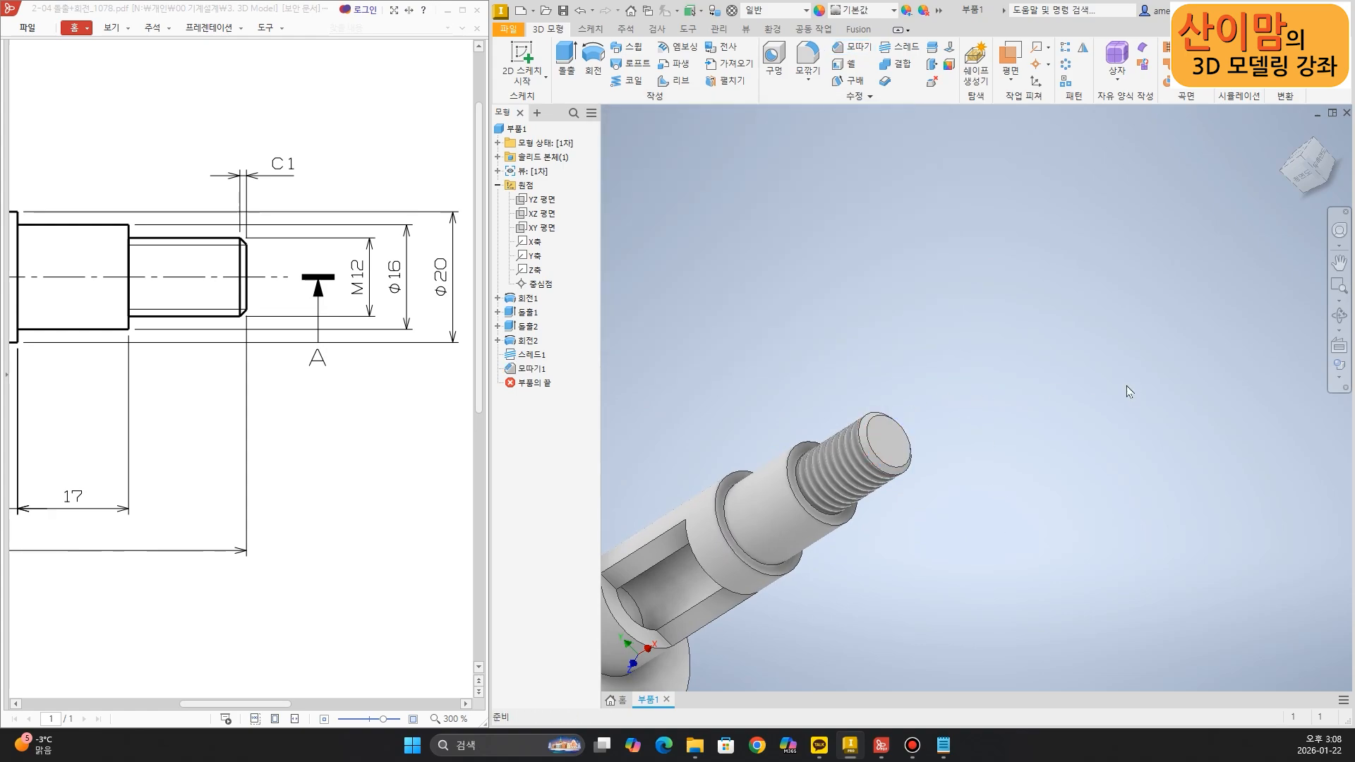
# Switch to the PDF drawing and examine the slot's corner radius in section A-A
pyautogui.press('Home')
pyautogui.keyDown('shift'); pyautogui.moveTo(803, 306); pyautogui.dragTo(869, 274, button='middle'); pyautogui.keyUp('shift')
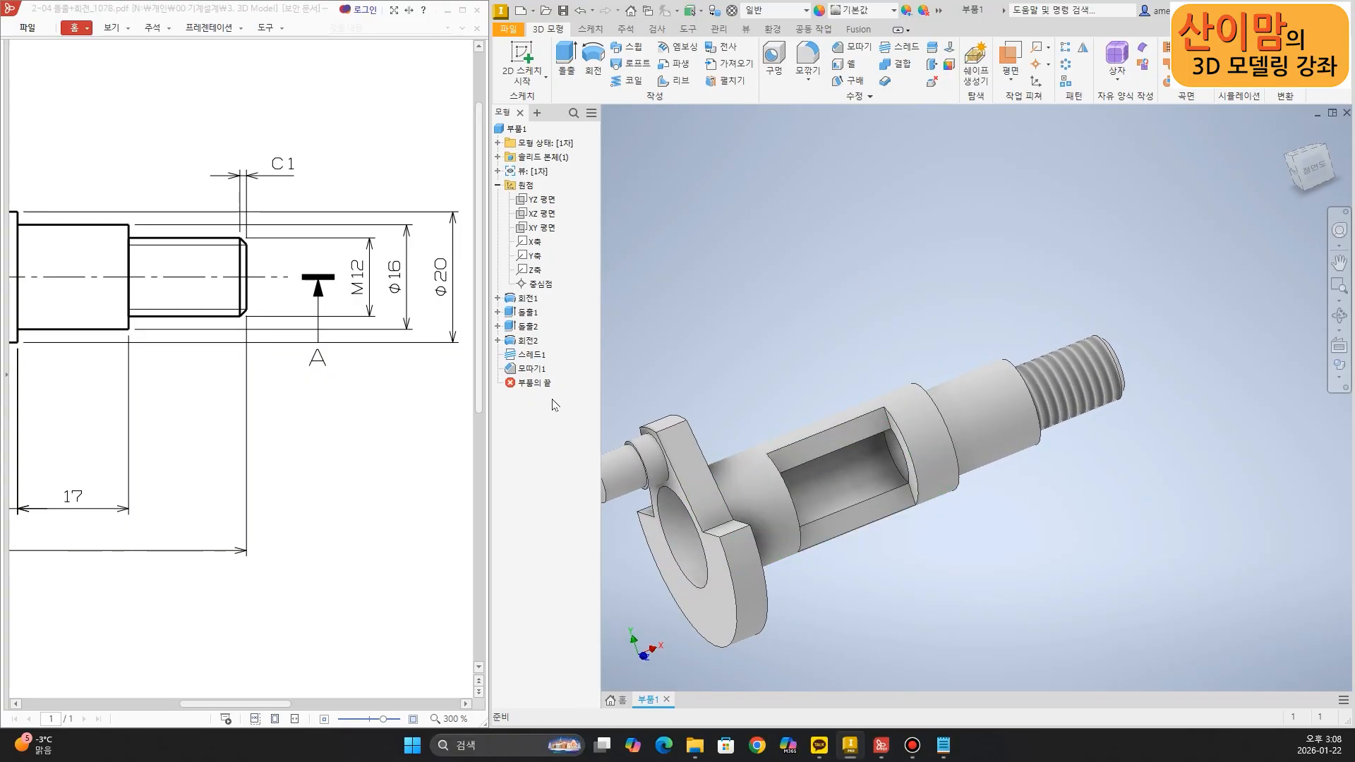
pyautogui.click(332, 463)
pyautogui.keyDown('ctrl'); pyautogui.scroll(-5, 370, 469); pyautogui.keyUp('ctrl')
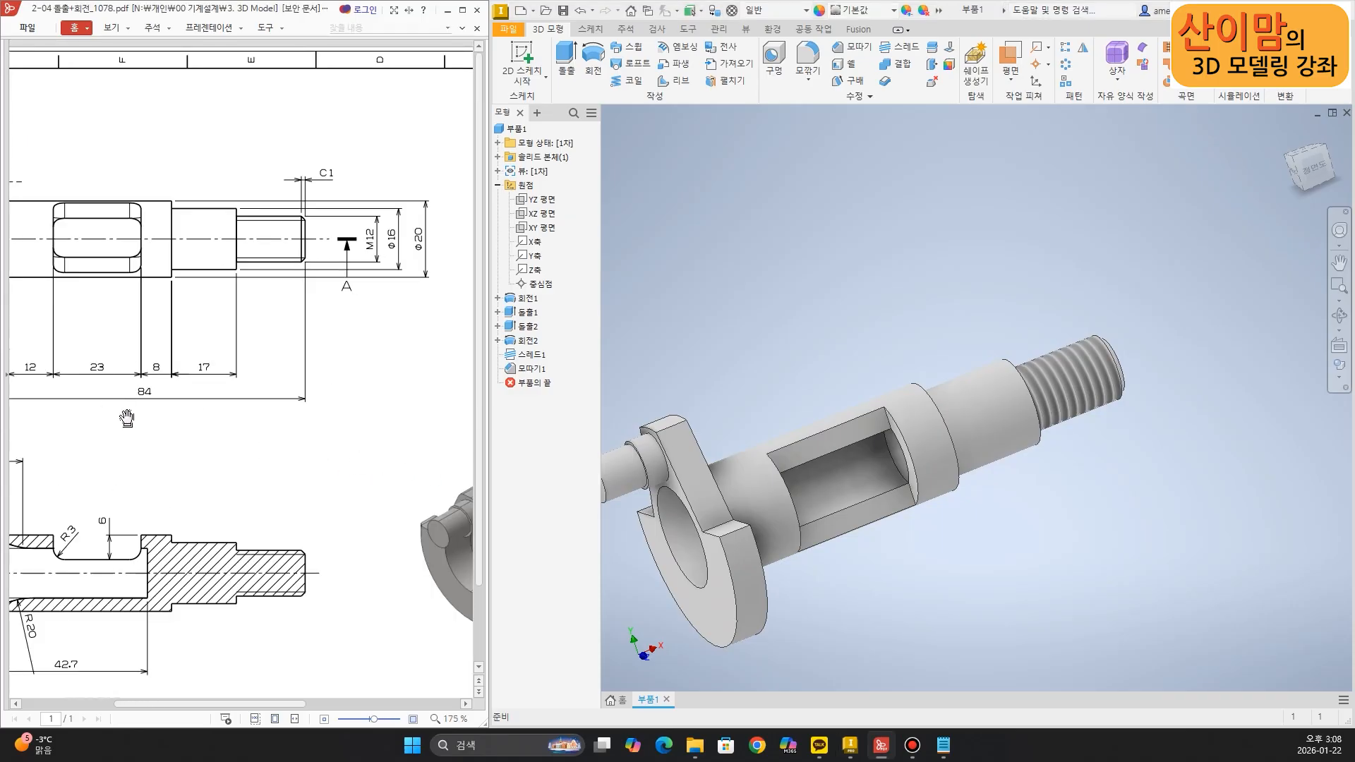
pyautogui.keyDown('ctrl'); pyautogui.scroll(-1, 282, 432); pyautogui.keyUp('ctrl')
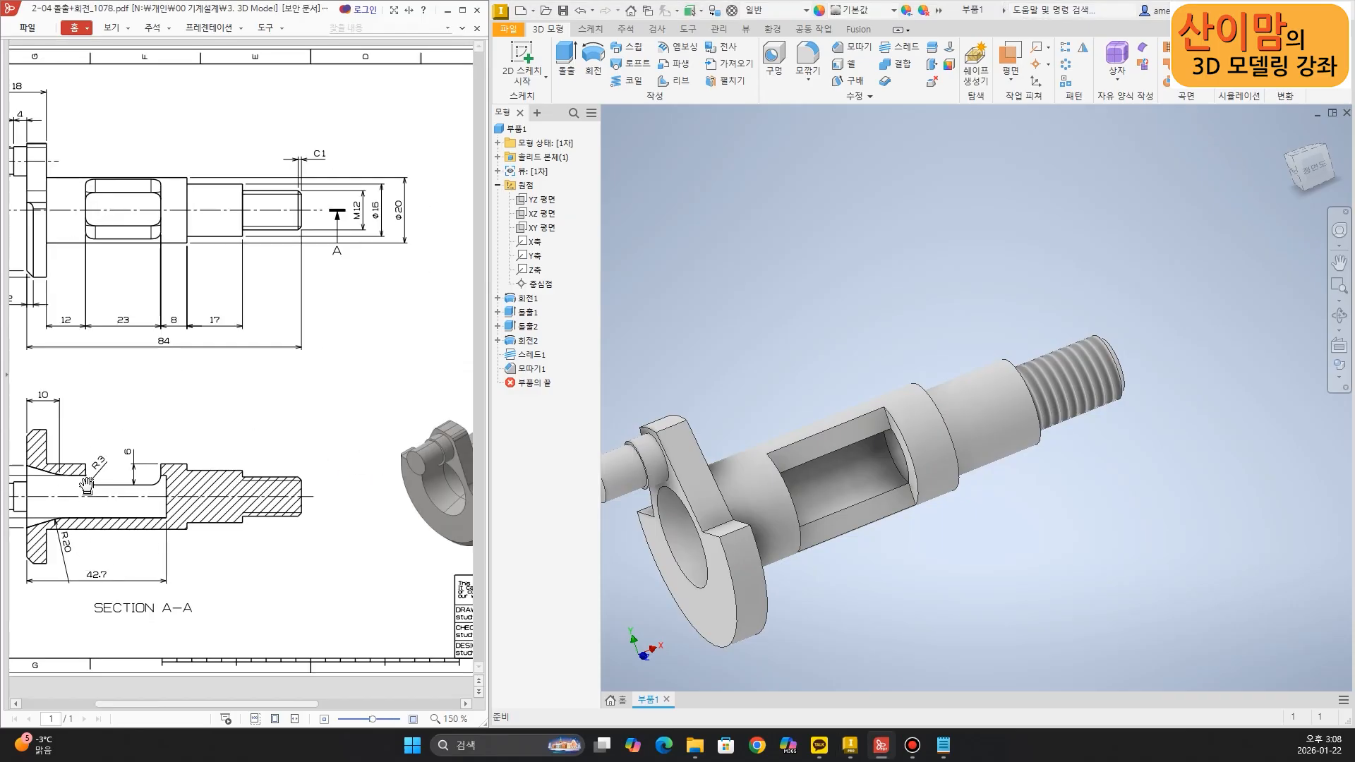
# Fillet the four corner edges of the shaft's slot with a 3 mm radius
pyautogui.keyDown('ctrl'); pyautogui.scroll(1, 87, 485); pyautogui.keyUp('ctrl')
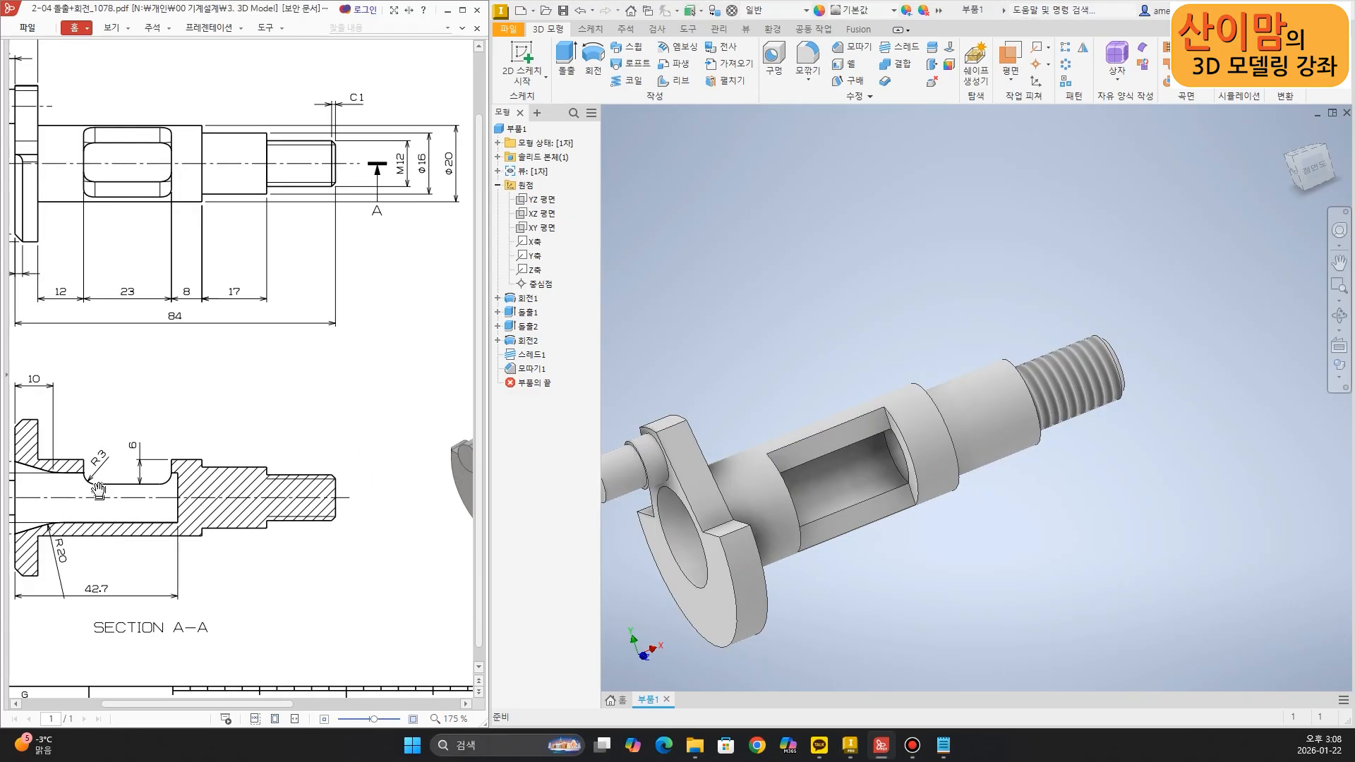
pyautogui.click(808, 60)
pyautogui.scroll(5, 879, 454)
pyautogui.click(921, 338)
pyautogui.click(1010, 628)
pyautogui.scroll(-5, 1146, 393)
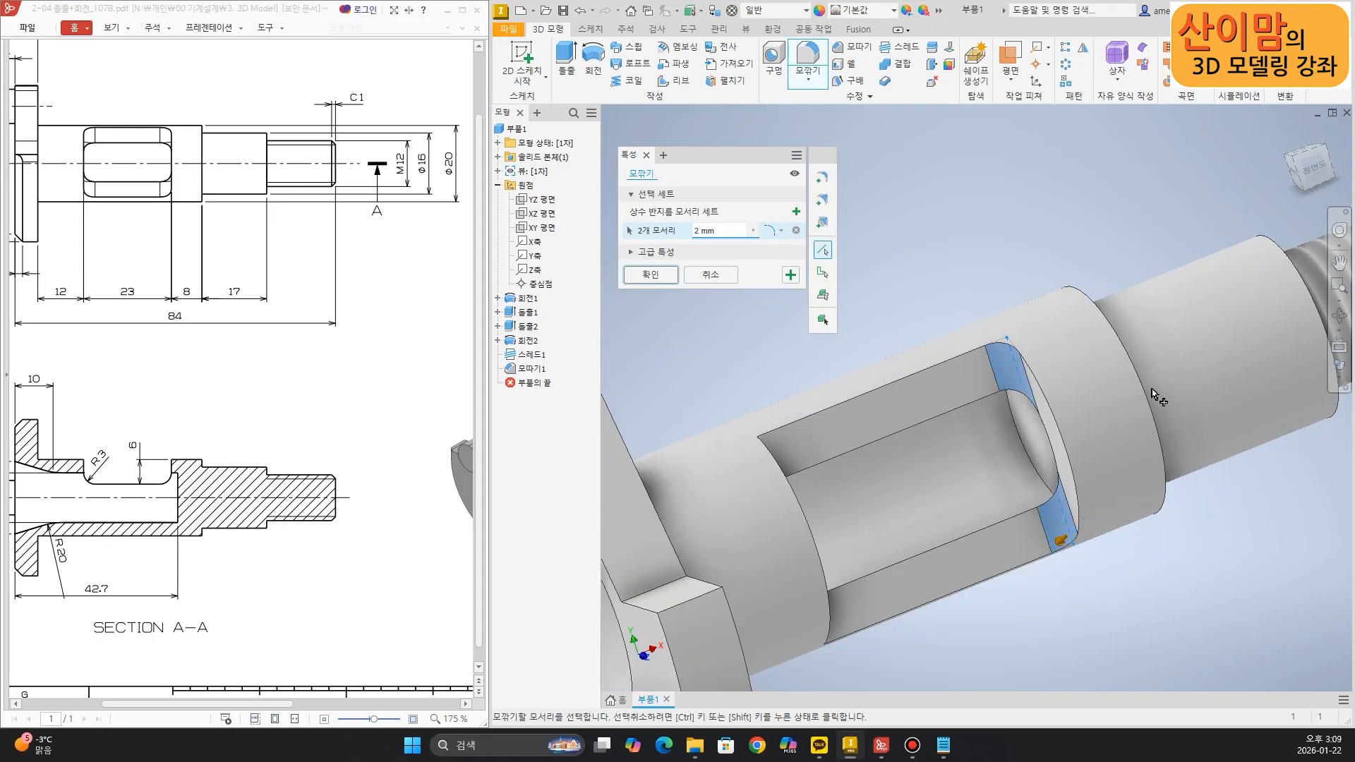
pyautogui.moveTo(1020, 528); pyautogui.dragTo(949, 462, button='middle')
pyautogui.click(962, 478)
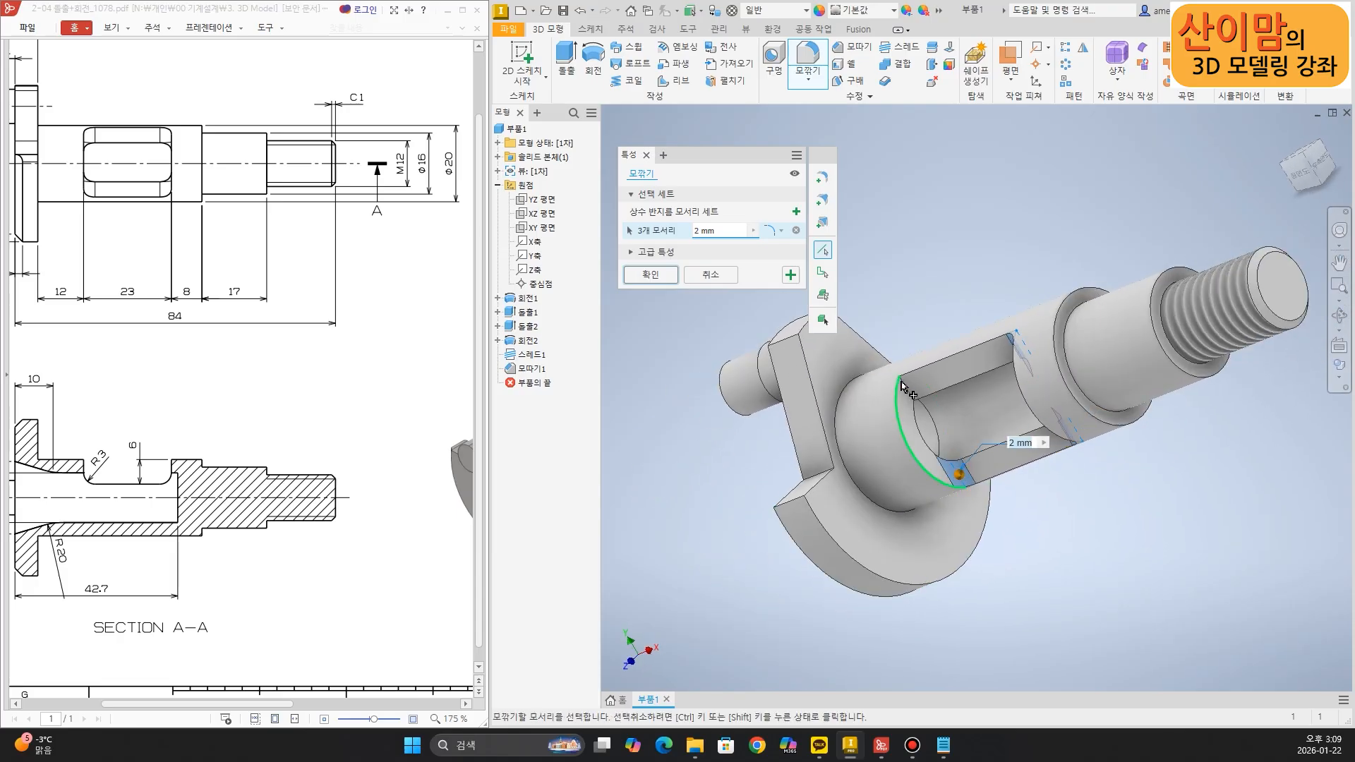
pyautogui.click(918, 387)
pyautogui.press('Return')
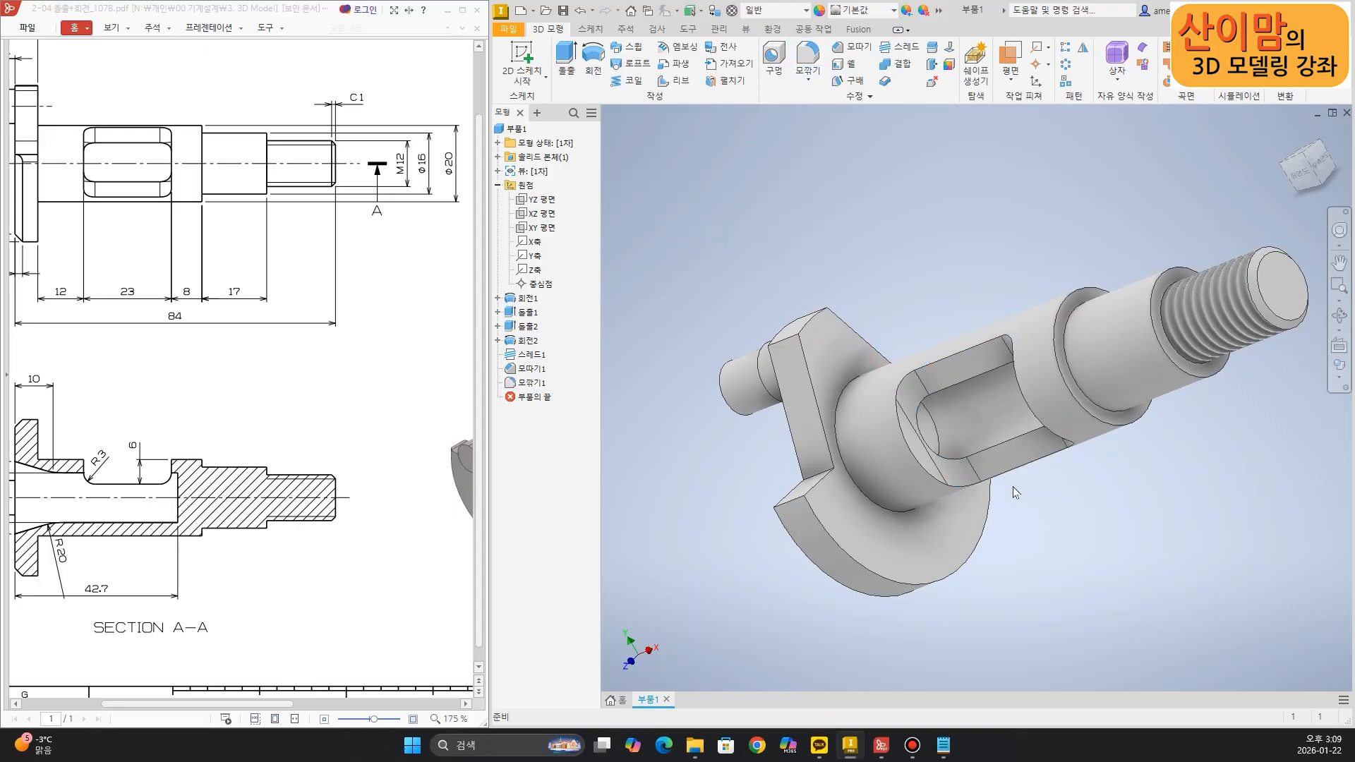
# Switch to the PDF drawing and examine the crank web's outer edge and outline in the isometric view
pyautogui.moveTo(785, 501); pyautogui.dragTo(840, 493, button='middle')
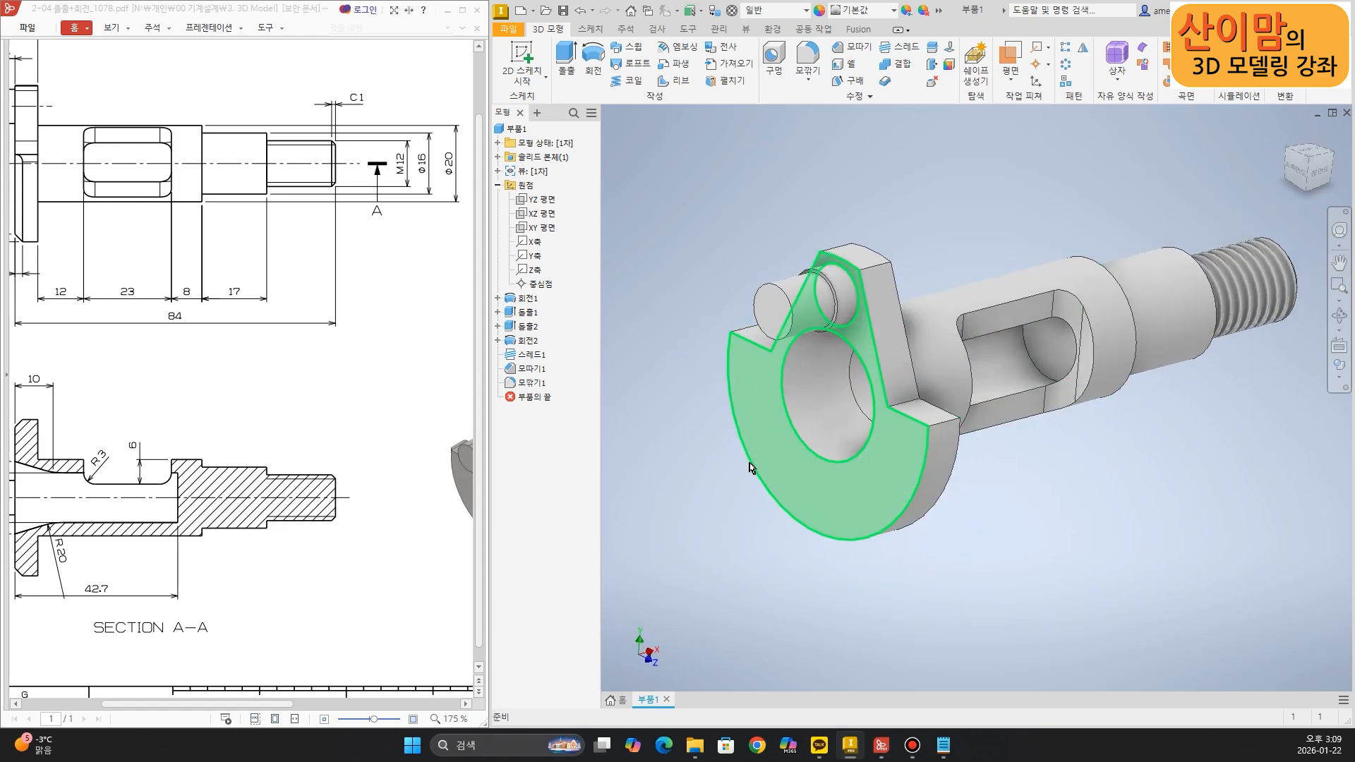
pyautogui.click(327, 549)
pyautogui.moveTo(295, 541); pyautogui.dragTo(275, 535)
pyautogui.keyDown('ctrl'); pyautogui.scroll(4, 274, 535); pyautogui.keyUp('ctrl')
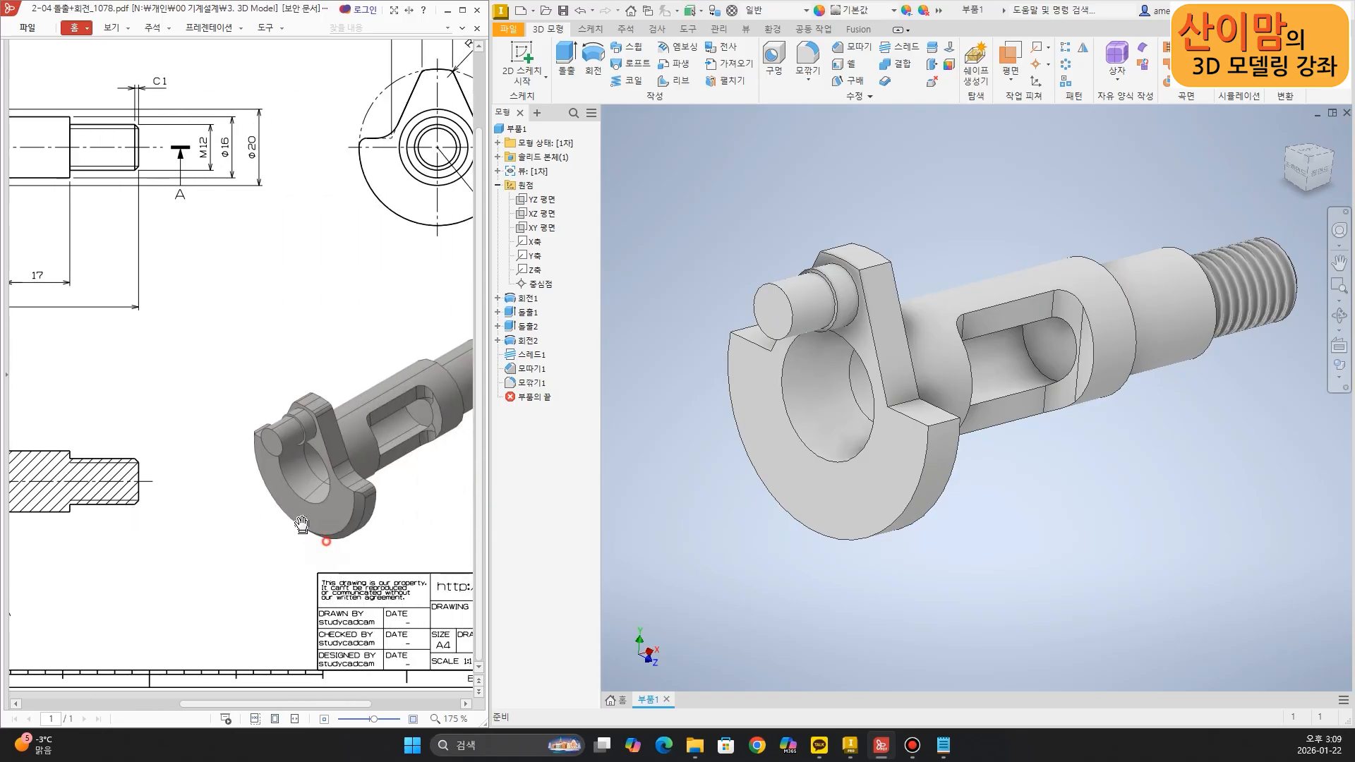
pyautogui.keyDown('ctrl'); pyautogui.scroll(1, 235, 555); pyautogui.keyUp('ctrl')
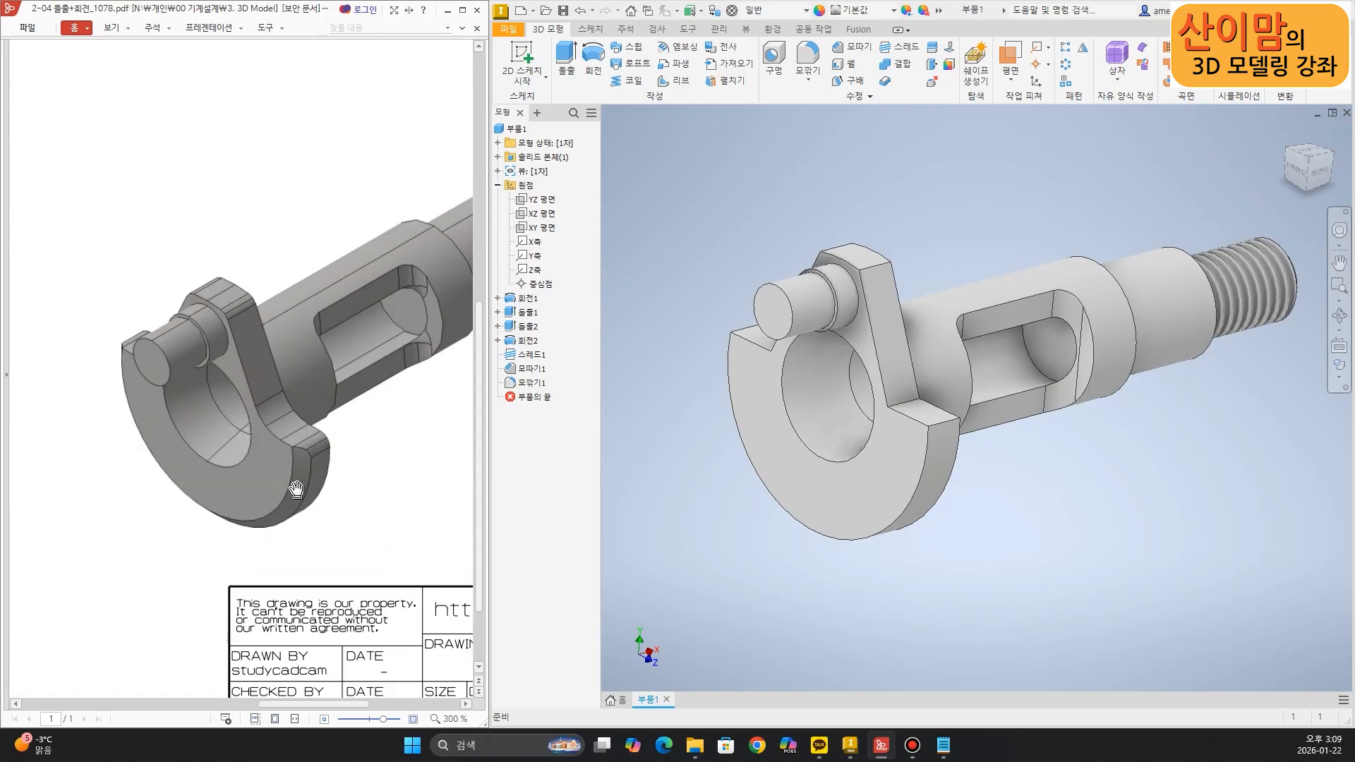
pyautogui.moveTo(297, 505); pyautogui.dragTo(280, 528)
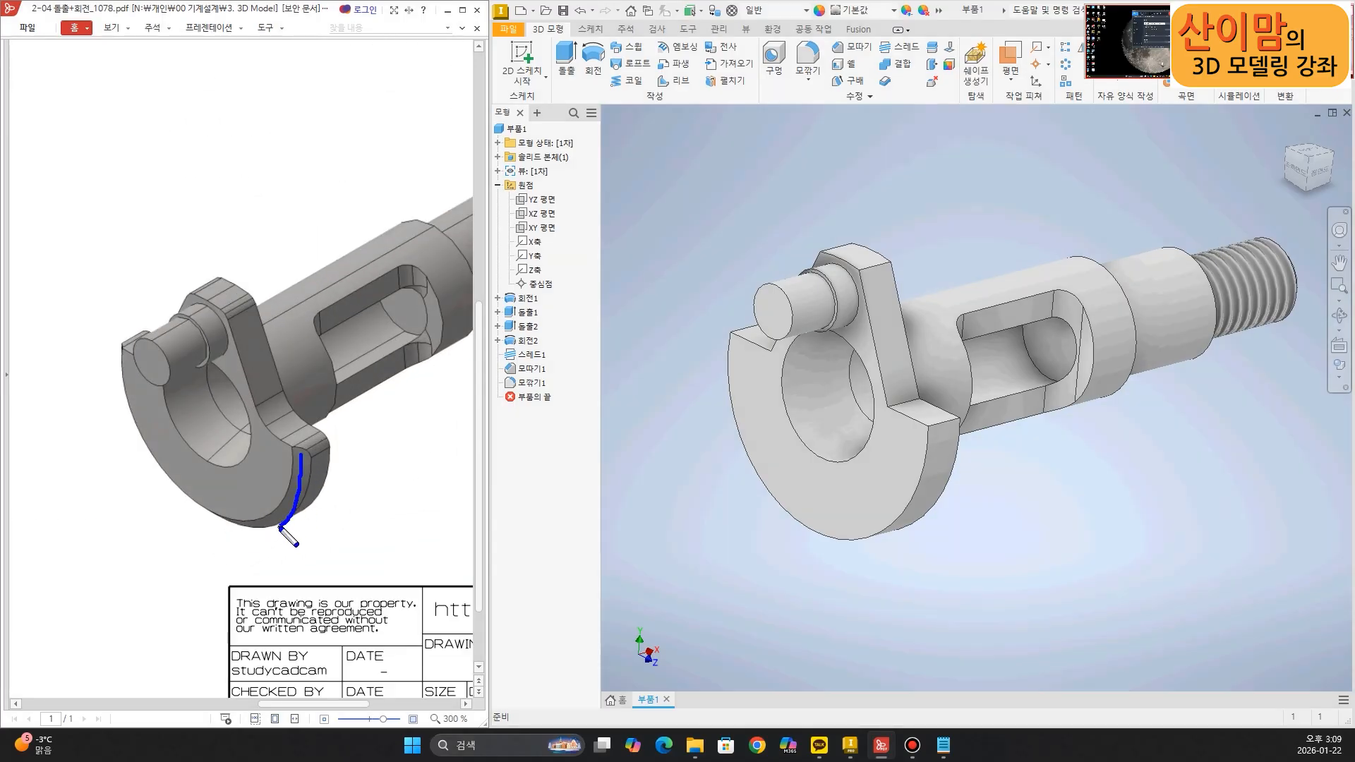
pyautogui.moveTo(315, 460); pyautogui.dragTo(270, 419)
pyautogui.moveTo(240, 319); pyautogui.dragTo(175, 304)
pyautogui.press('Escape')
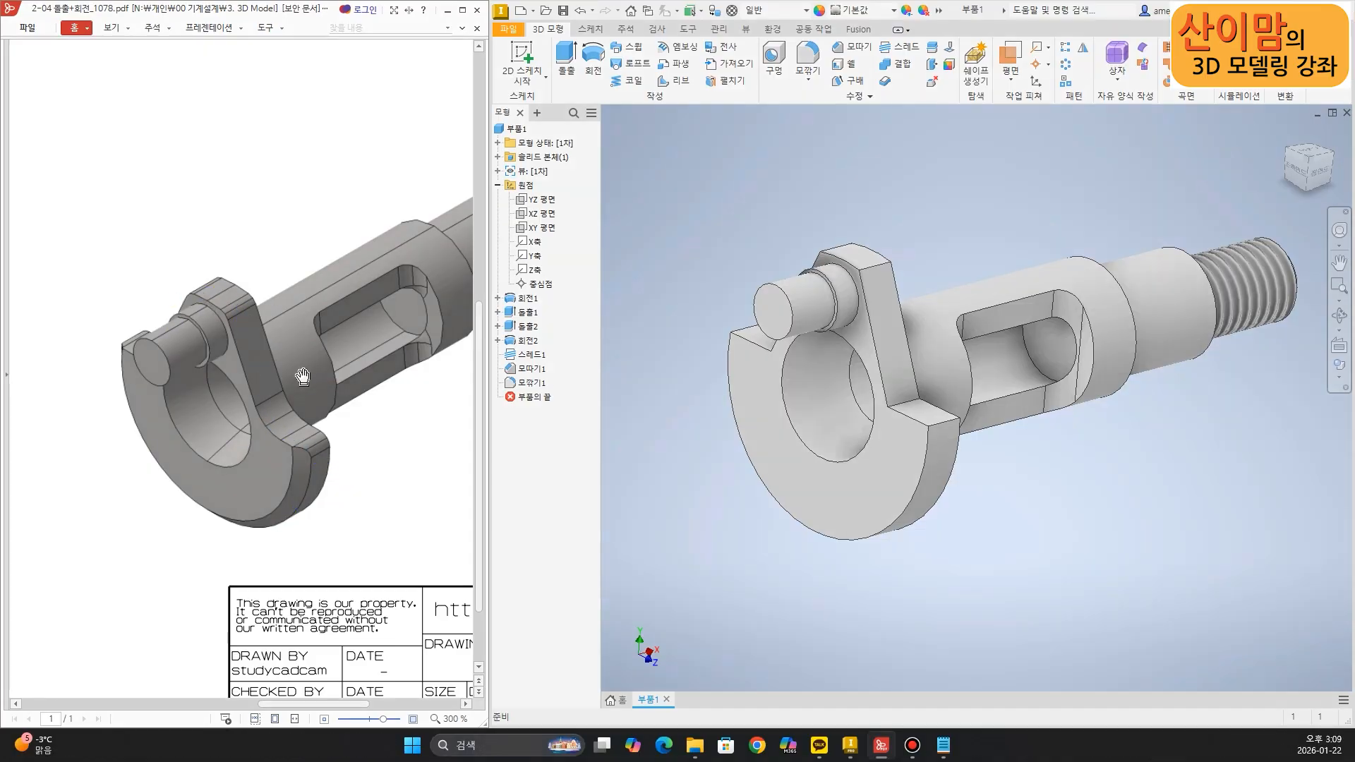
pyautogui.hotkey('ctrl', '2')
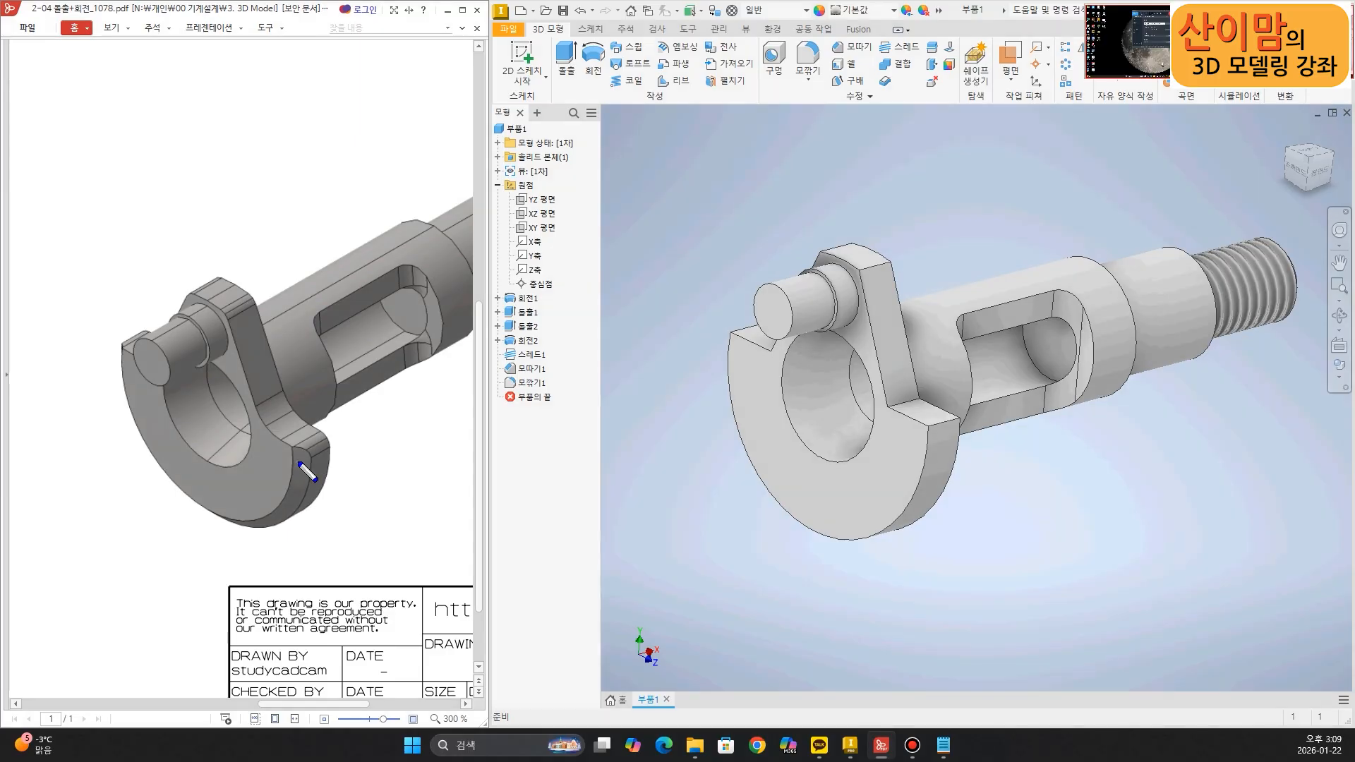
pyautogui.moveTo(297, 487); pyautogui.dragTo(292, 504)
pyautogui.moveTo(311, 455)
pyautogui.mouseDown()
pyautogui.moveTo(261, 417)
pyautogui.moveTo(212, 302)
pyautogui.moveTo(170, 350)
pyautogui.moveTo(113, 350)
pyautogui.mouseUp()
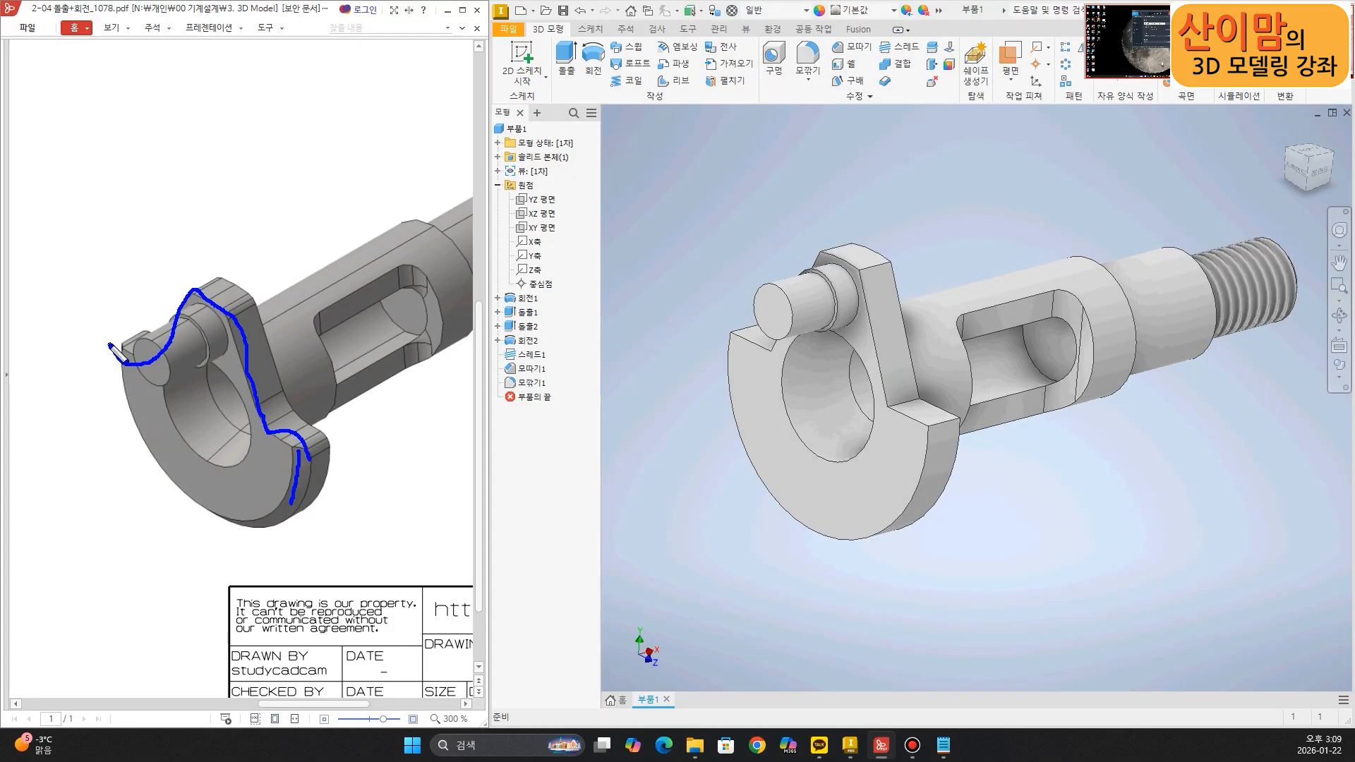
pyautogui.press('Escape')
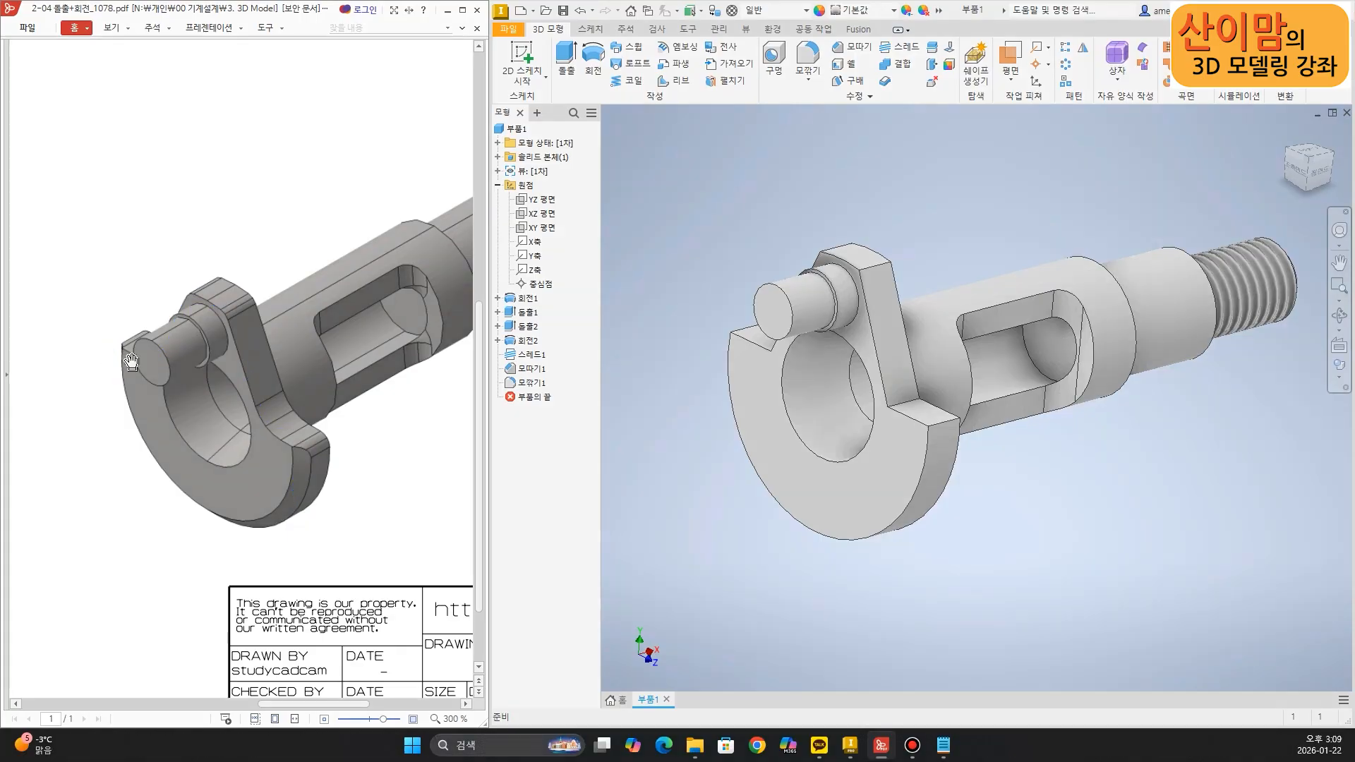
# Switch to Inventor and chamfer the crank web's outer arc edge on the pin side with a 2 mm distance
pyautogui.click(830, 540)
pyautogui.click(743, 594)
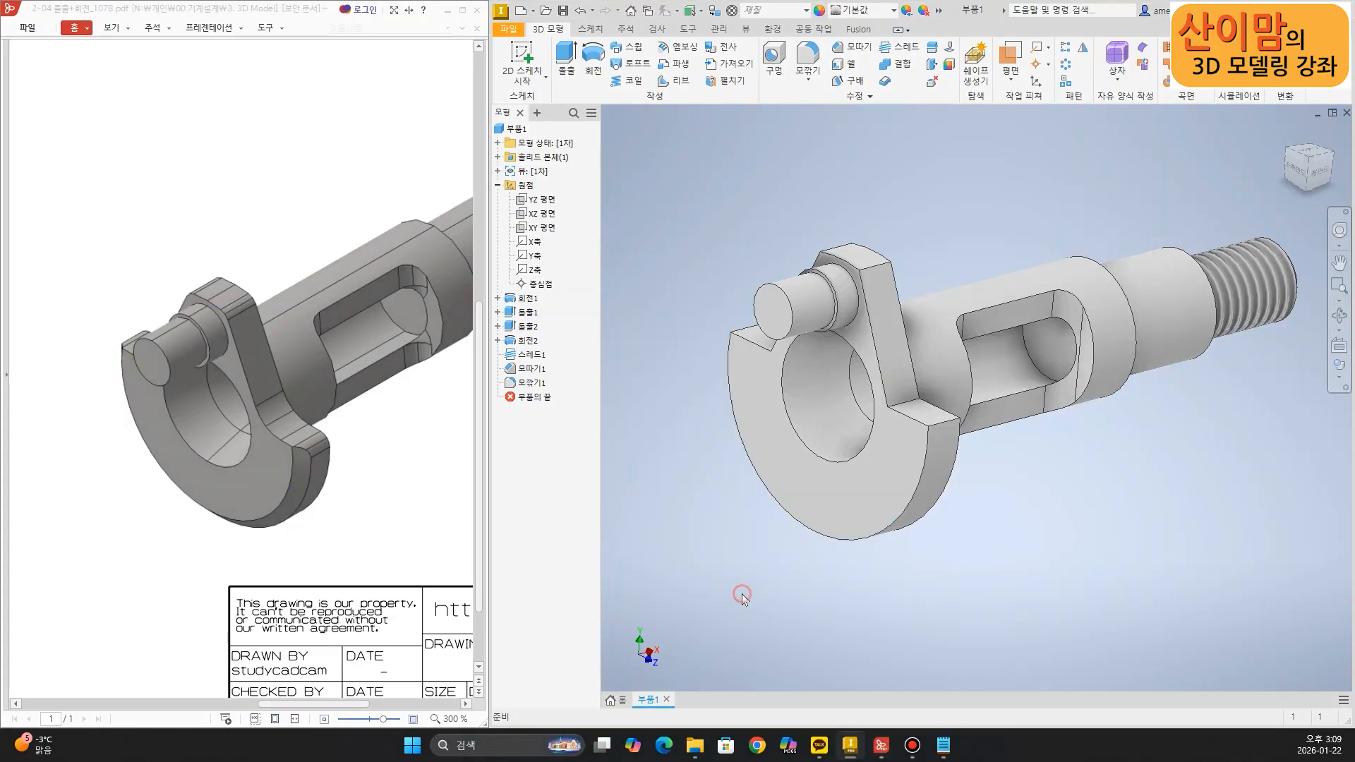
pyautogui.click(852, 46)
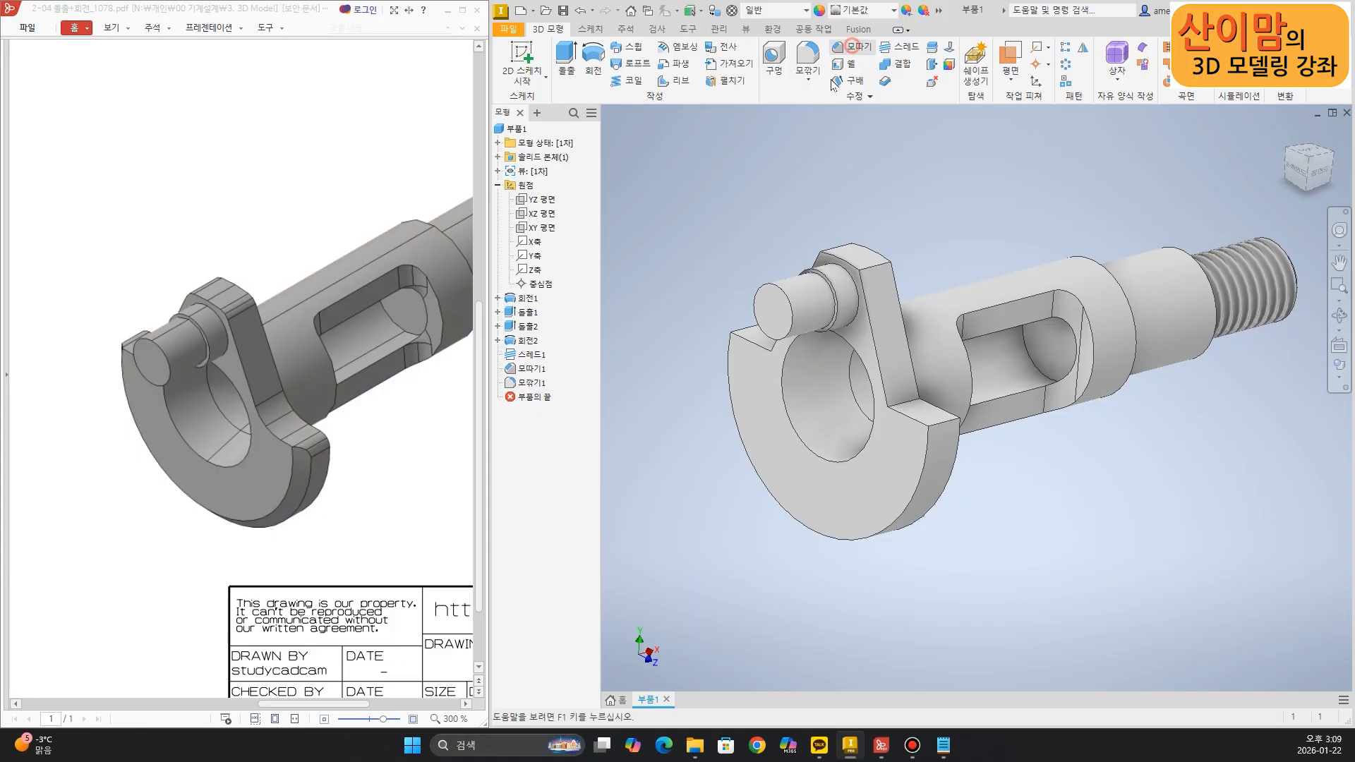
pyautogui.click(777, 514)
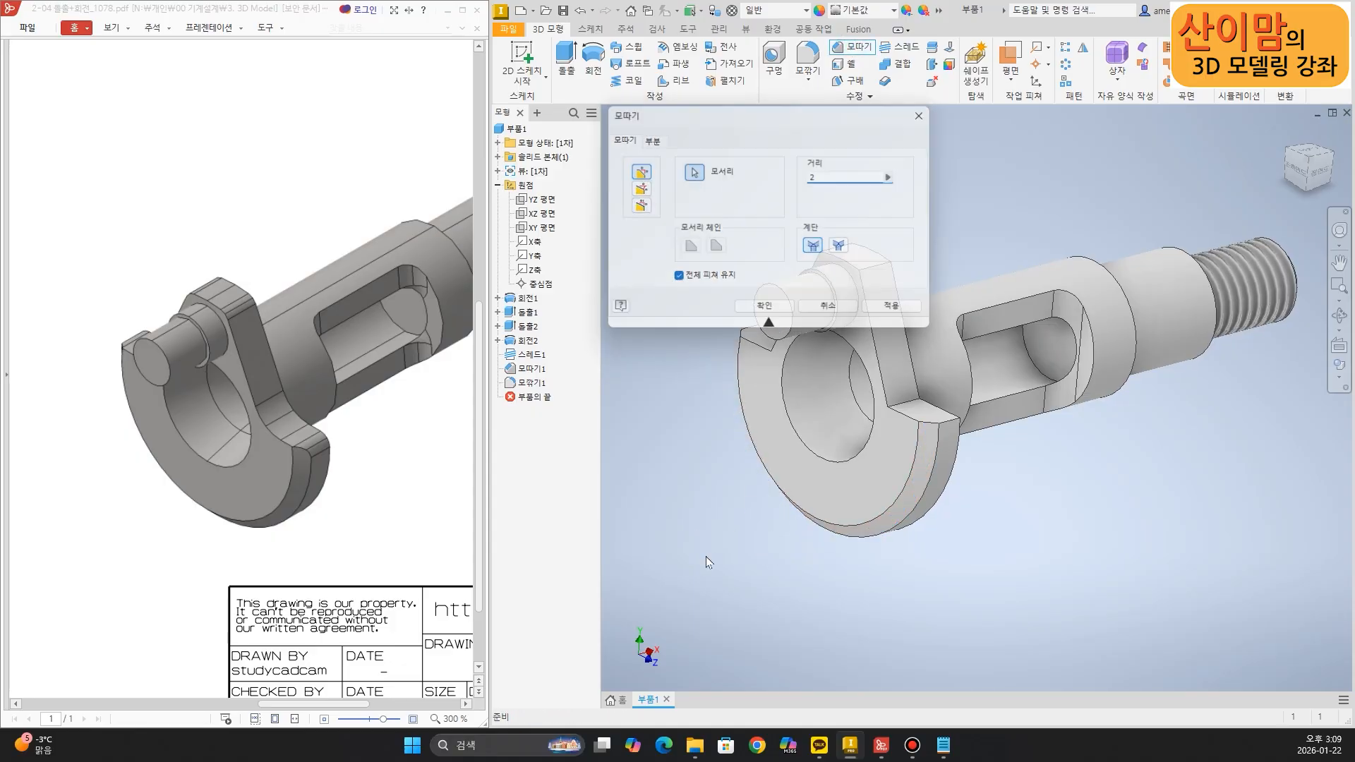
pyautogui.press('Return')
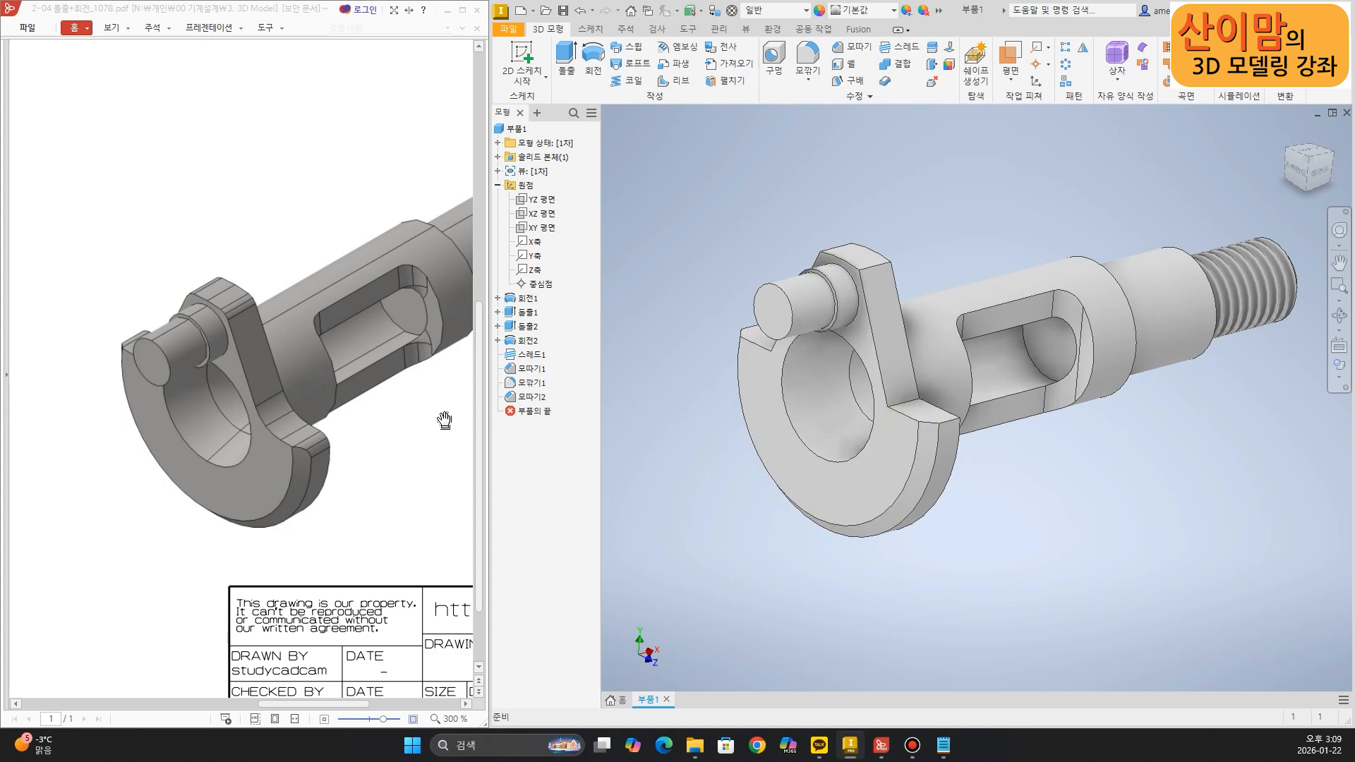
# Fillet the crank web's two inner corners, where the pin arm meets the shoulders, with a 6 mm radius
pyautogui.hotkey('ctrl', '2')
pyautogui.moveTo(263, 430)
pyautogui.mouseDown()
pyautogui.moveTo(295, 409)
pyautogui.moveTo(254, 429)
pyautogui.mouseUp()
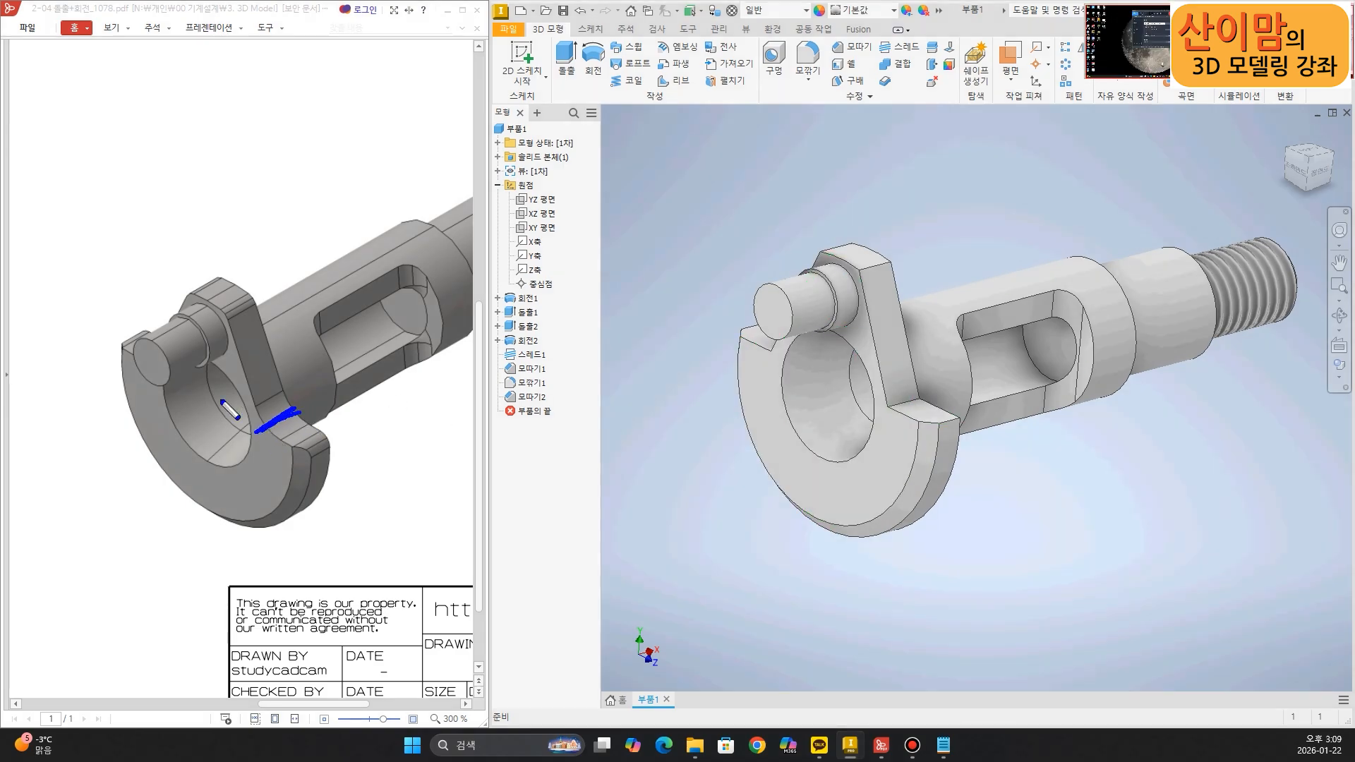
pyautogui.press('Escape')
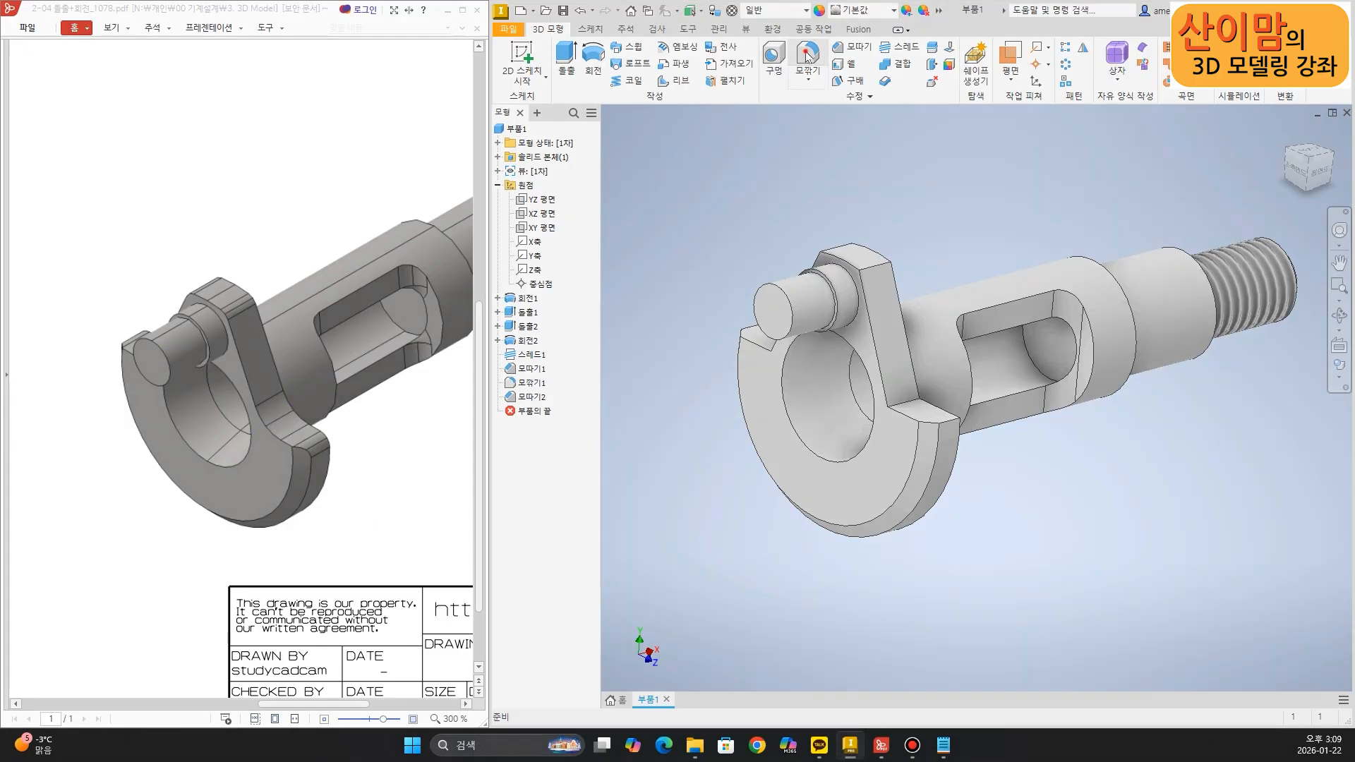
pyautogui.click(808, 62)
pyautogui.click(909, 404)
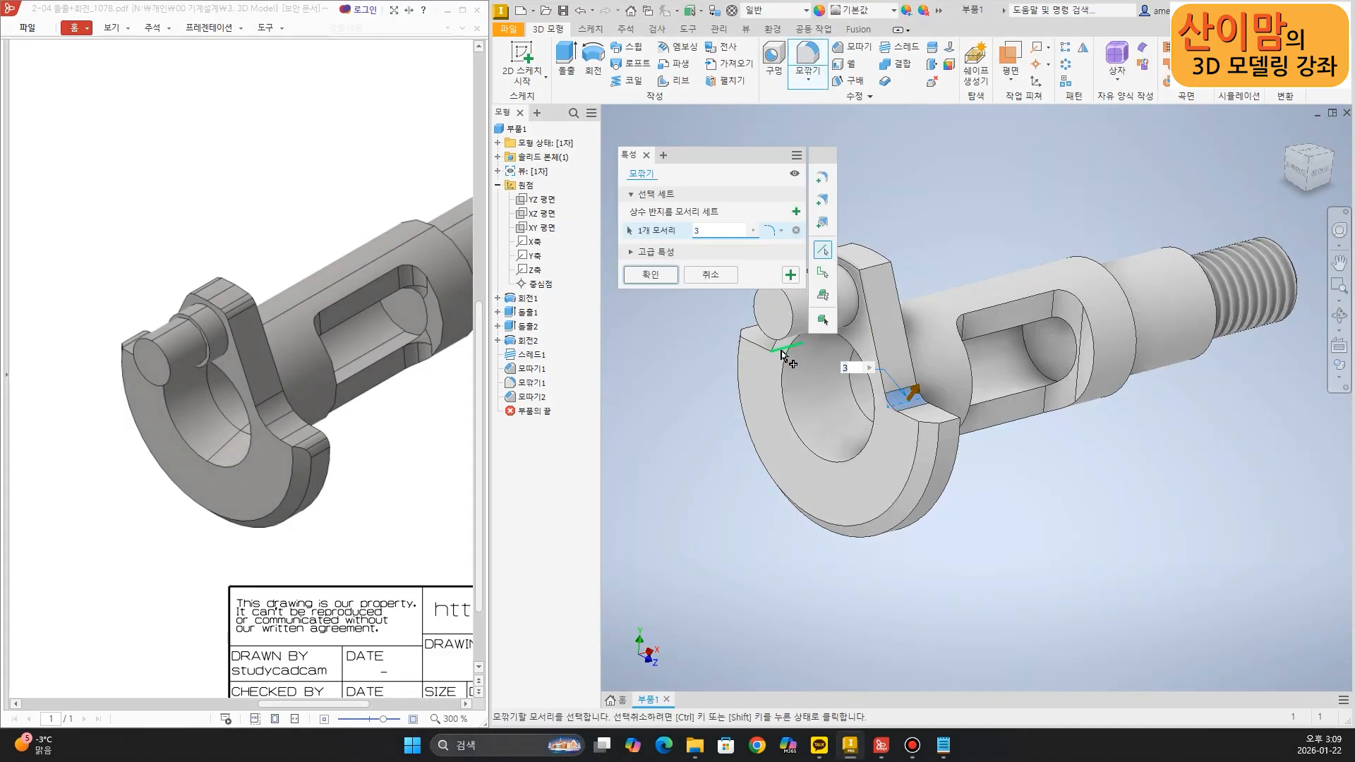
pyautogui.click(783, 352)
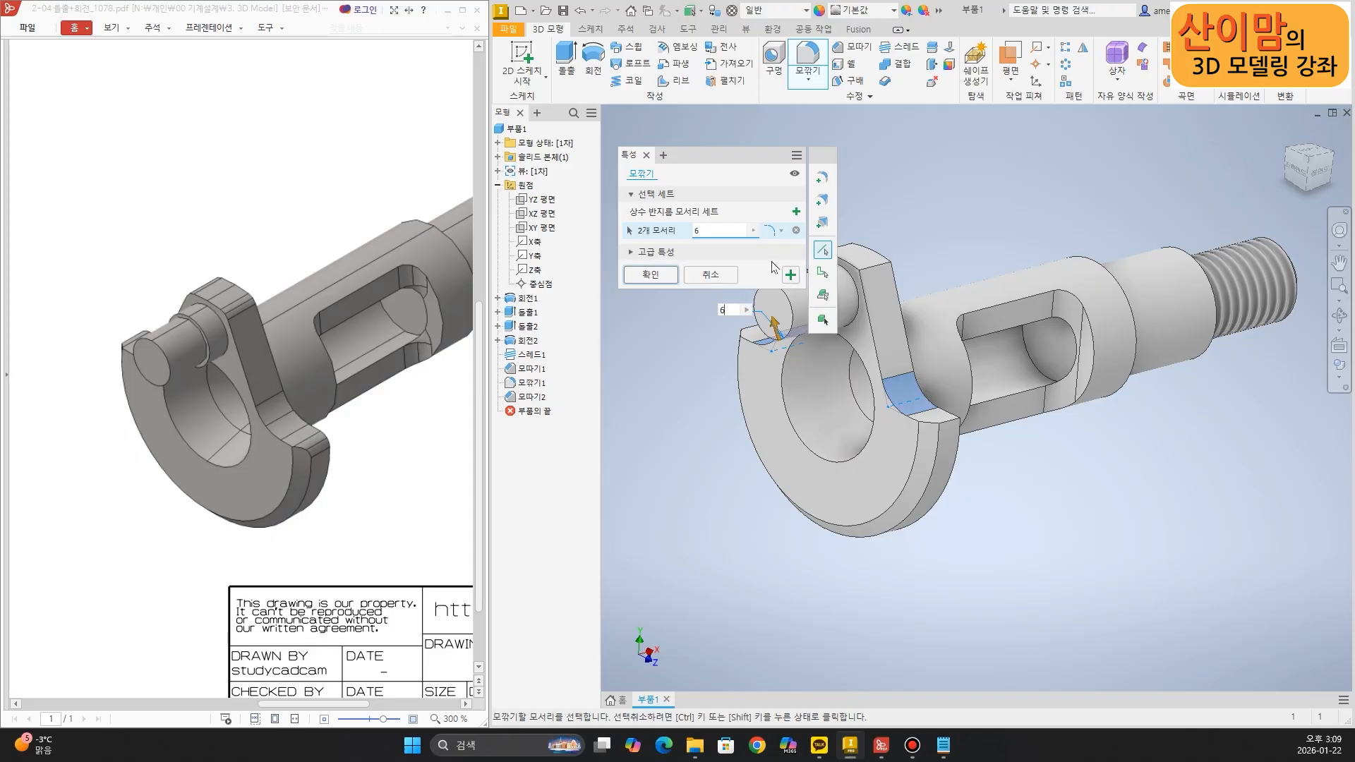
pyautogui.click(791, 275)
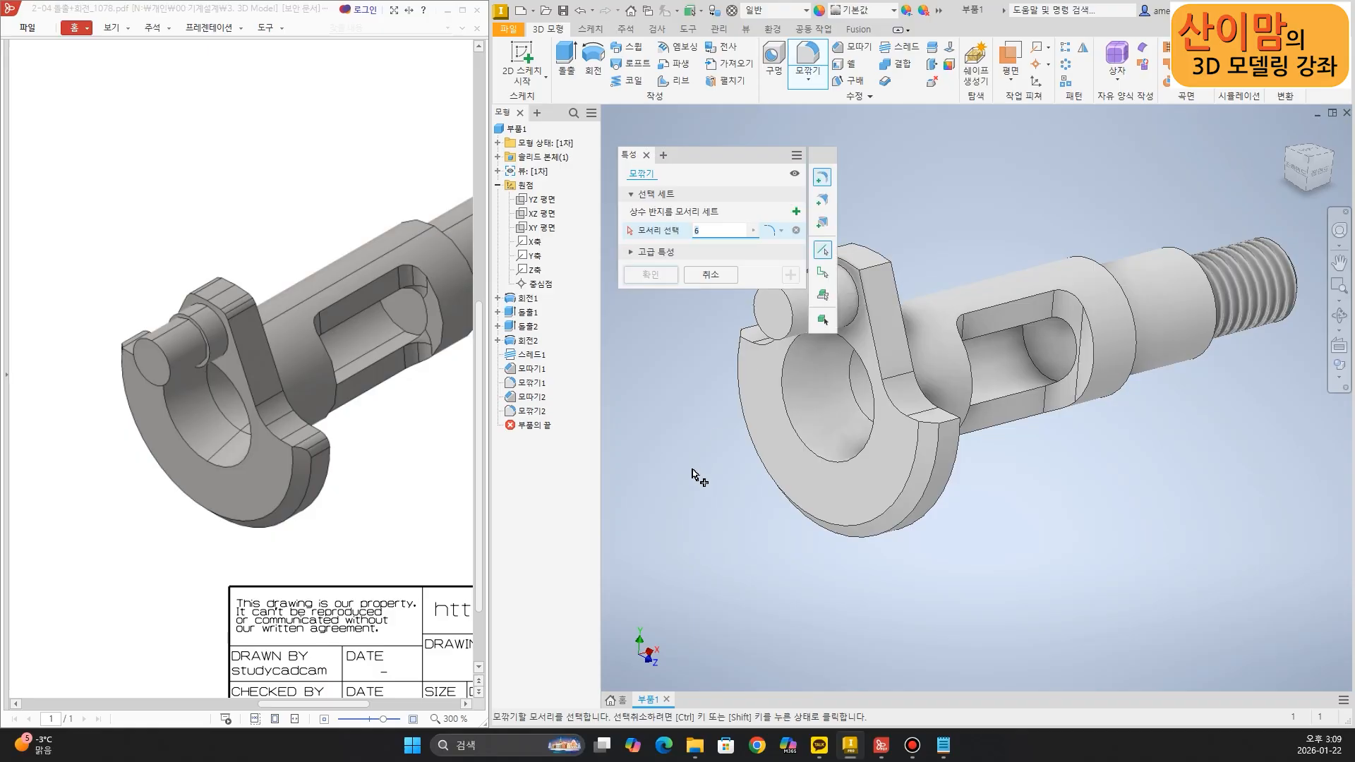
# Fillet the crank web's four outer corner edges, on the arm tip and both shoulders, with a 2 mm radius
pyautogui.click(948, 427)
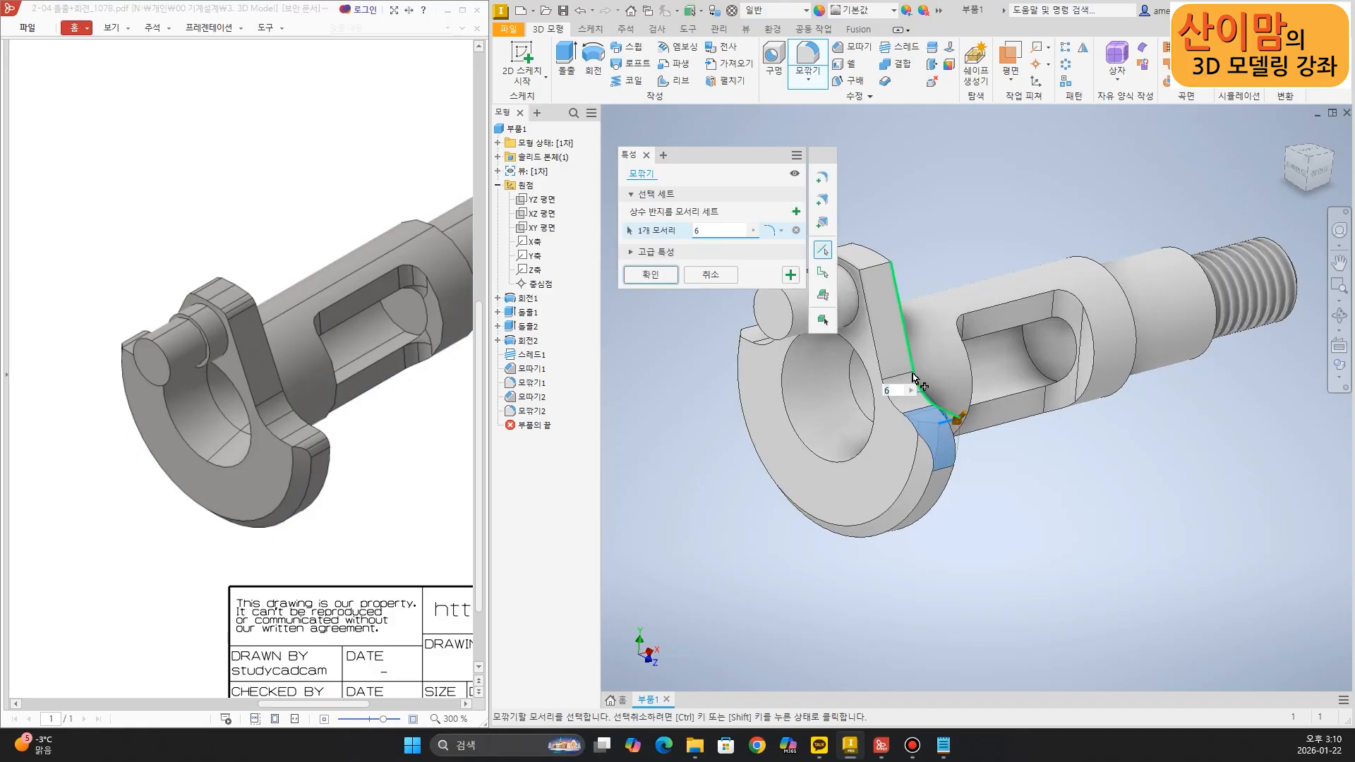
pyautogui.click(883, 273)
pyautogui.keyDown('shift'); pyautogui.moveTo(892, 205); pyautogui.dragTo(999, 374, button='middle'); pyautogui.keyUp('shift')
pyautogui.click(887, 278)
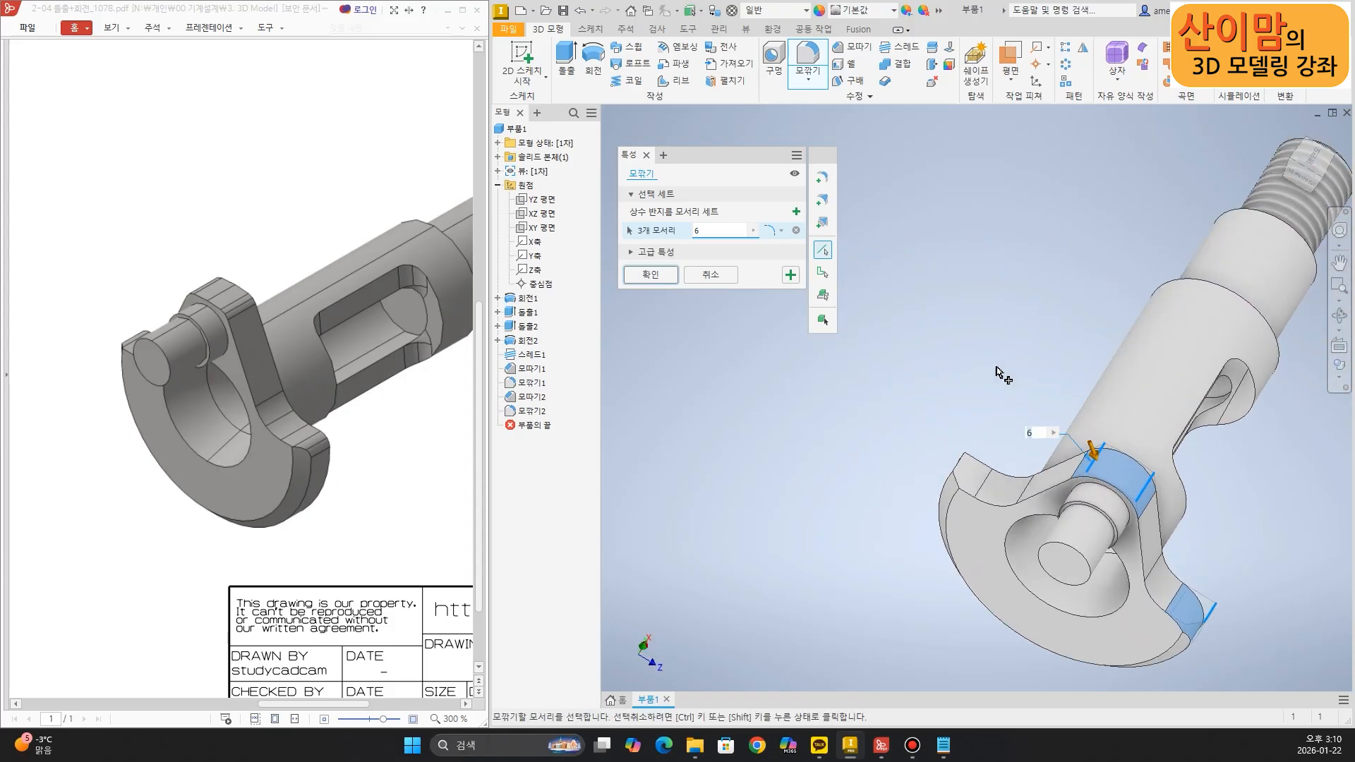
pyautogui.click(965, 464)
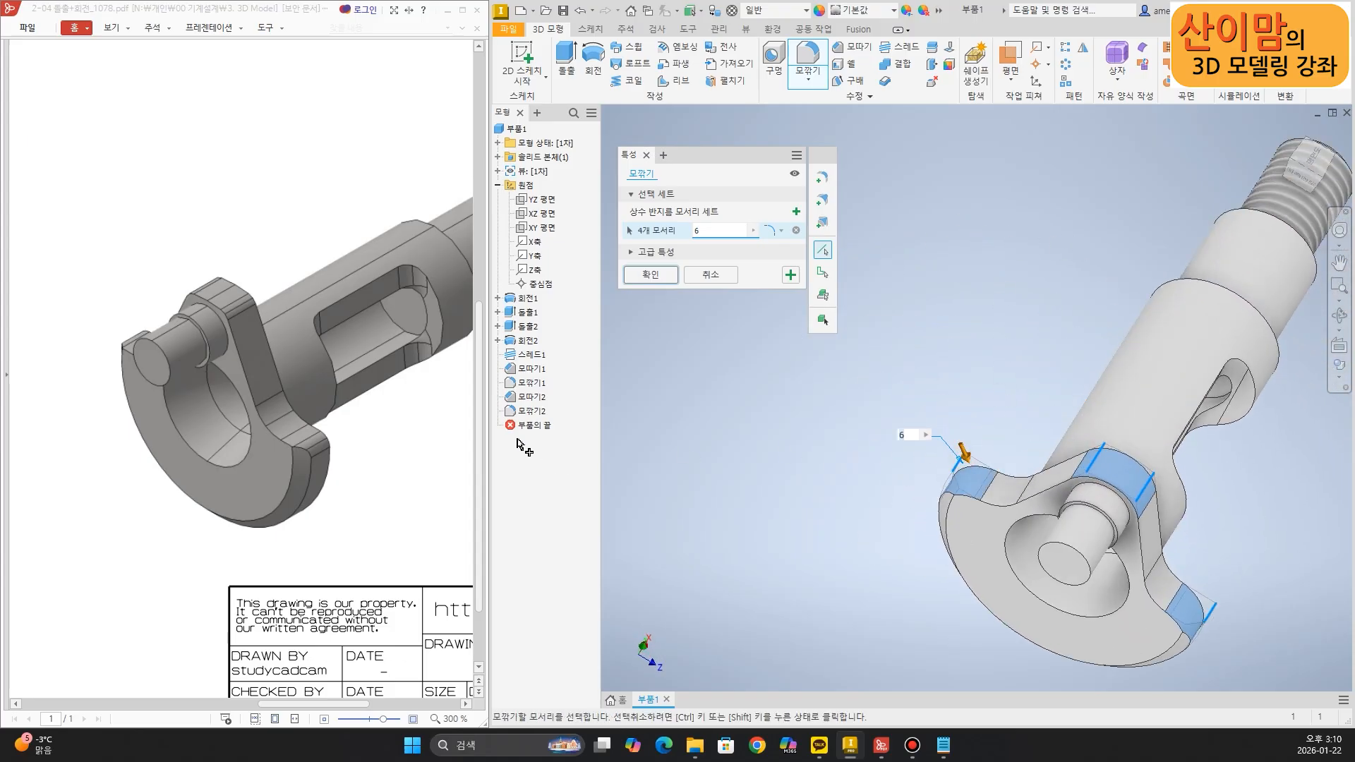
pyautogui.keyDown('shift'); pyautogui.moveTo(704, 566); pyautogui.dragTo(713, 438, button='middle'); pyautogui.keyUp('shift')
pyautogui.keyDown('ctrl'); pyautogui.scroll(-3, 423, 317); pyautogui.keyUp('ctrl')
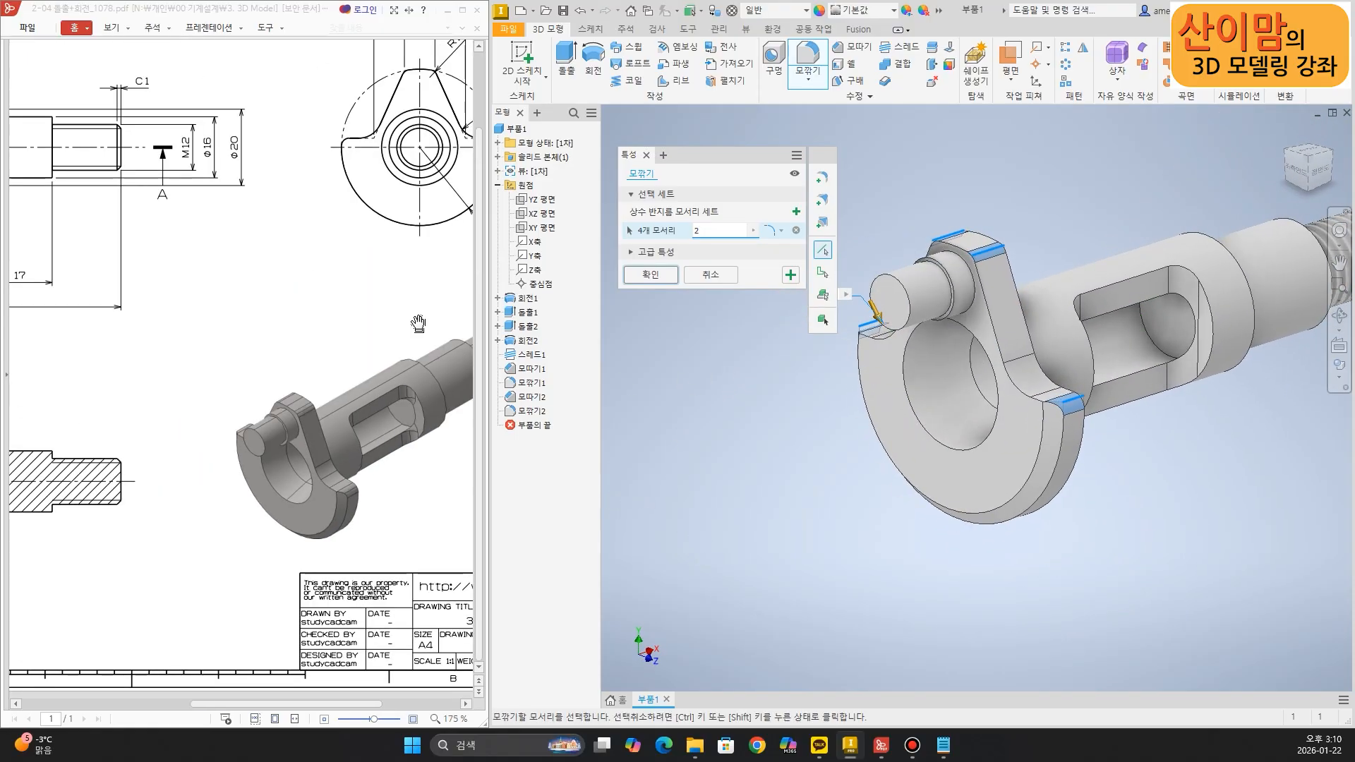
pyautogui.keyDown('ctrl'); pyautogui.scroll(-2, 425, 346); pyautogui.keyUp('ctrl')
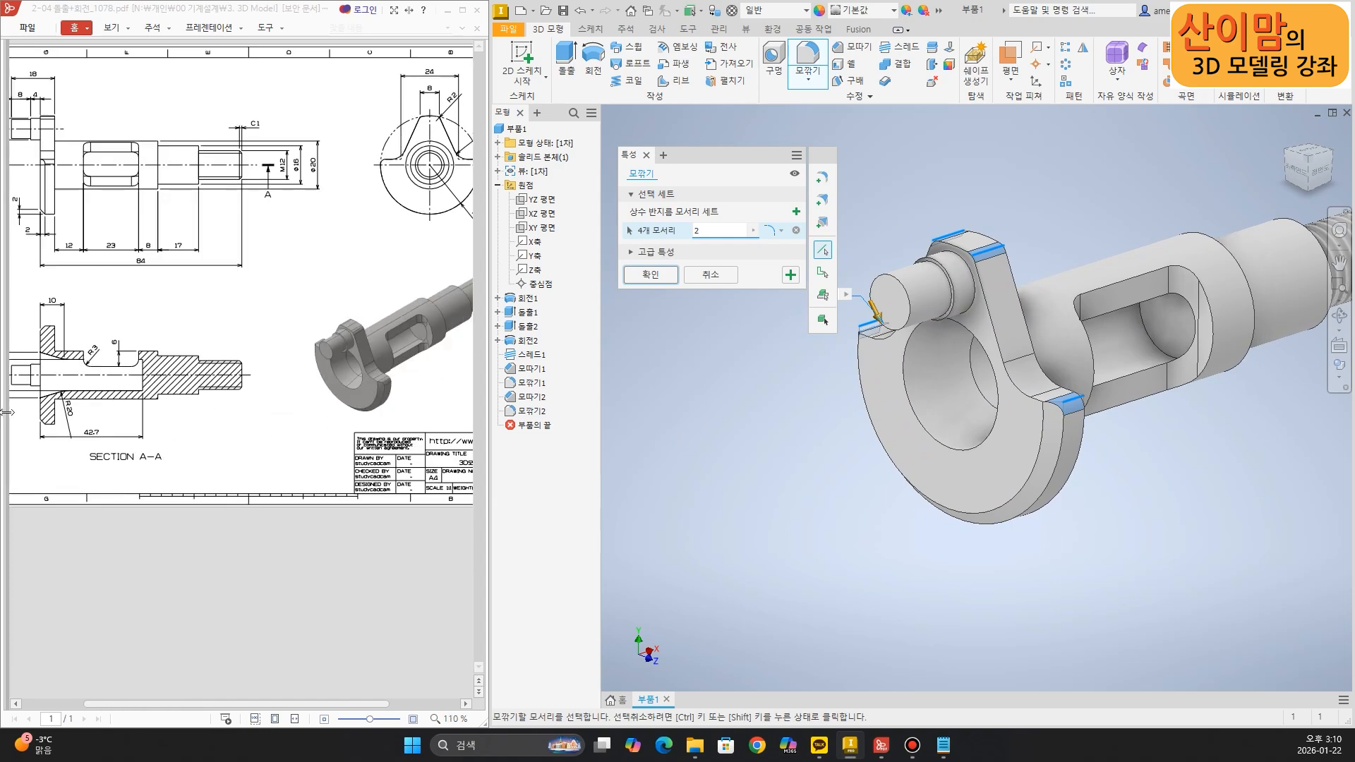
pyautogui.keyDown('ctrl'); pyautogui.scroll(2, 38, 430); pyautogui.keyUp('ctrl')
pyautogui.keyDown('ctrl'); pyautogui.scroll(2, 38, 543); pyautogui.keyUp('ctrl')
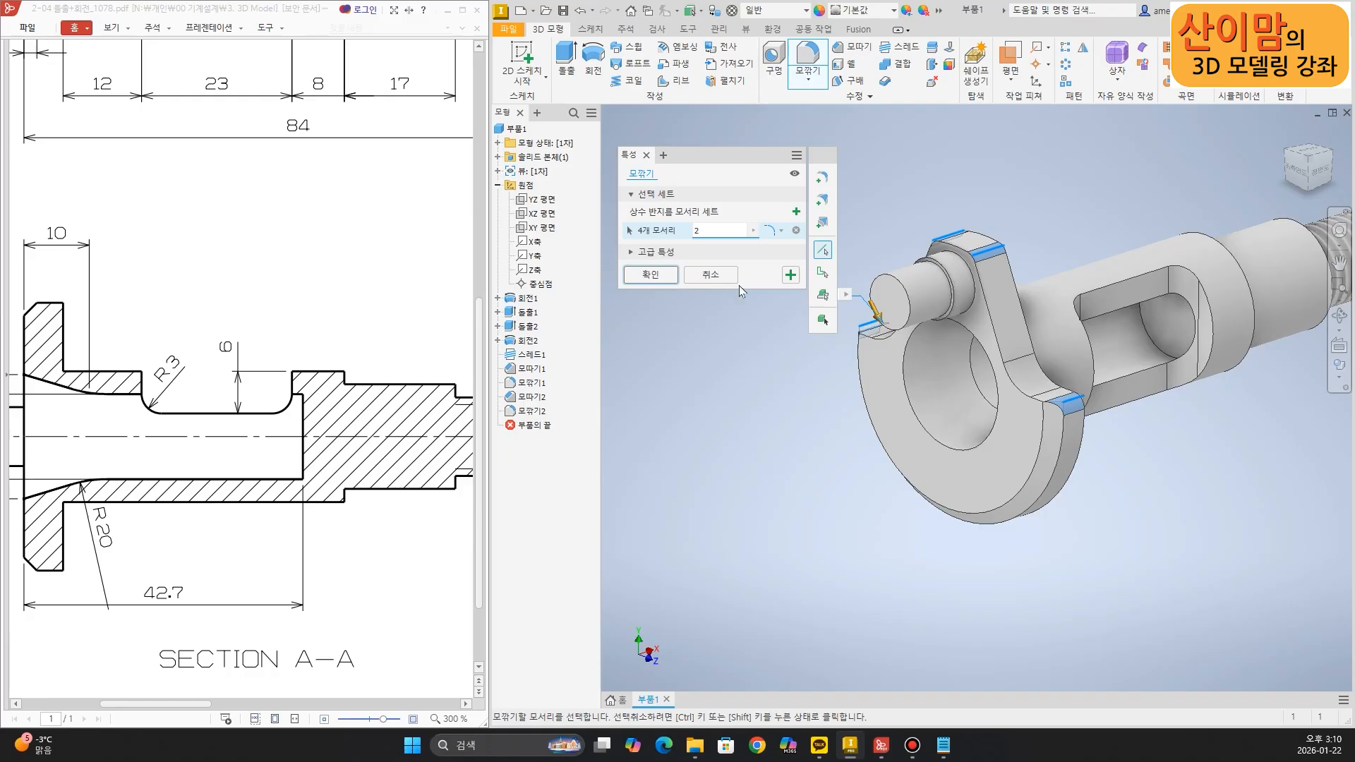
pyautogui.click(791, 275)
# Fillet the inner edge where the web's tapered opening meets the shaft bore with a 20 mm radius
pyautogui.click(982, 403)
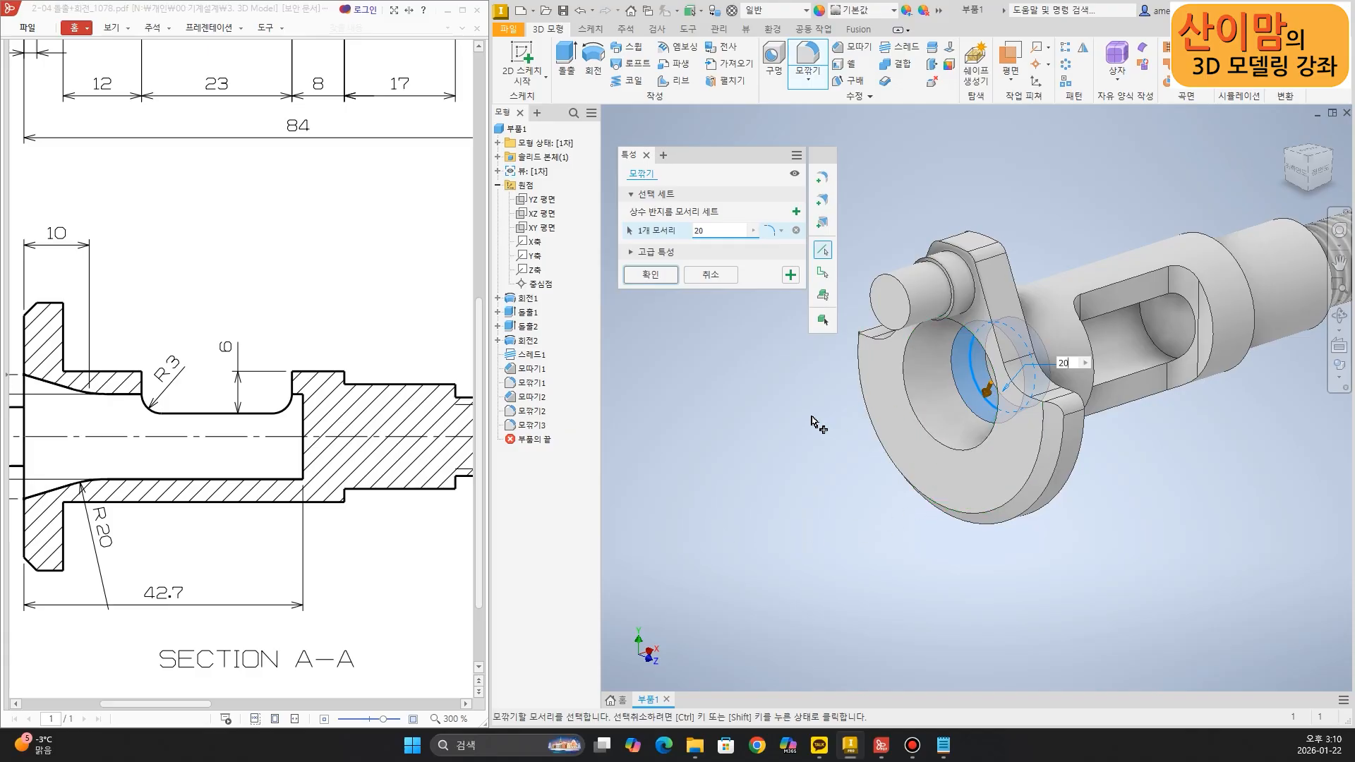
pyautogui.click(649, 274)
# Inspect the crank shaft from several sides and return it to the isometric view
pyautogui.keyDown('shift'); pyautogui.moveTo(748, 447); pyautogui.dragTo(728, 619, button='middle'); pyautogui.keyUp('shift')
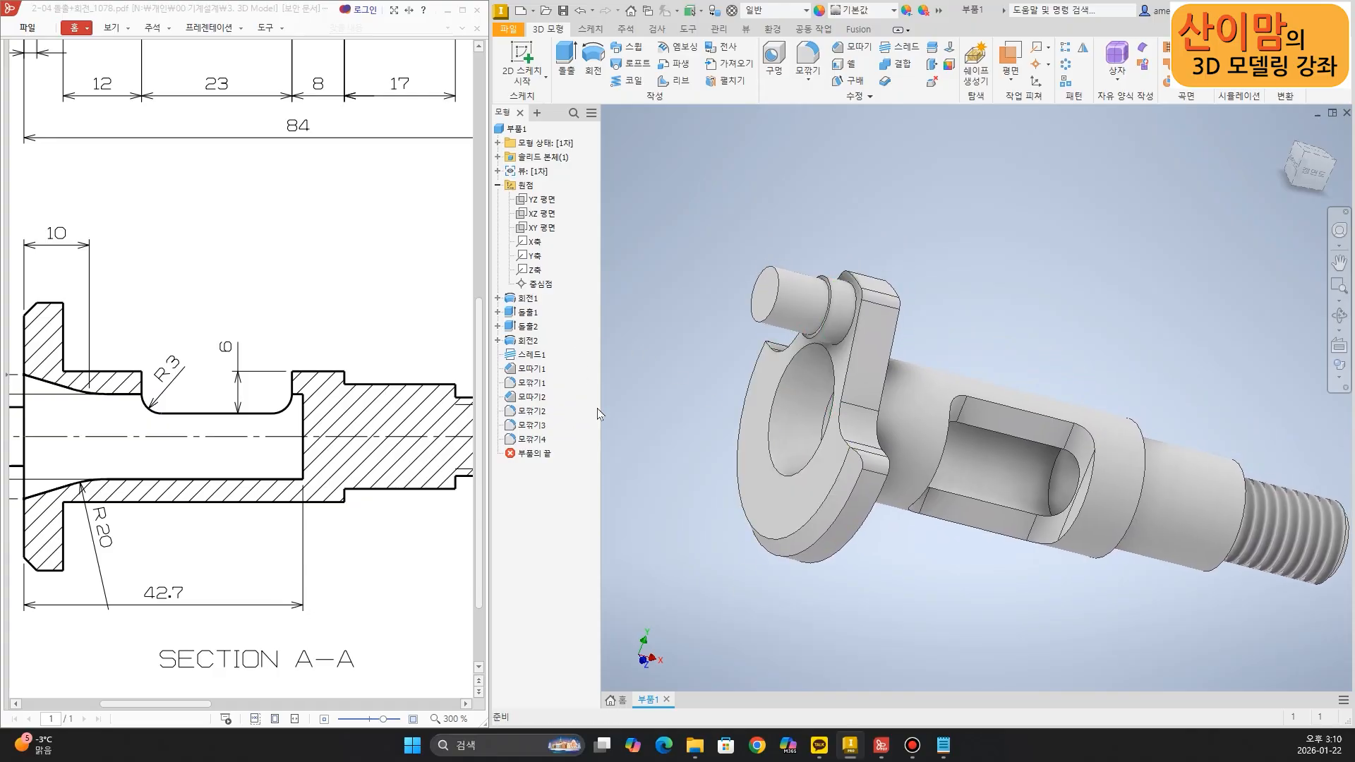
pyautogui.keyDown('shift'); pyautogui.moveTo(713, 580); pyautogui.dragTo(697, 623, button='middle'); pyautogui.keyUp('shift')
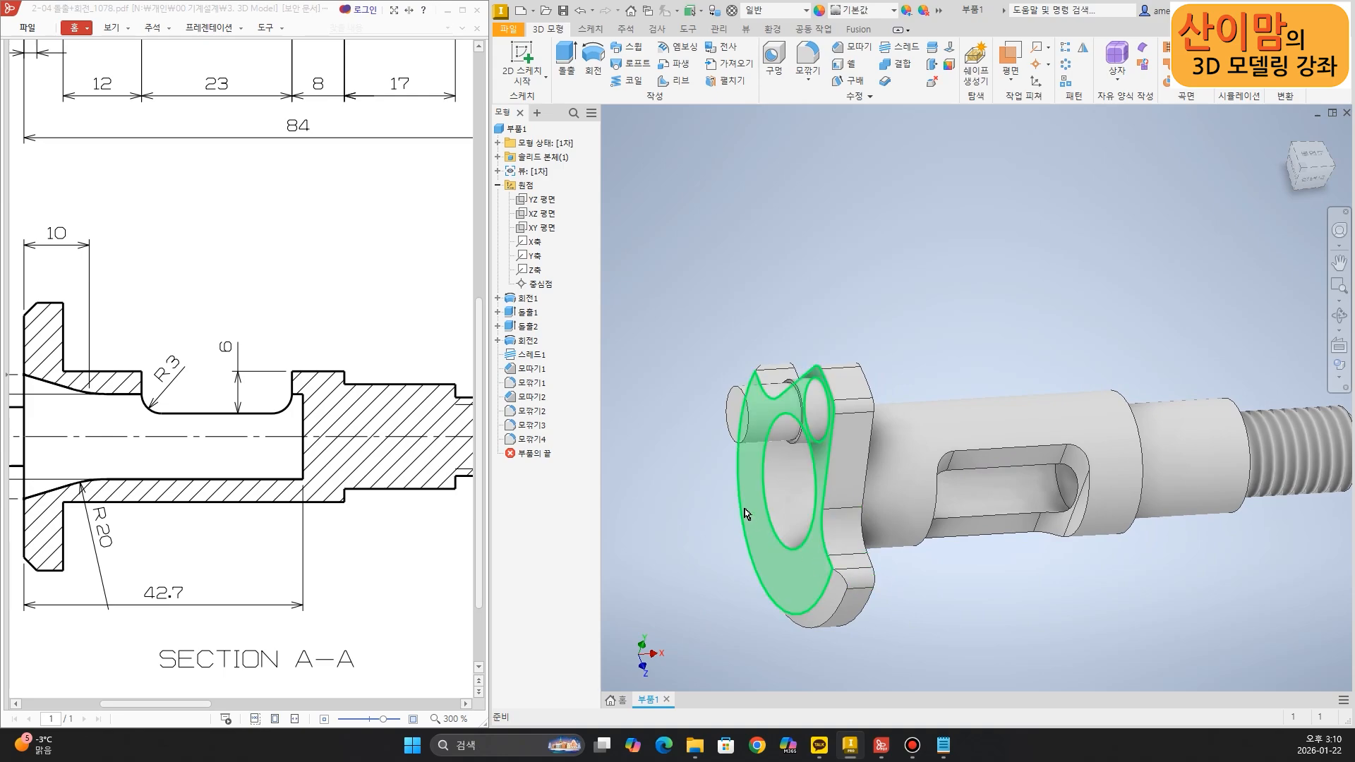
pyautogui.scroll(-3, 769, 332)
pyautogui.moveTo(757, 275); pyautogui.dragTo(765, 295, button='middle')
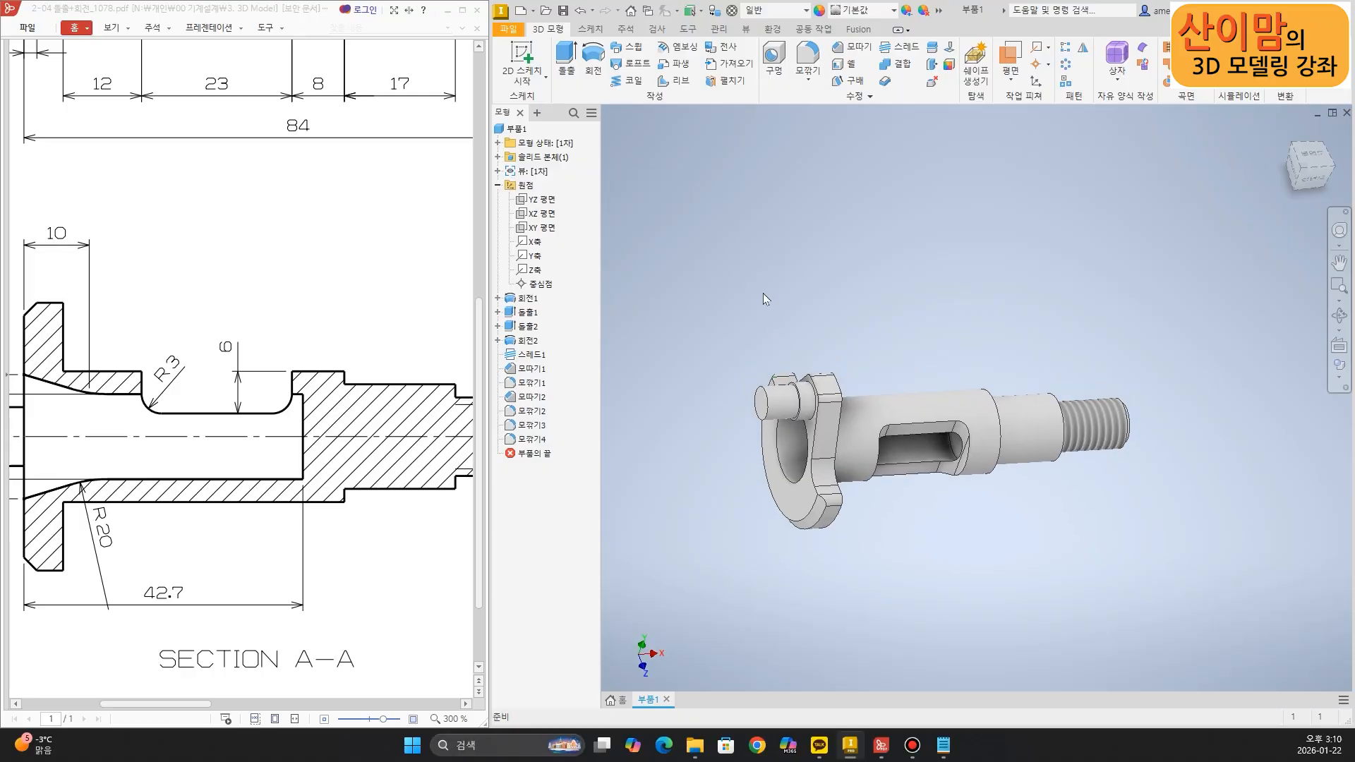
pyautogui.click(1287, 132)
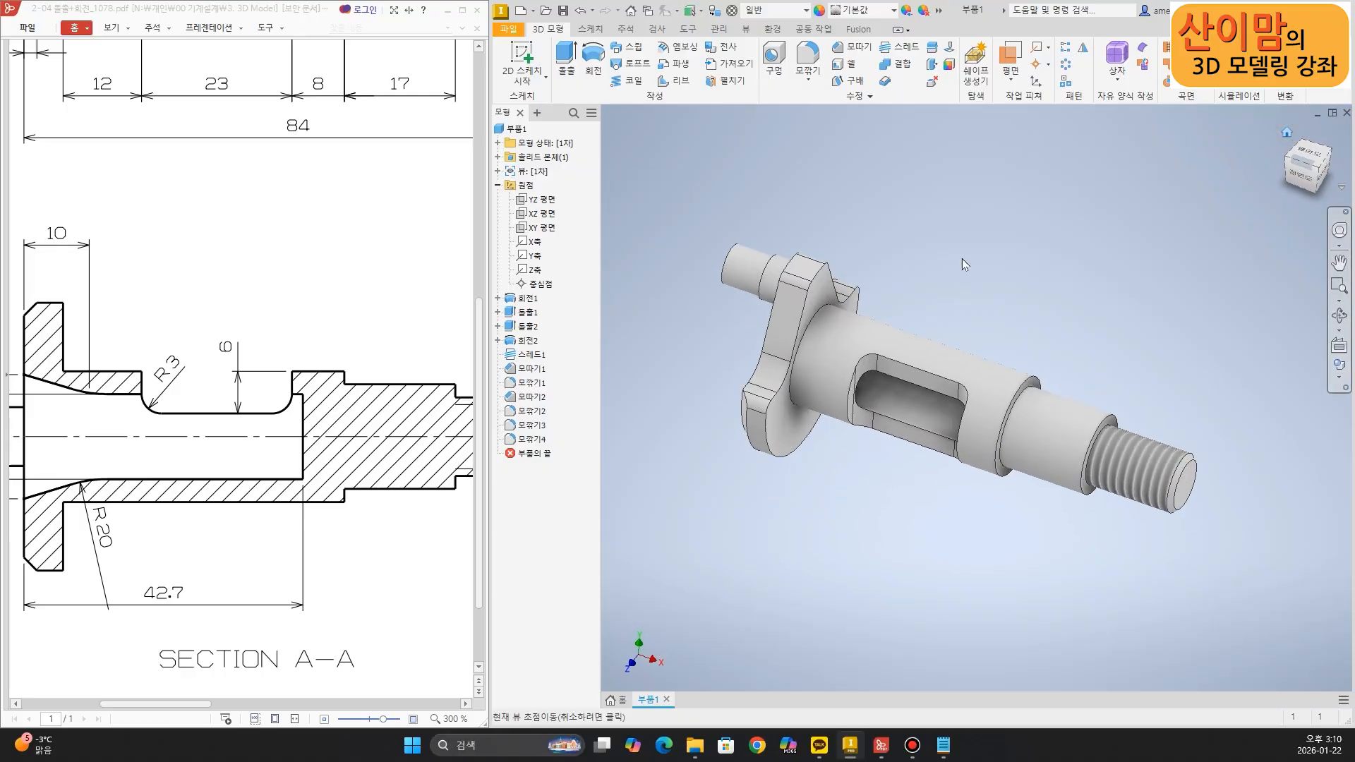